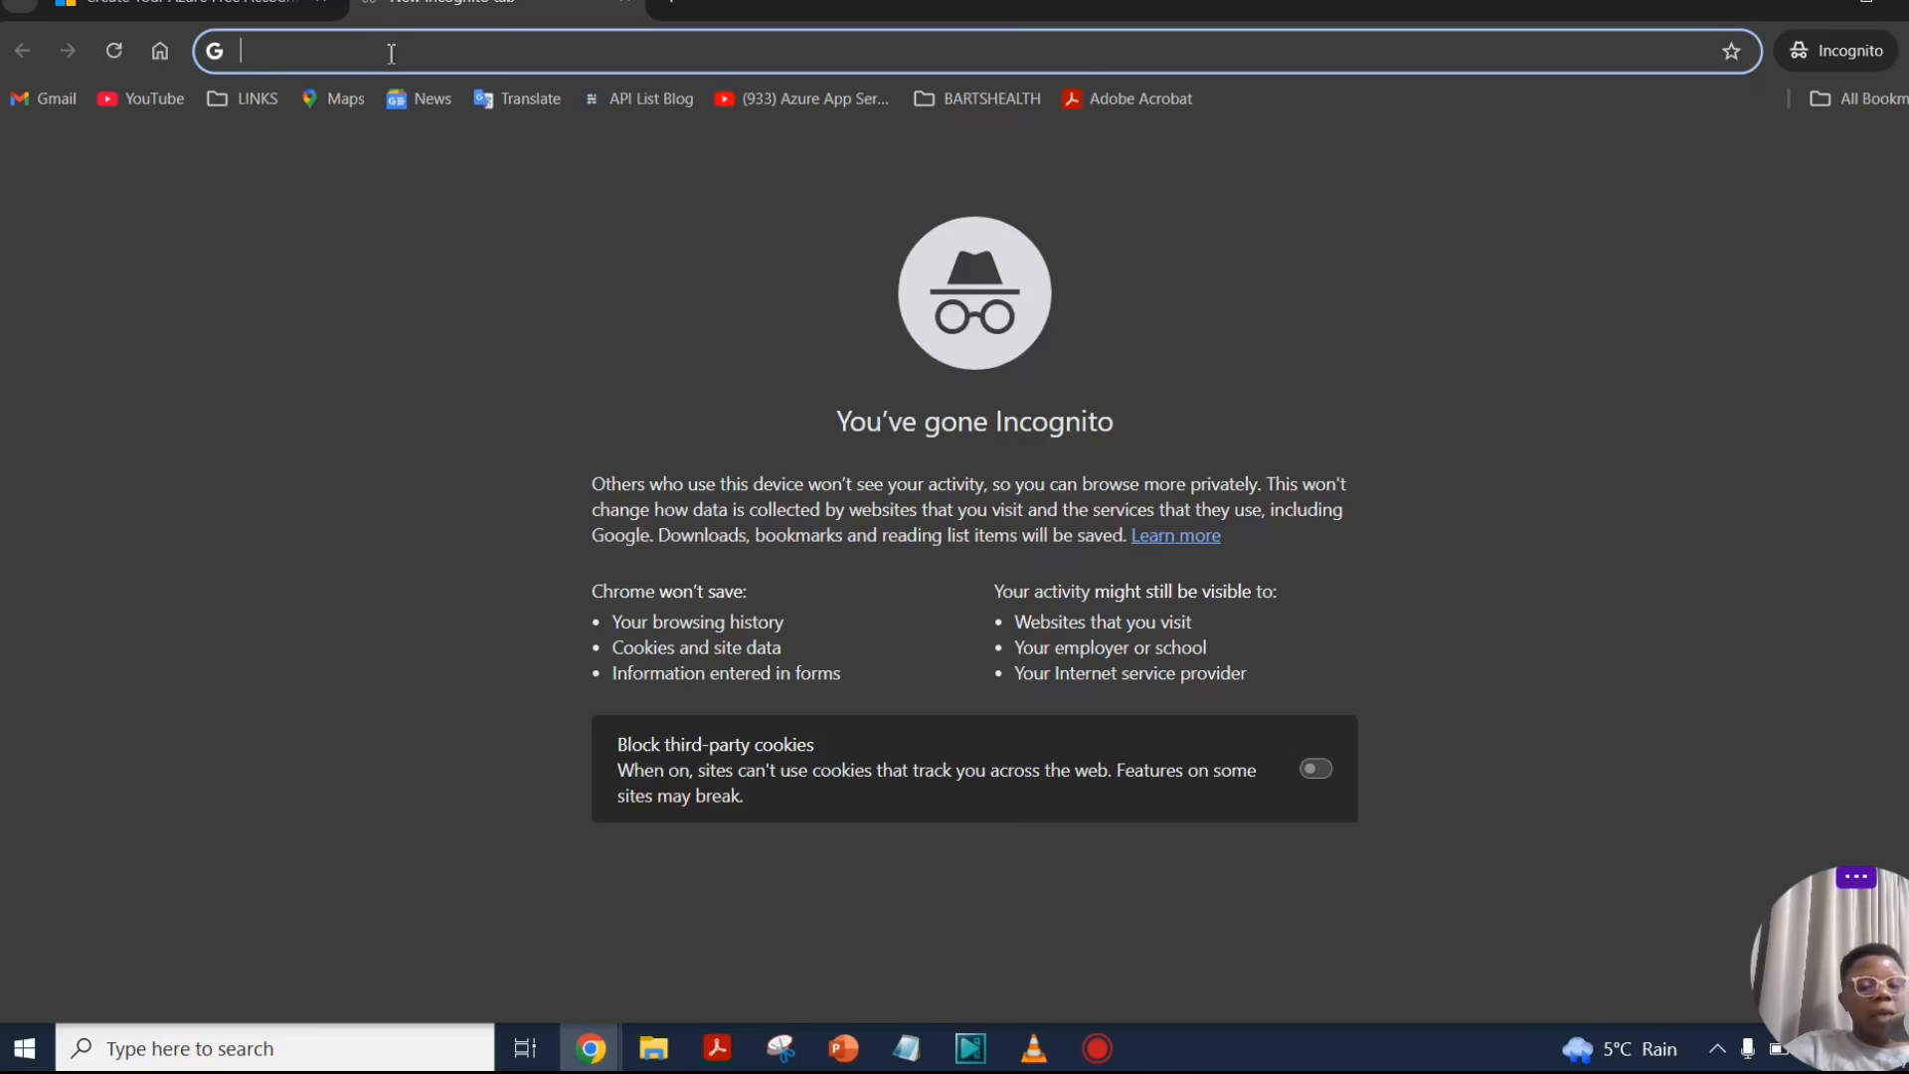
Step: Load portal.azure.com/#home and open the Virtual machines service by searching for "virtual machine"
type("portal.azure.com/#home")
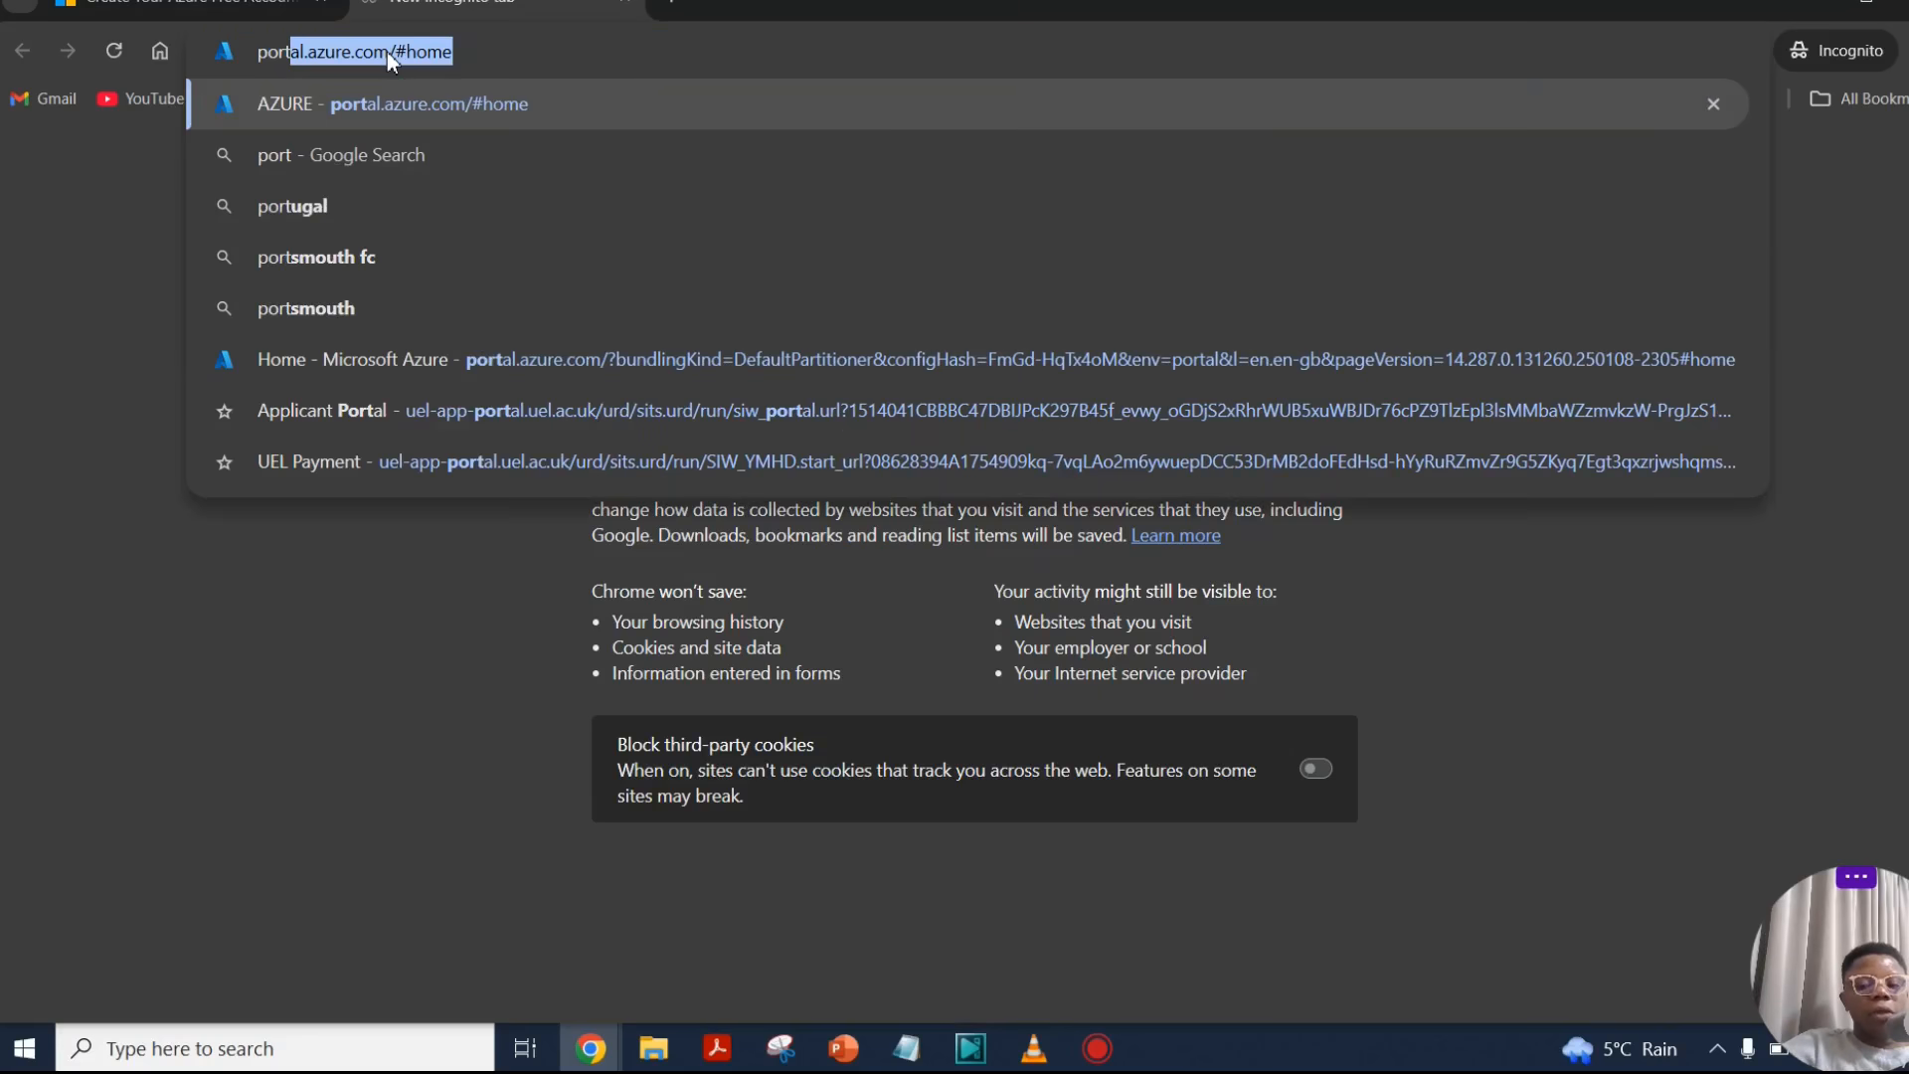
key("Return")
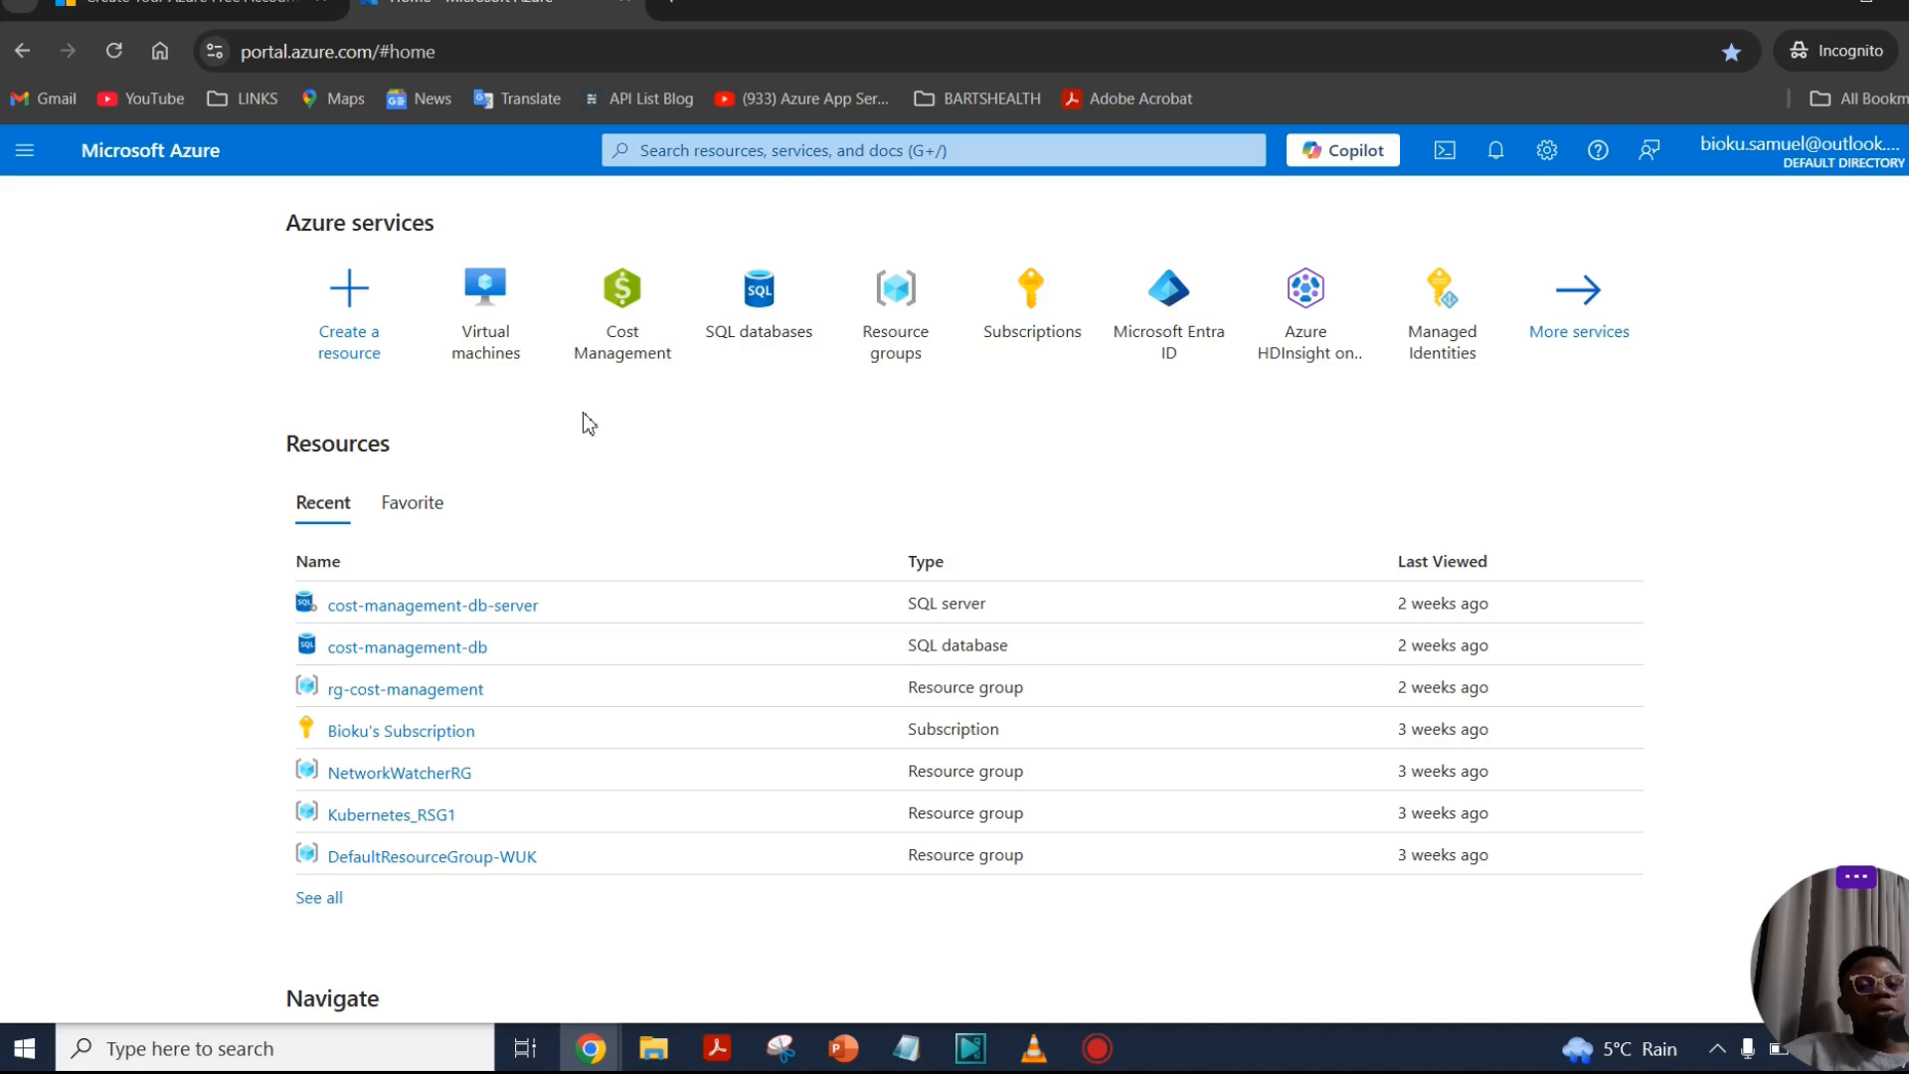
left_click(736, 150)
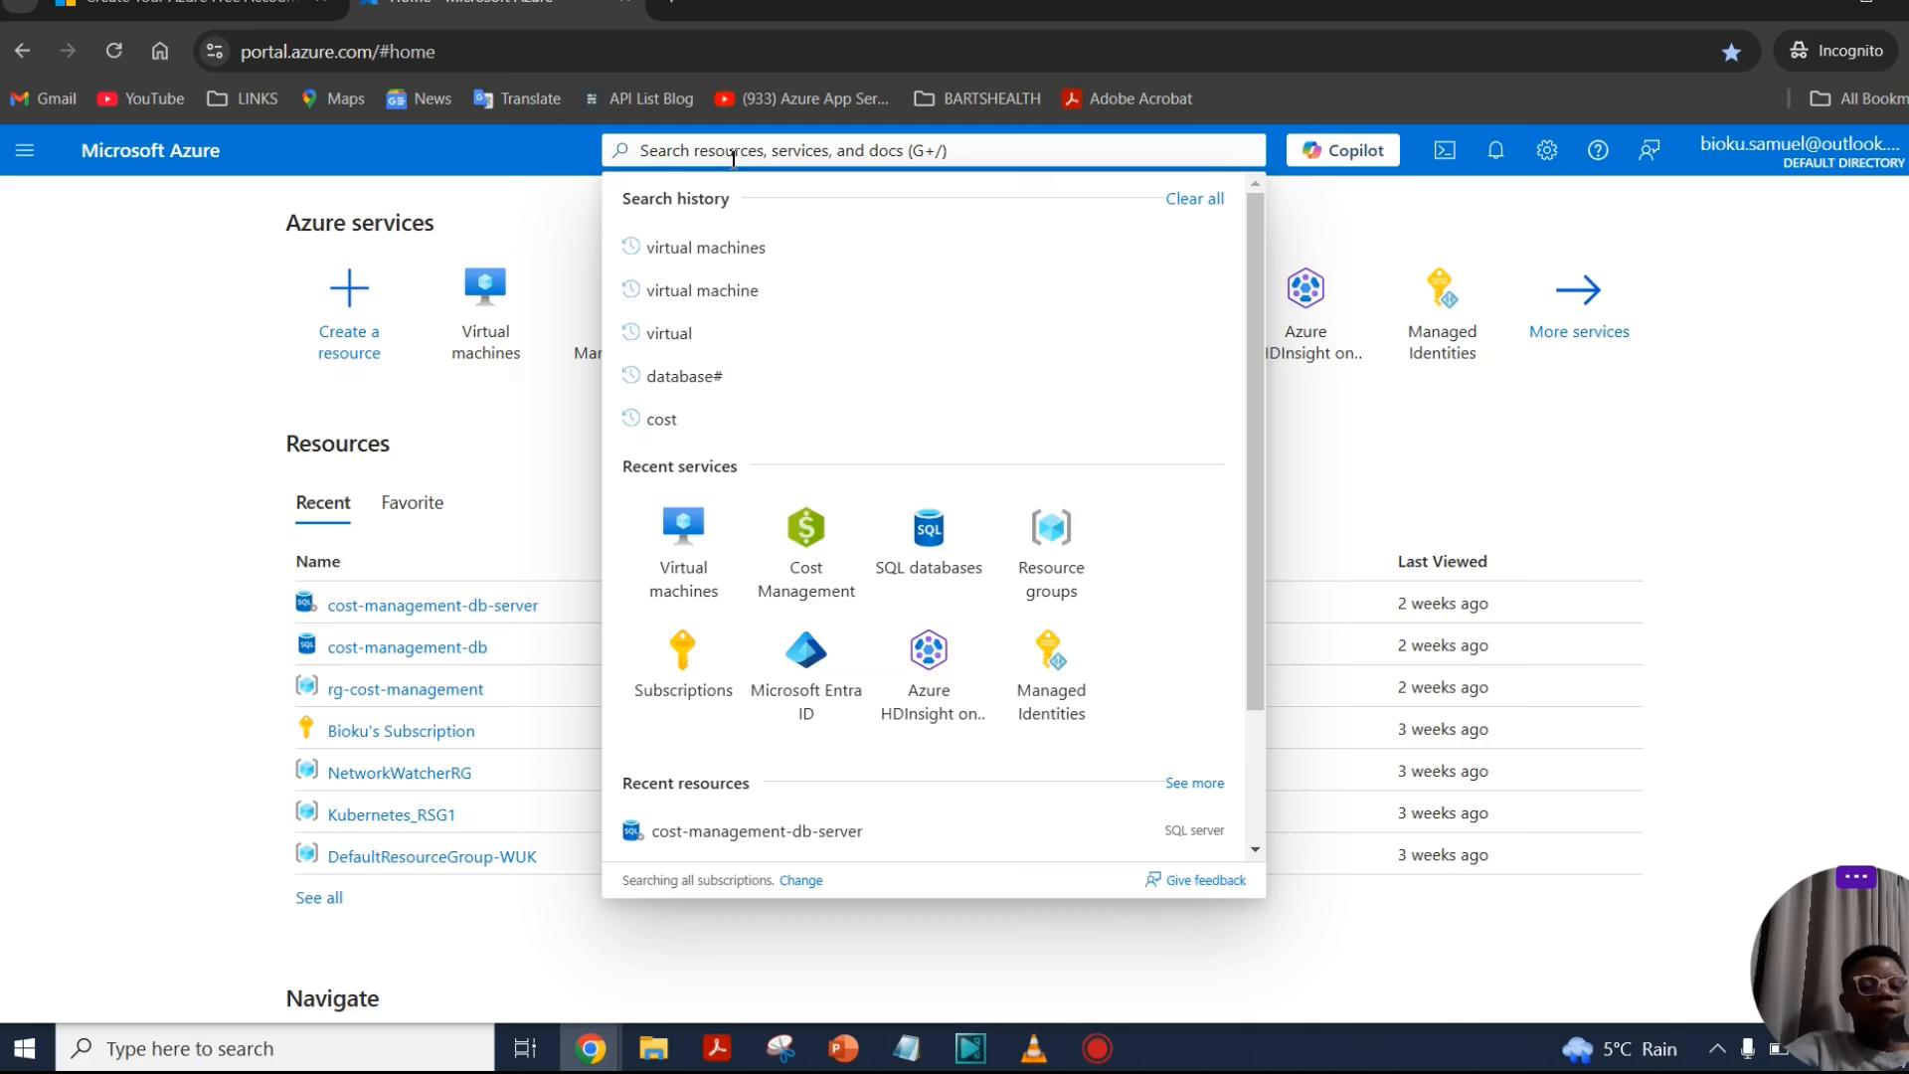
type("vi")
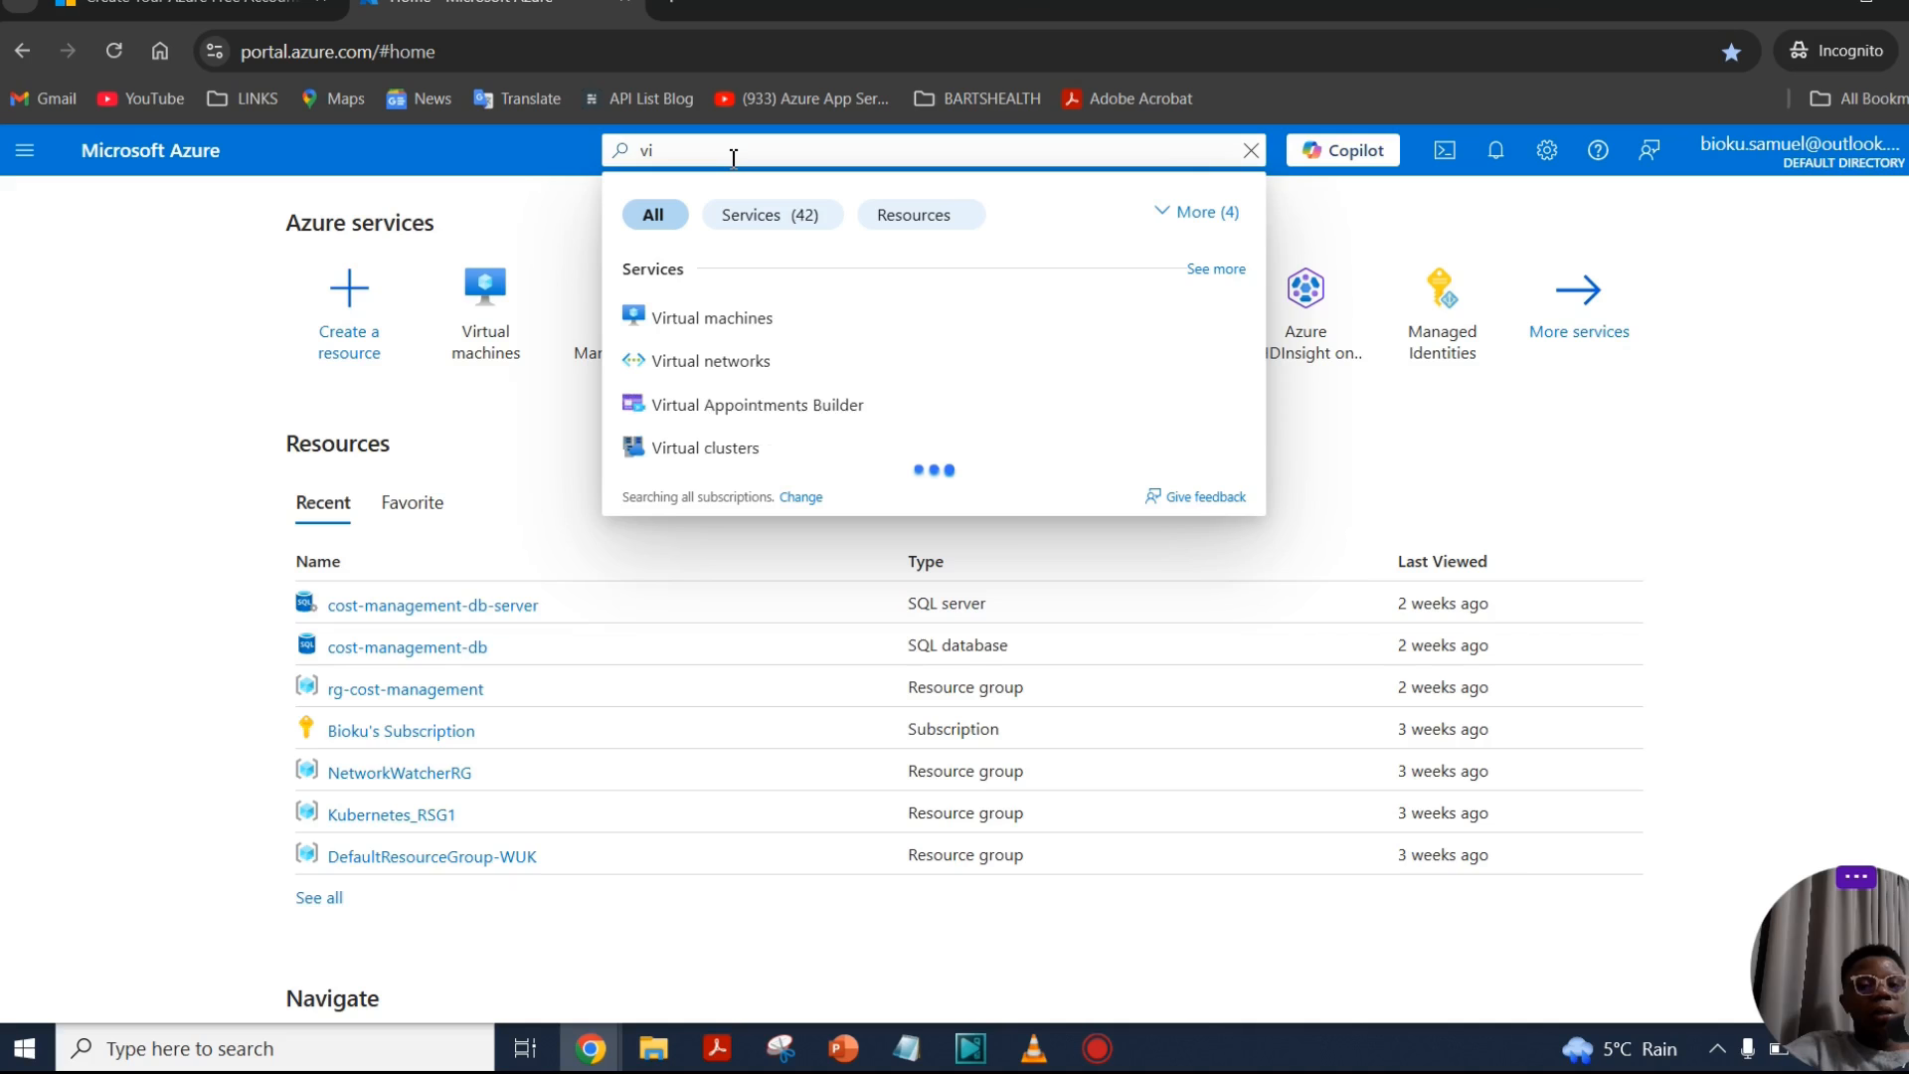
type("rtual")
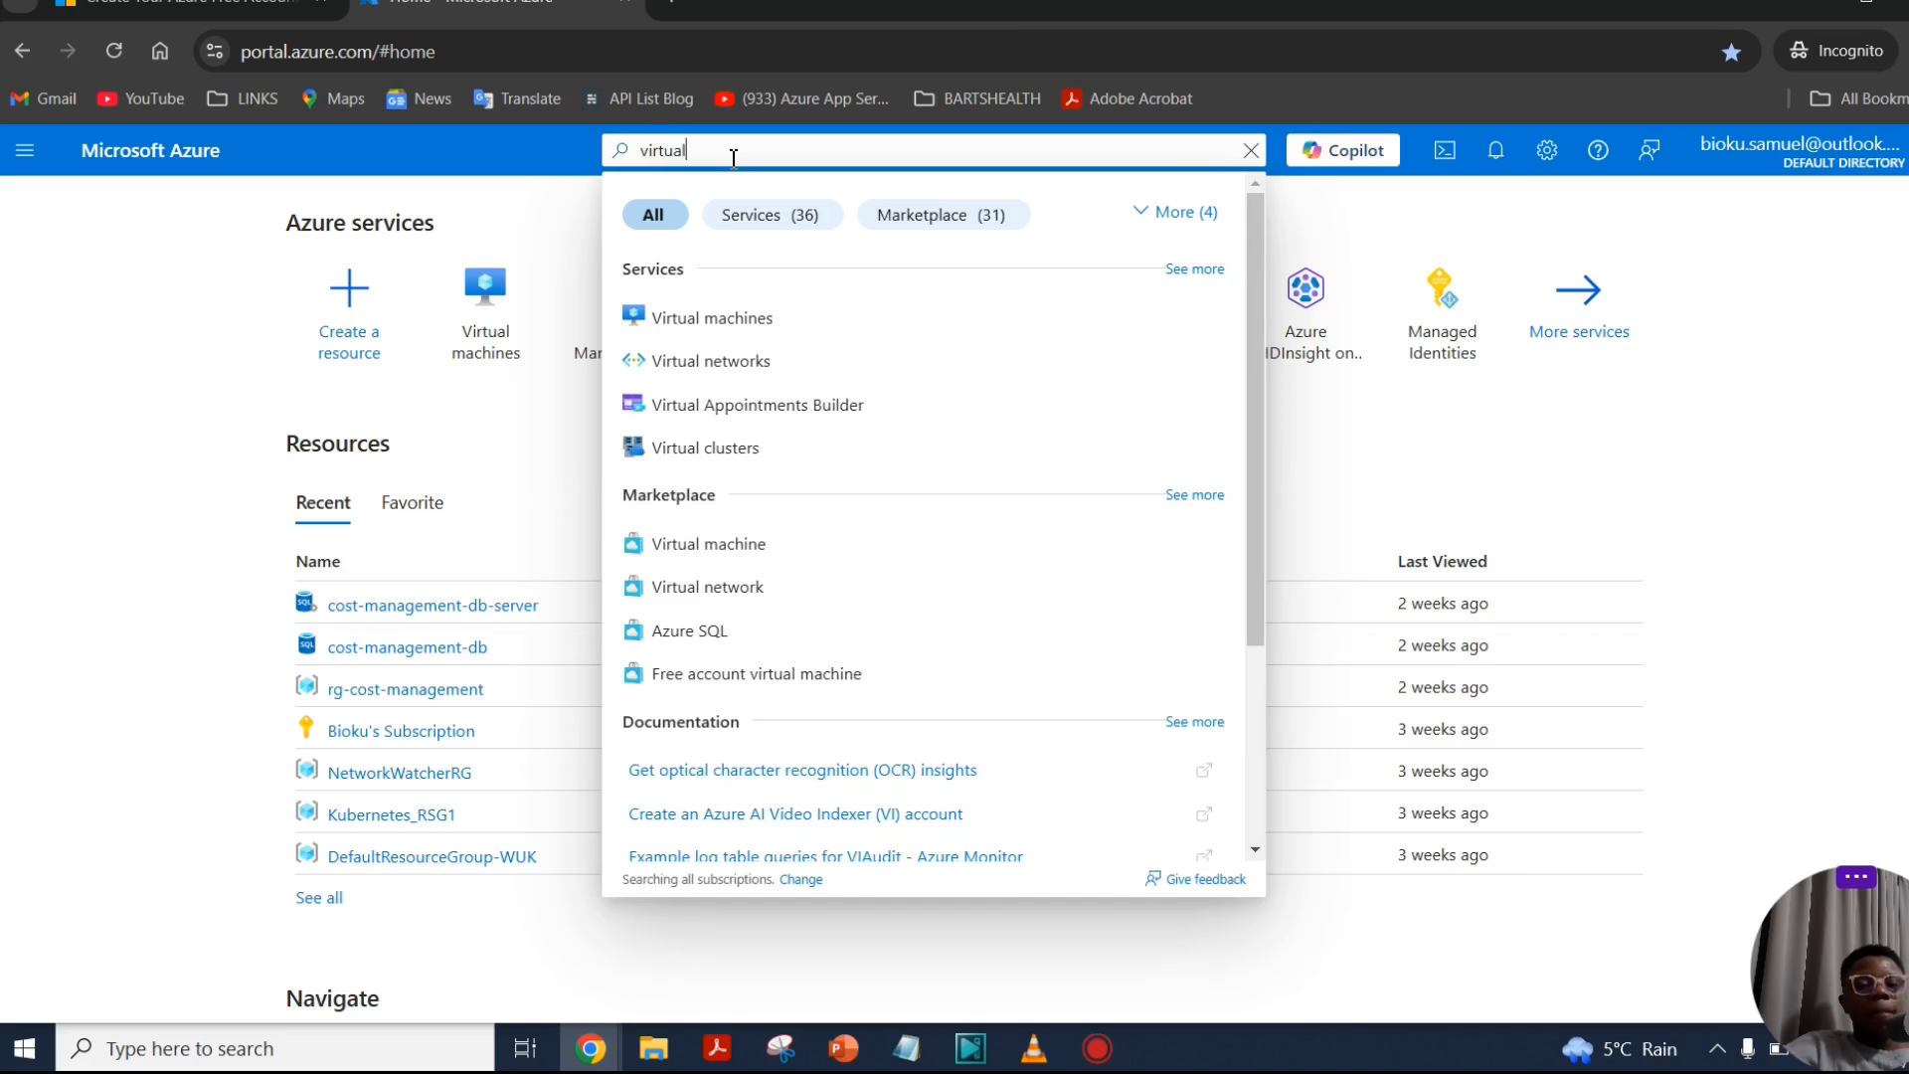
type(" machine")
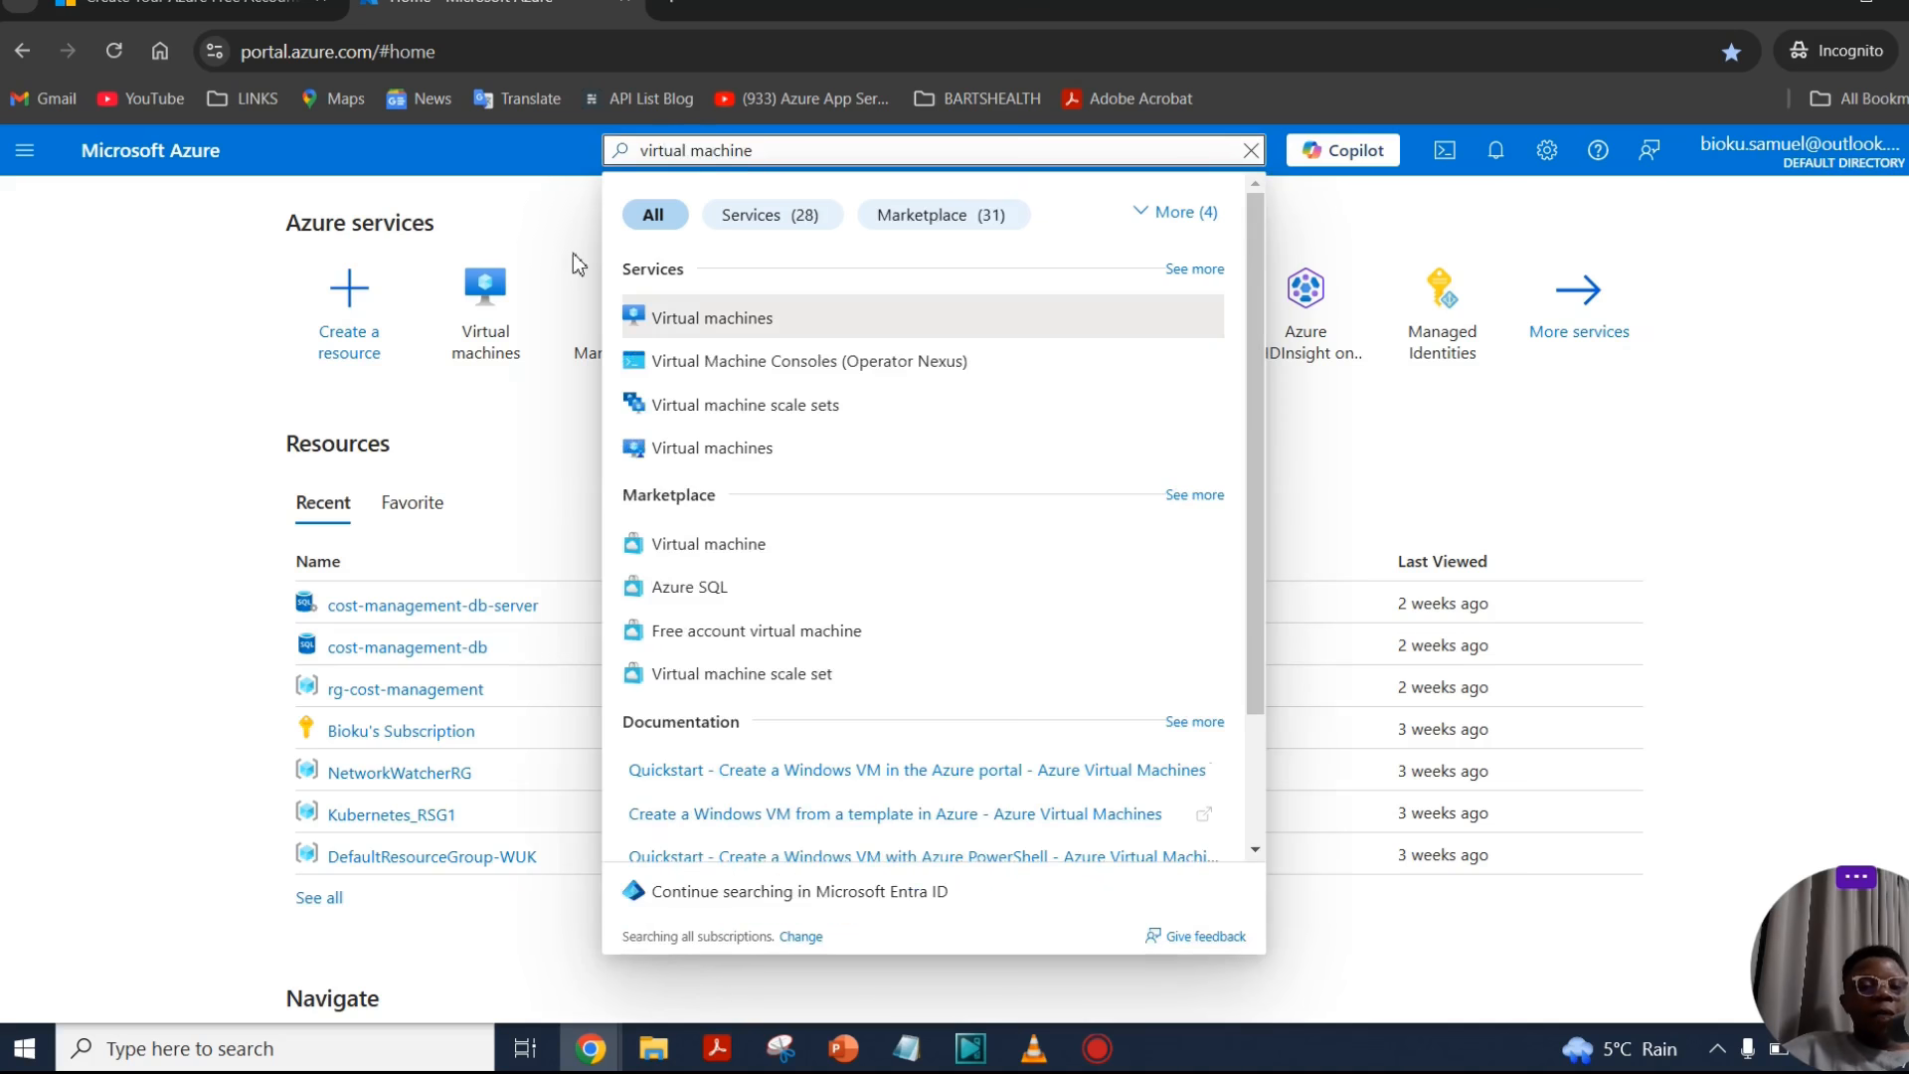
left_click(752, 328)
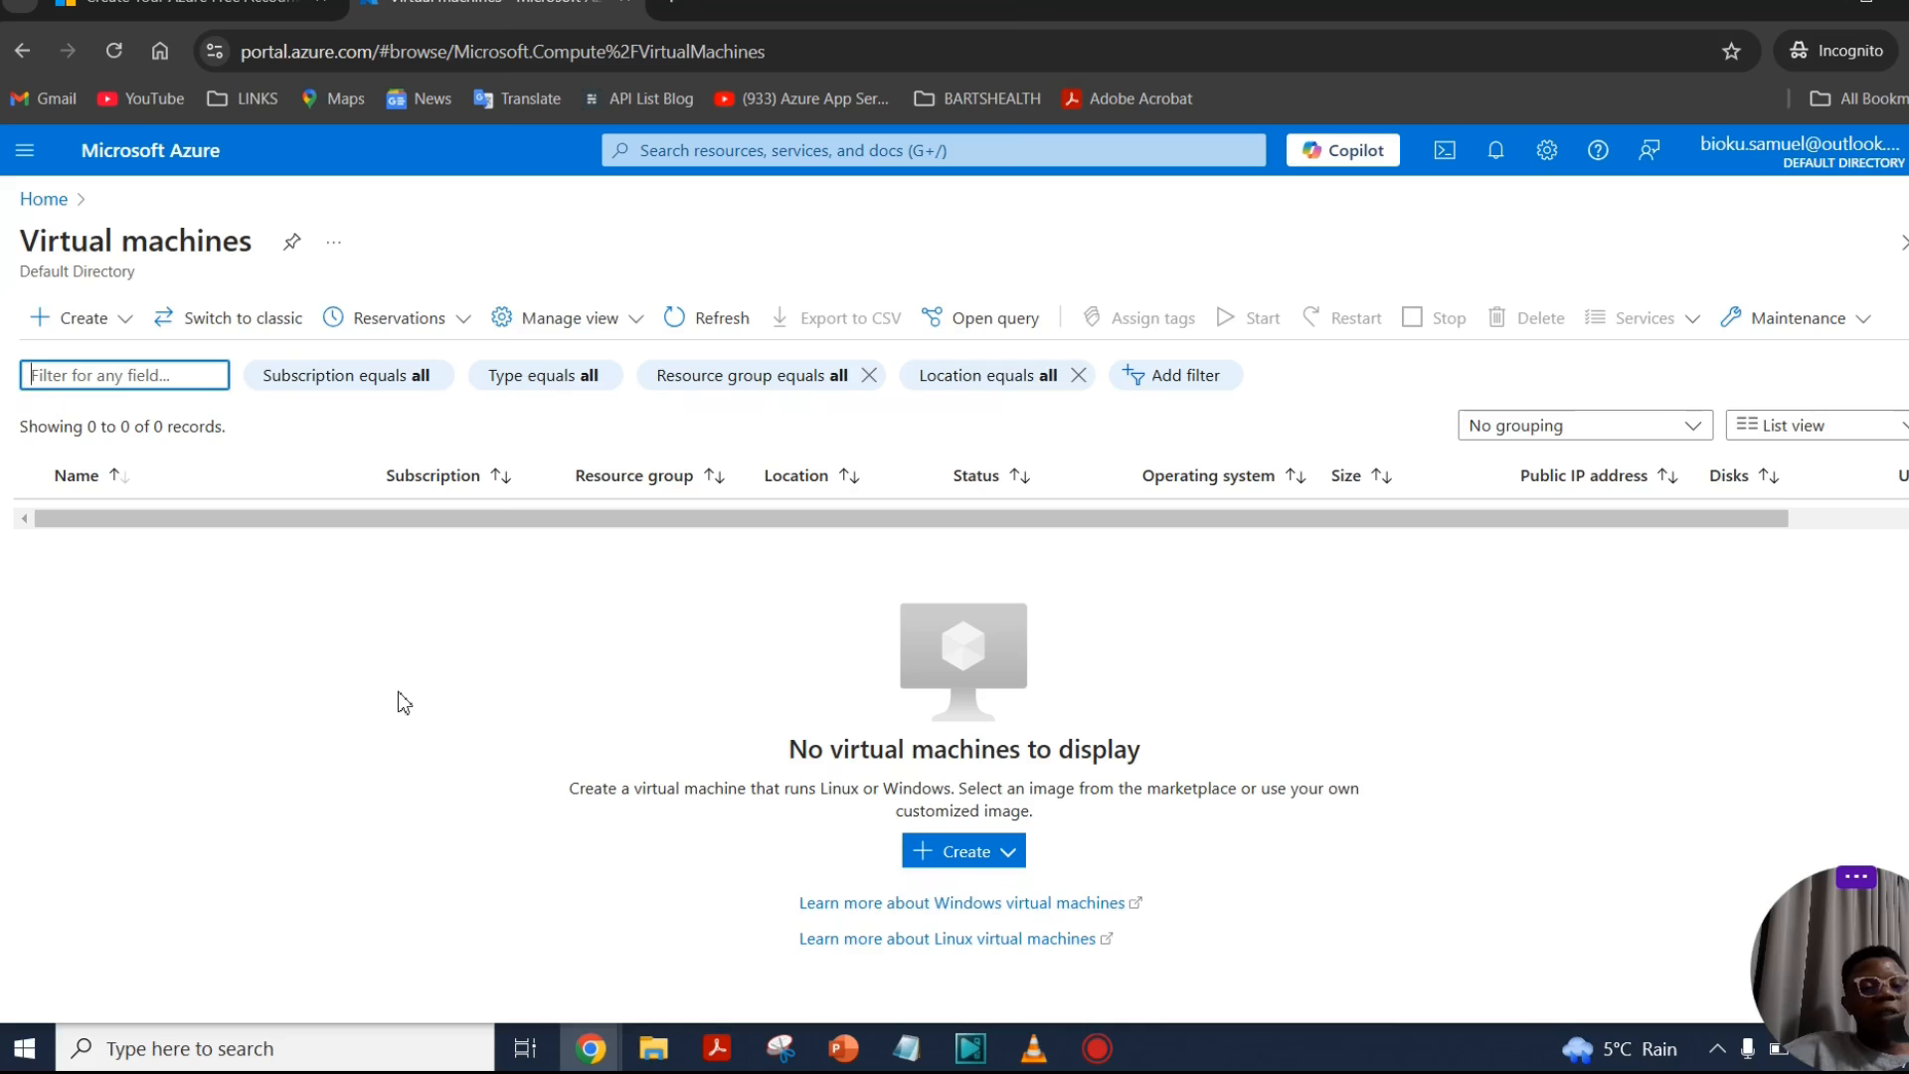
left_click(126, 324)
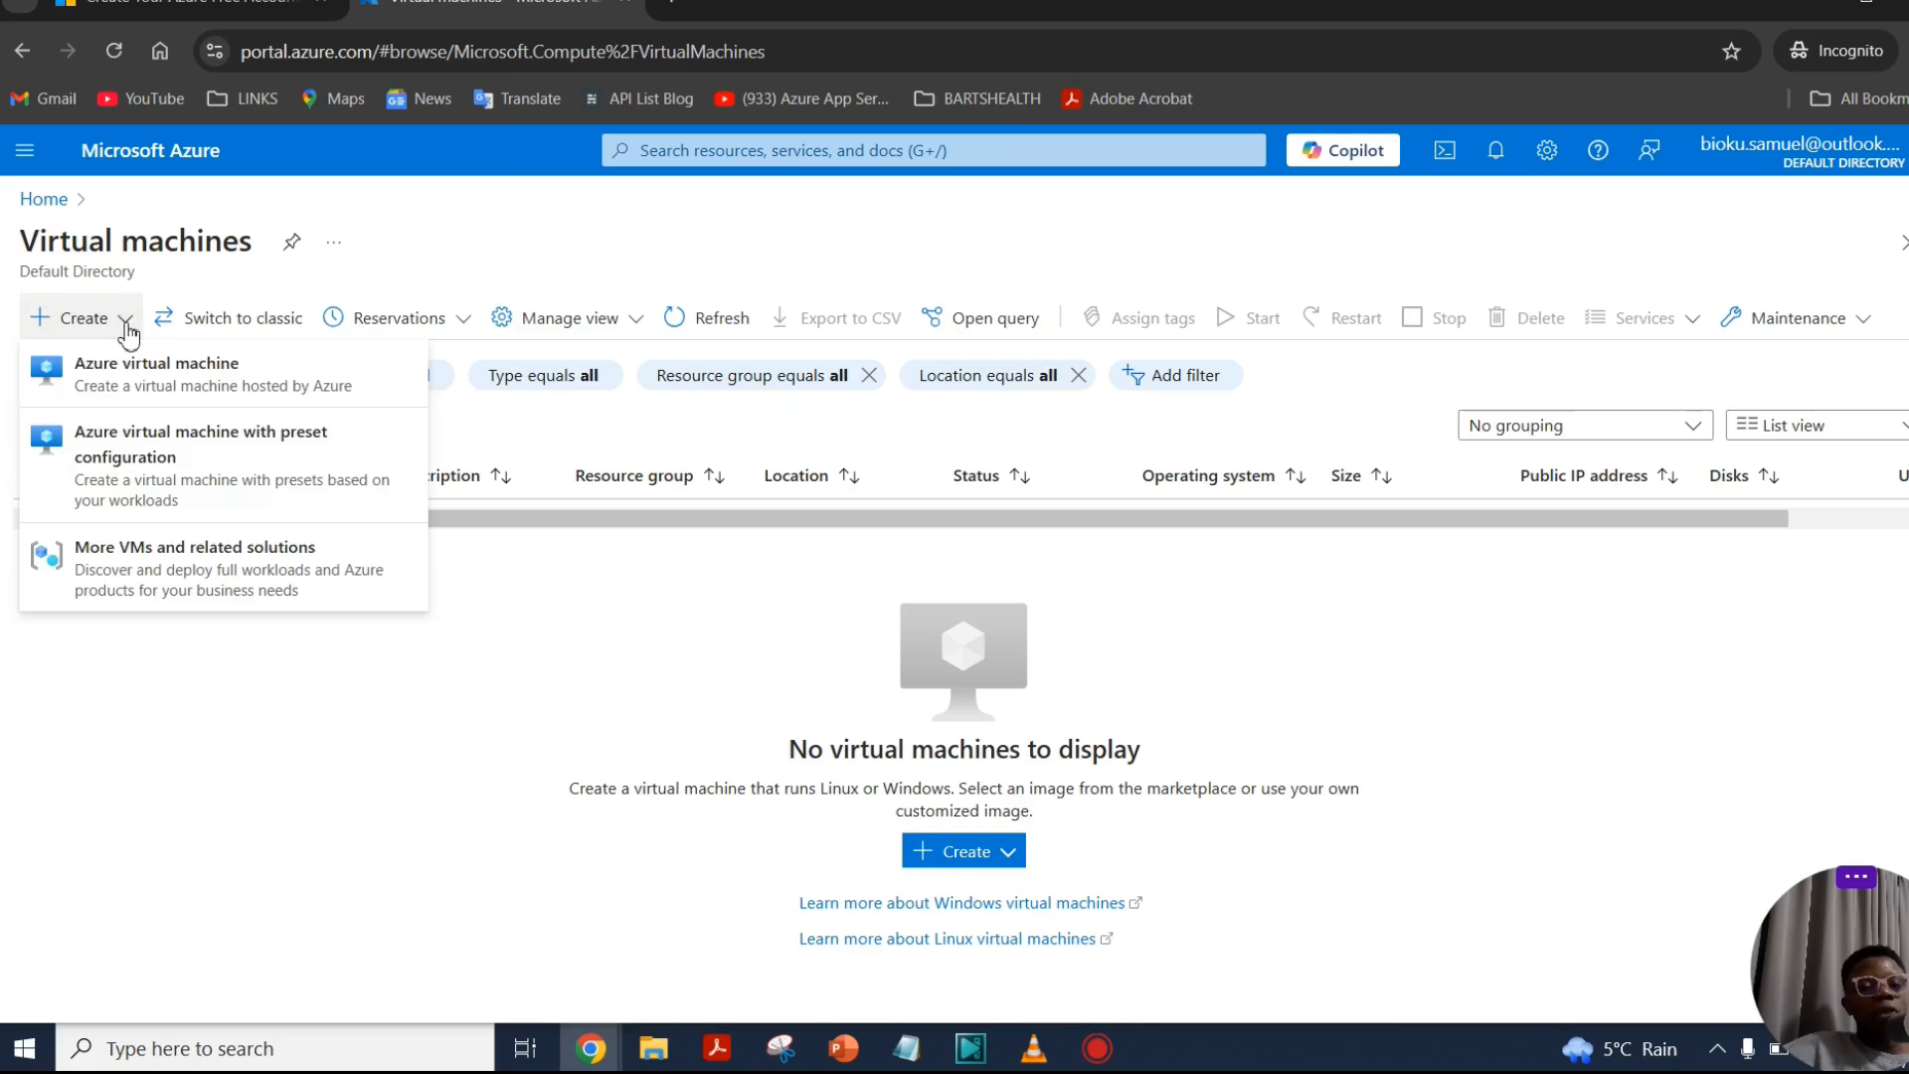
left_click(1120, 857)
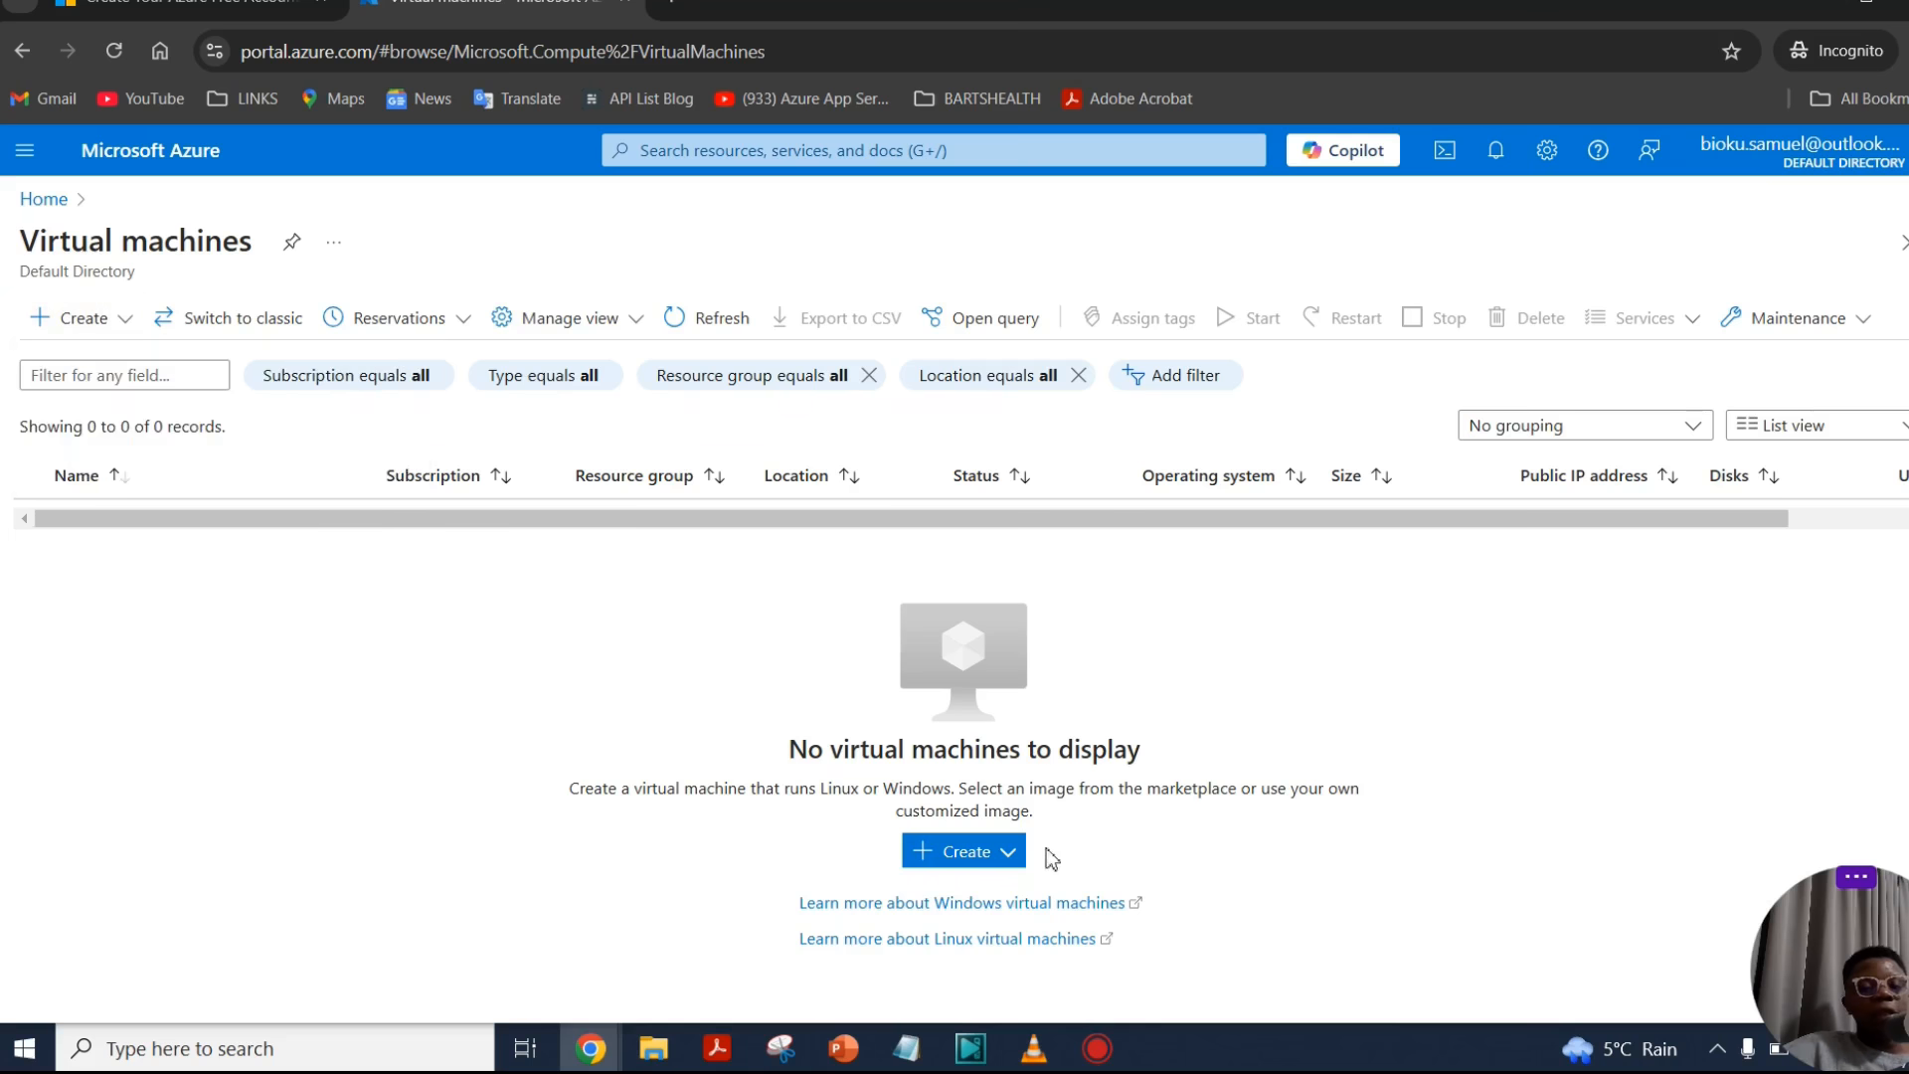
left_click(994, 852)
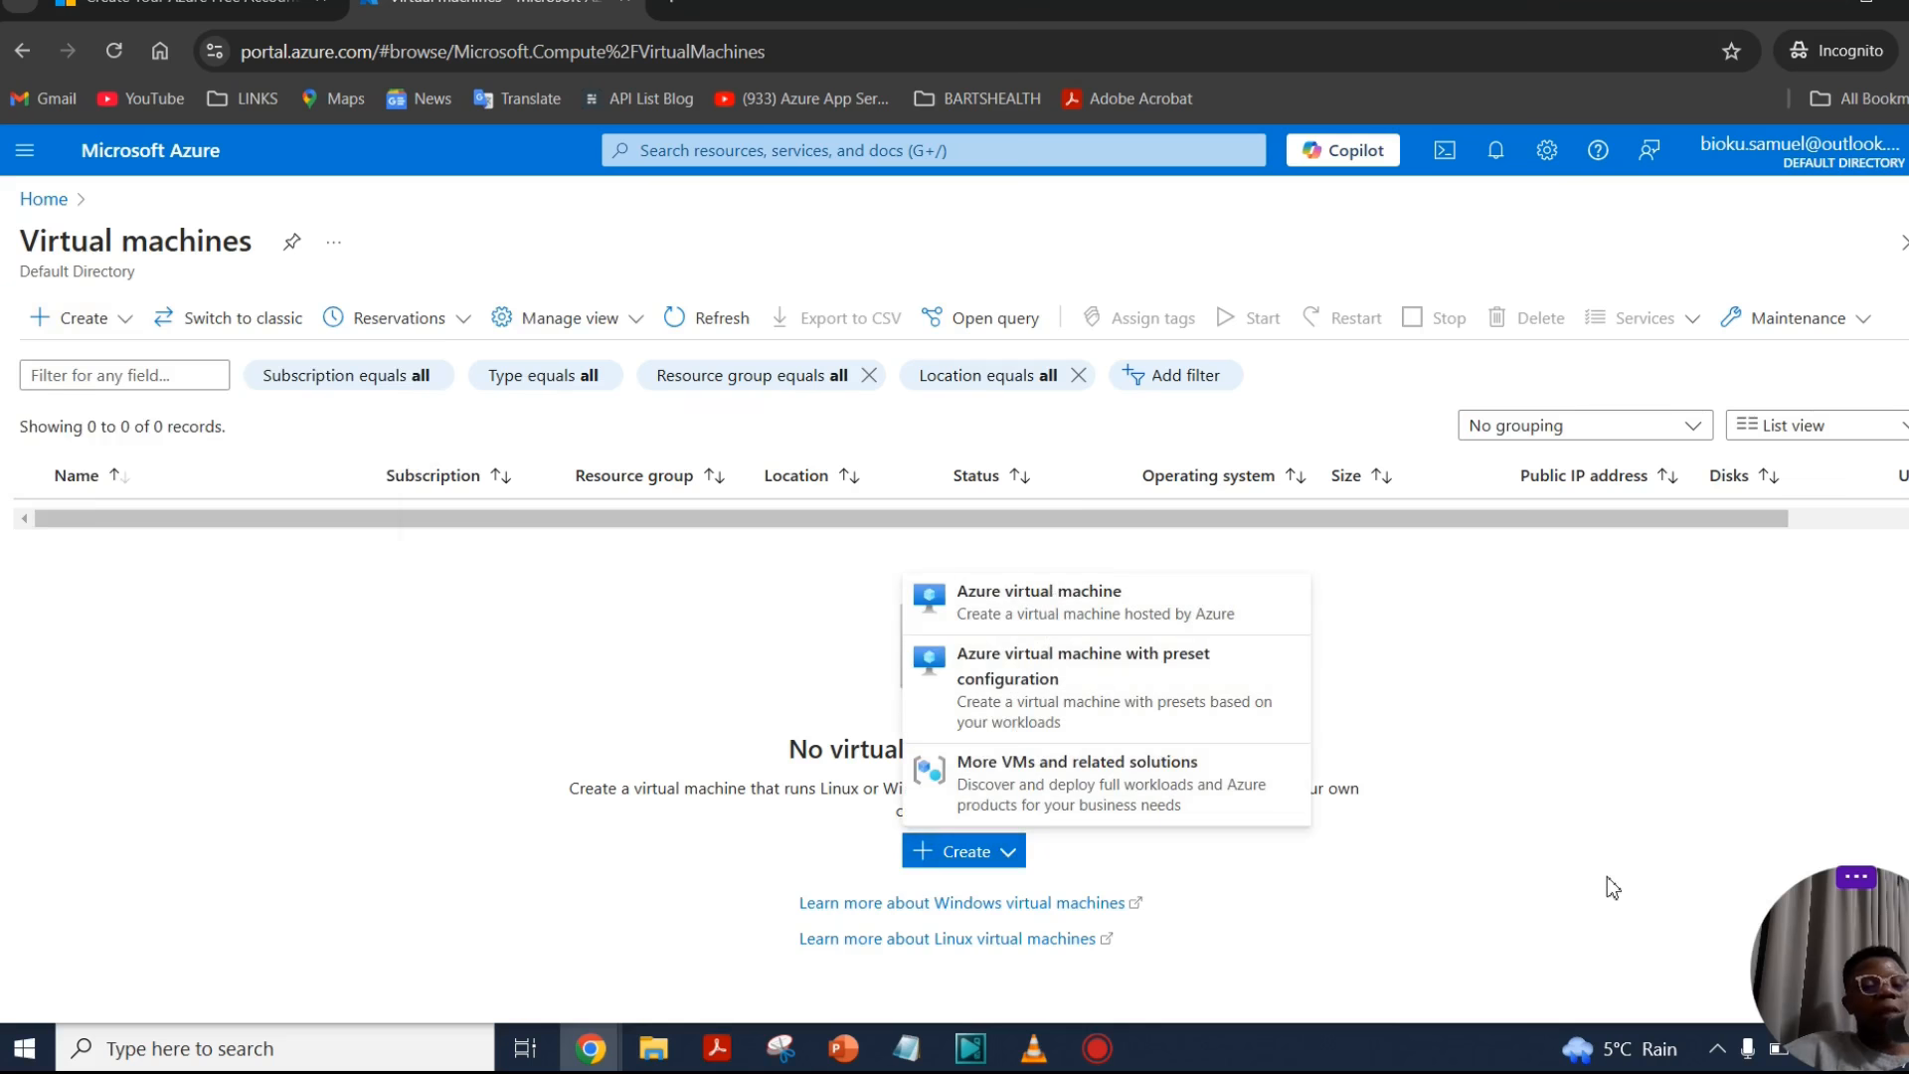
left_click(462, 820)
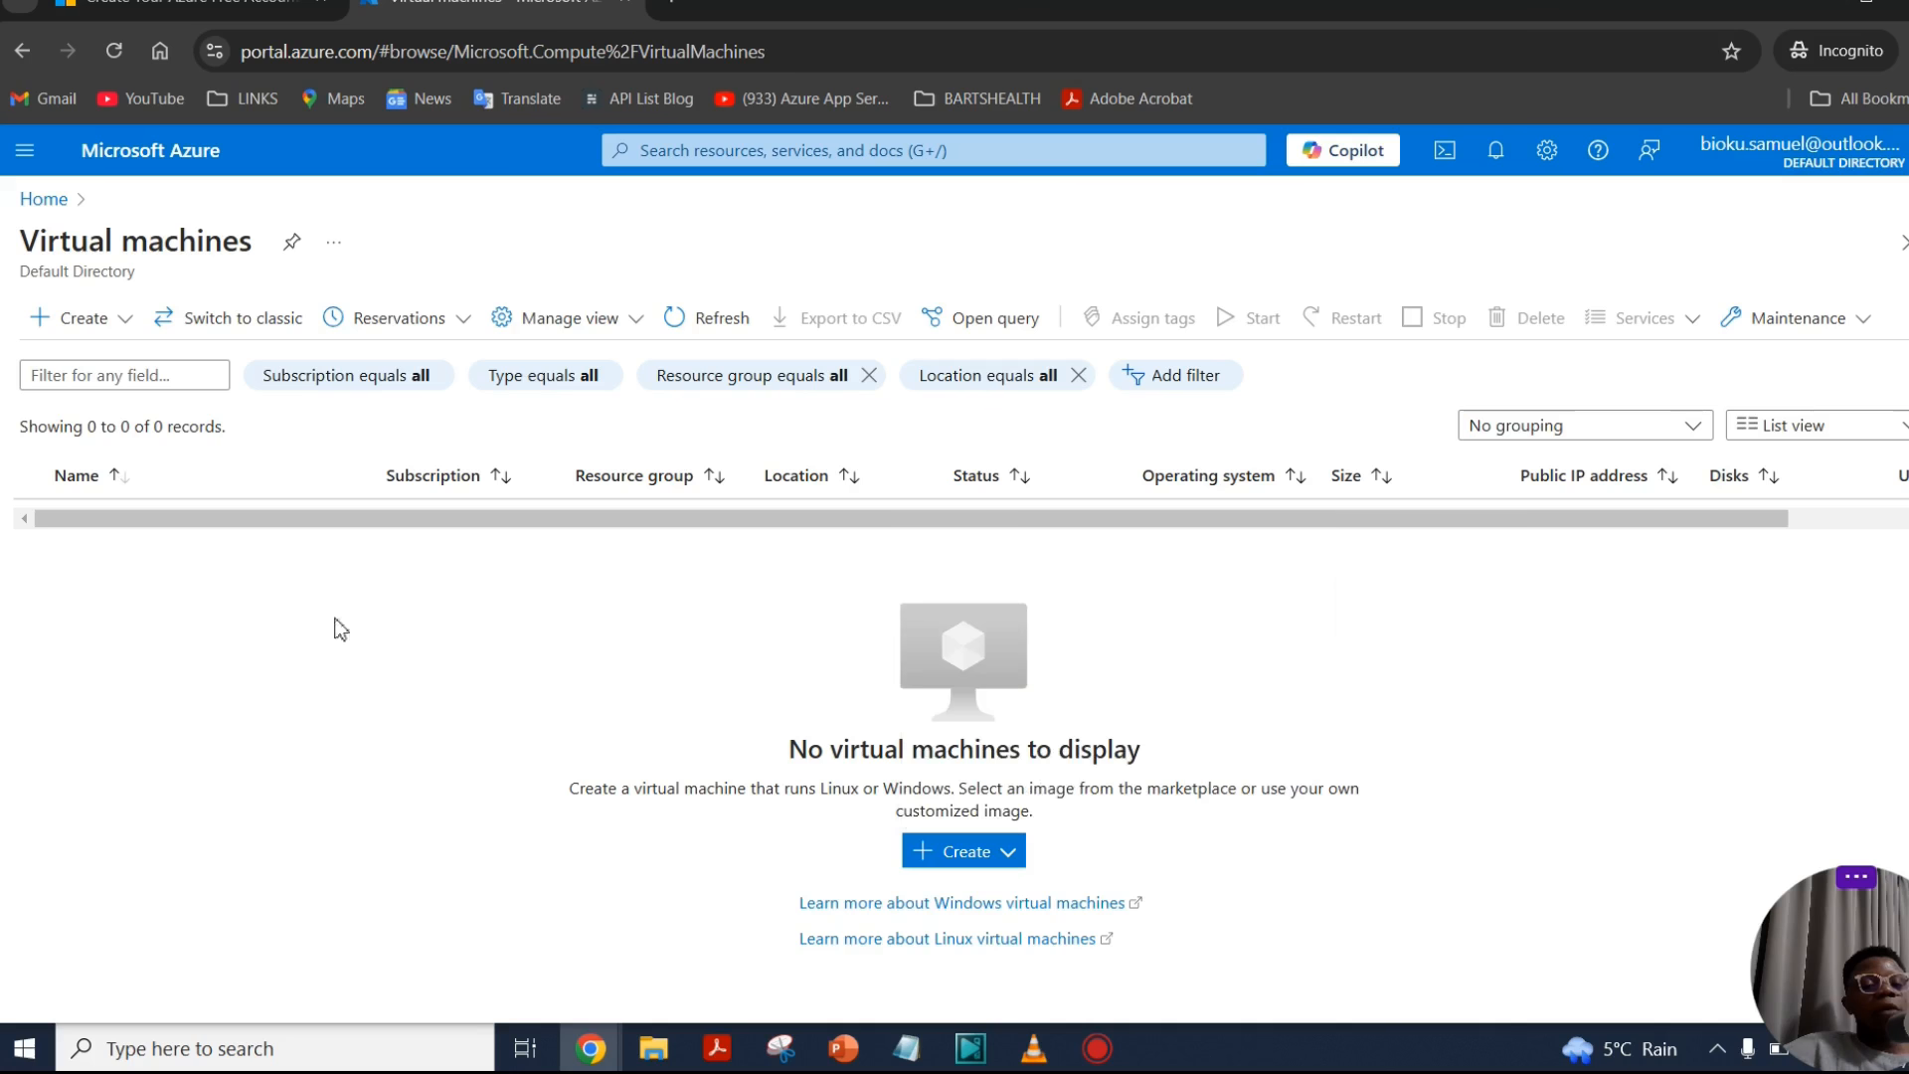
Step: Start creating an Azure virtual machine and select the listed subscription in its project details
left_click(116, 318)
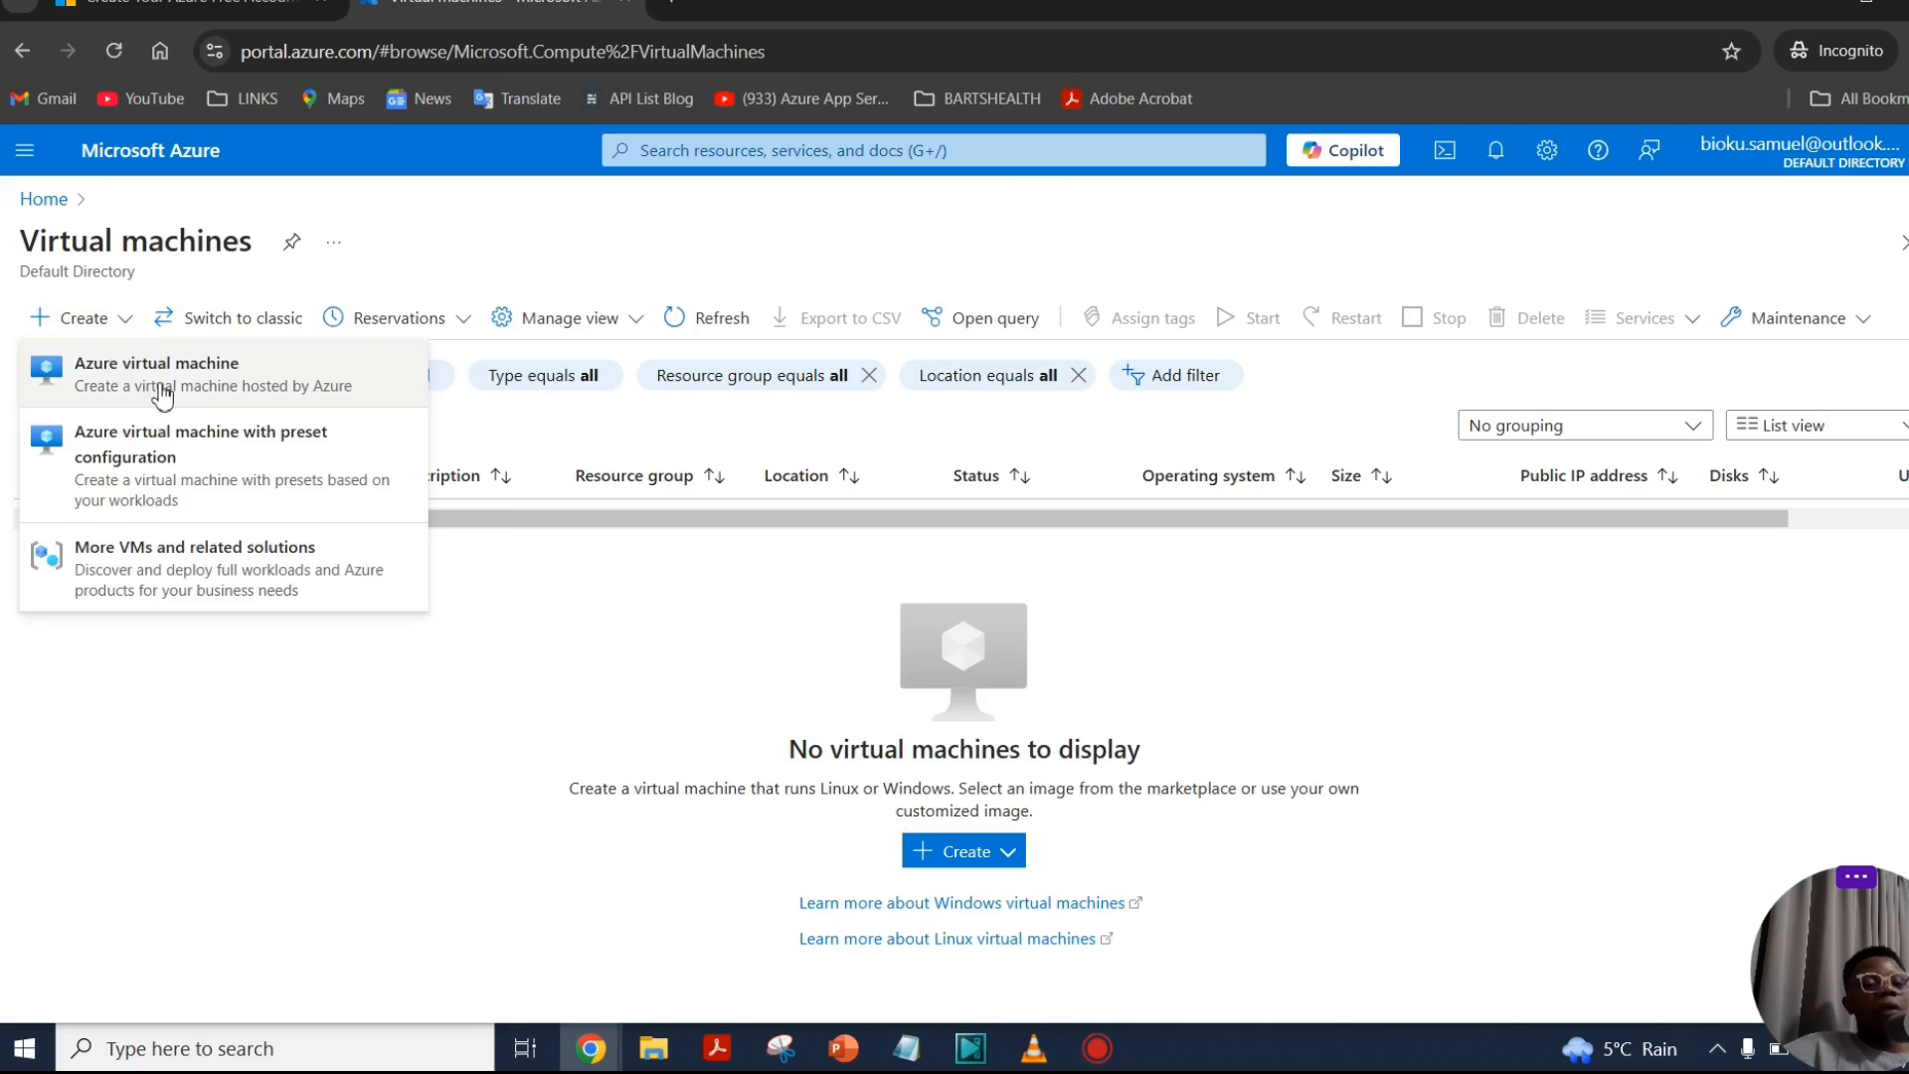
left_click(165, 388)
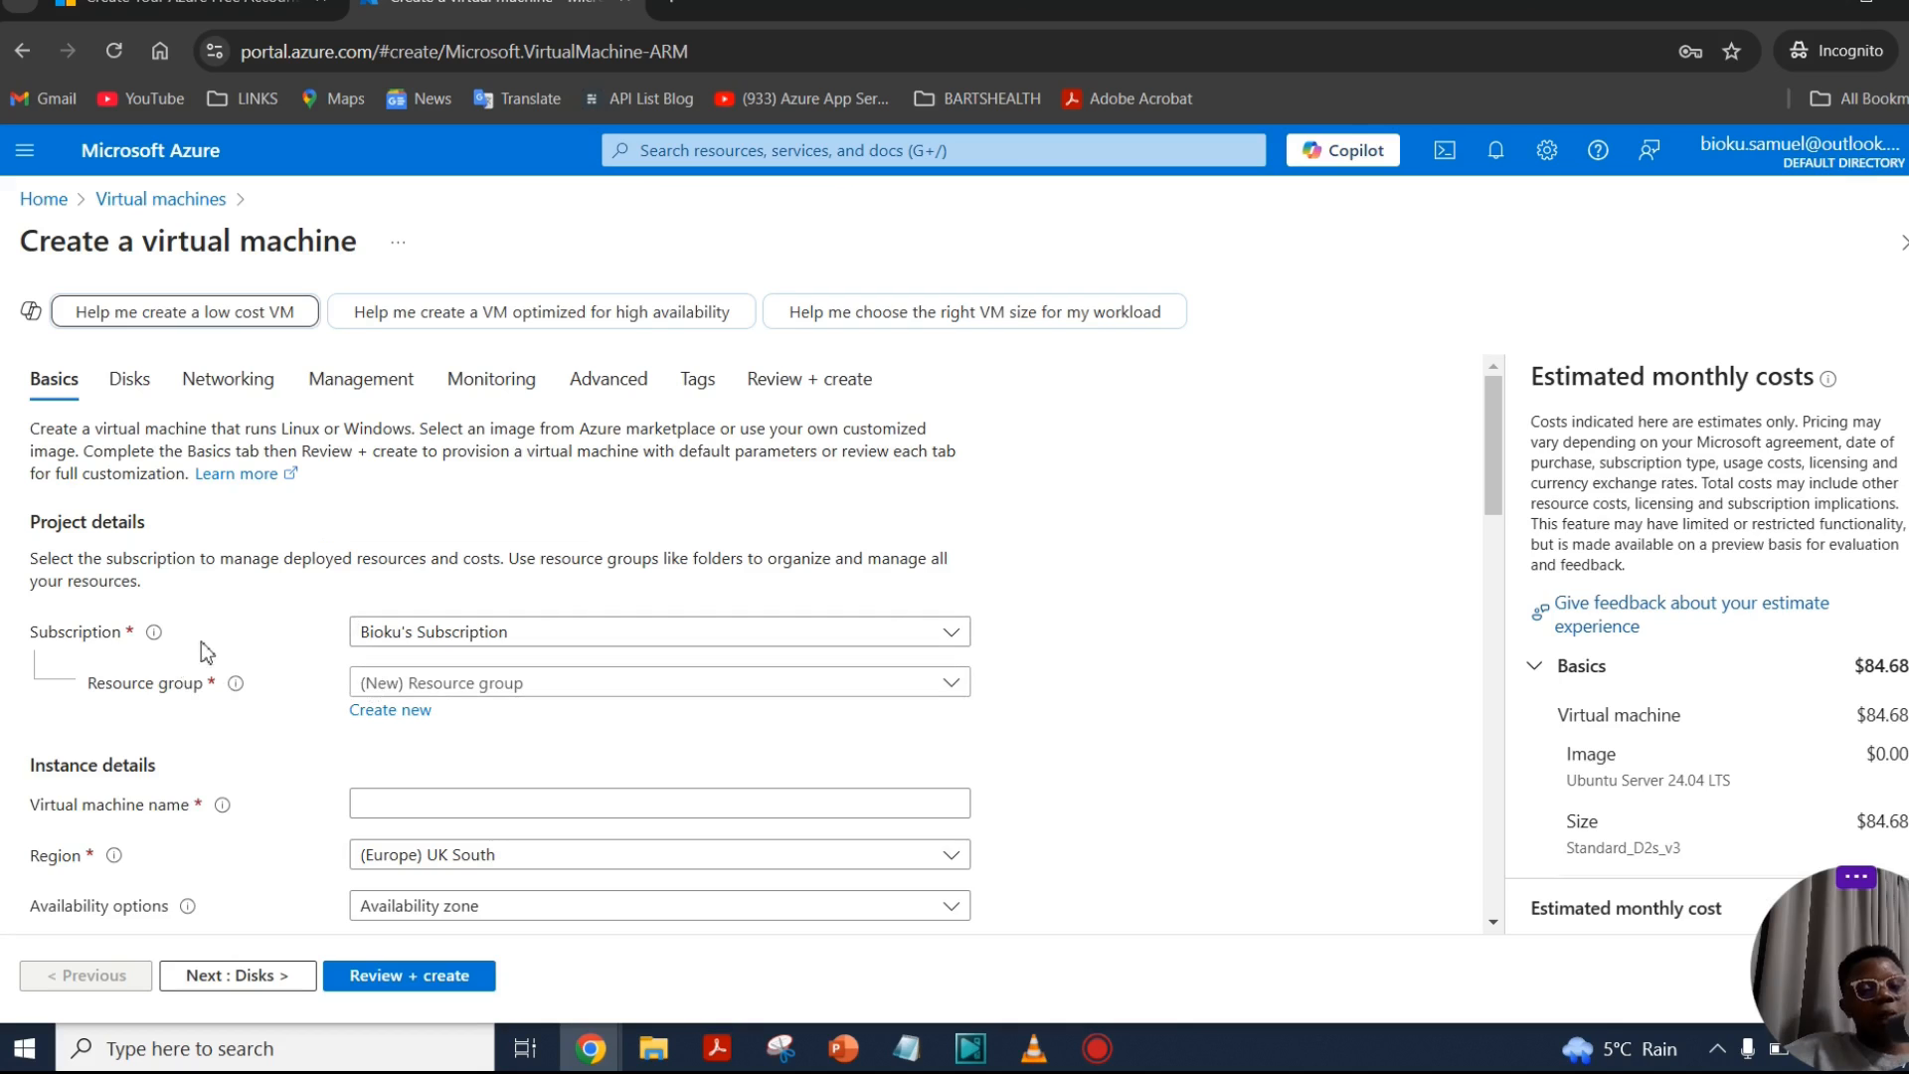
left_click(527, 634)
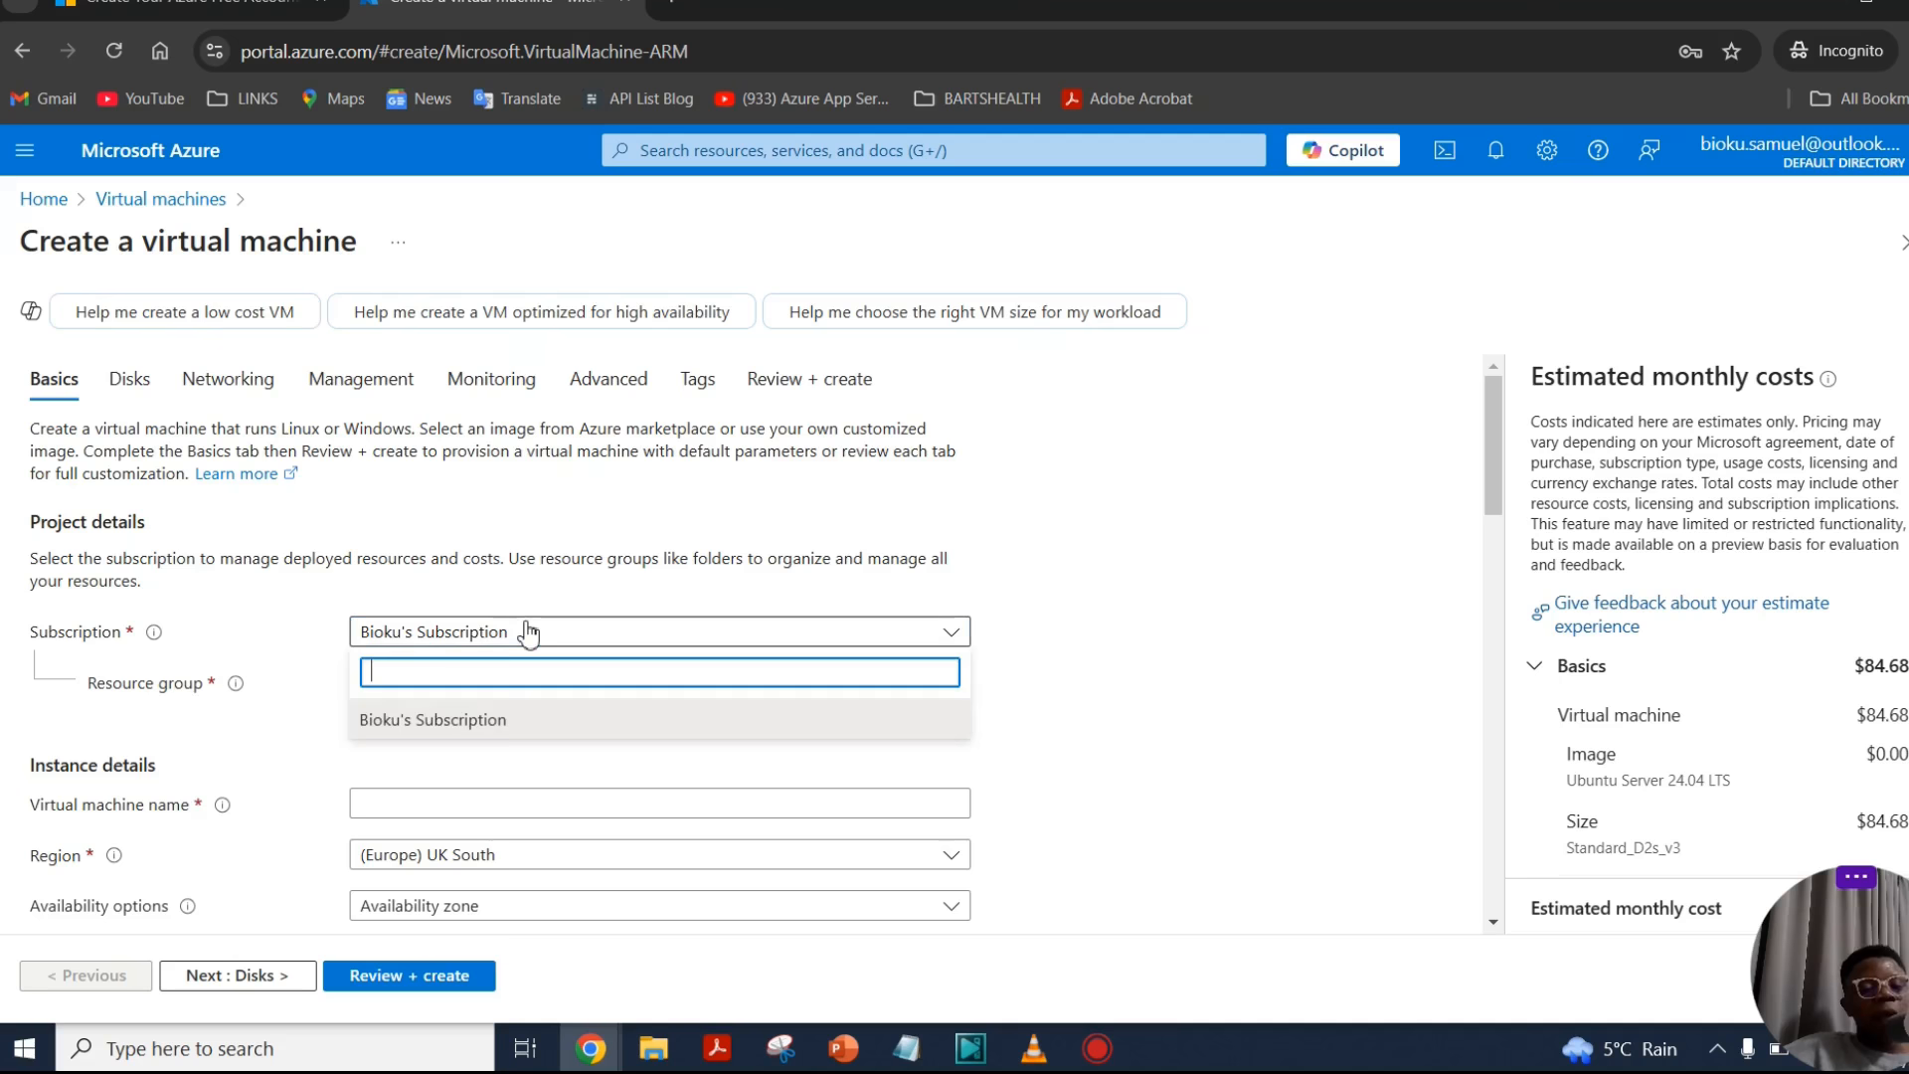
left_click(458, 722)
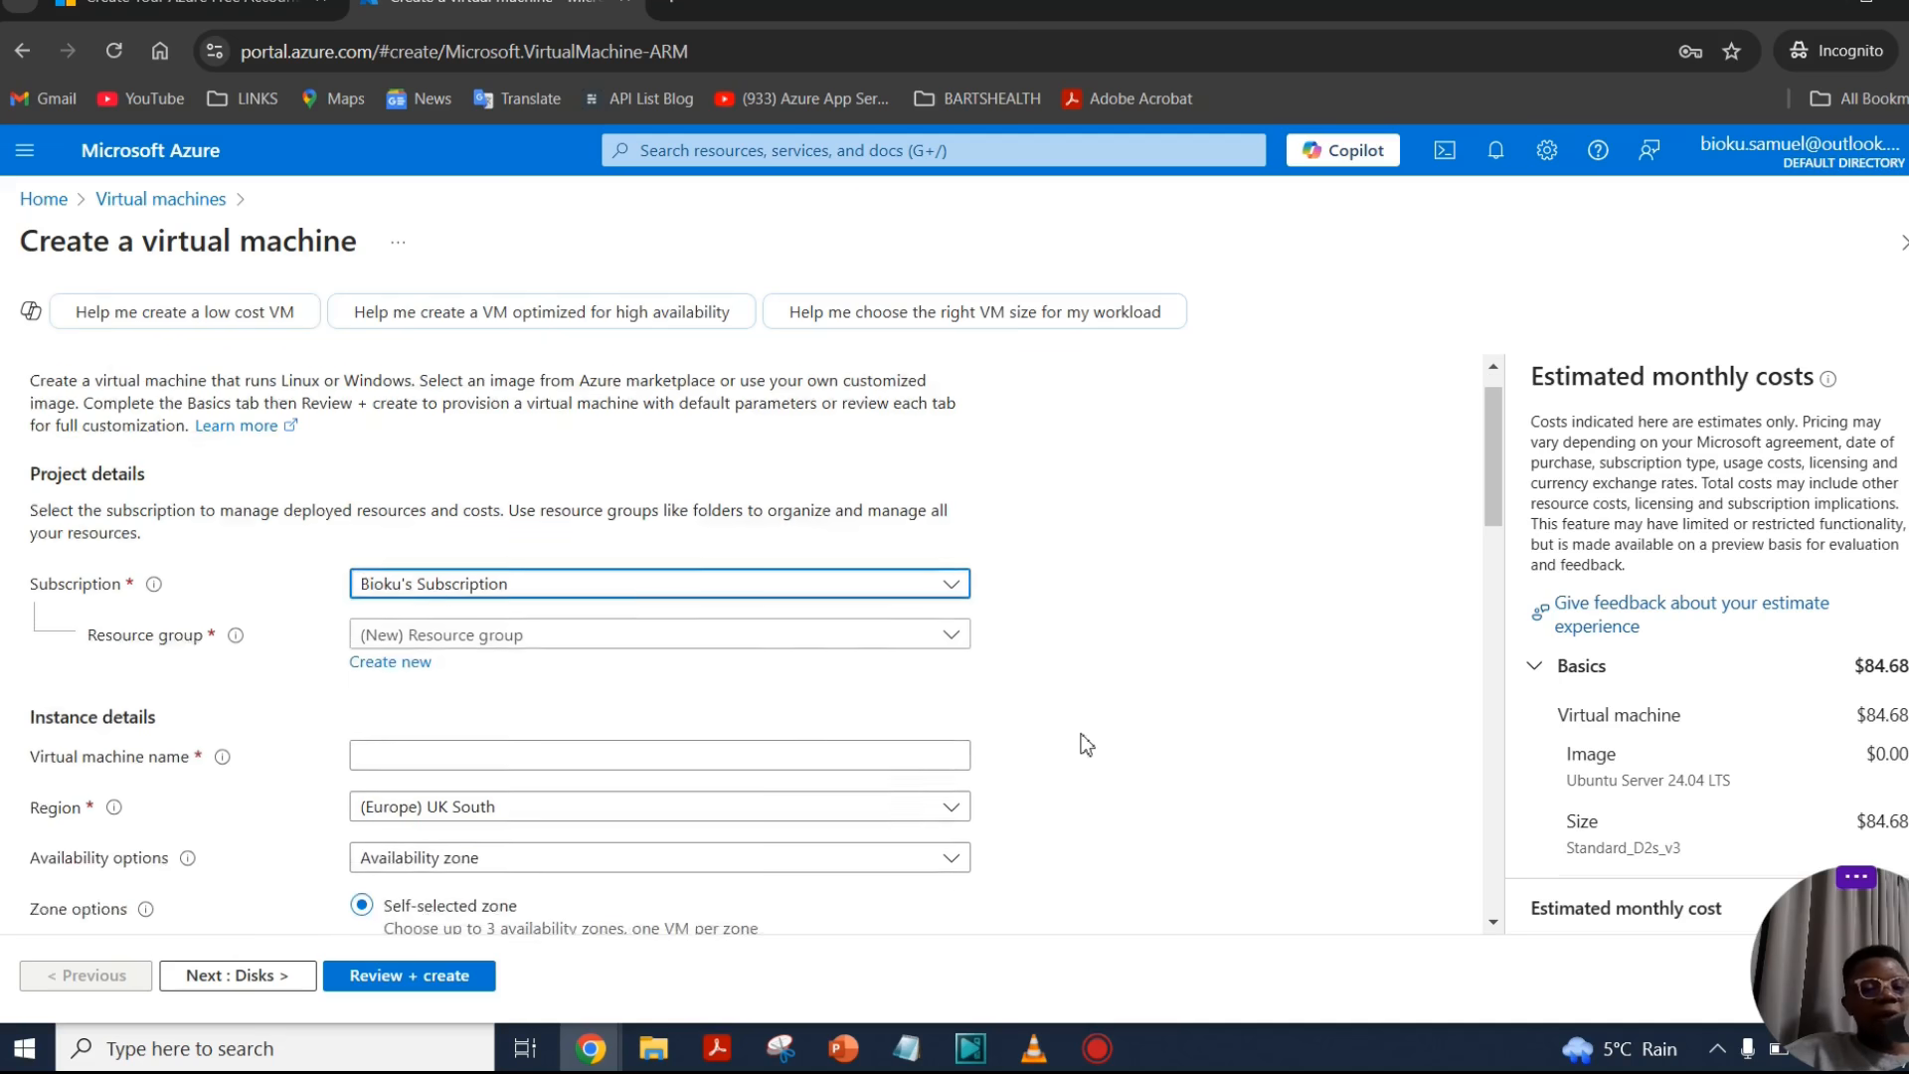
Step: Create a new resource group named rg_vmCreation for the virtual machine
scroll(1080, 742, "down", 3)
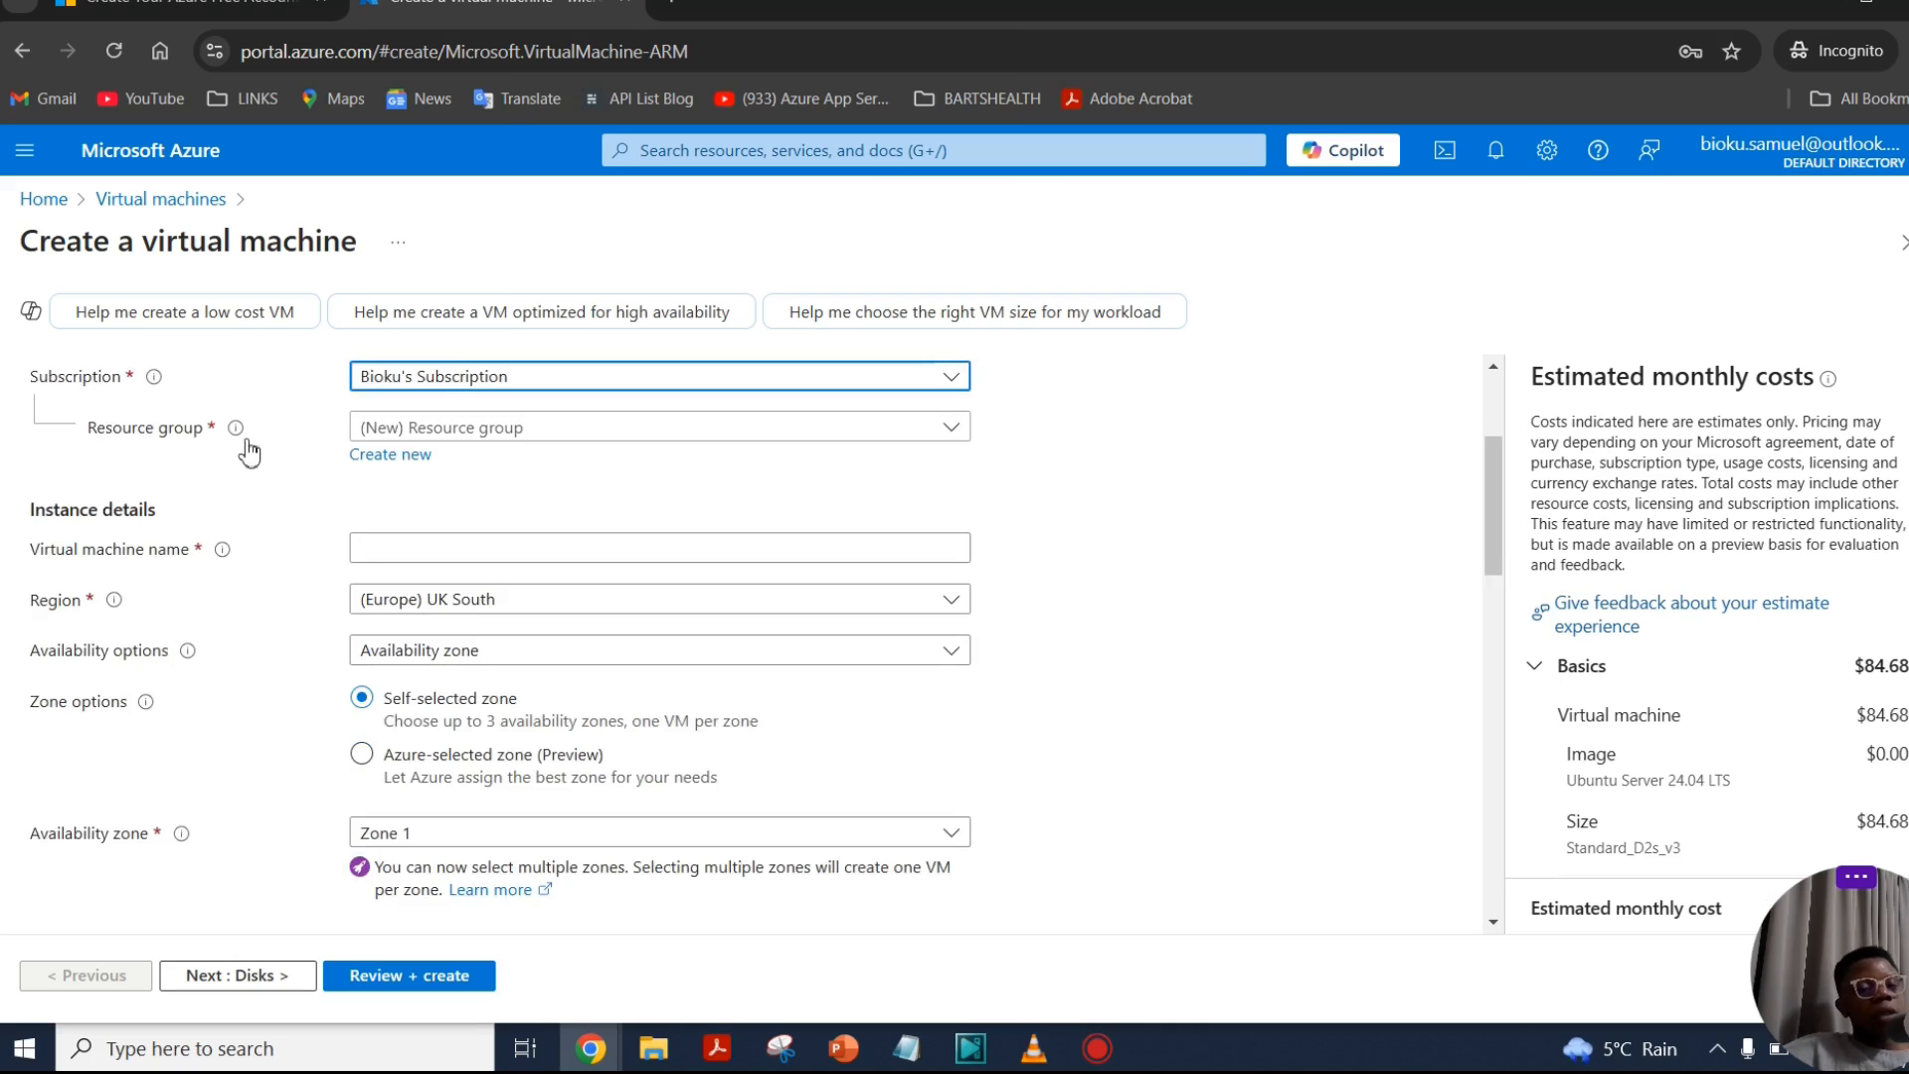
mouse_move(242, 440)
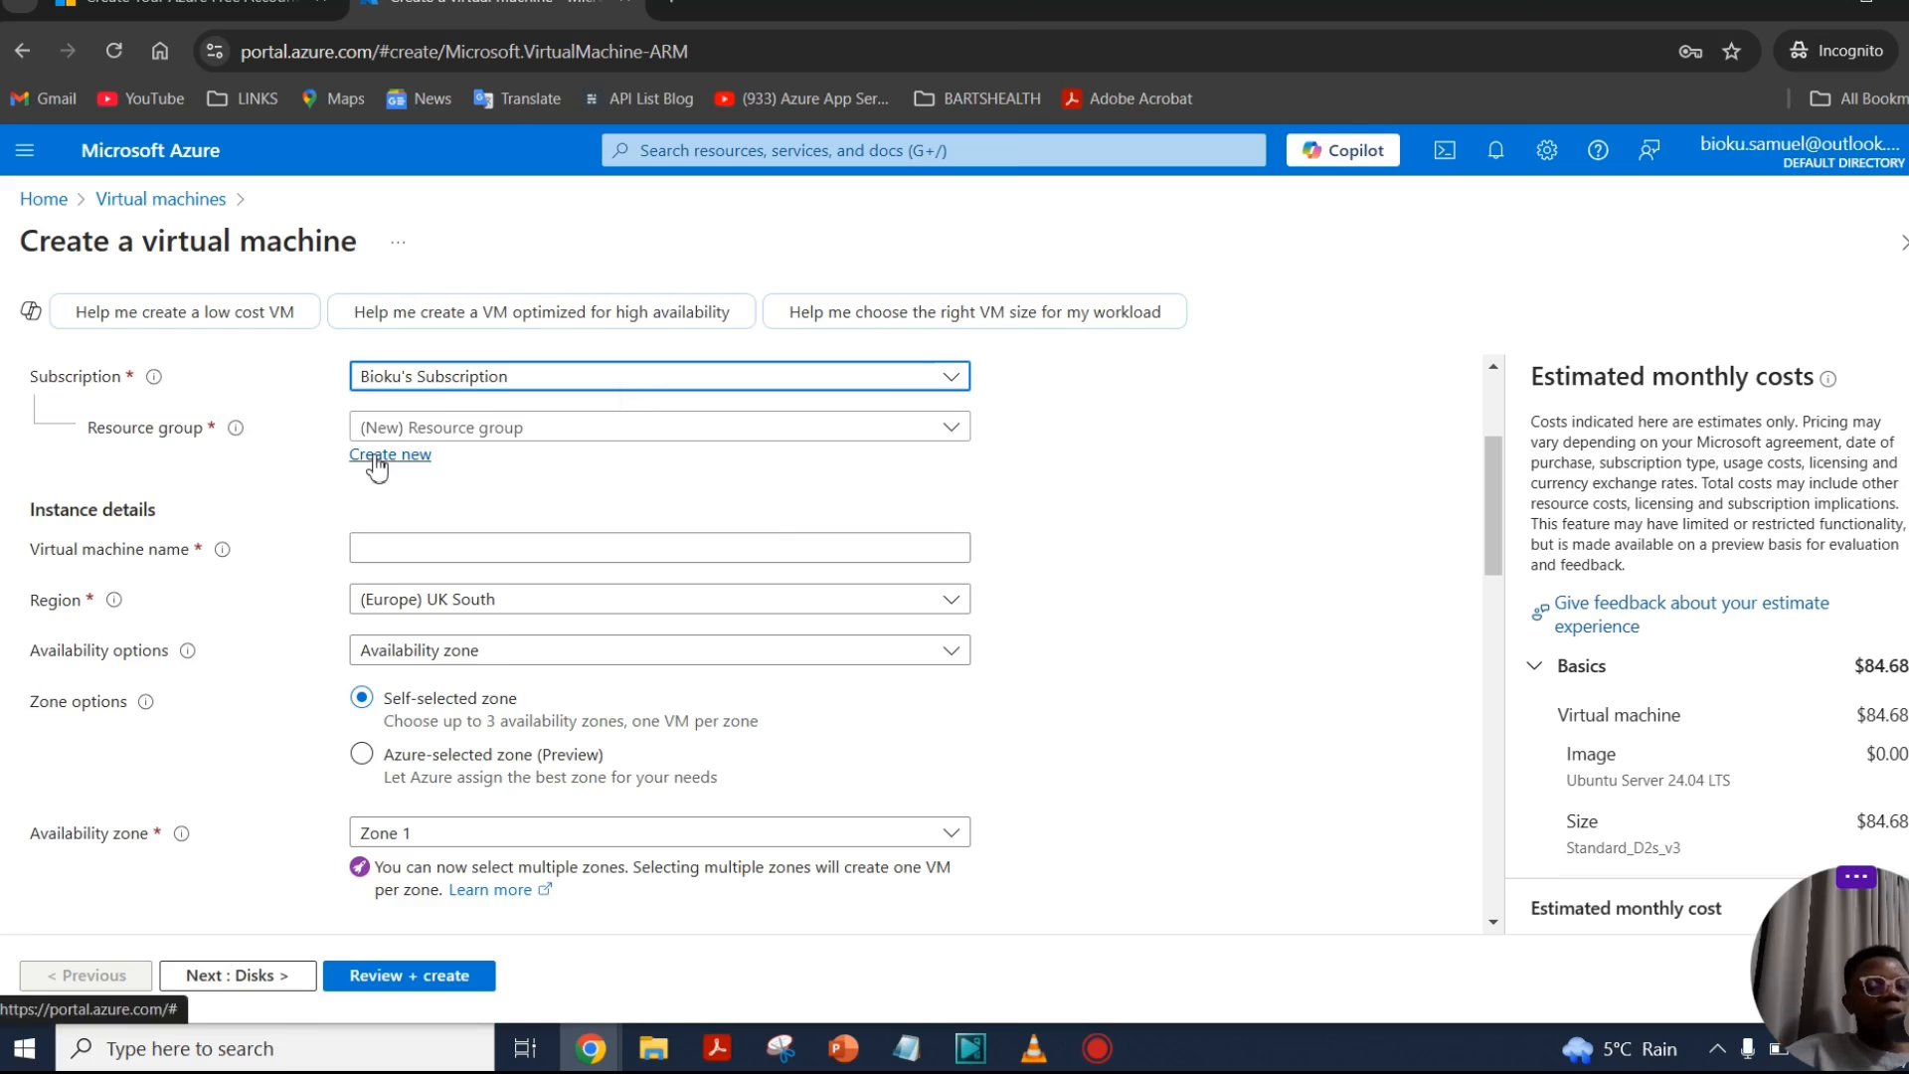
left_click(568, 430)
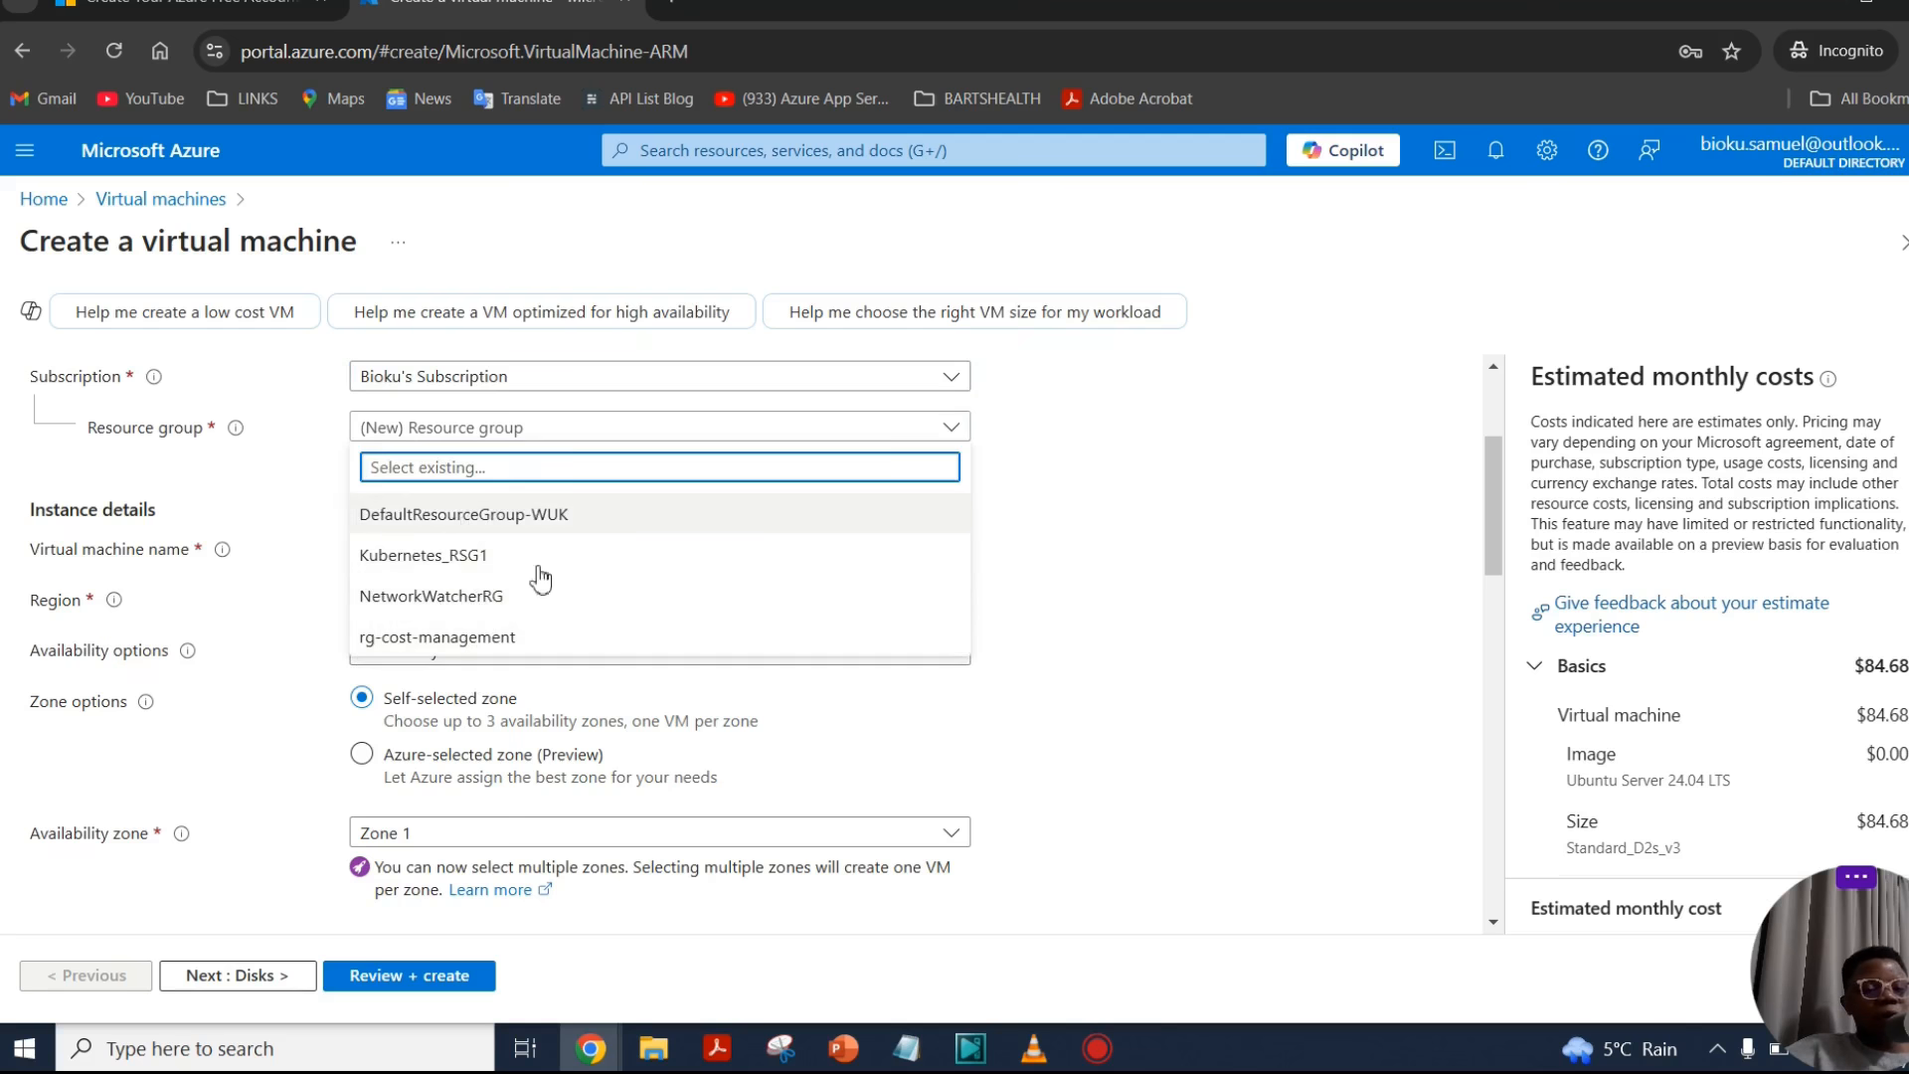
left_click(1058, 593)
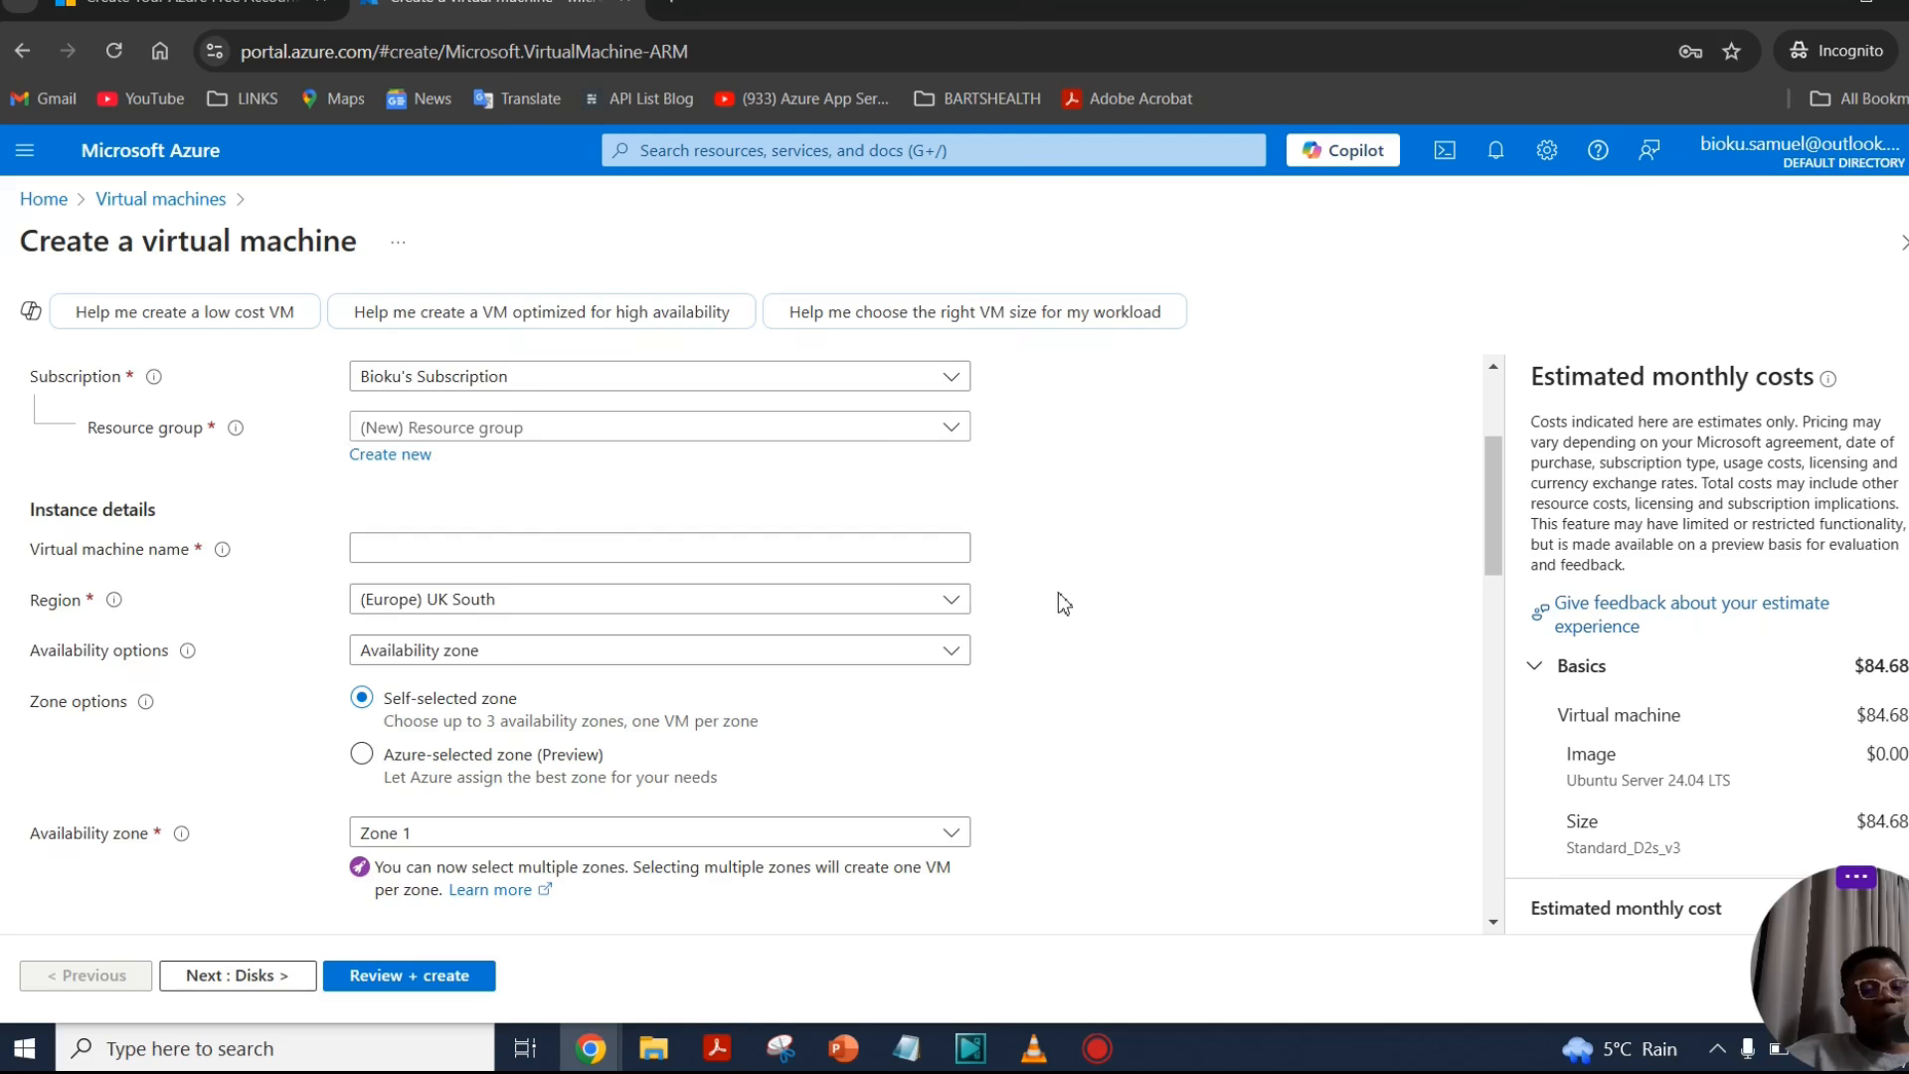
left_click(414, 469)
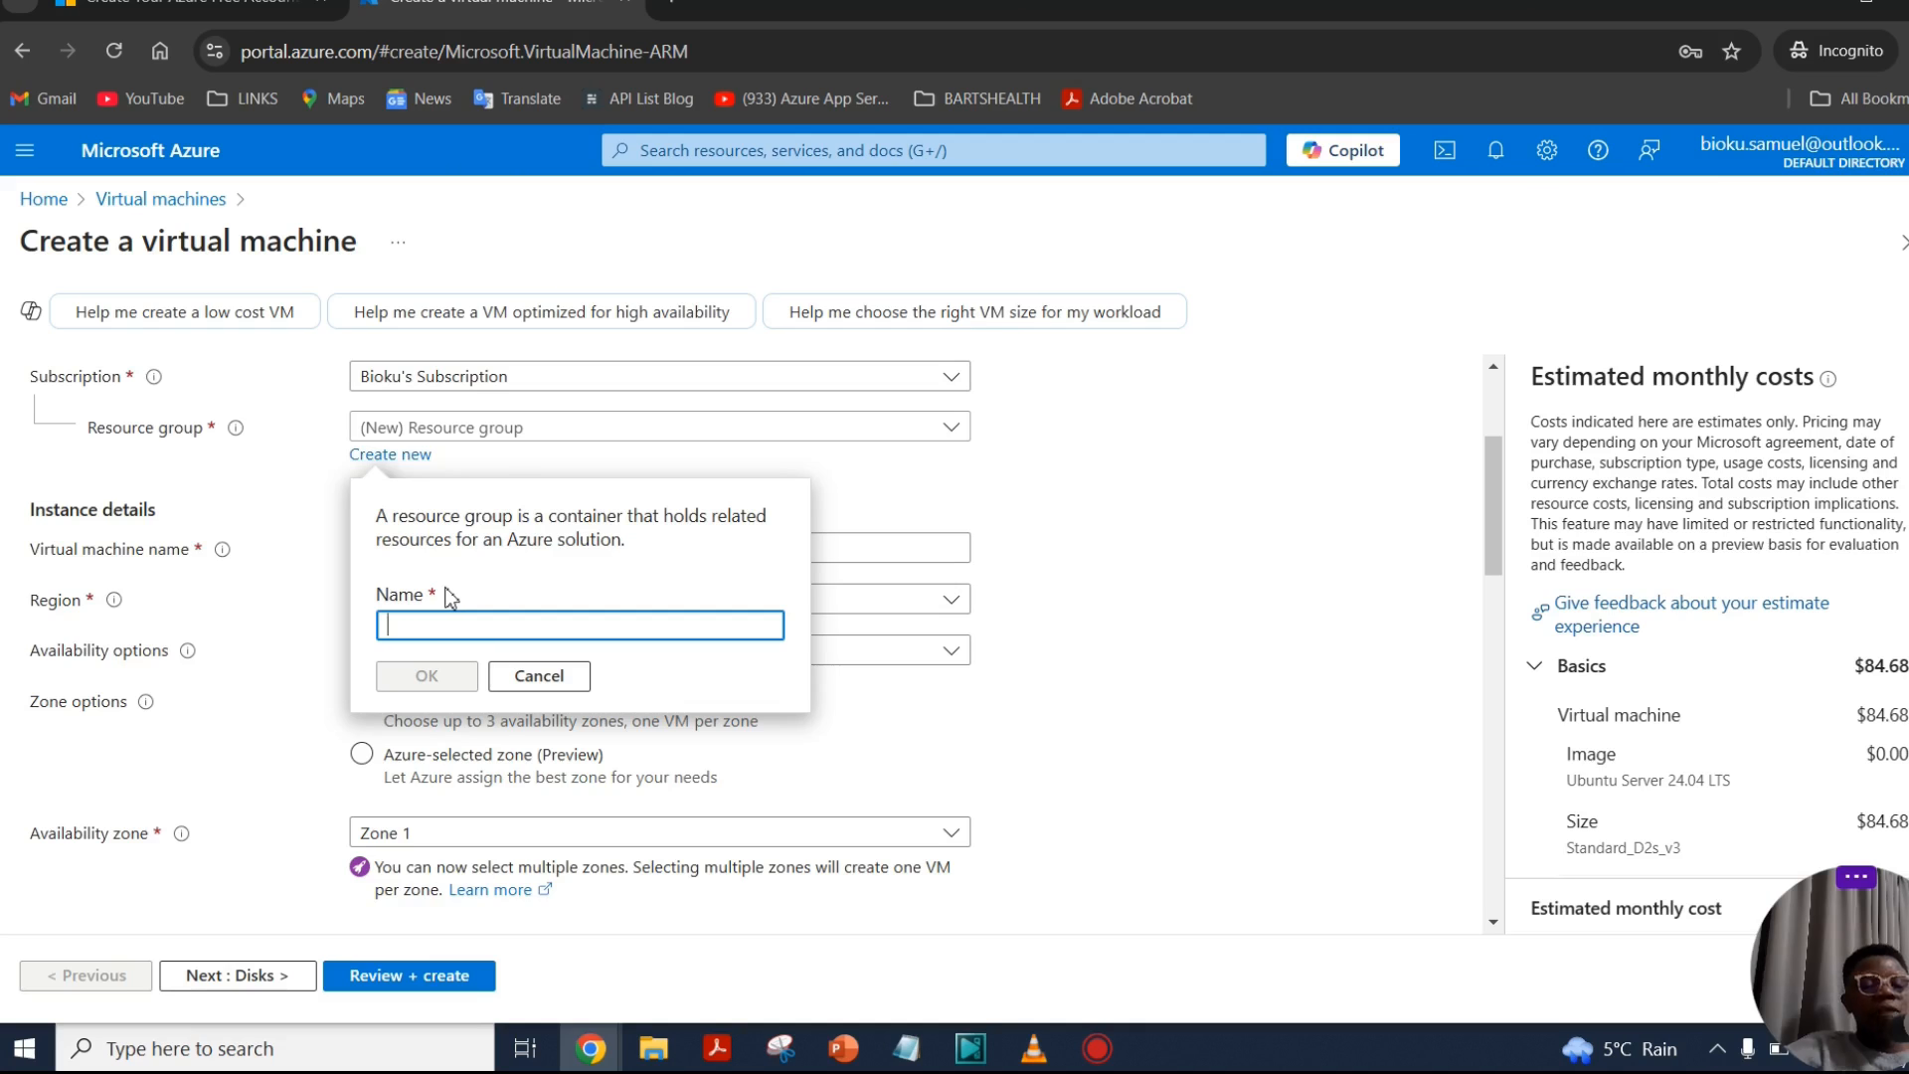
type("rg_")
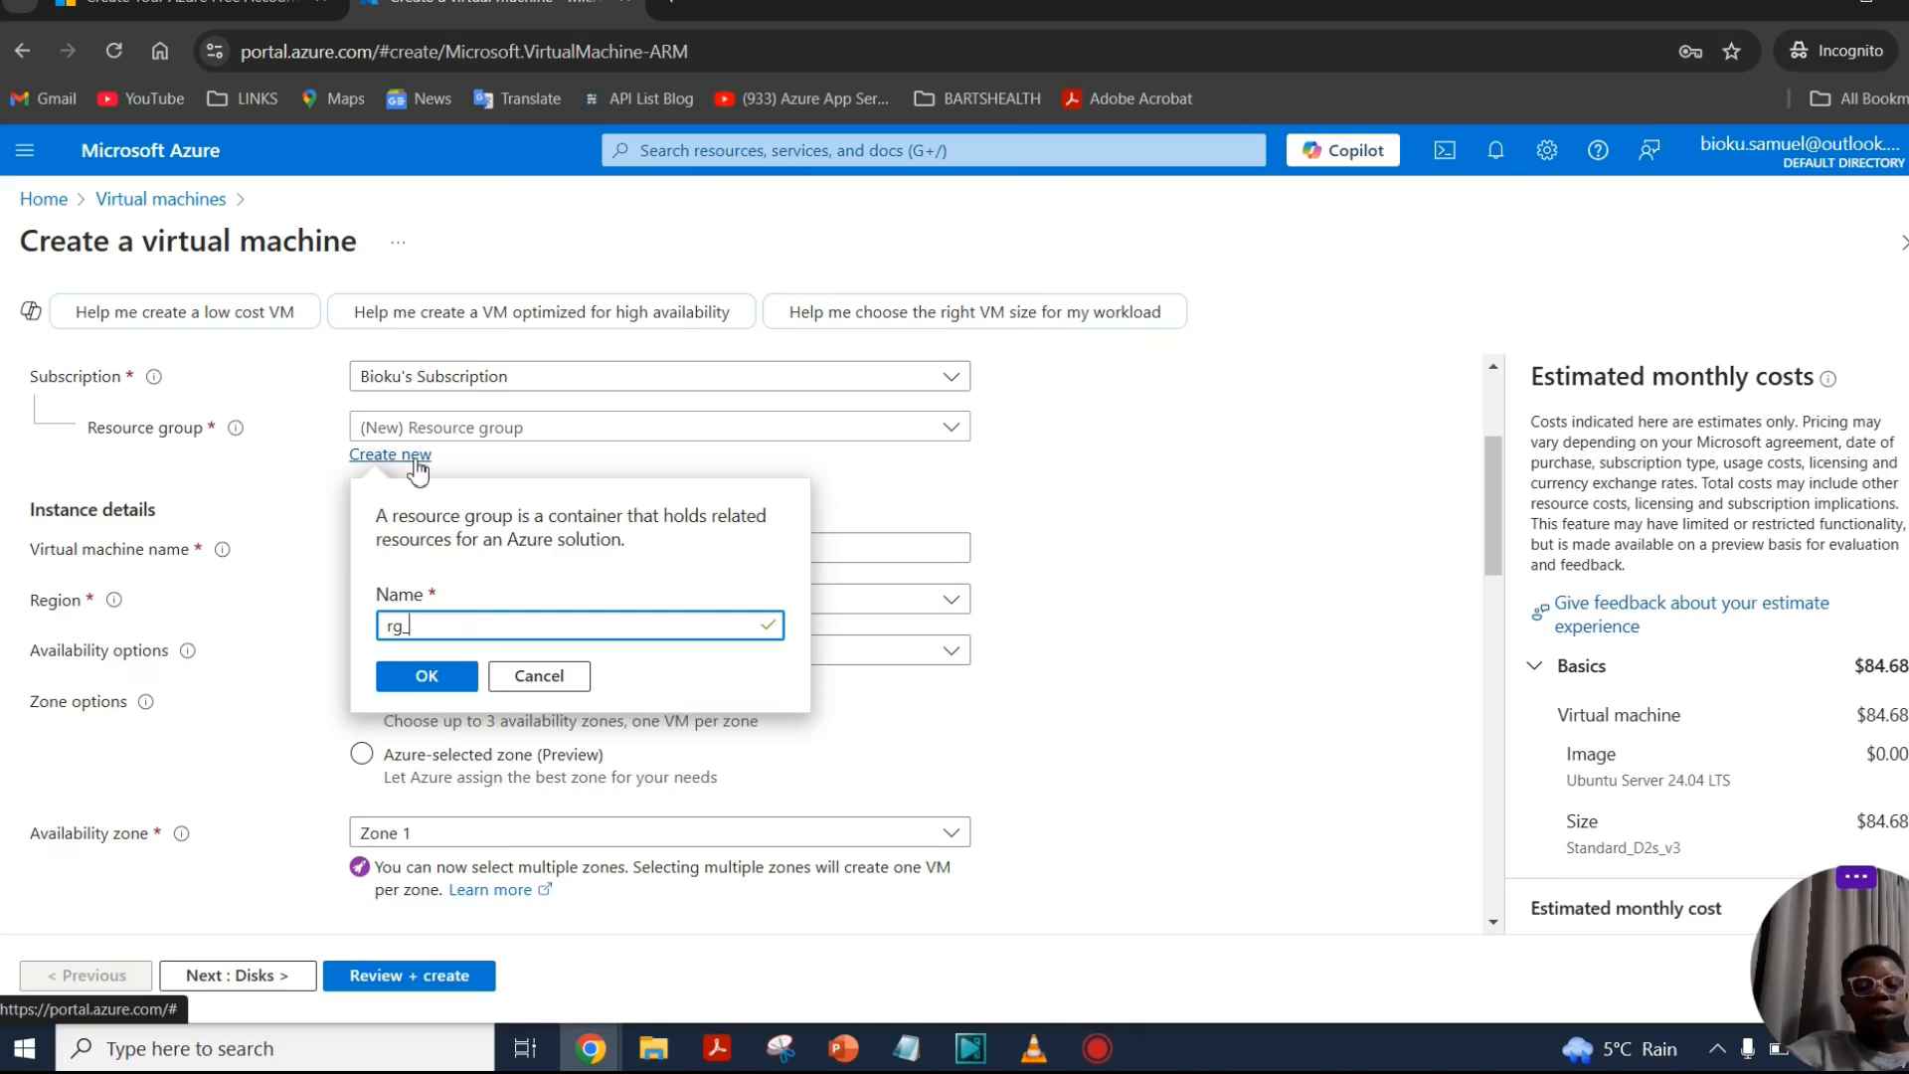
type("vmCreation")
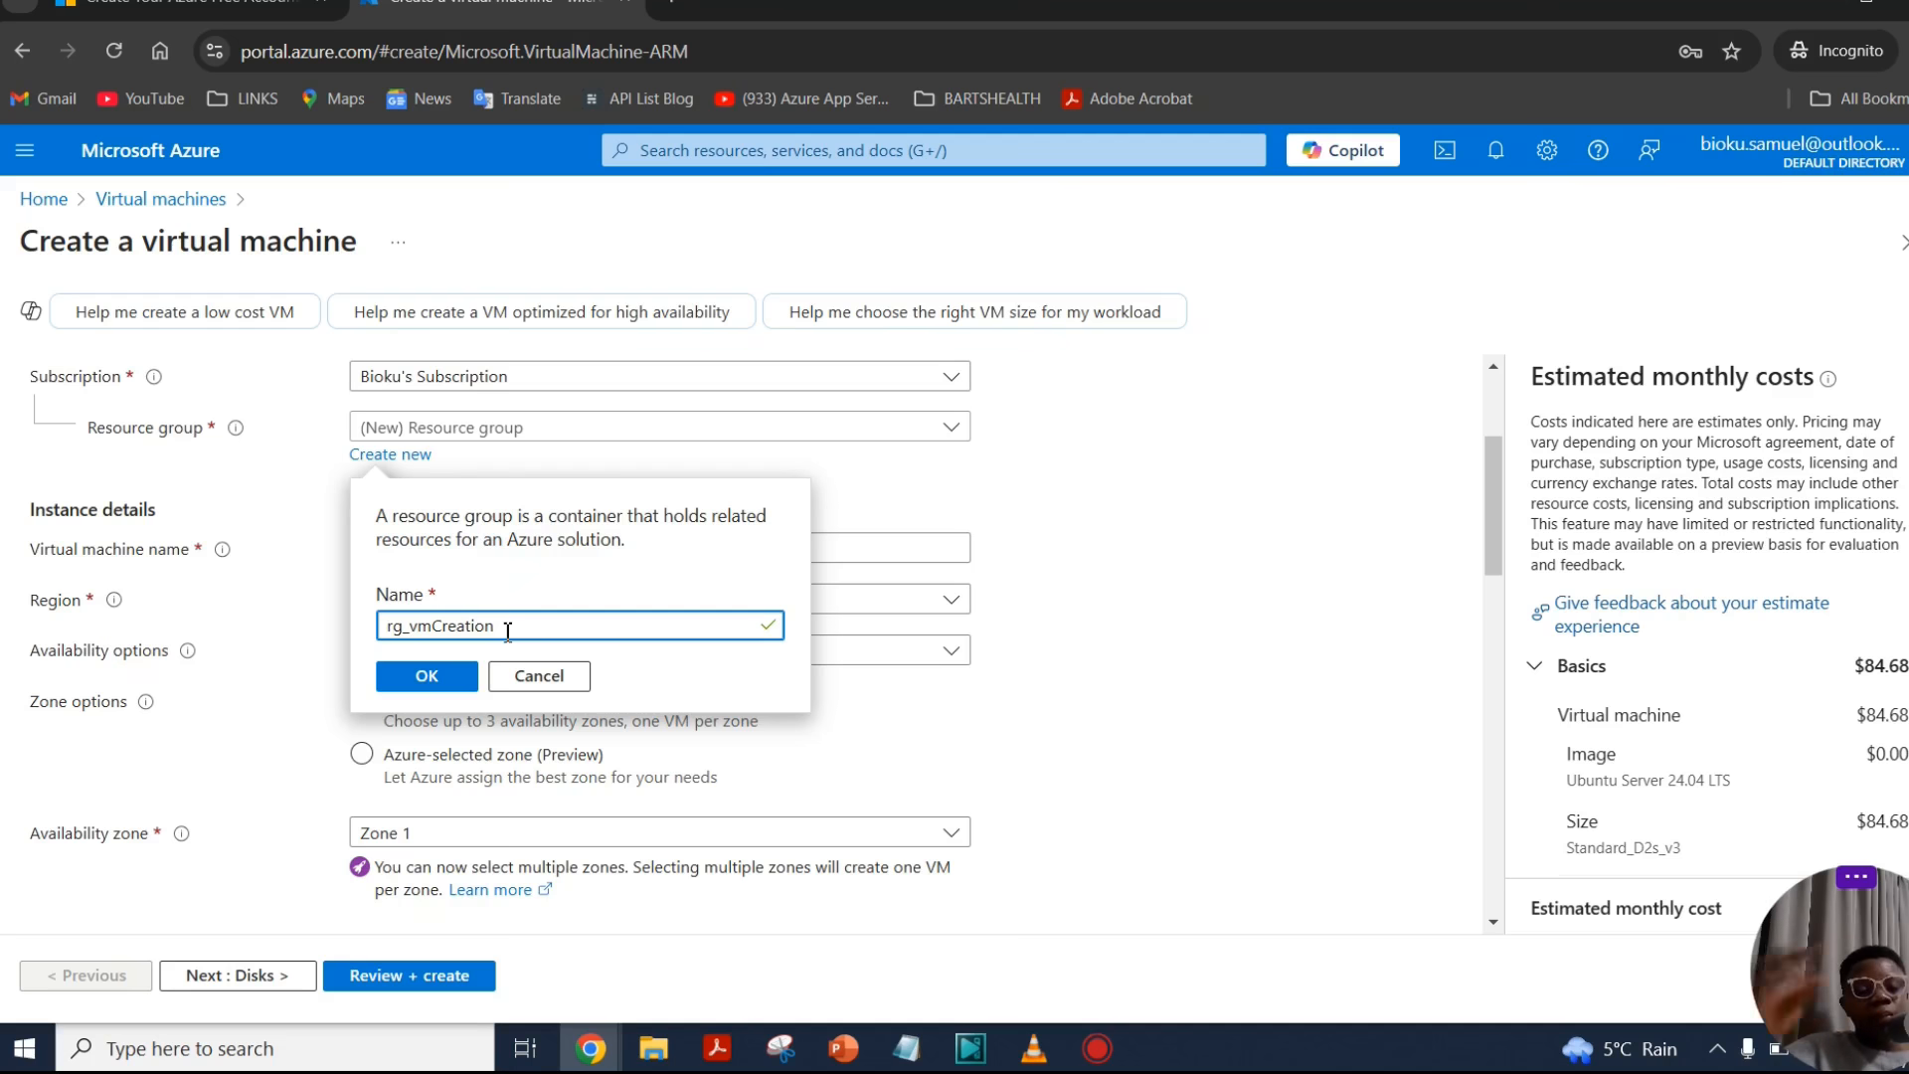
left_click(444, 679)
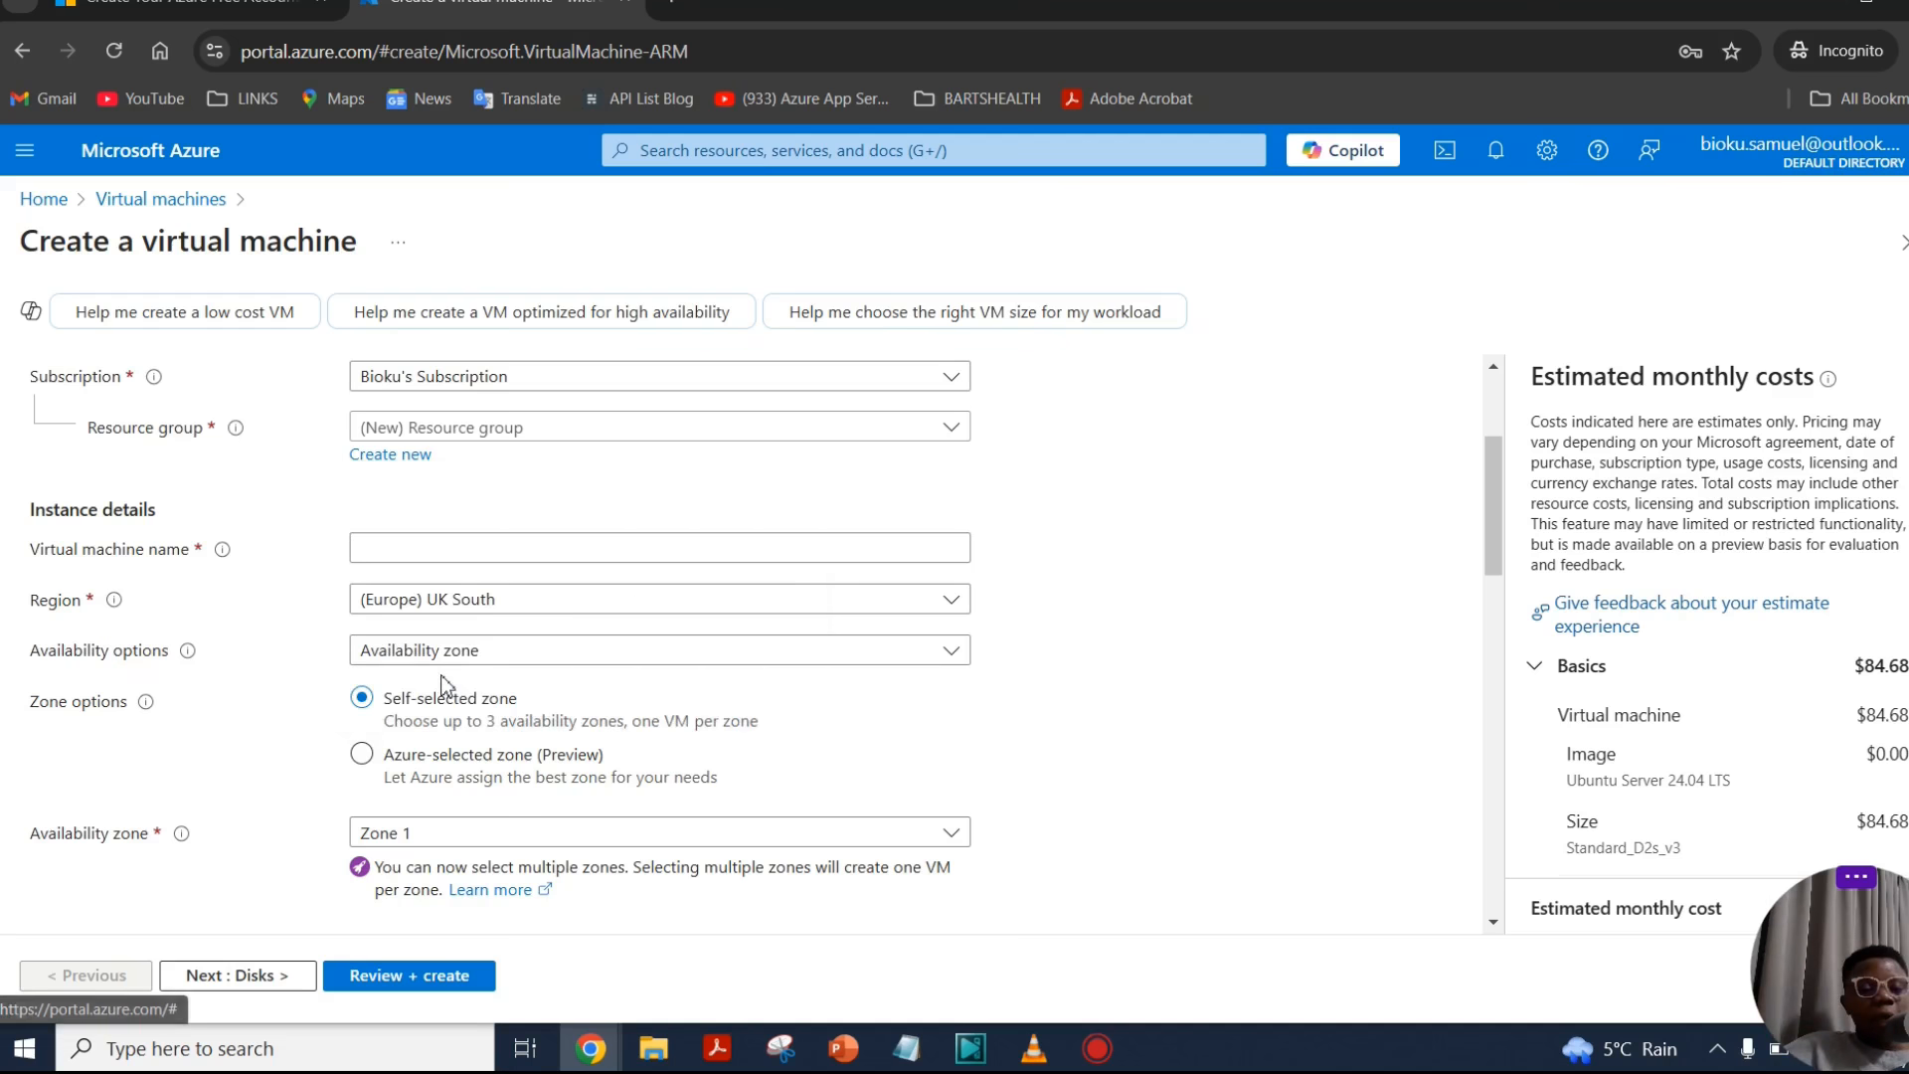
Step: Name the virtual machine Youtube-VM in the instance details
scroll(1137, 493, "down", 1)
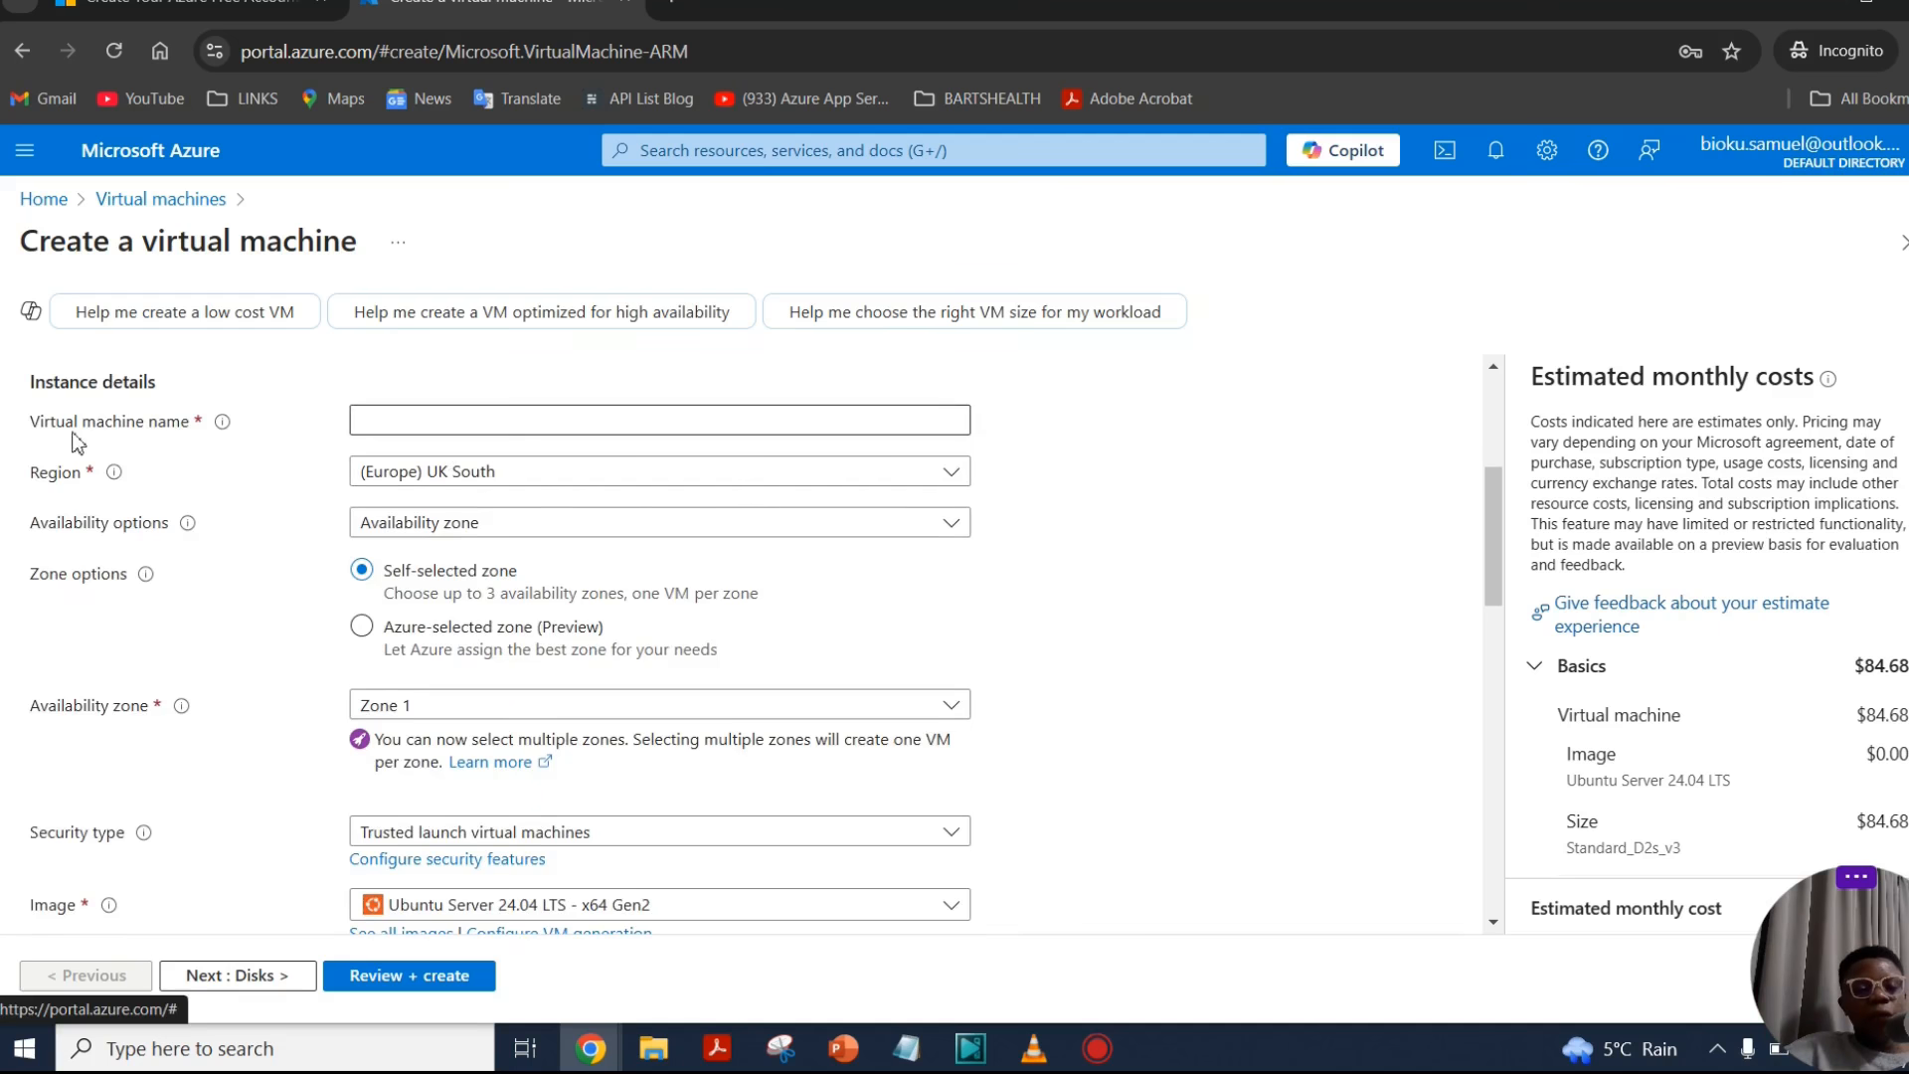
left_click_drag(34, 428, 194, 434)
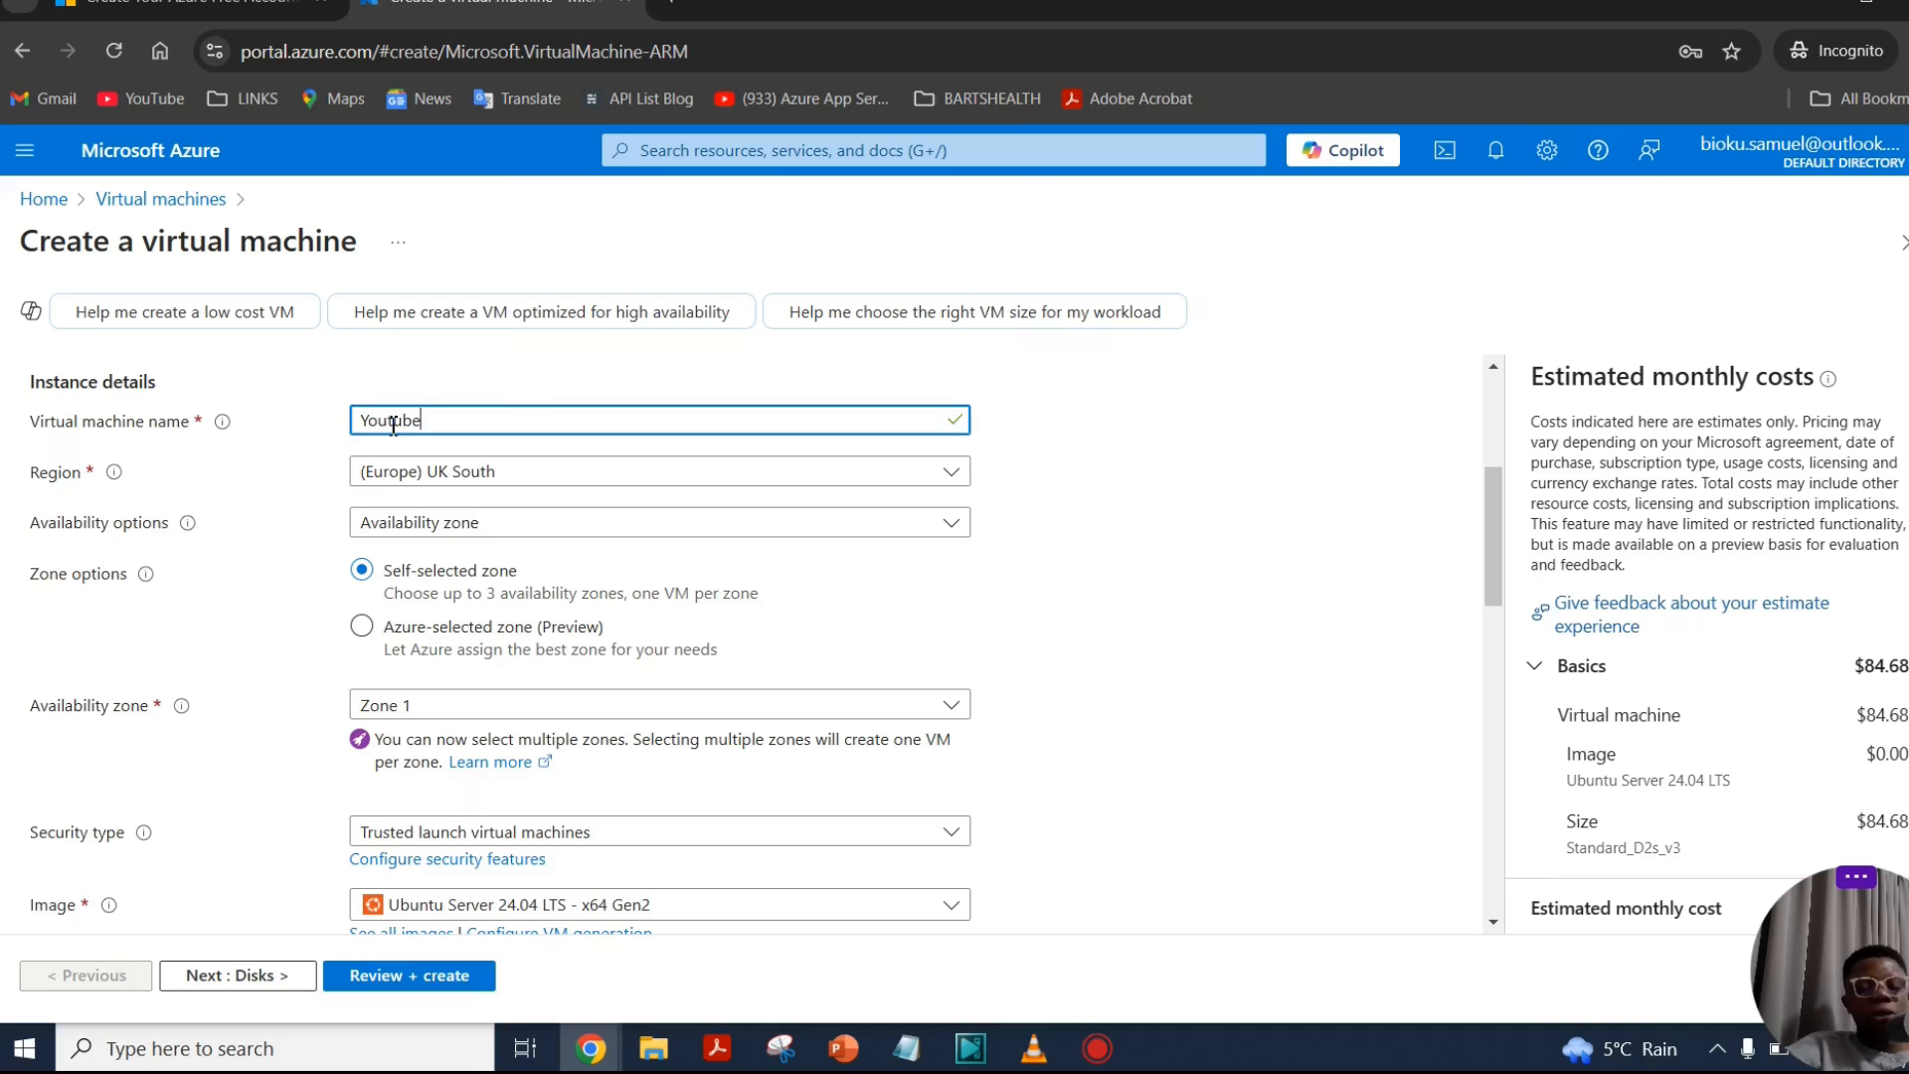
type("-VM")
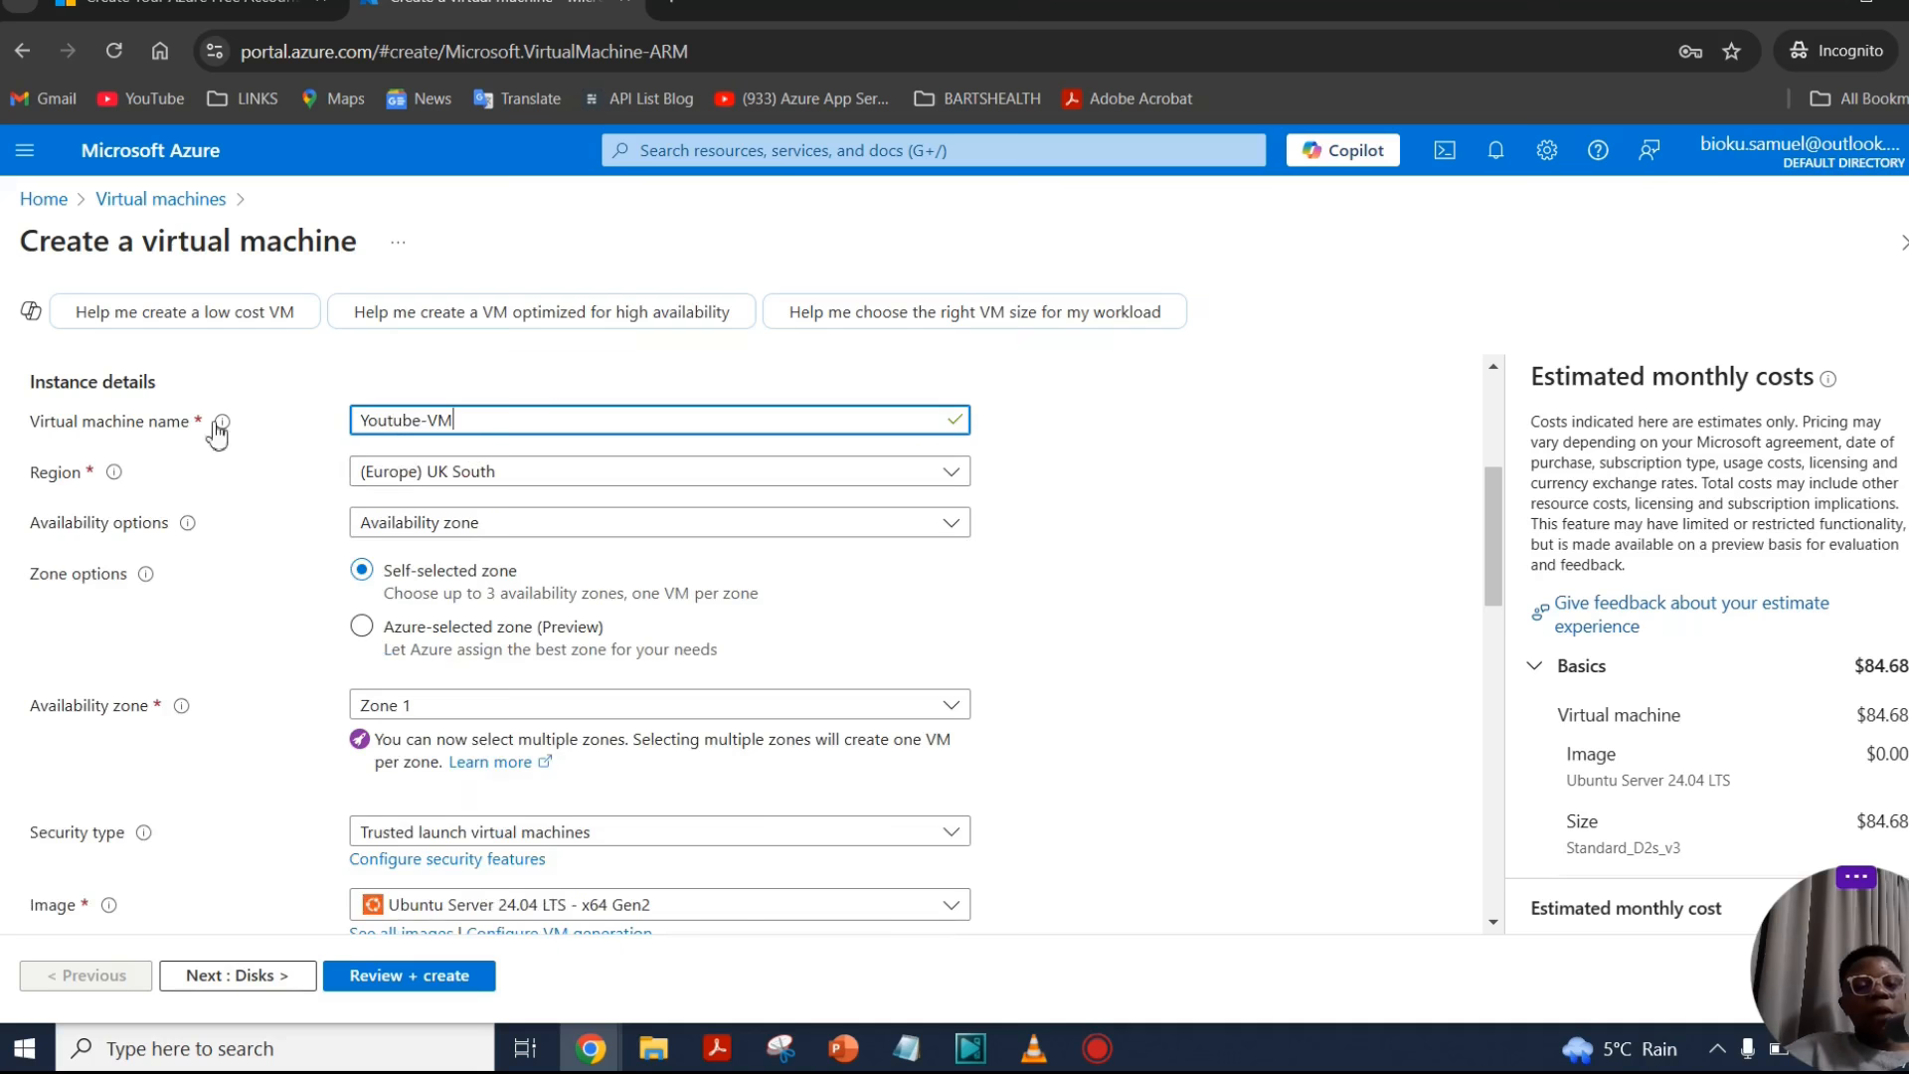
left_click_drag(482, 419, 295, 435)
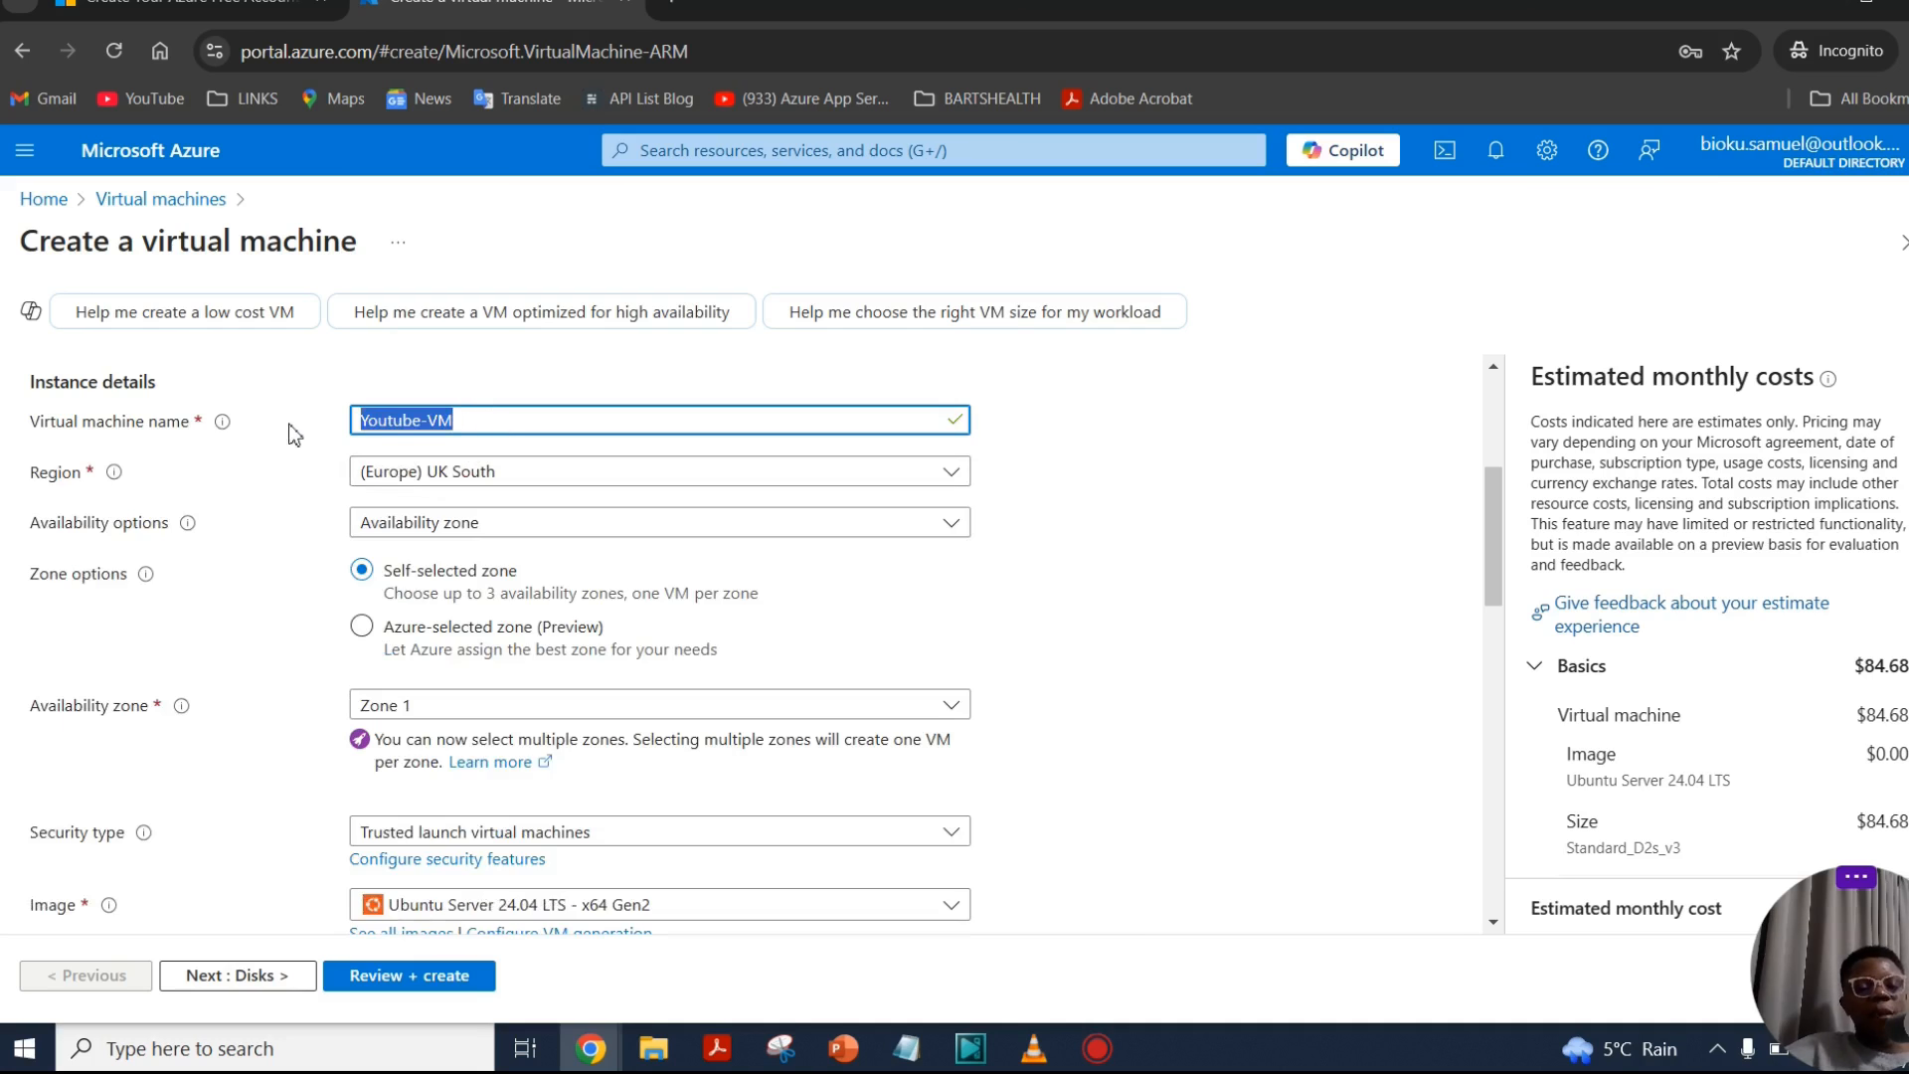
left_click(546, 420)
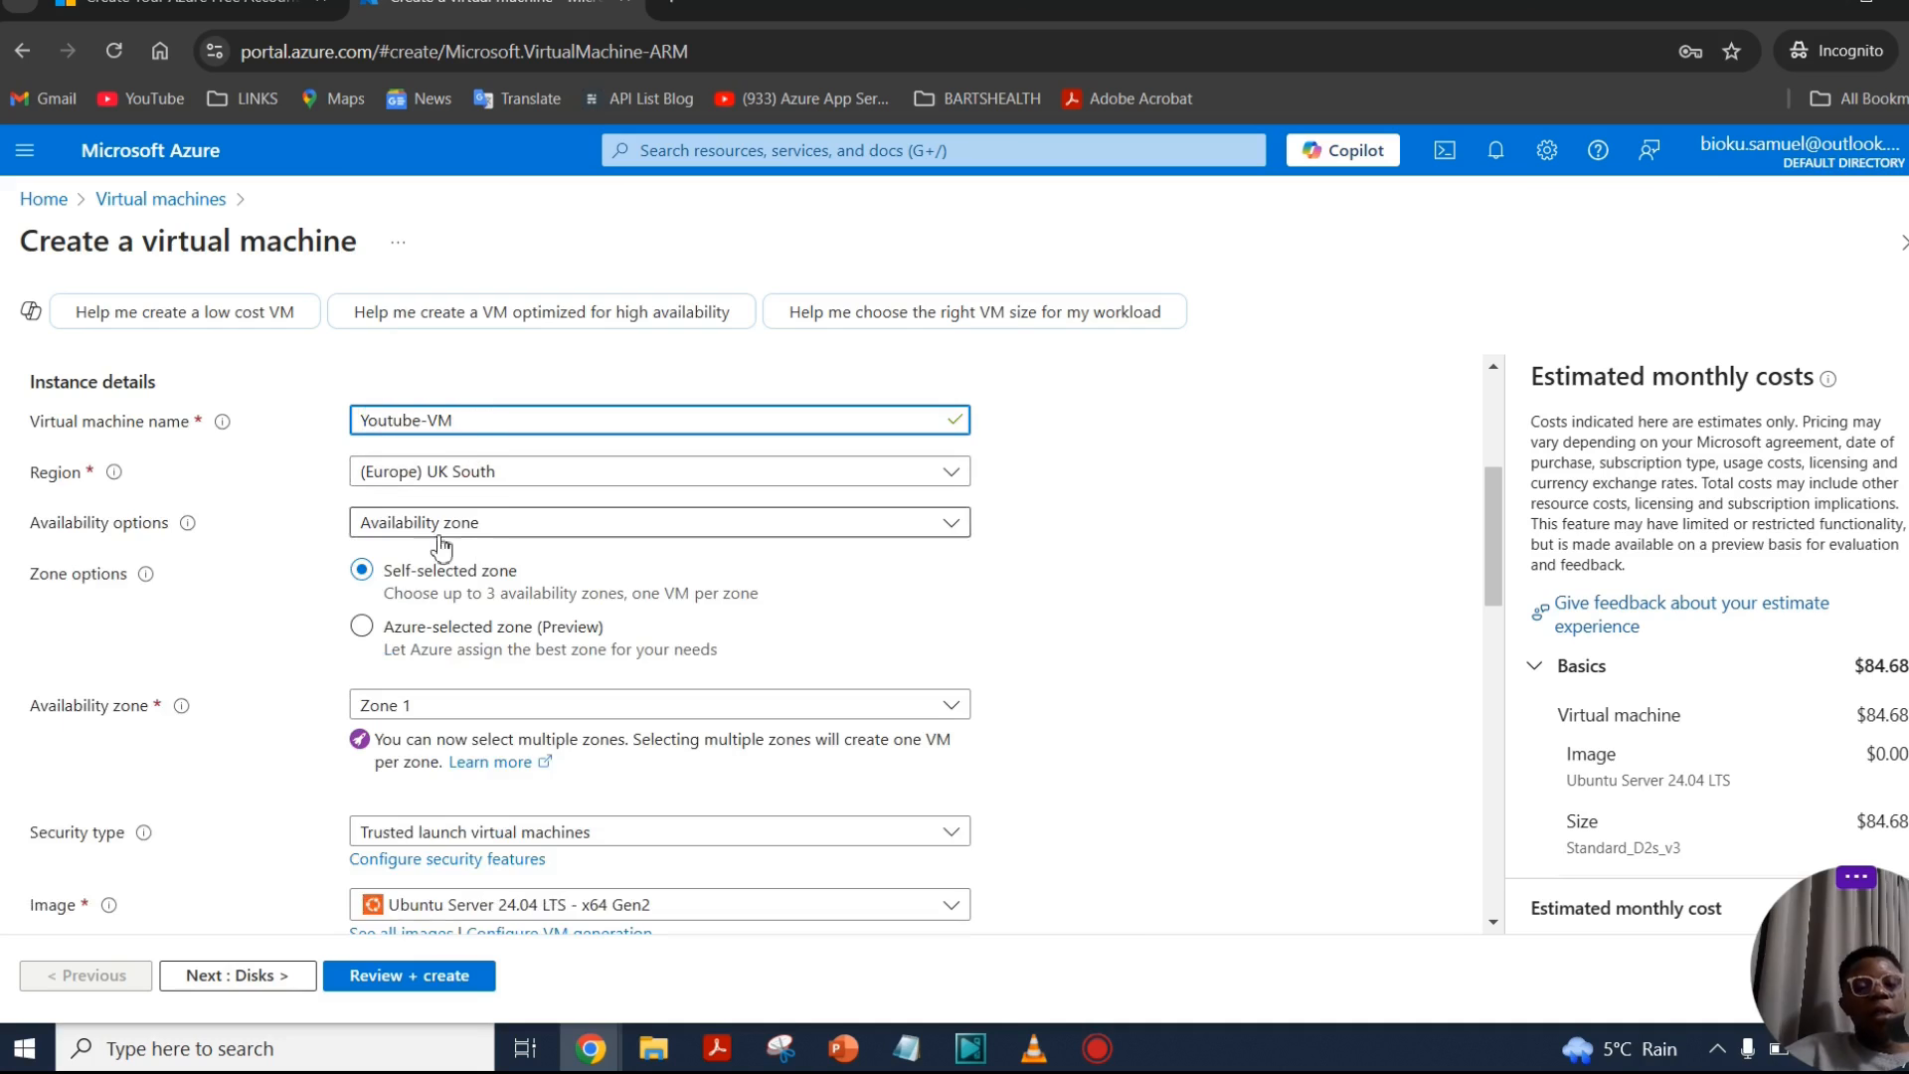
Step: Examine the available regions, the availability and zone options, and the security, image and size settings of the virtual machine
scroll(195, 556, "down", 1)
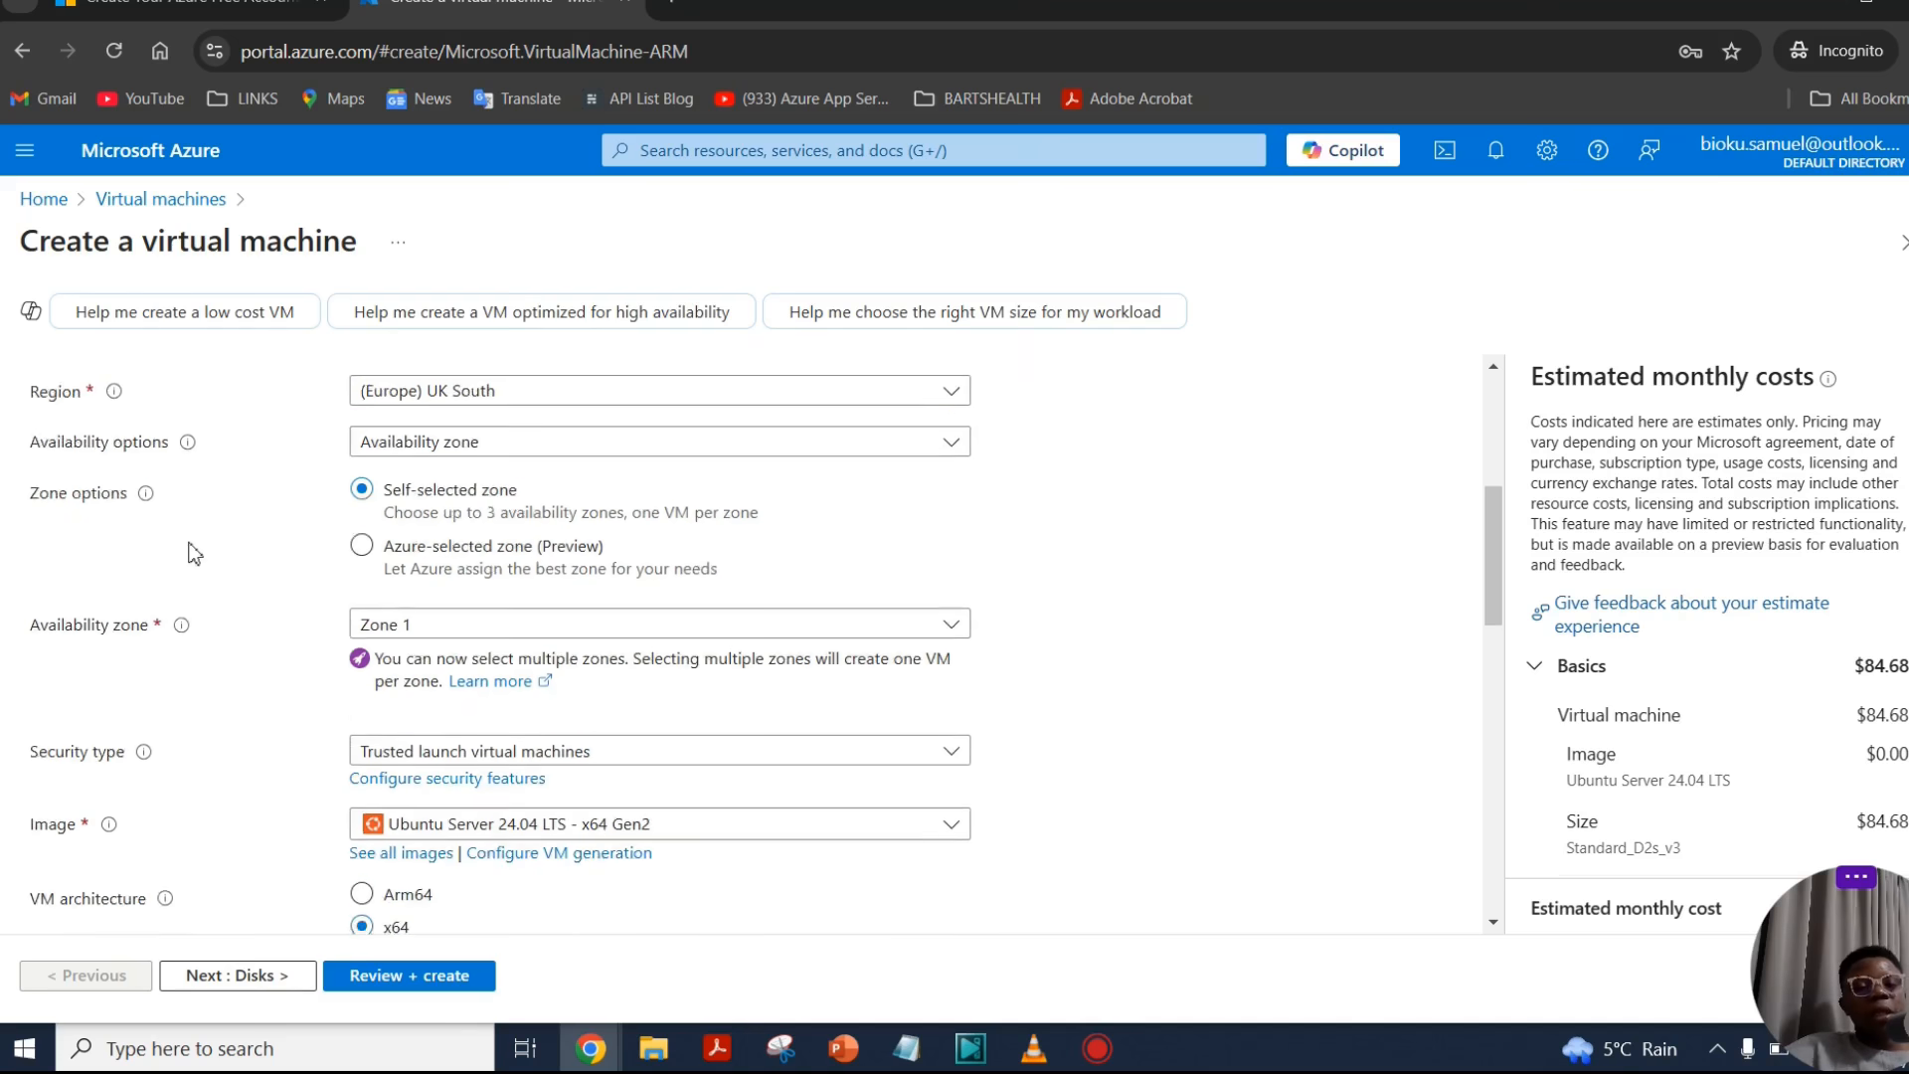
scroll(189, 548, "up", 1)
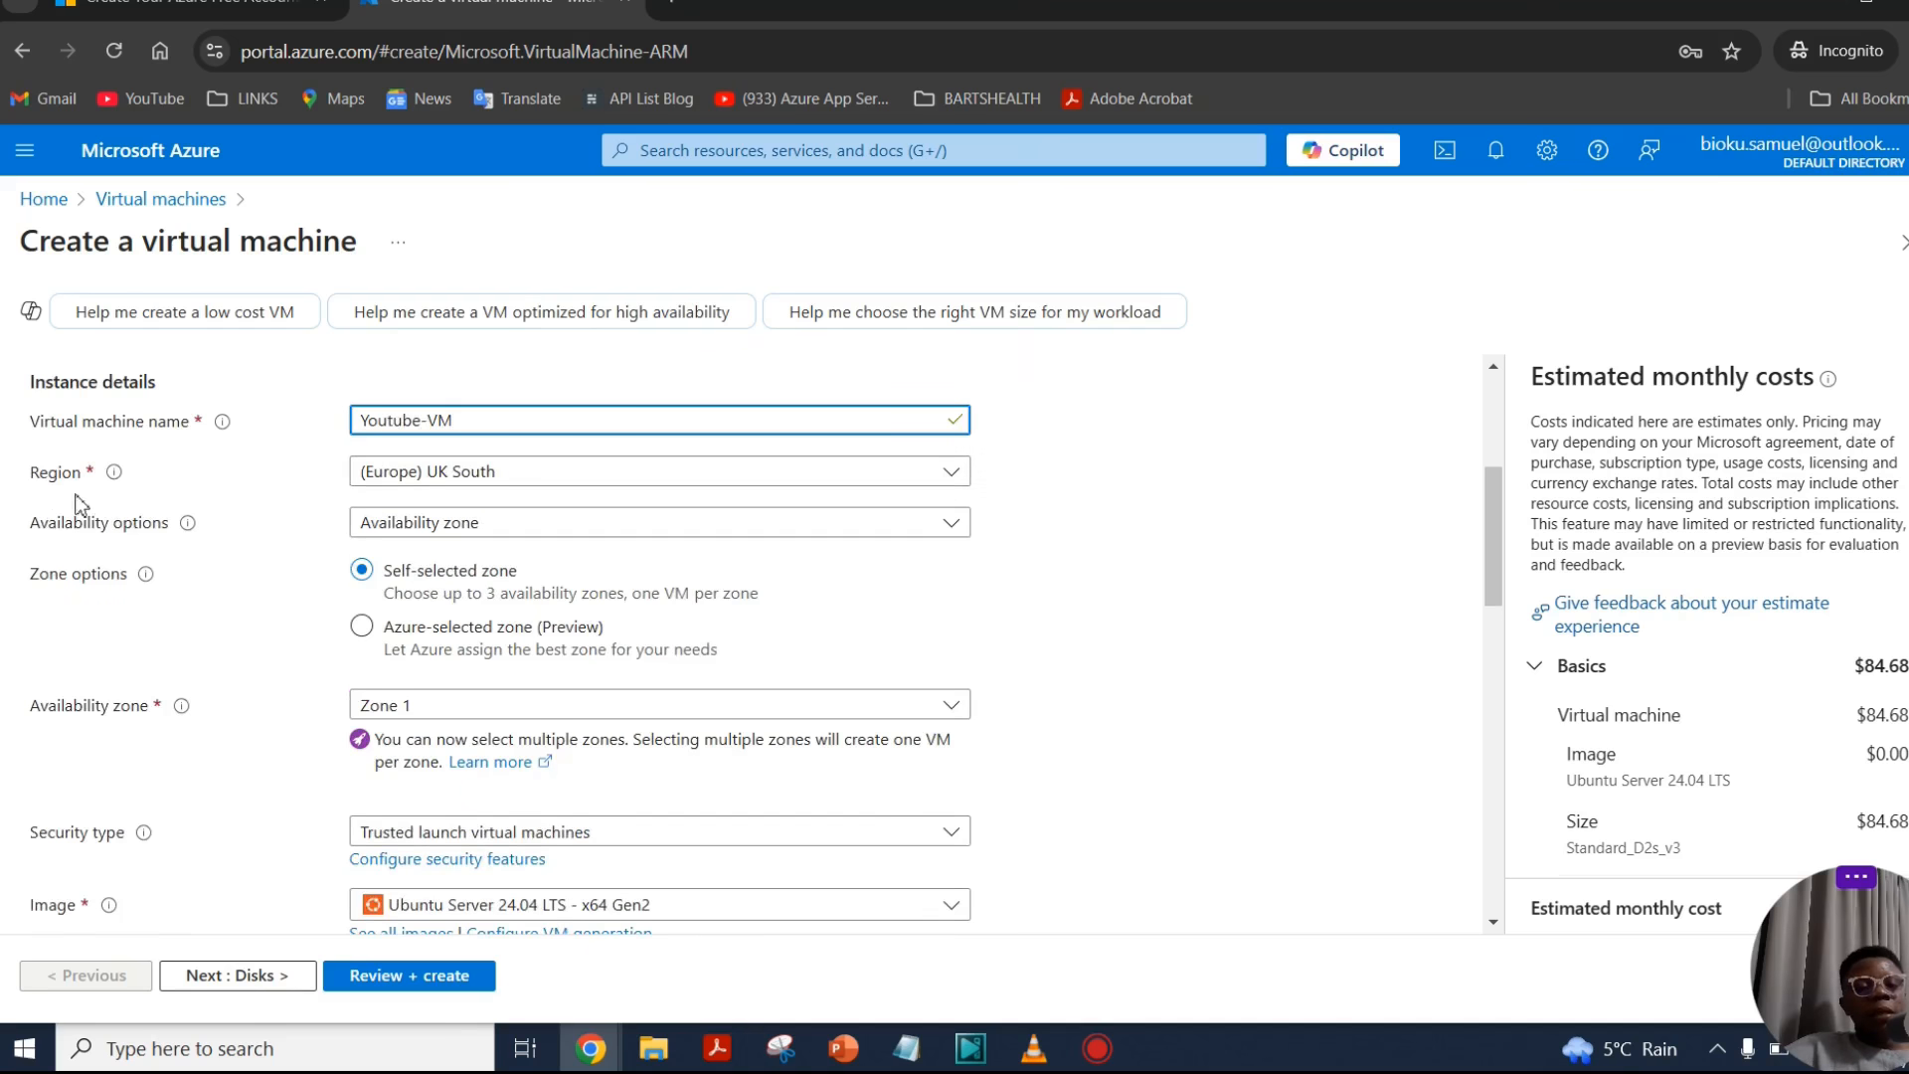
left_click(640, 487)
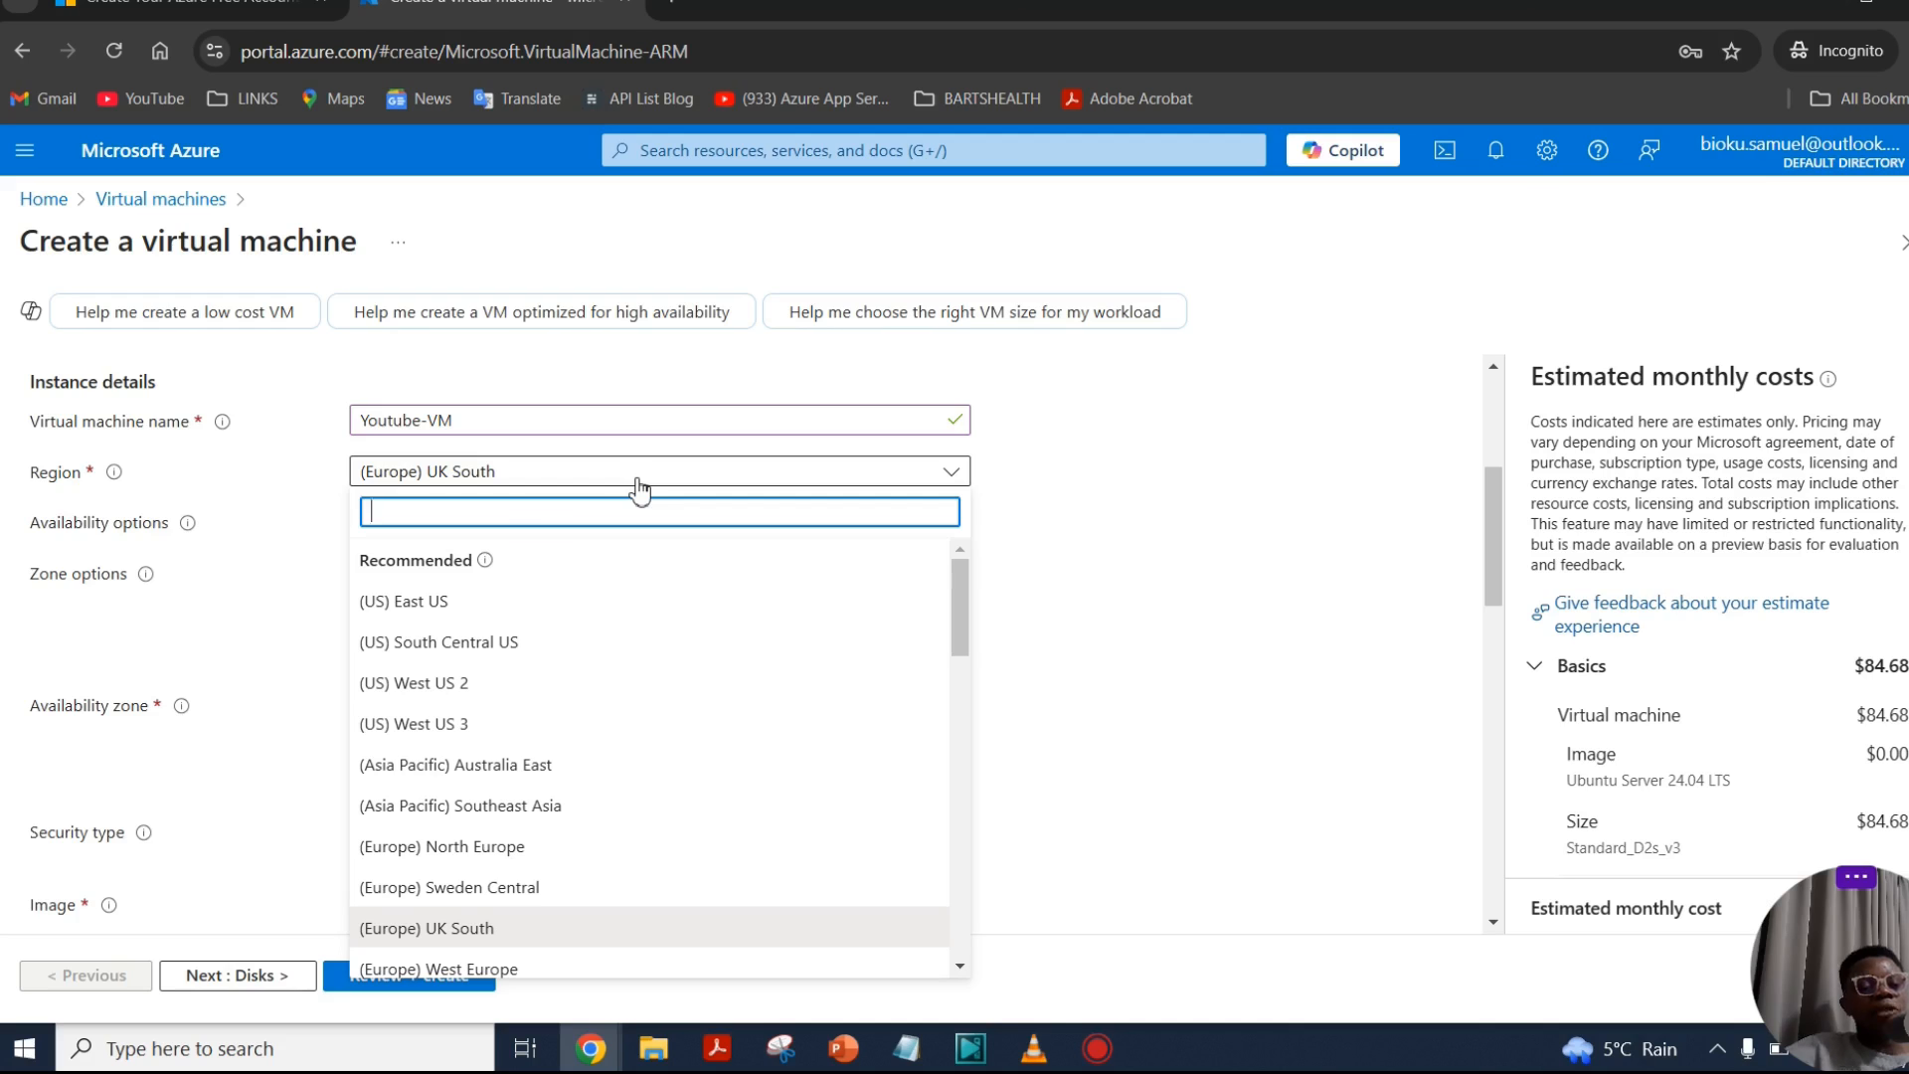
left_click(229, 695)
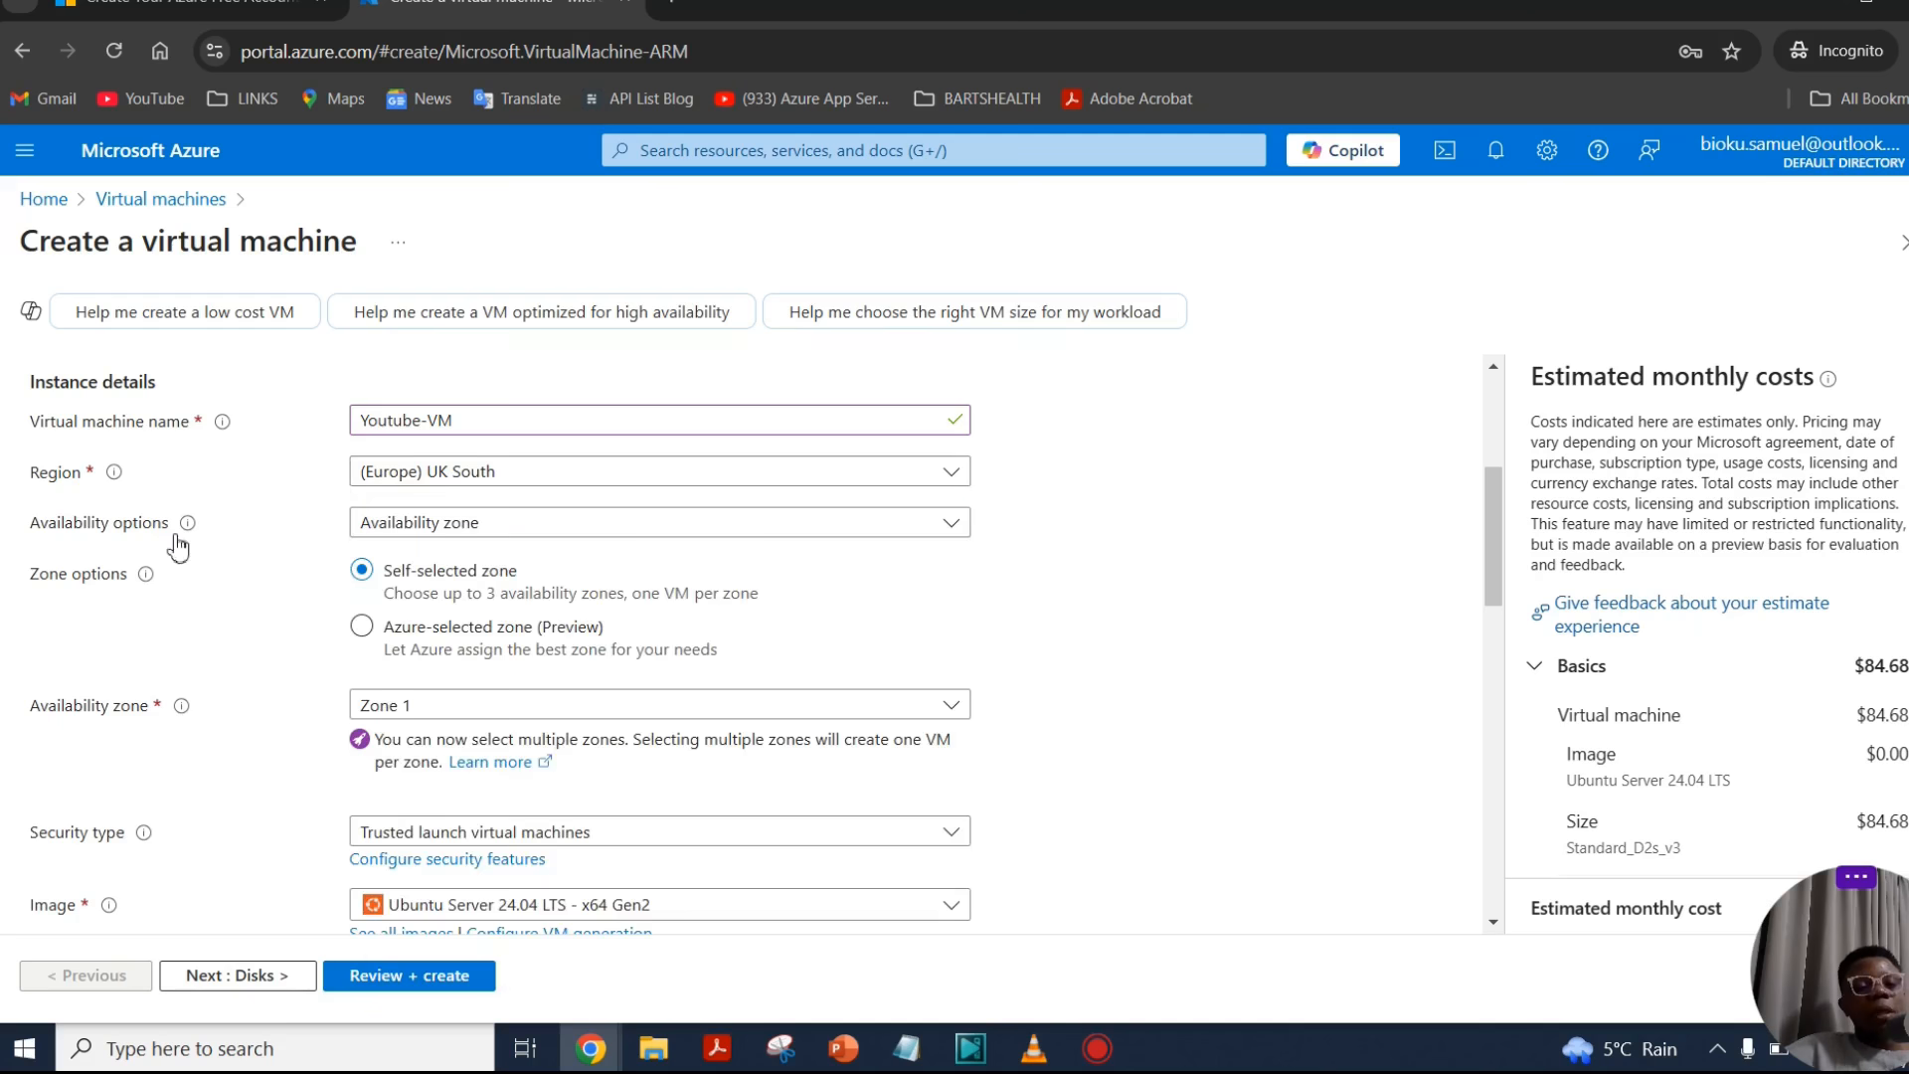
left_click_drag(31, 524, 162, 529)
left_click(227, 570)
mouse_move(187, 522)
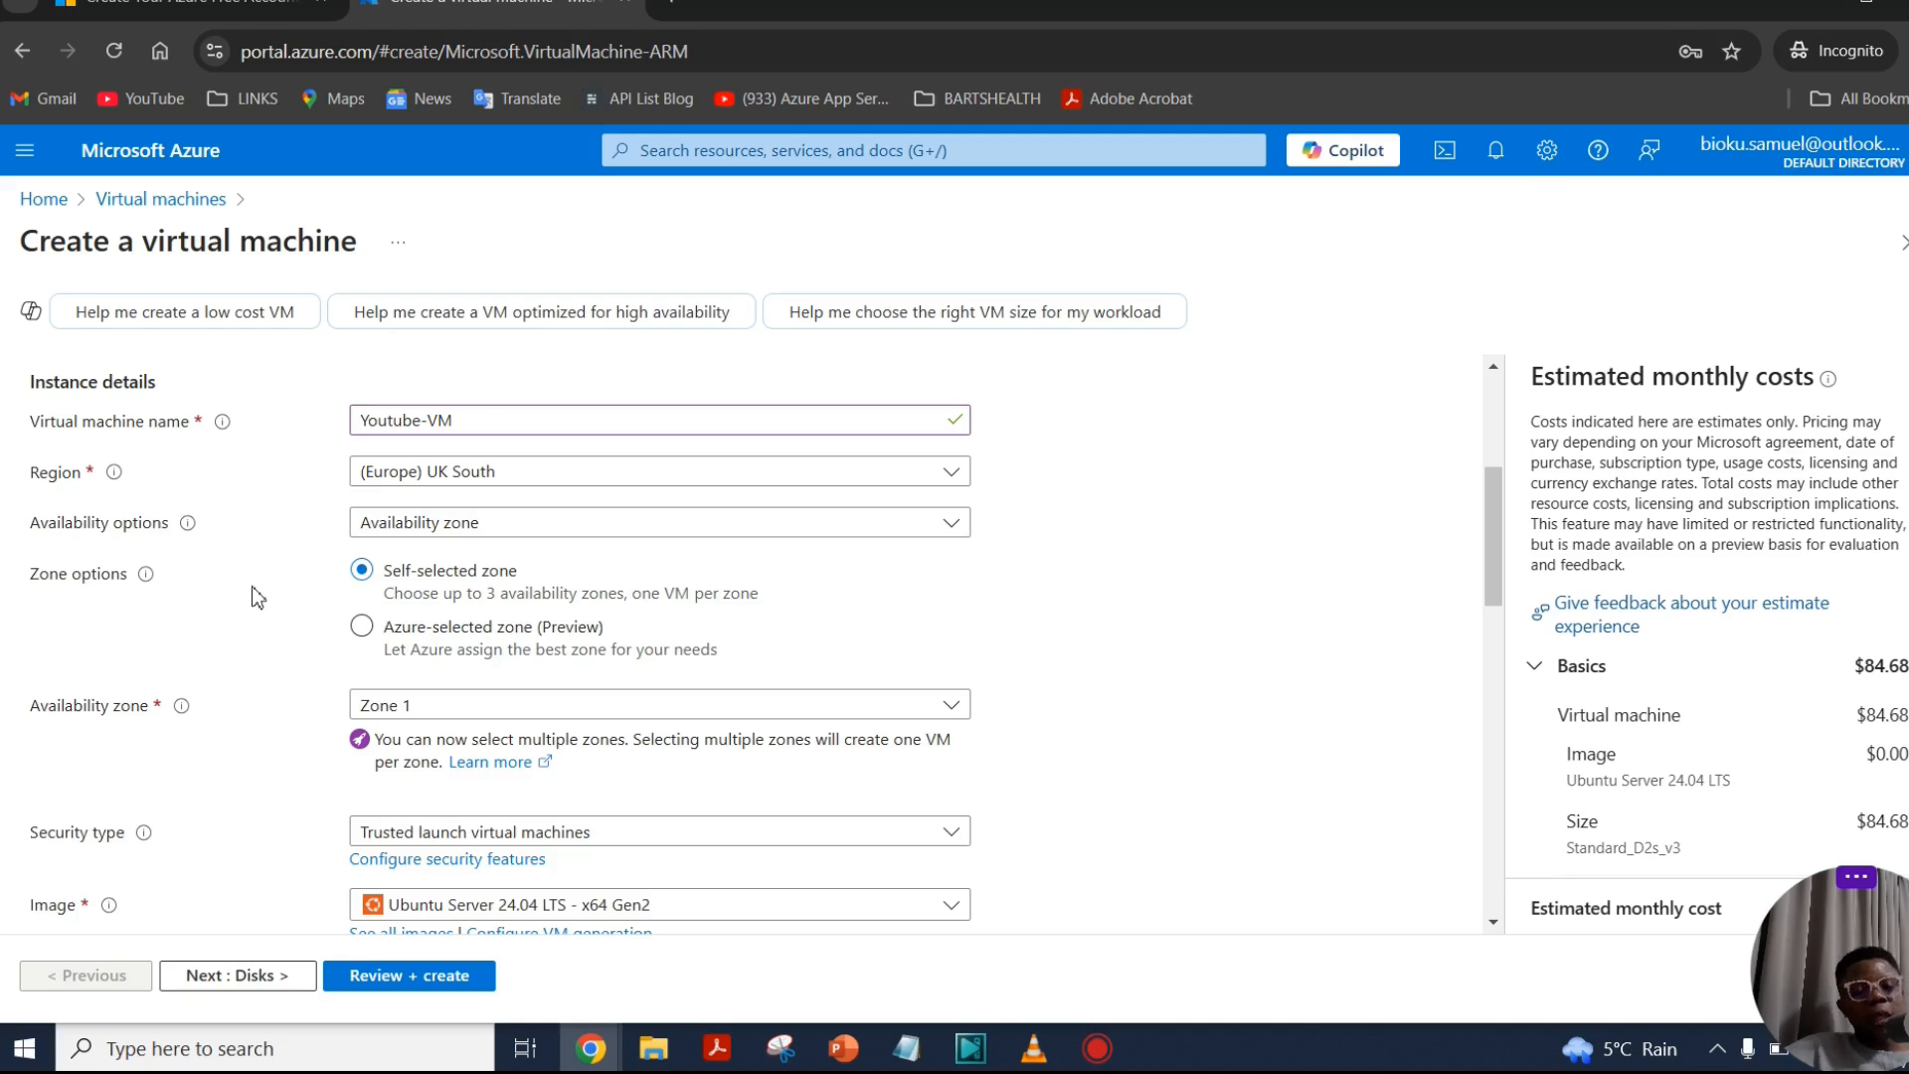
scroll(256, 596, "down", 1)
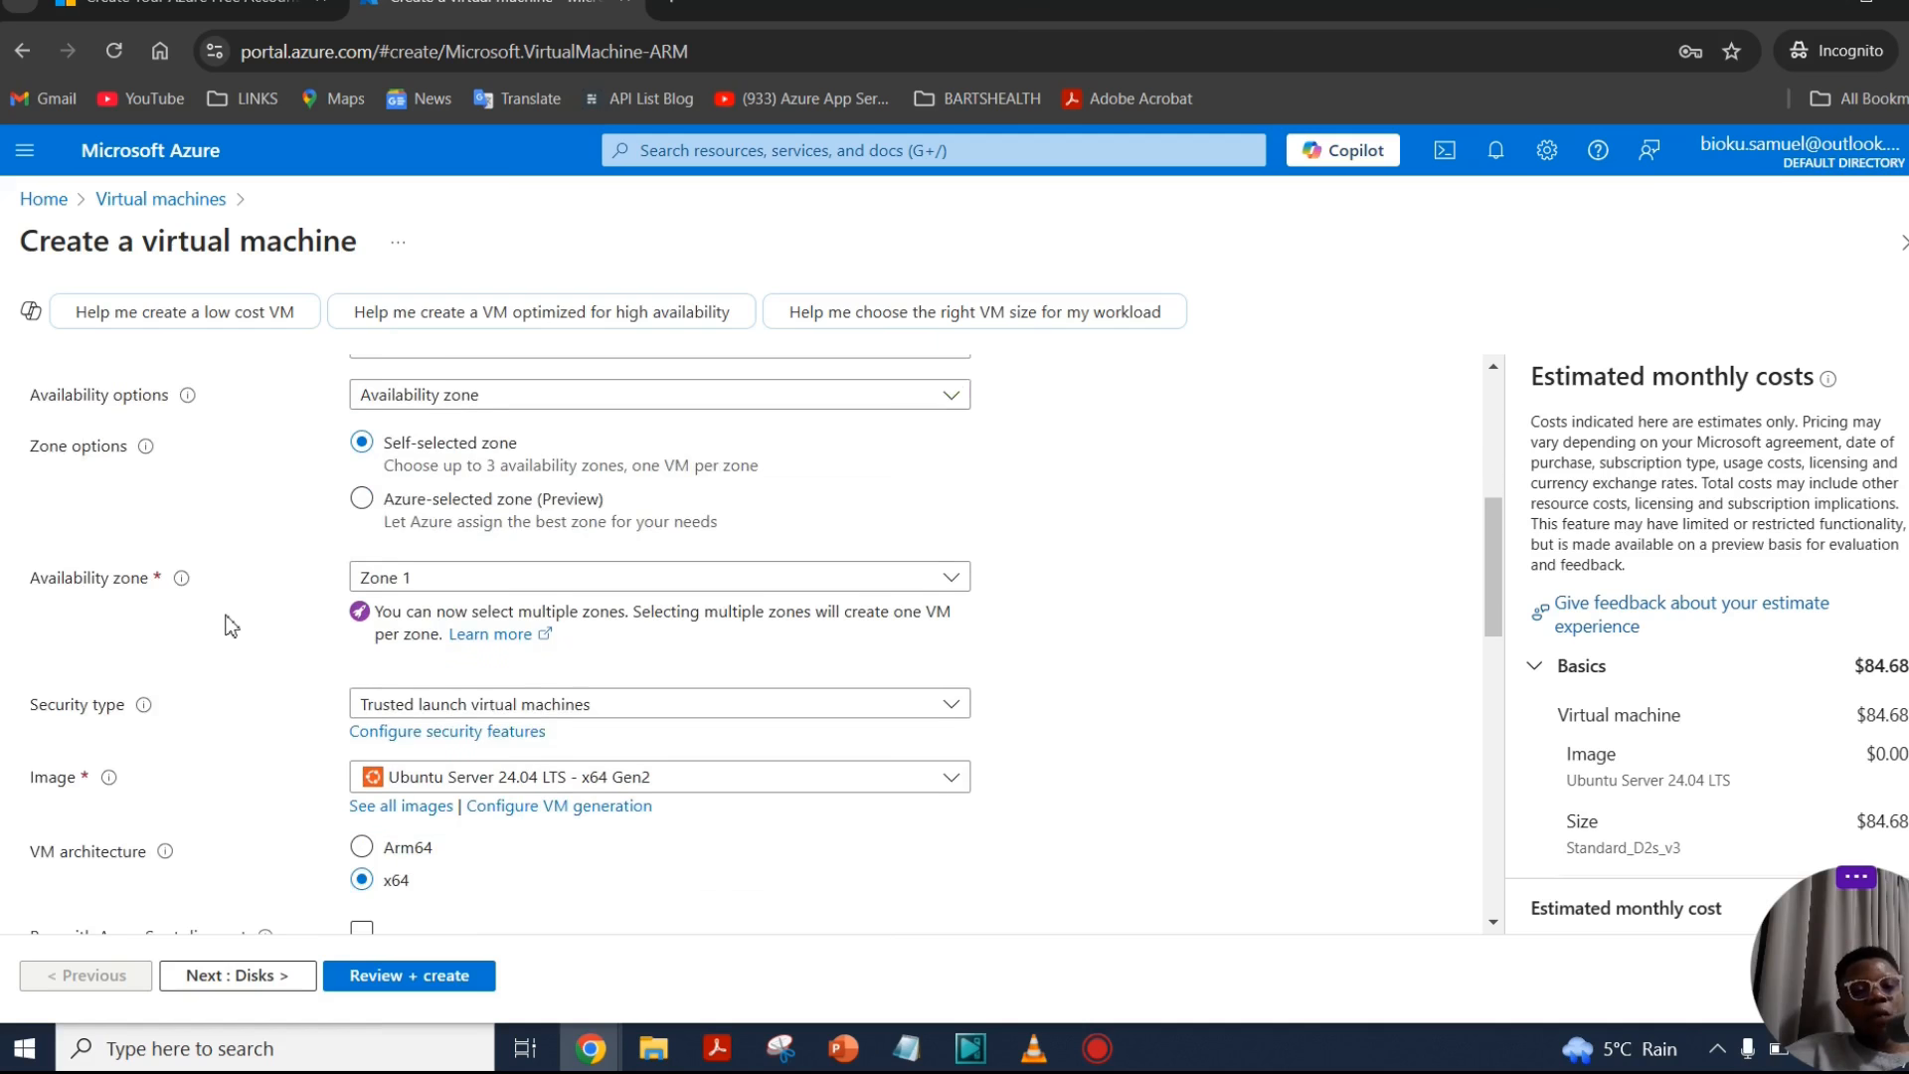
scroll(230, 623, "down", 2)
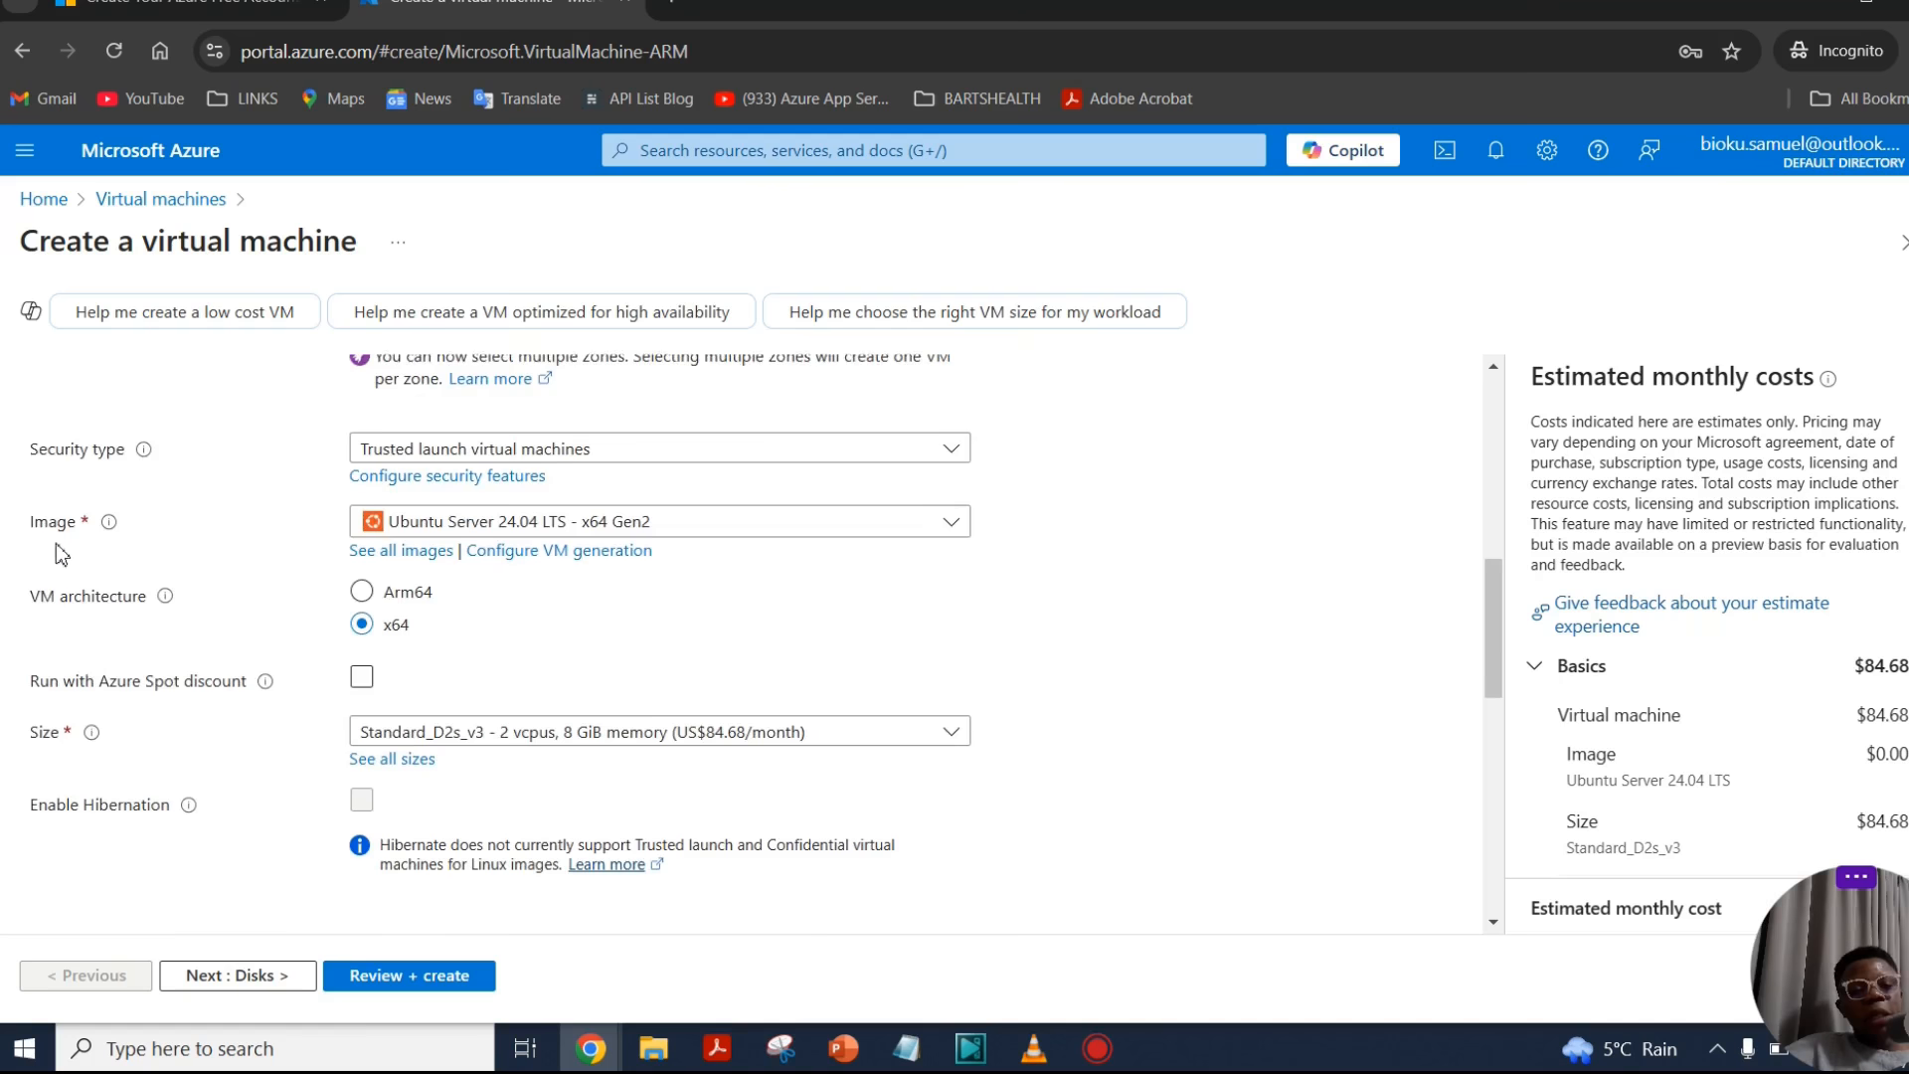
Step: Choose Windows 10 Pro, version 22H2 - x64 Gen2 as the virtual machine's image
mouse_move(121, 535)
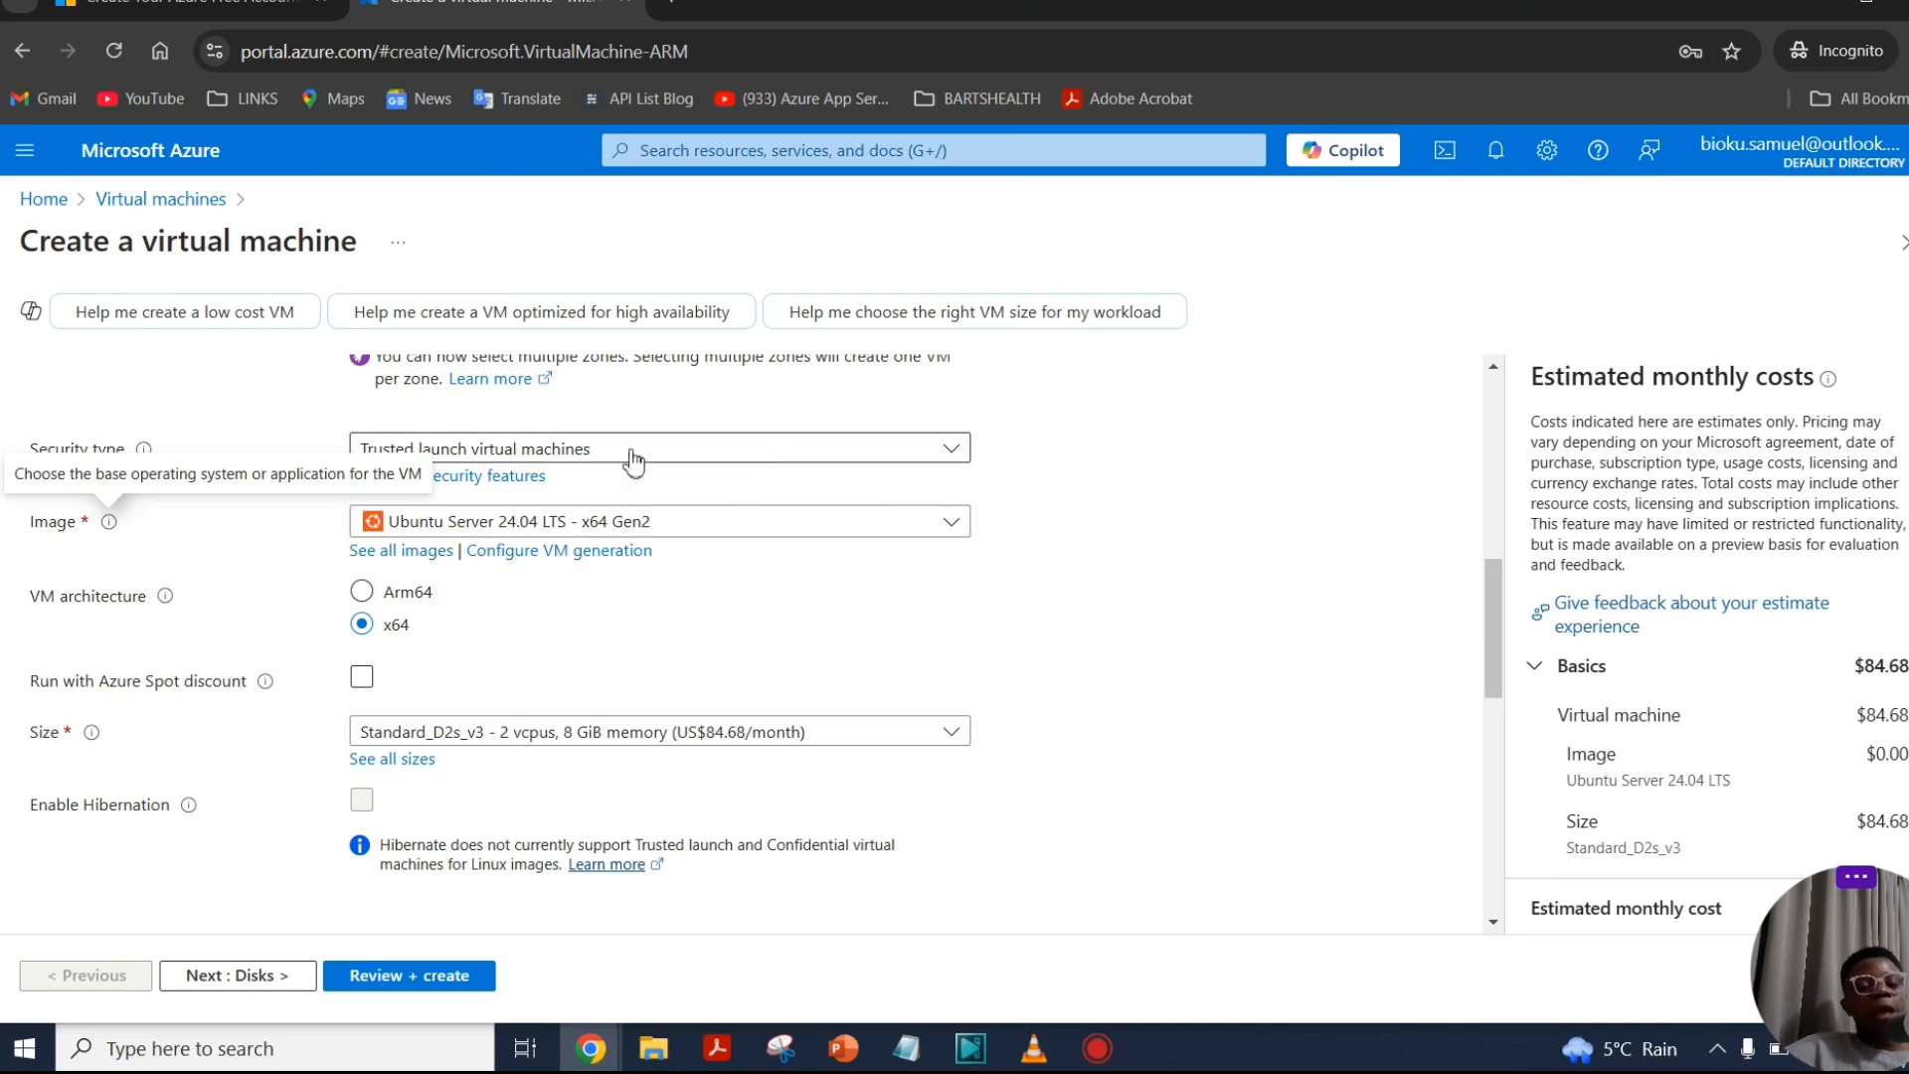
left_click(954, 523)
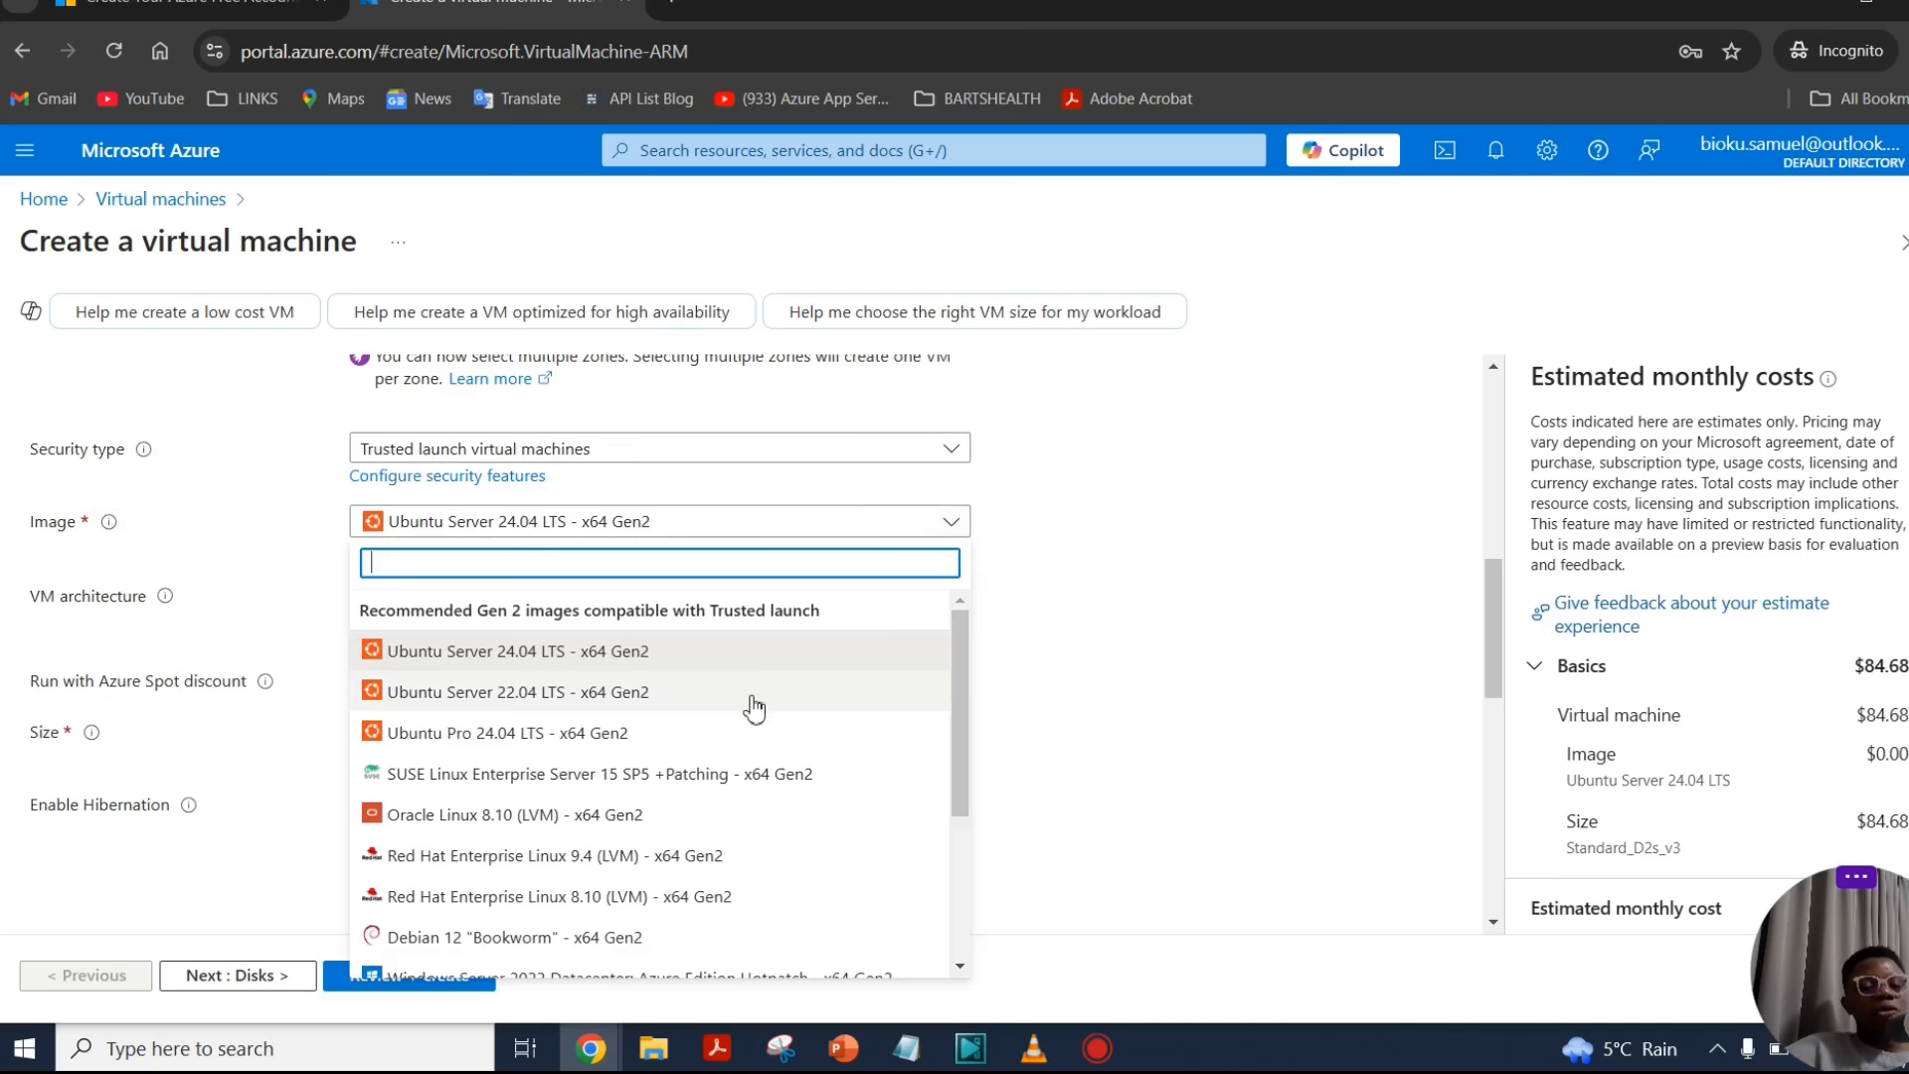
scroll(755, 701, "down", 3)
scroll(725, 867, "up", 3)
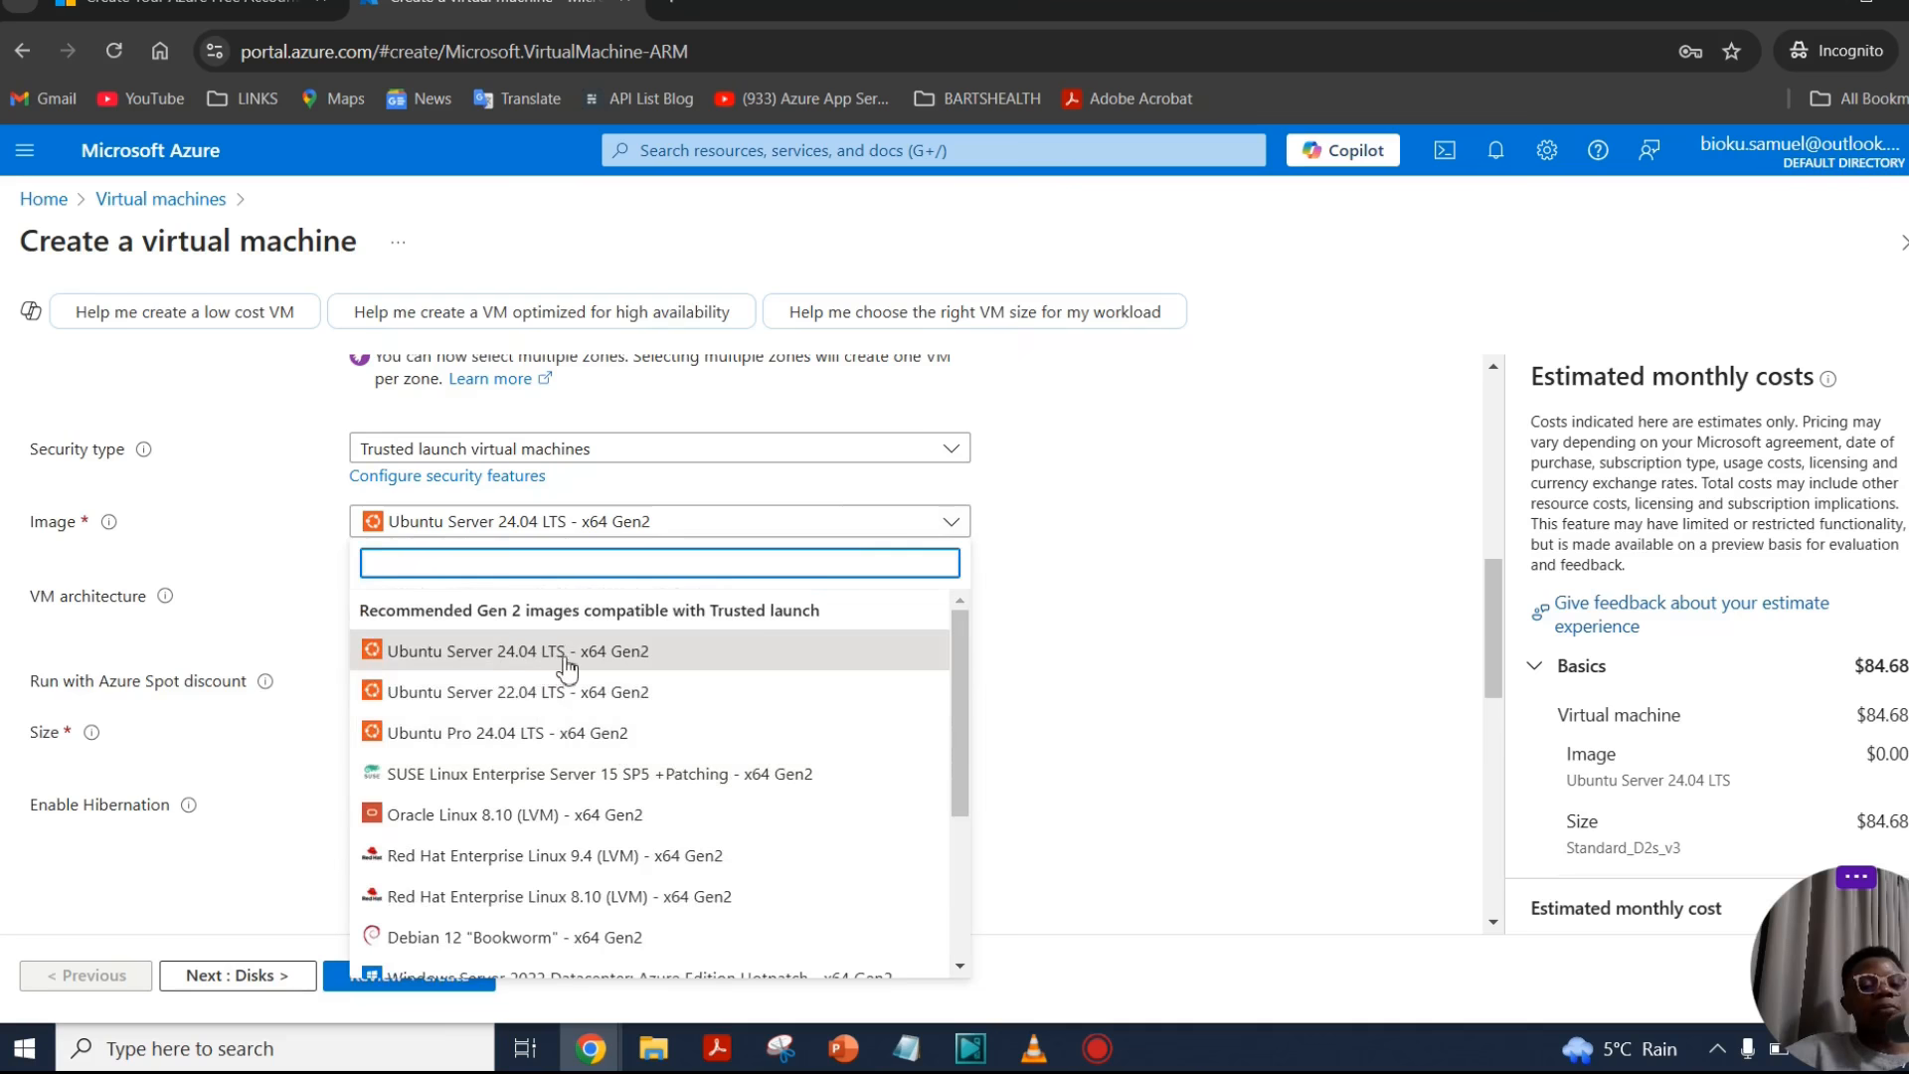
scroll(639, 682, "down", 2)
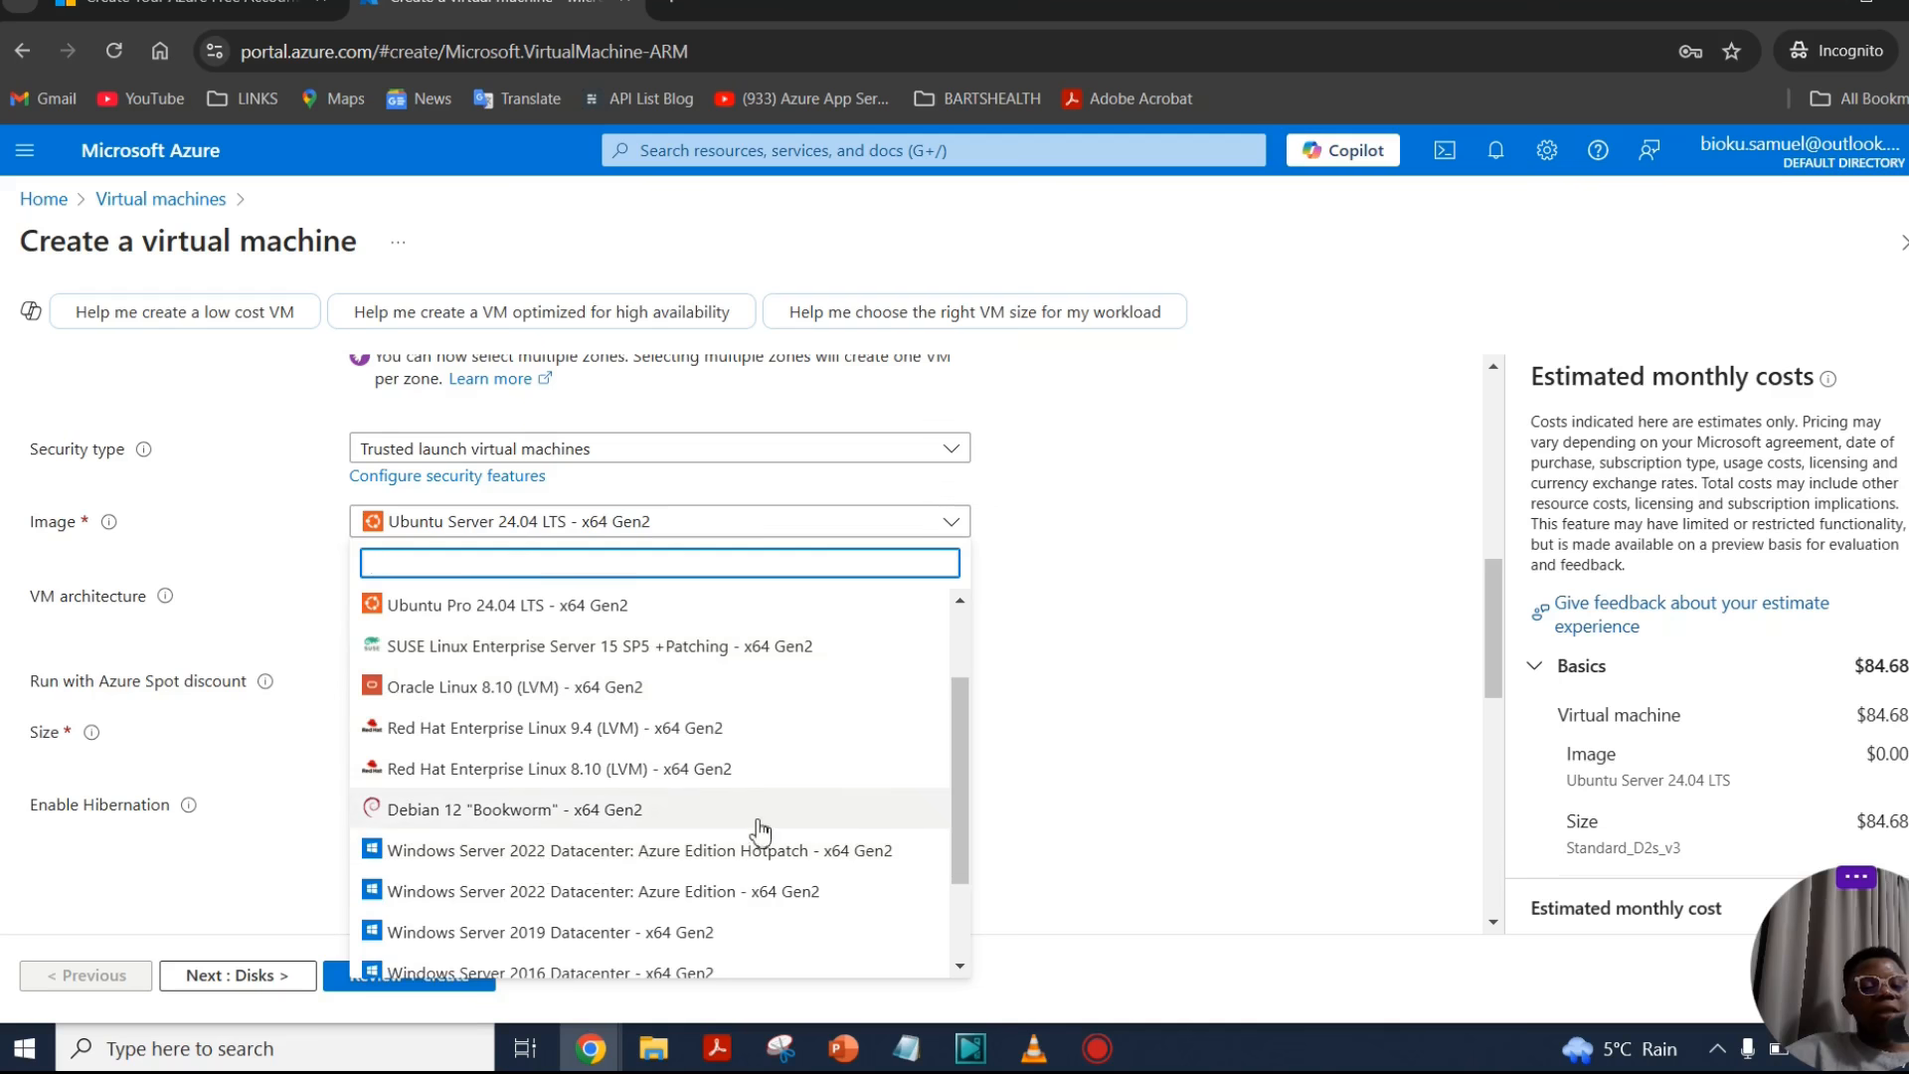
scroll(741, 832, "down", 3)
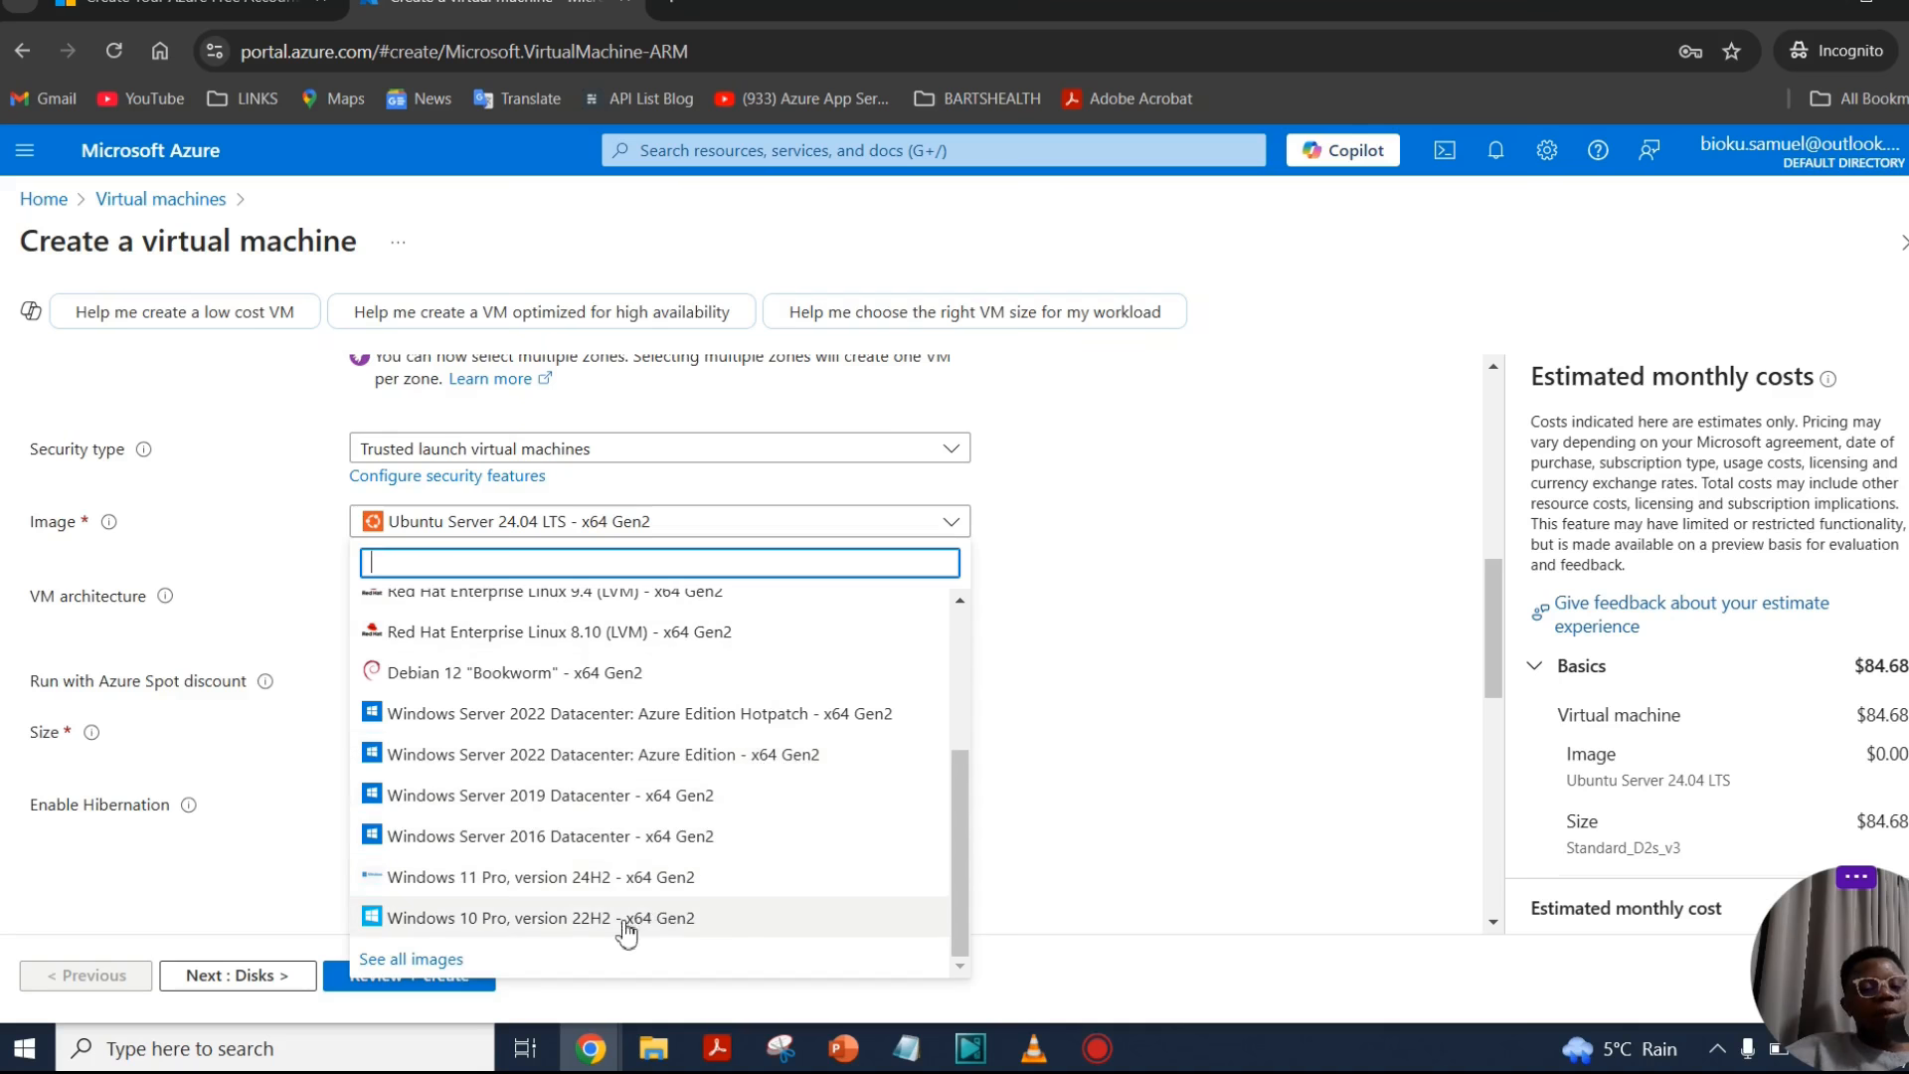
left_click(485, 927)
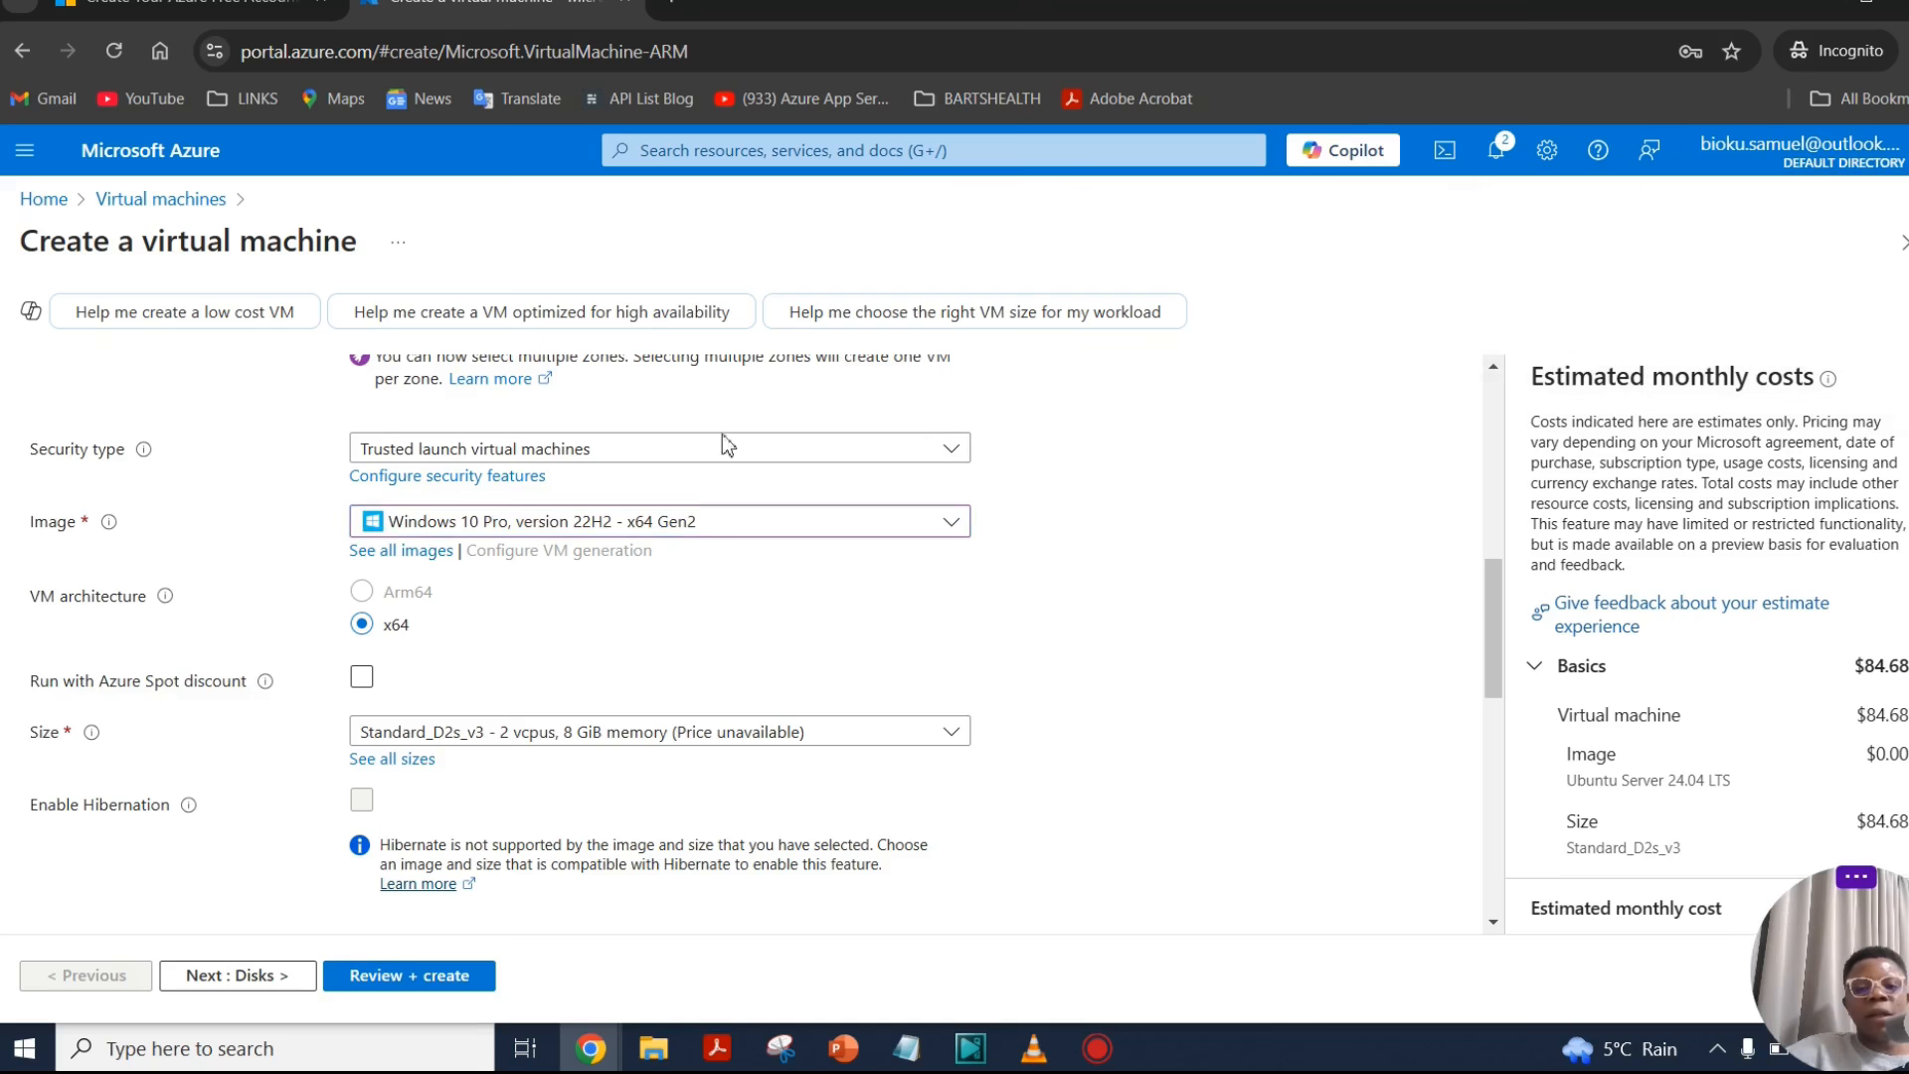
Step: Select Standard_D2s_v3 with 2 vcpus and 8 GiB memory as the virtual machine's size
scroll(867, 562, "down", 2)
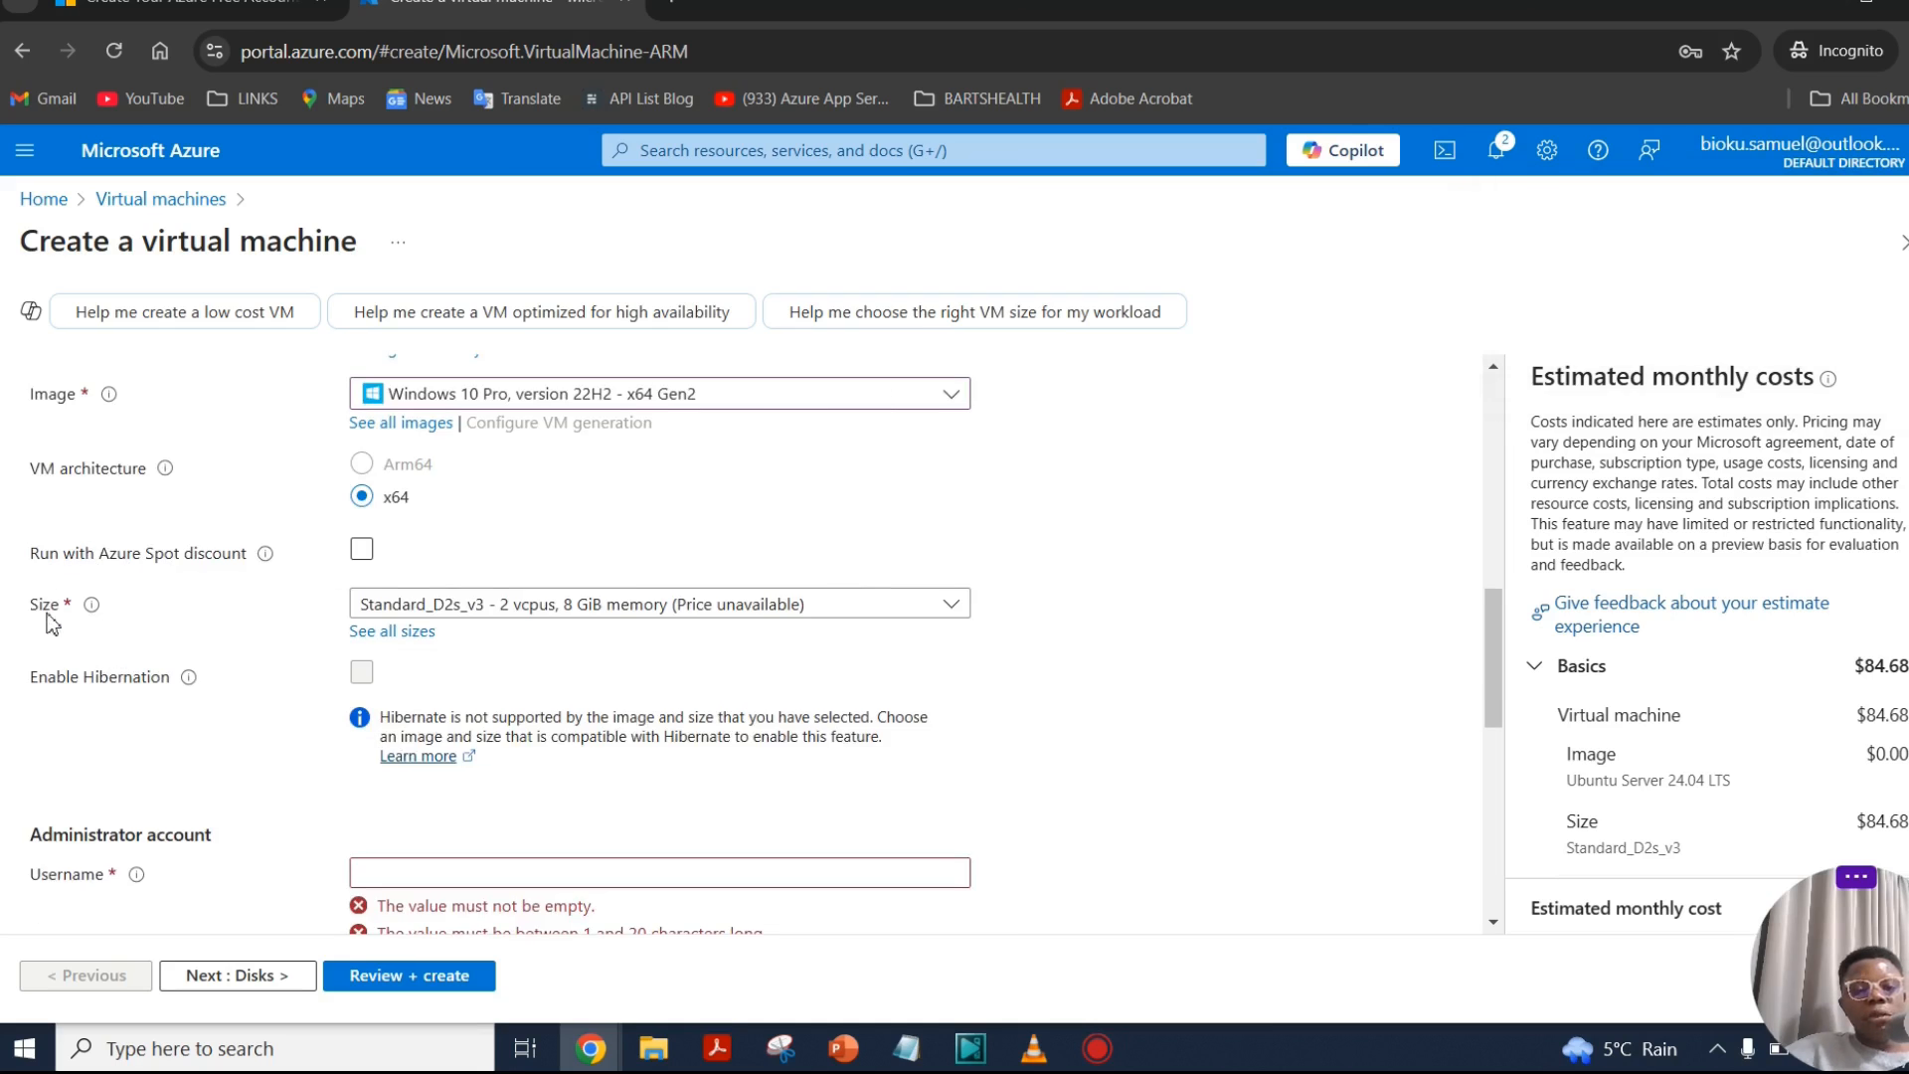
left_click(952, 604)
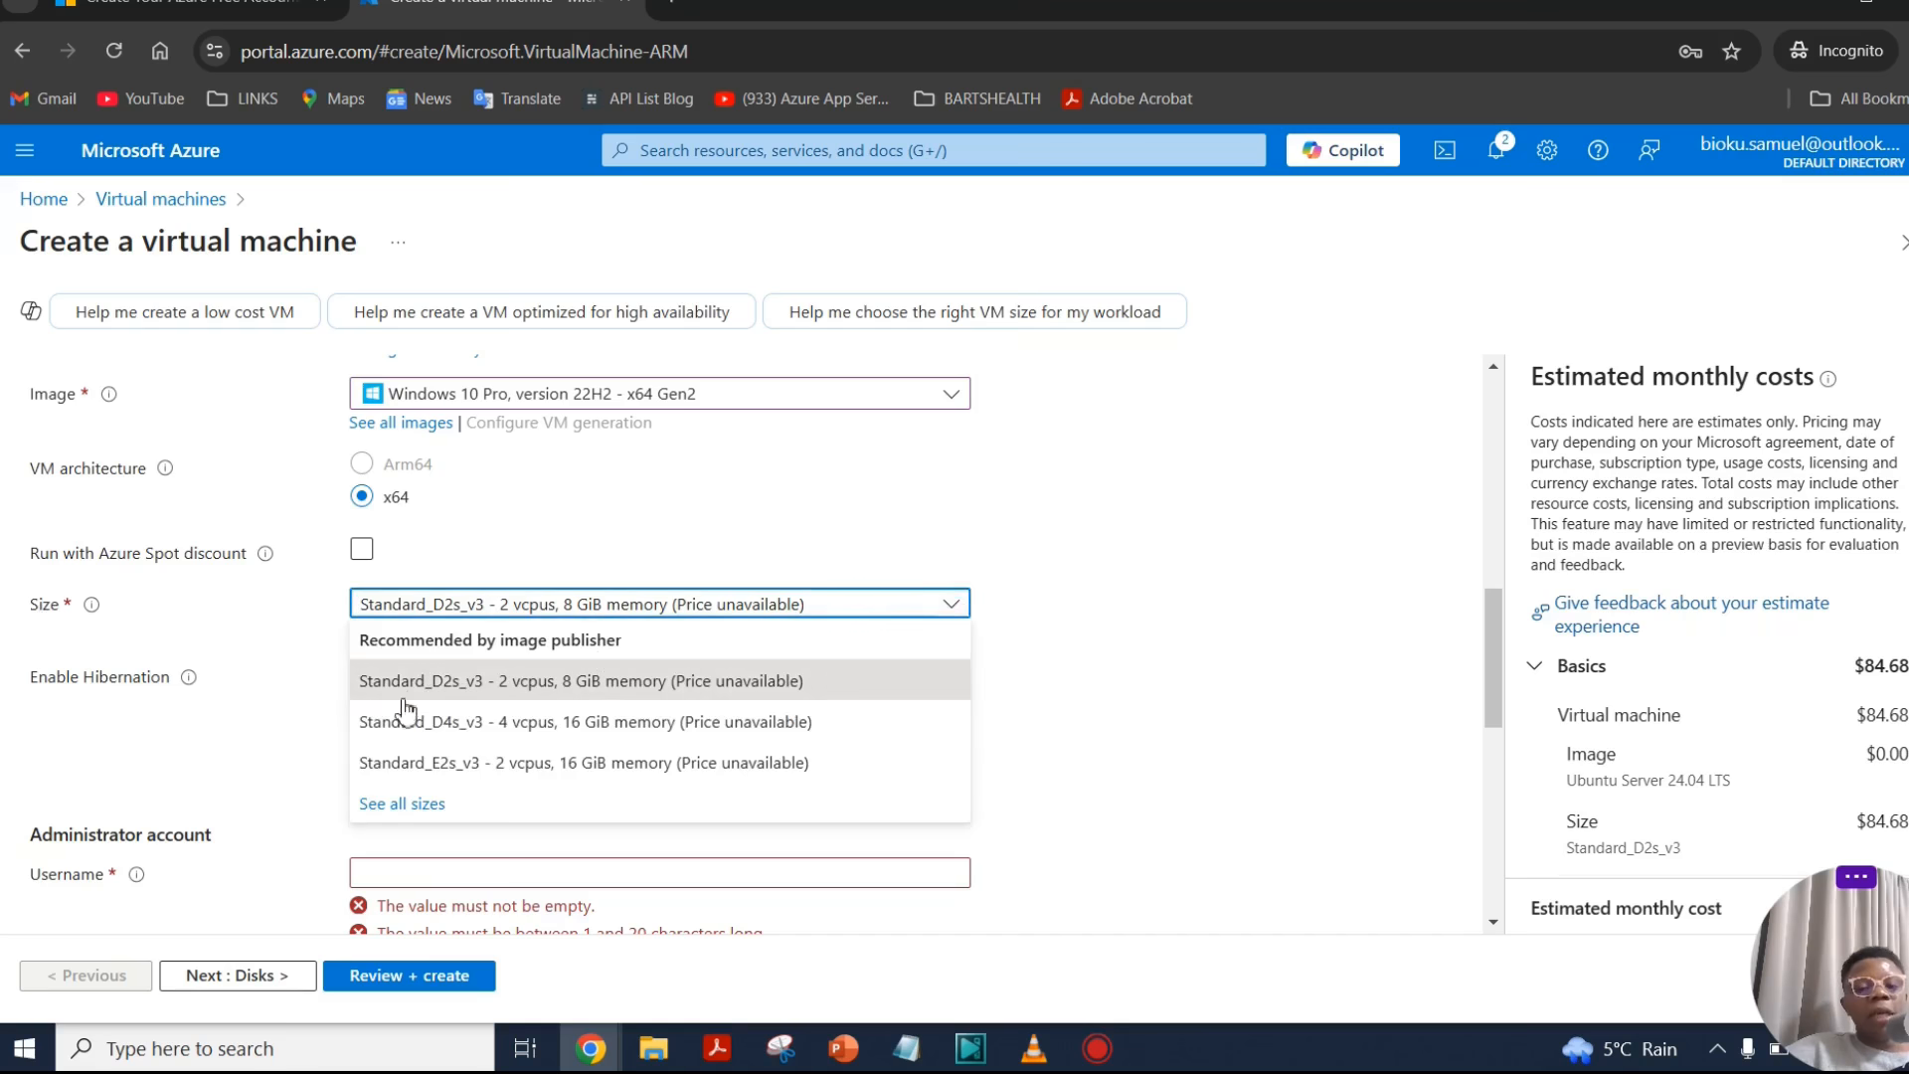
left_click(537, 692)
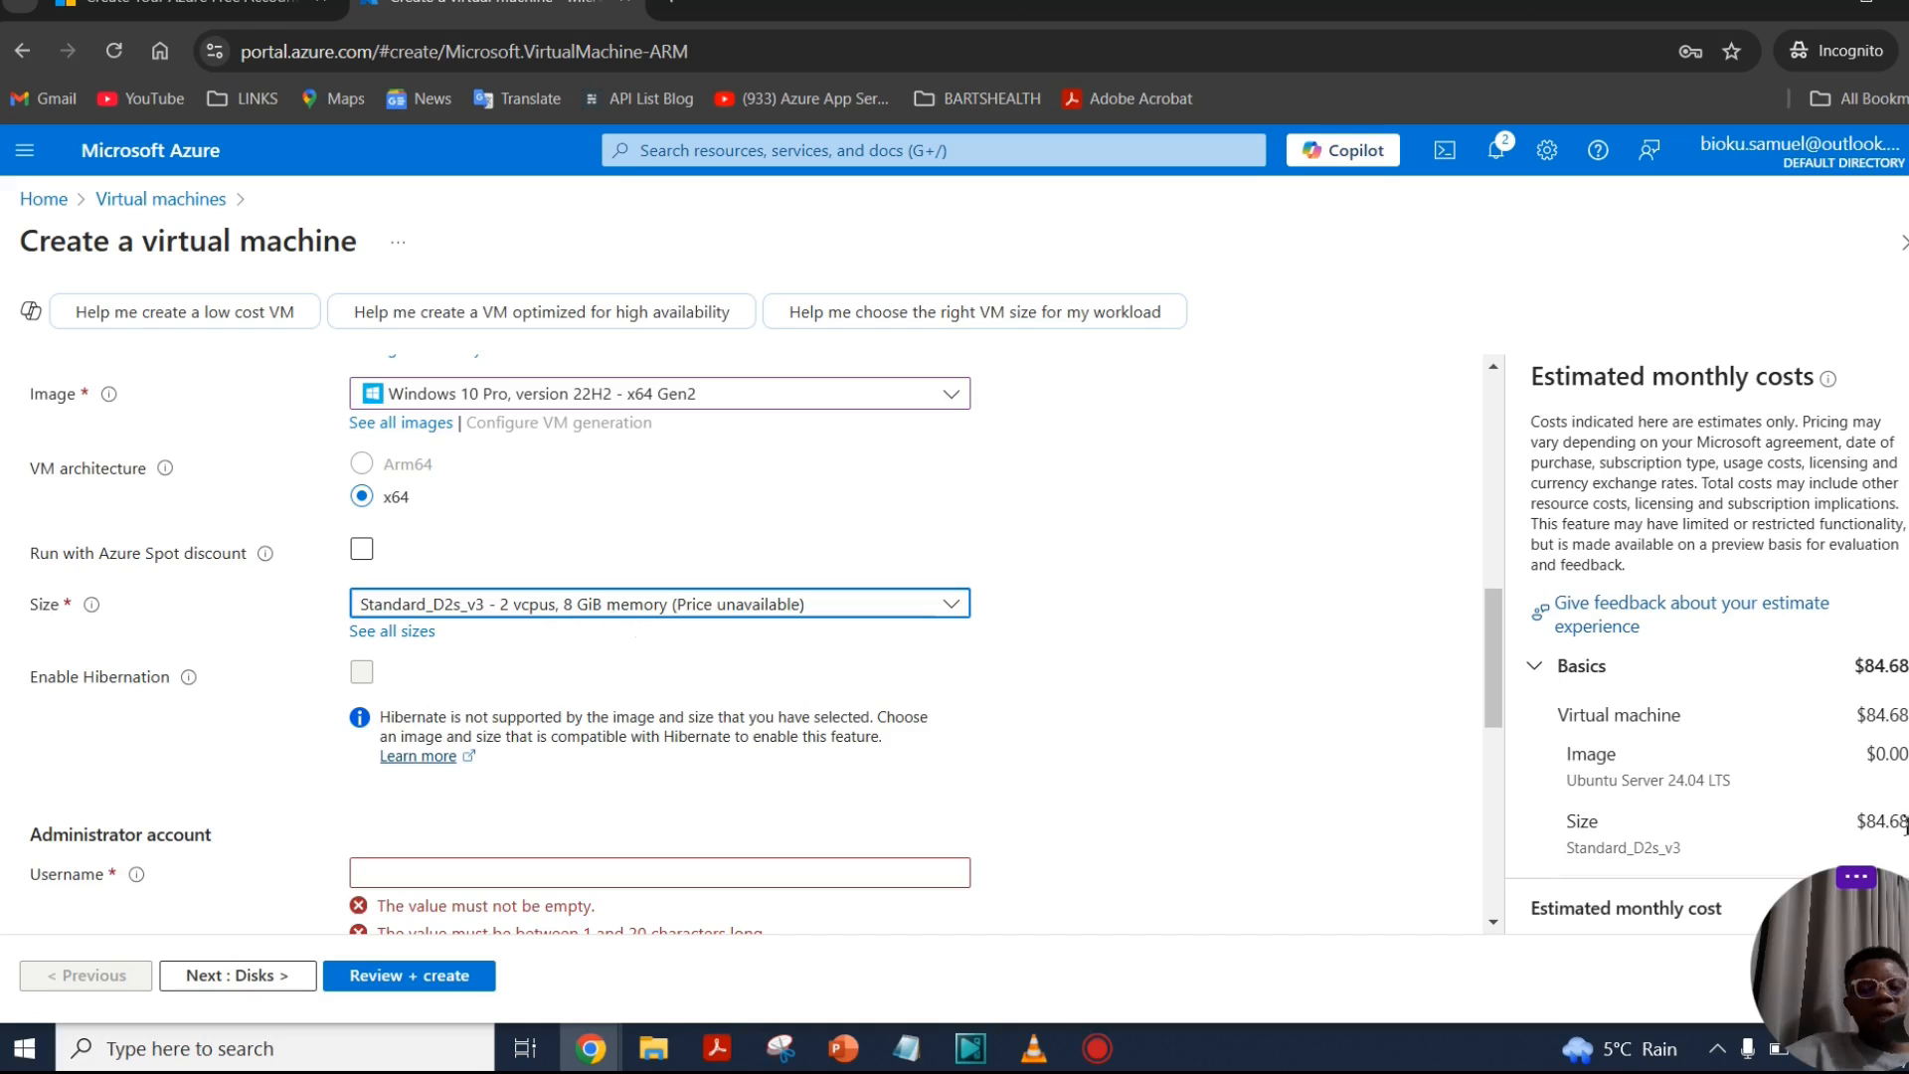
Step: Examine the virtual machine size's cost, the total estimated monthly cost and the remaining cost categories
left_click_drag(1906, 821, 1844, 825)
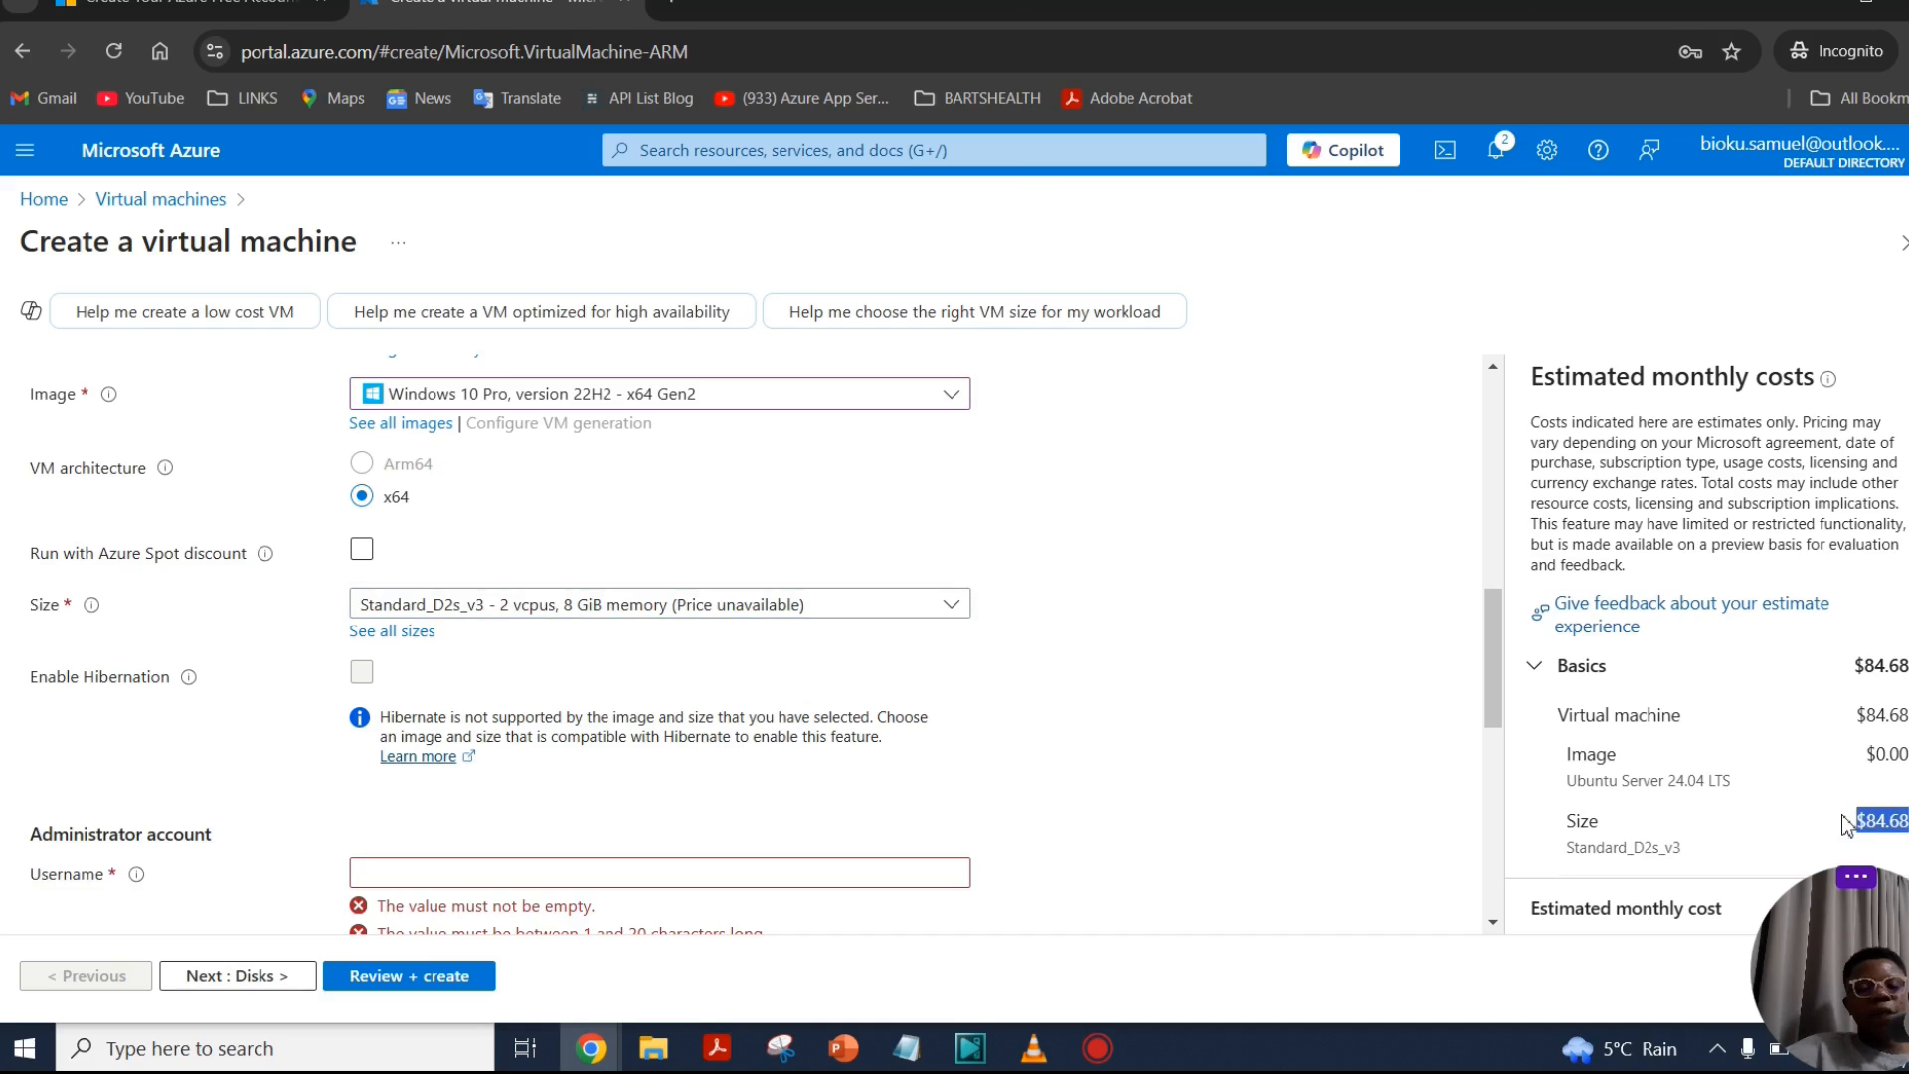
left_click(1896, 818)
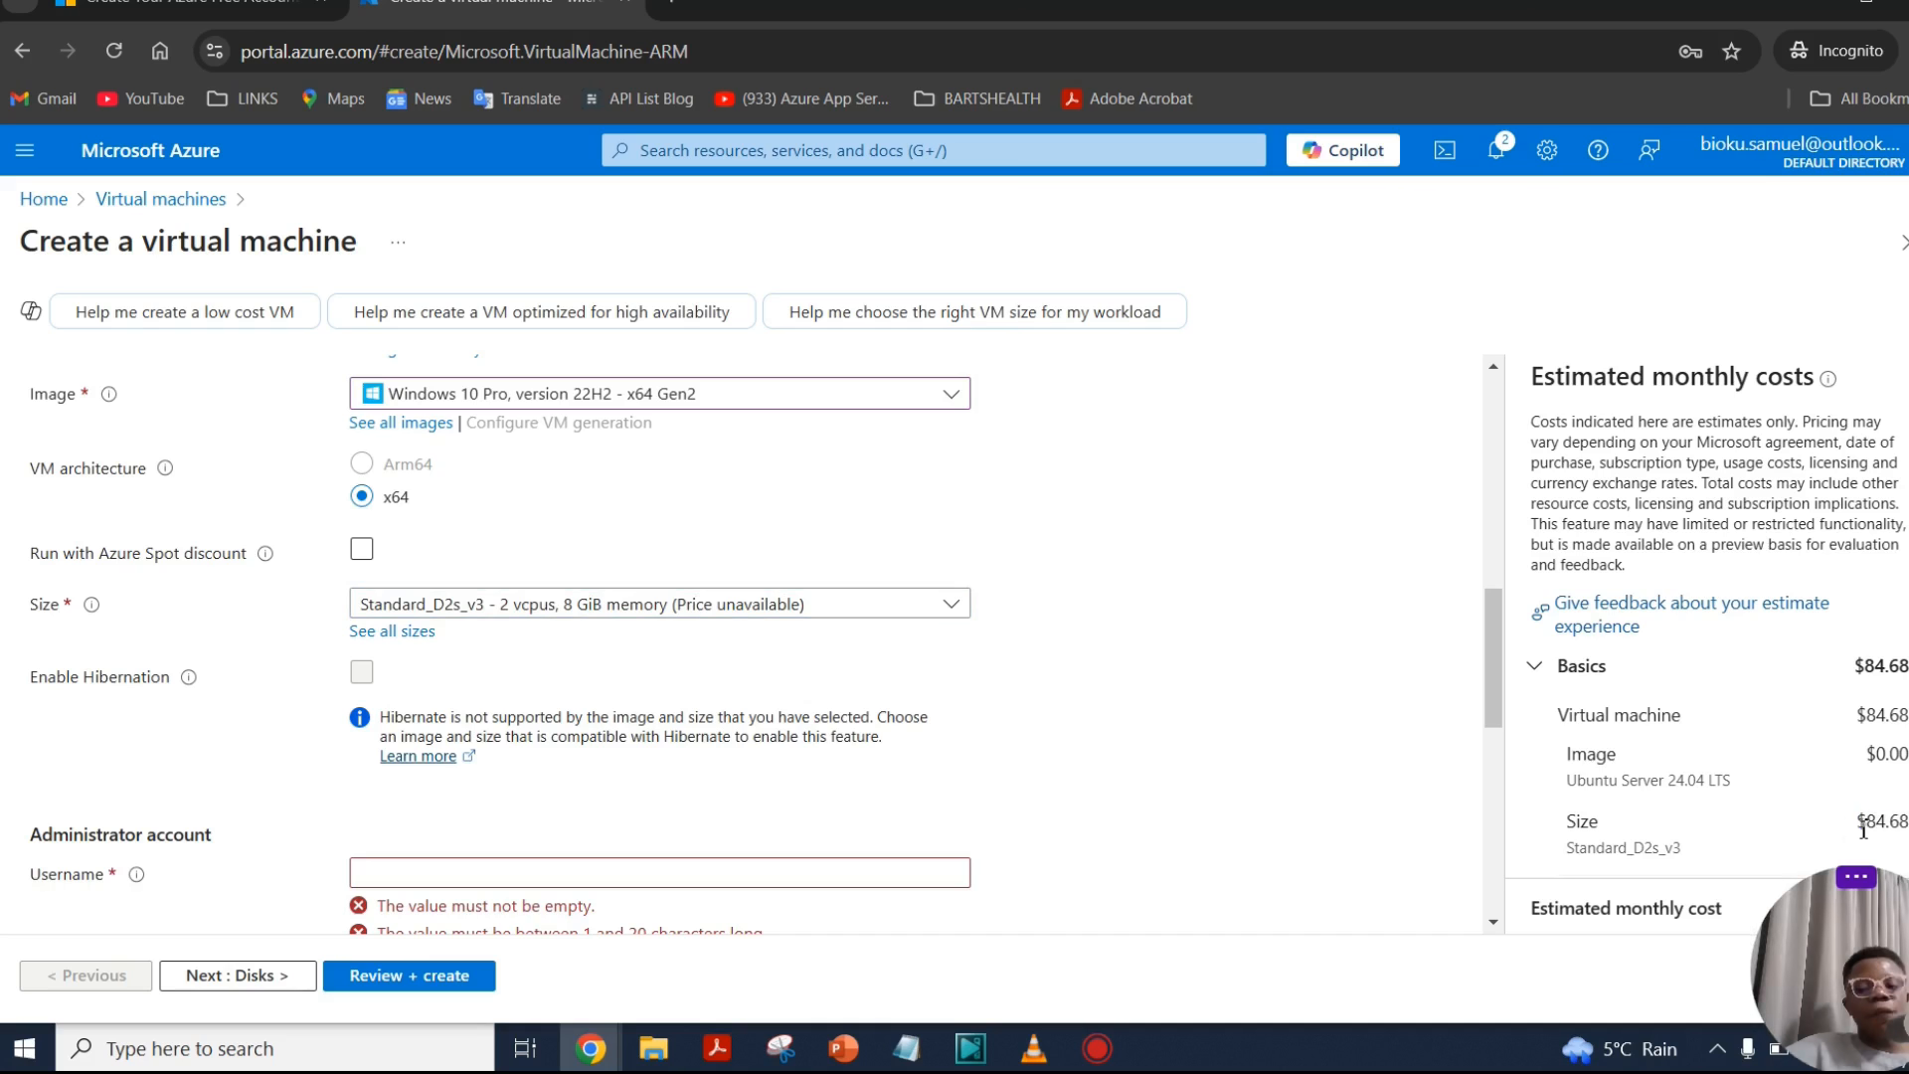
left_click_drag(1904, 825, 1858, 829)
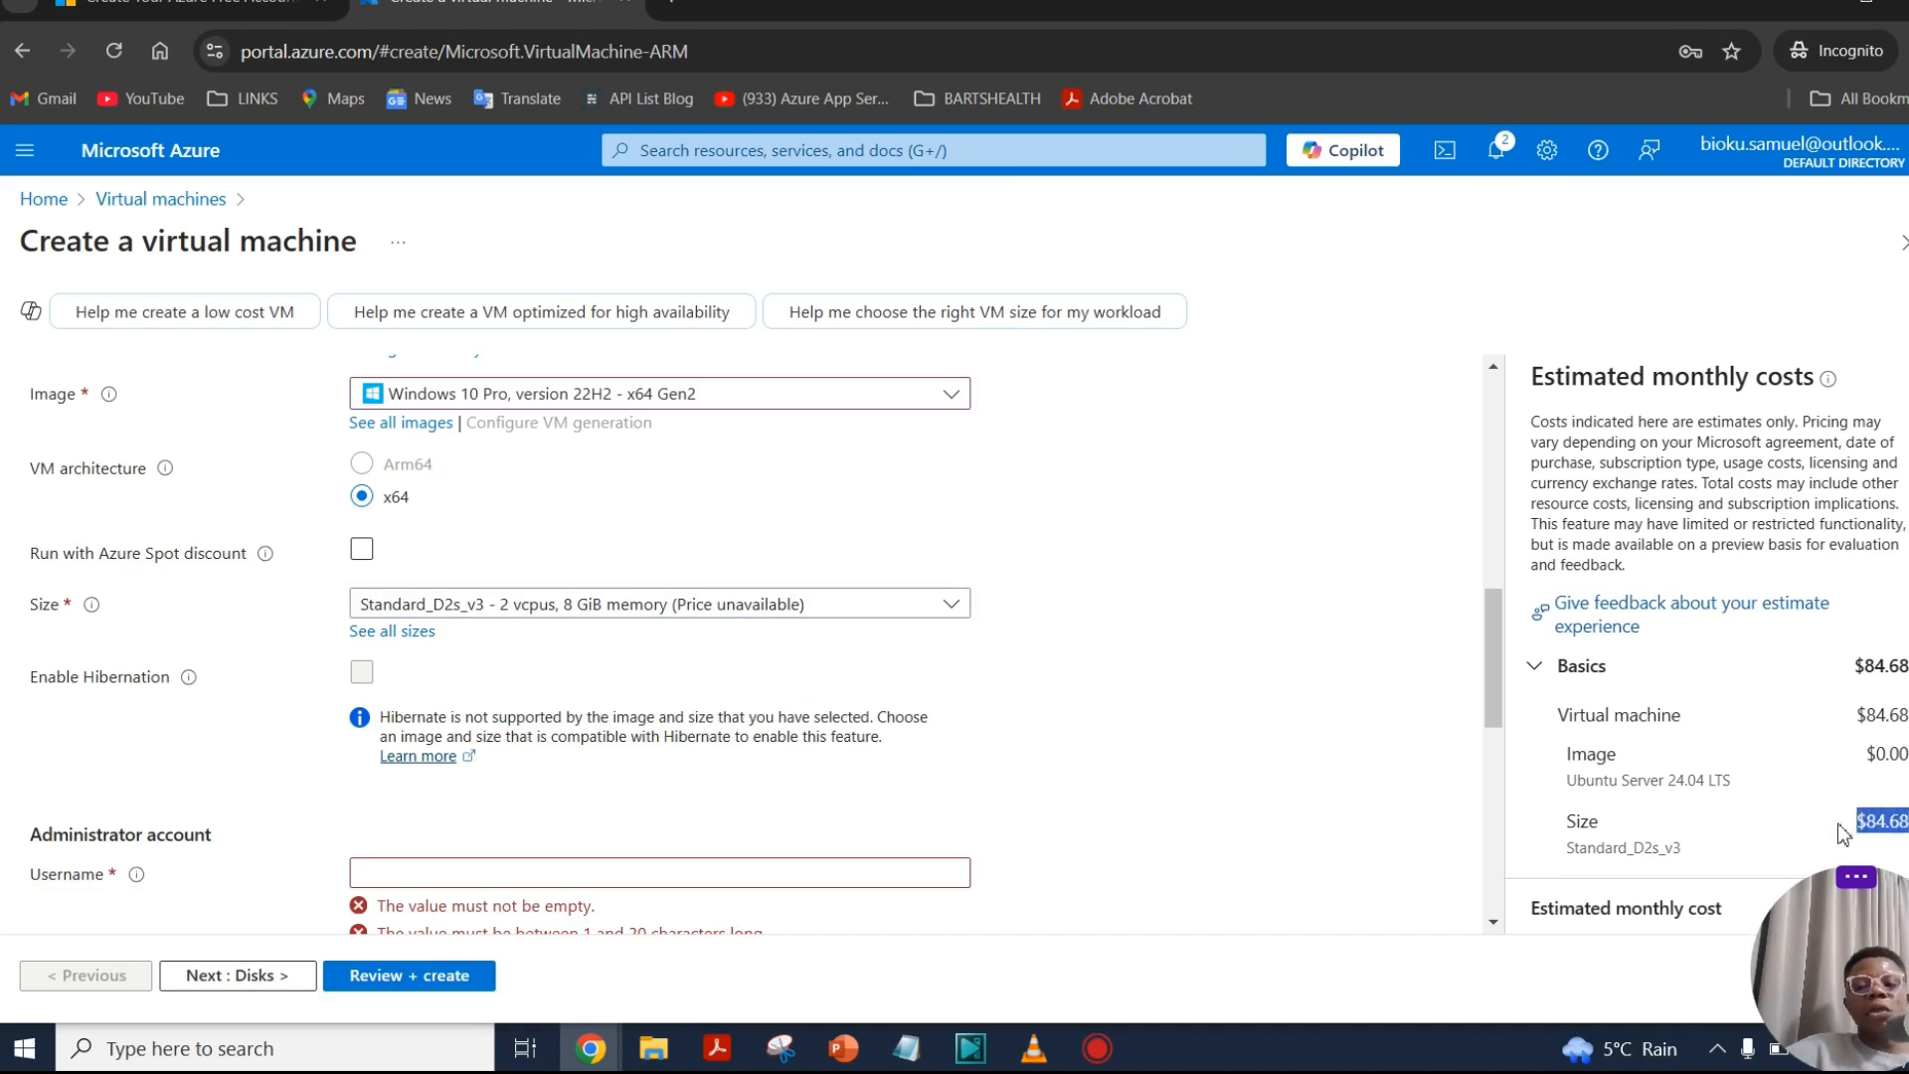
left_click_drag(1825, 953, 47, 953)
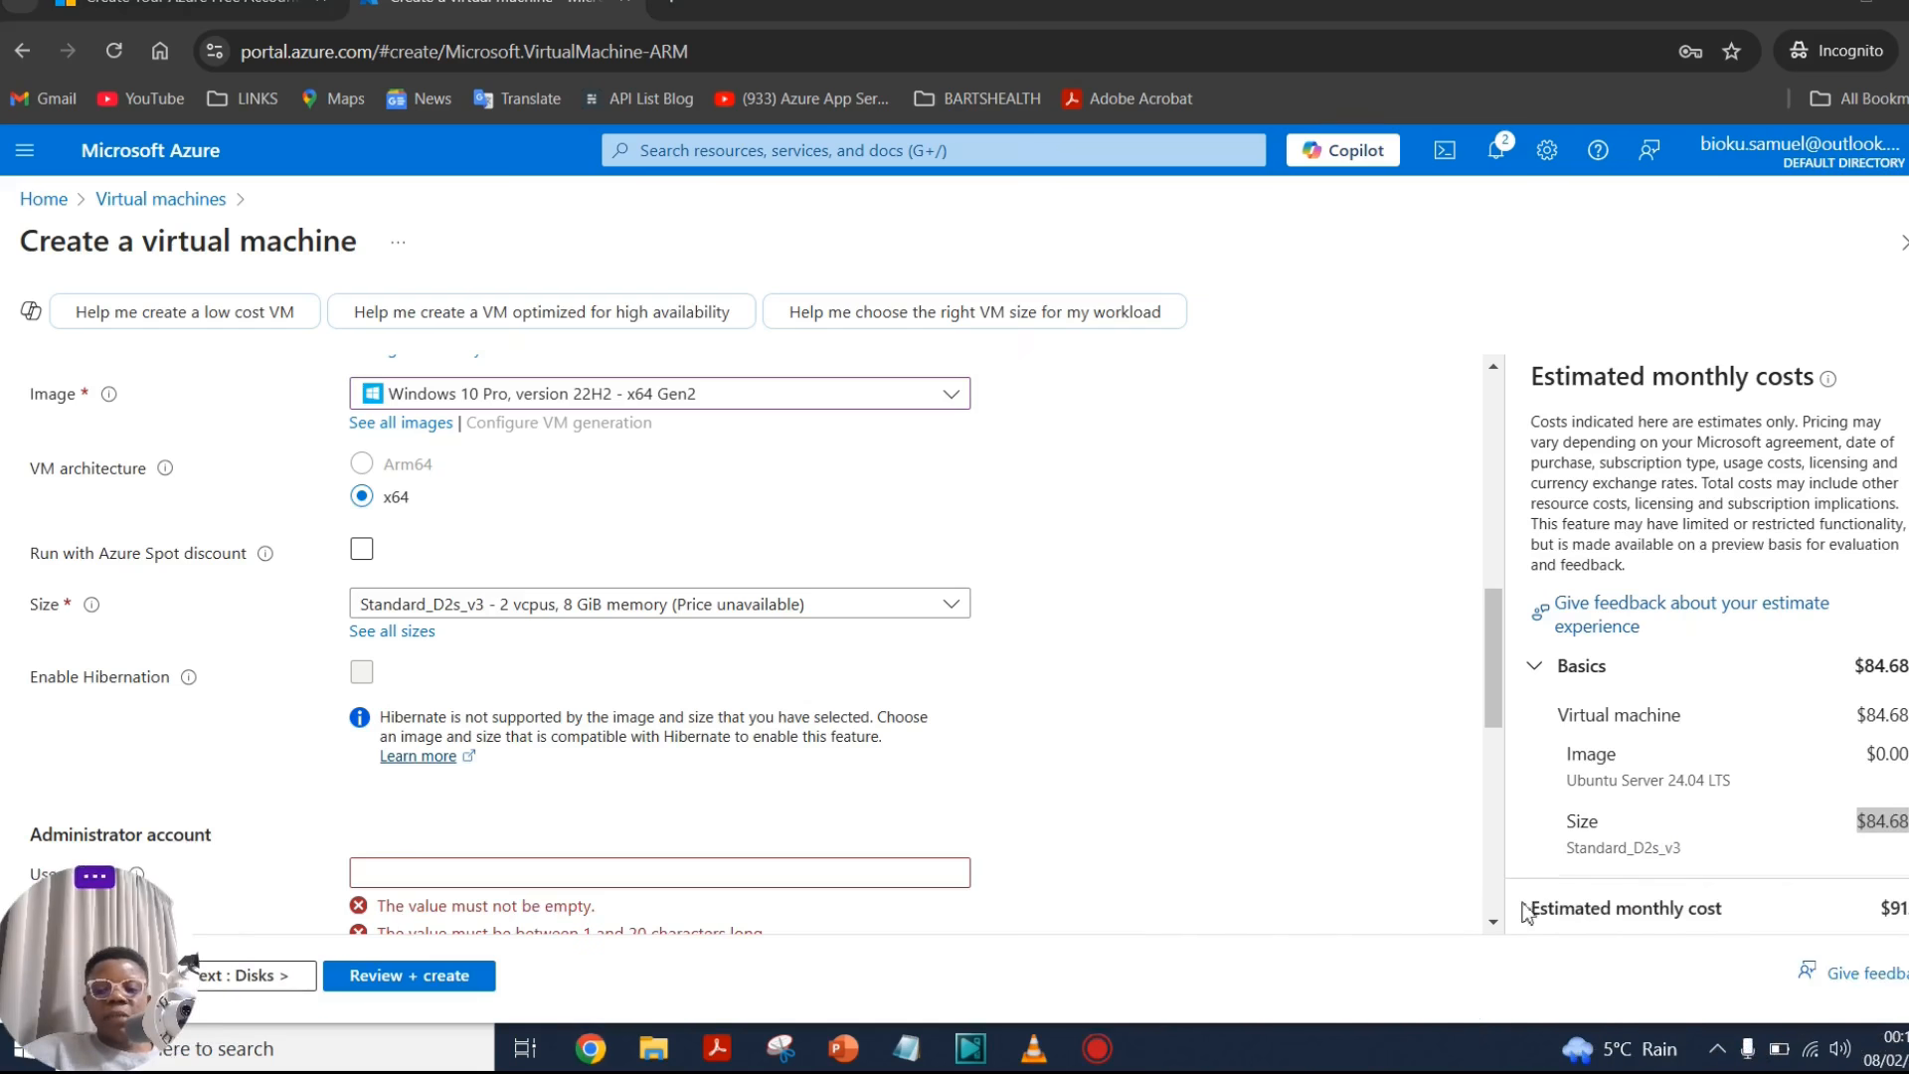
double_click(1892, 907)
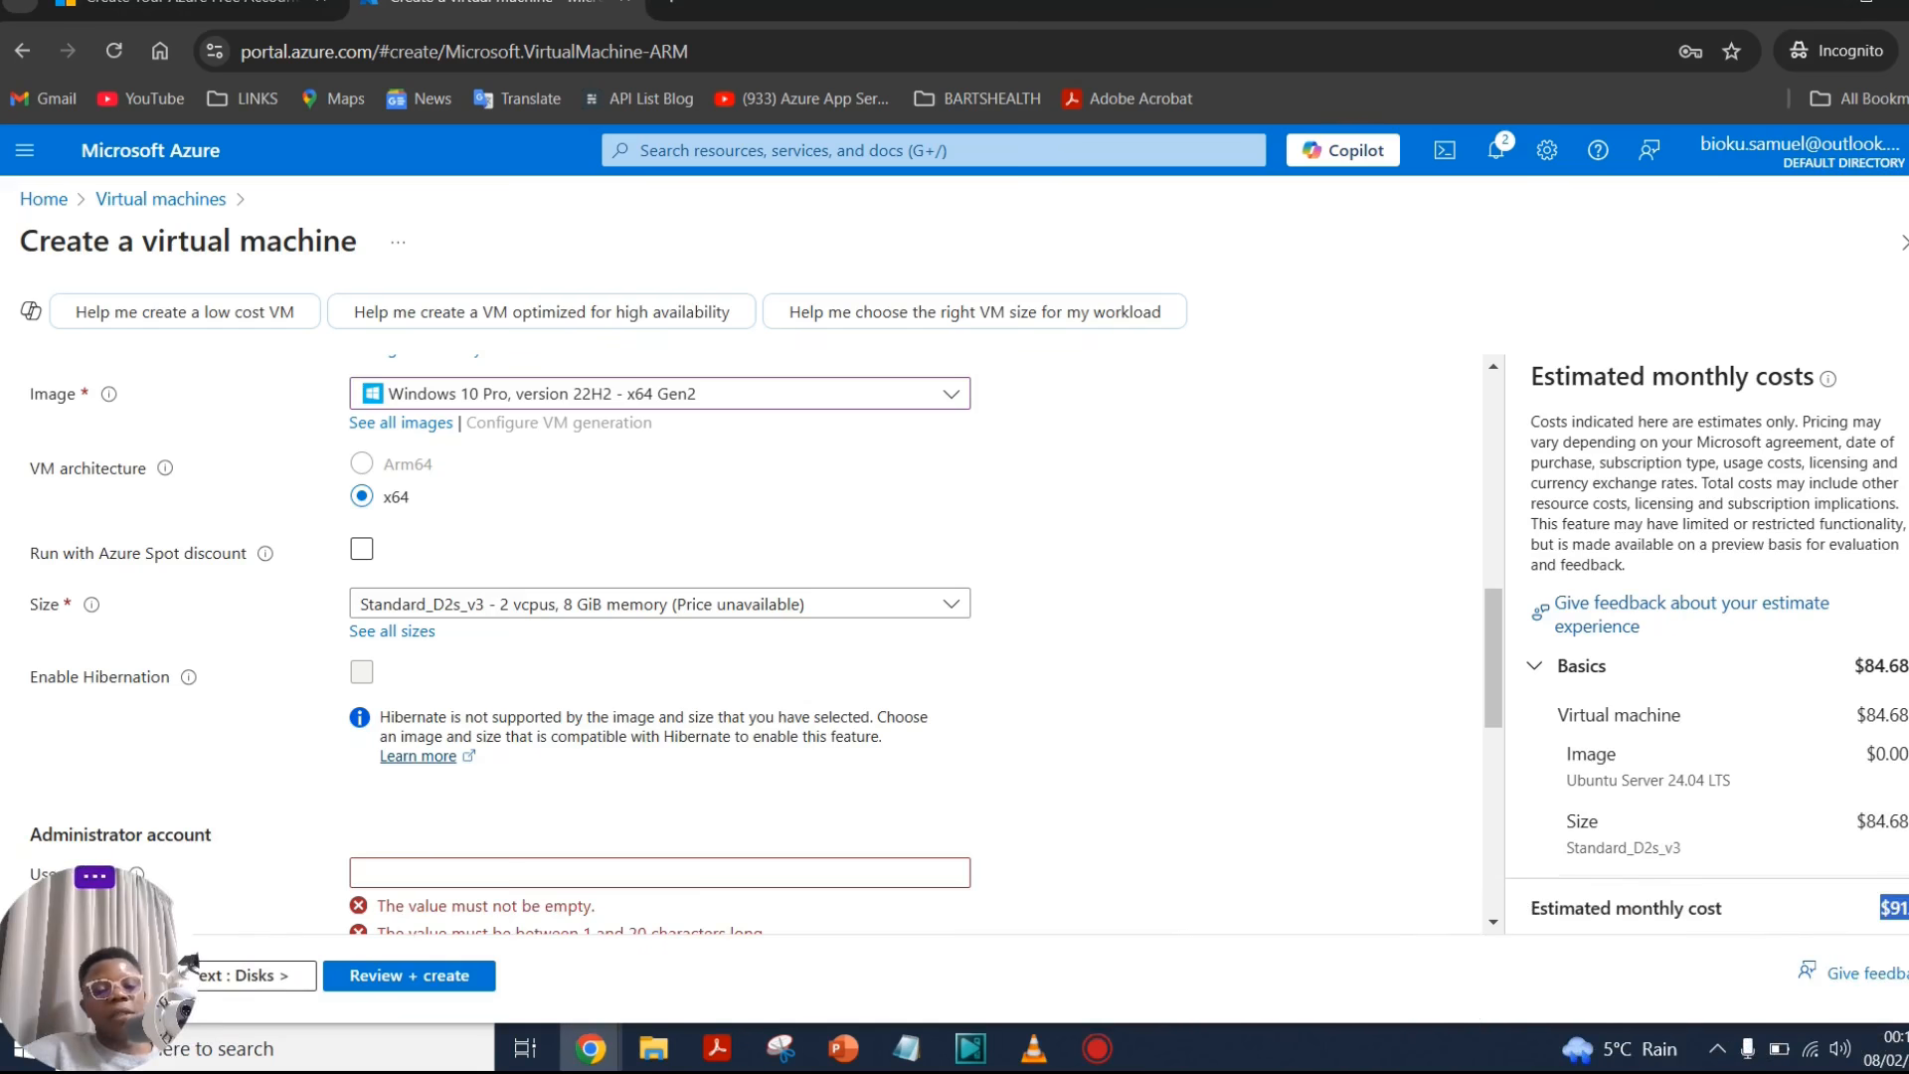
left_click_drag(203, 959, 1899, 977)
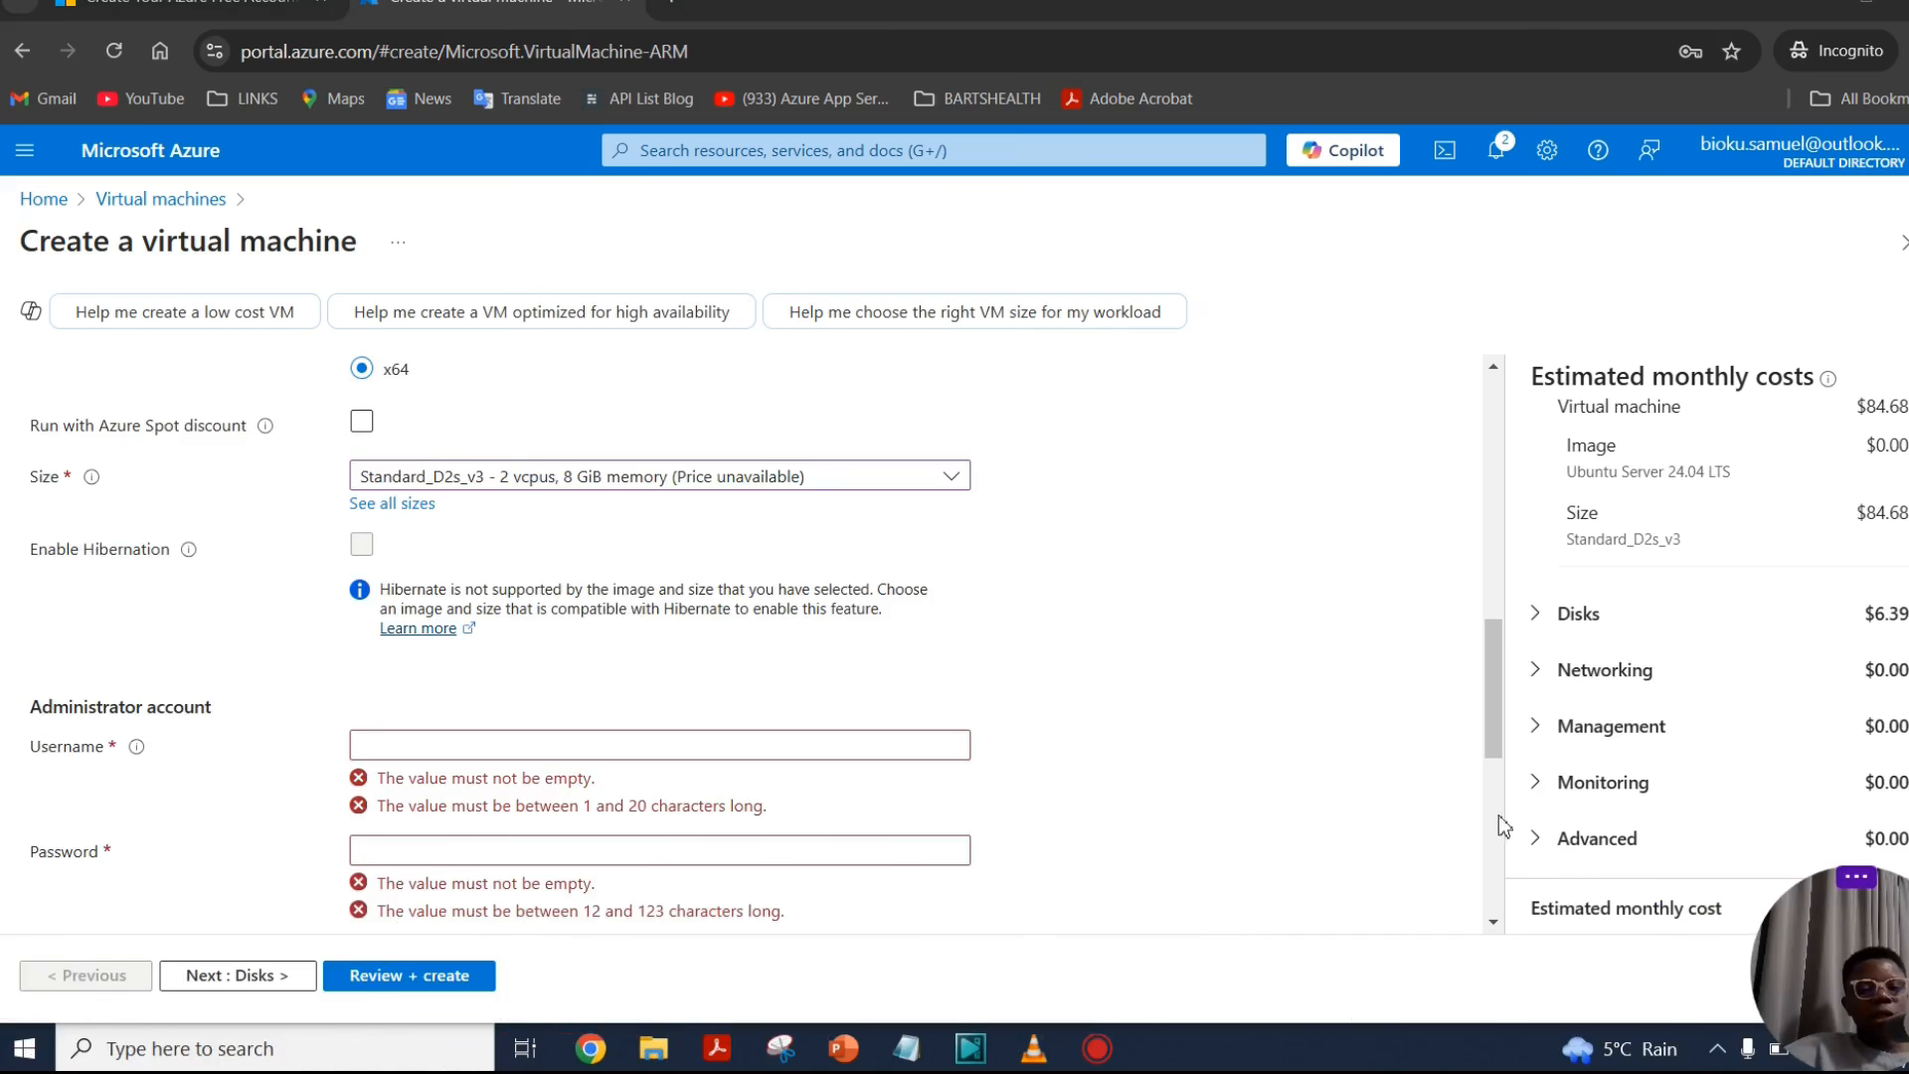
scroll(1173, 663, "up", 3)
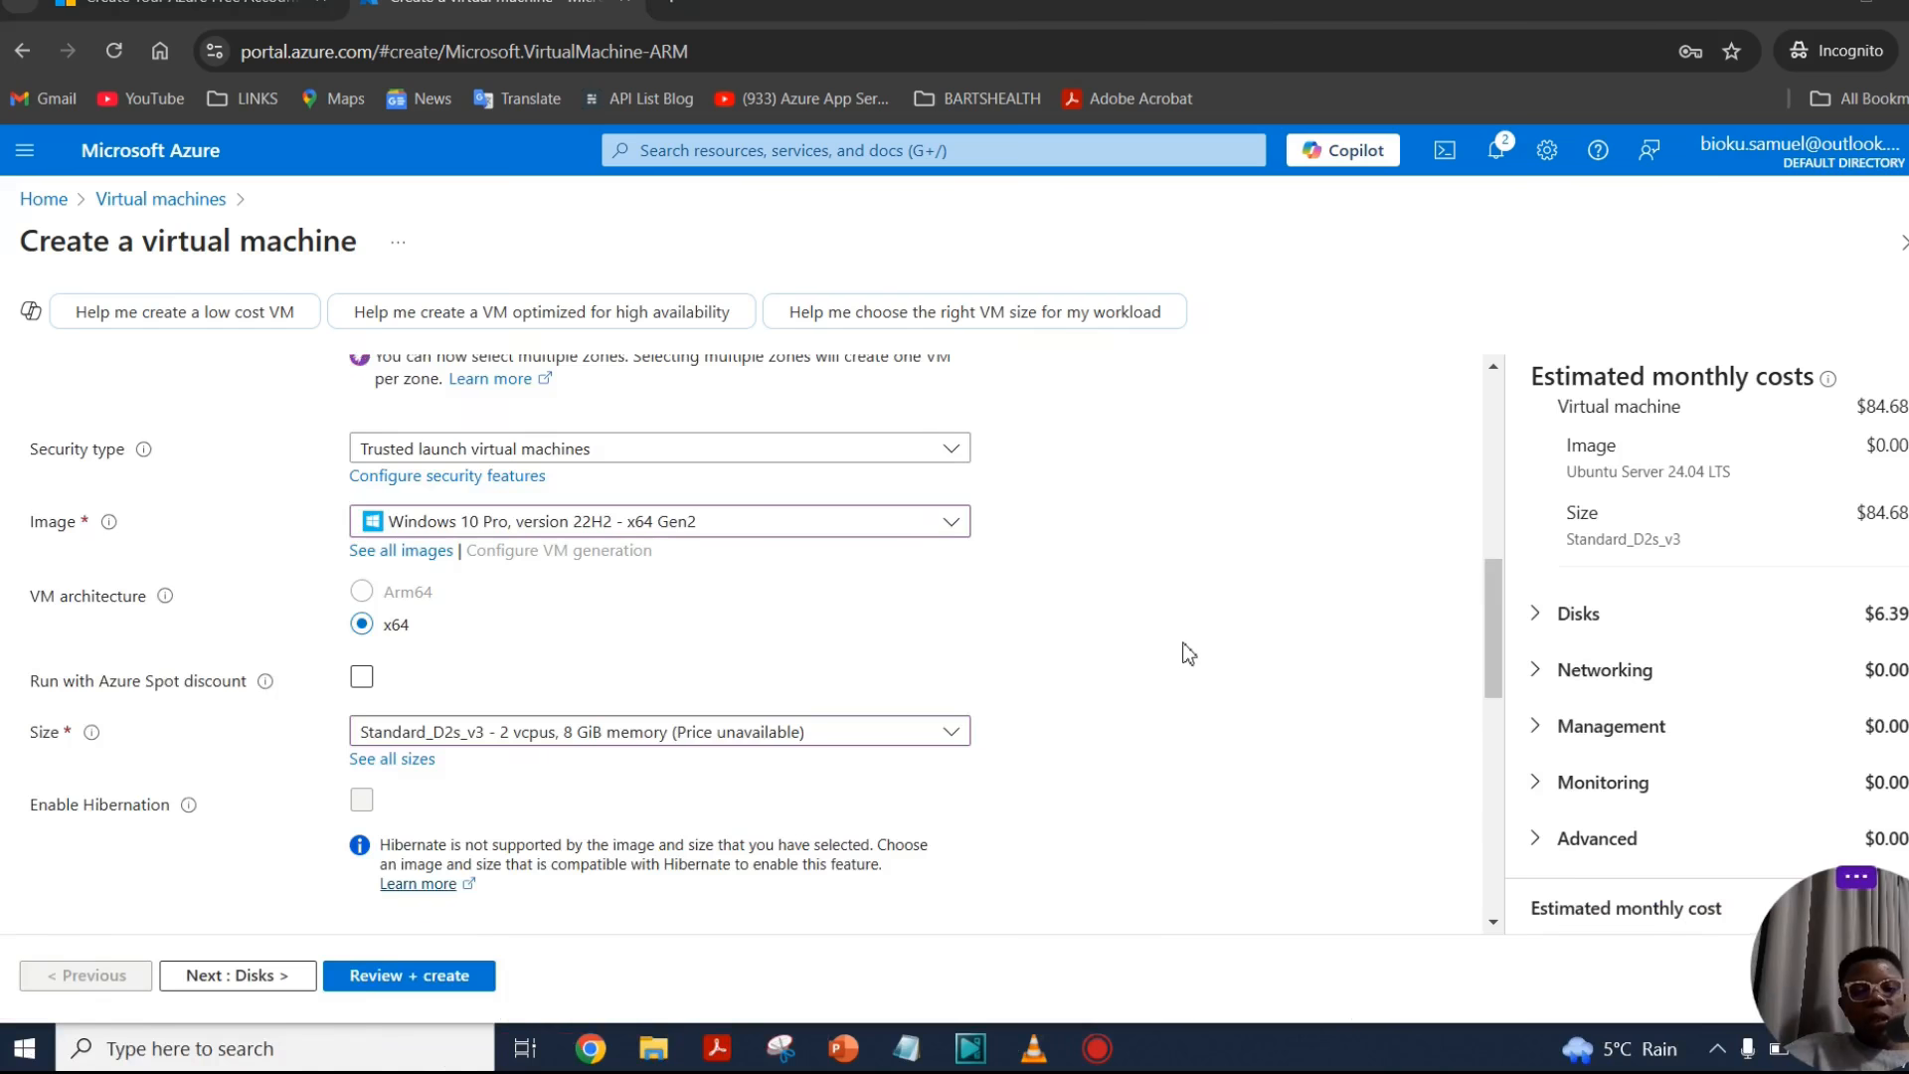
Step: Fill in the administrator account with the username vm-test, and enter and confirm the account password
scroll(1188, 653, "down", 4)
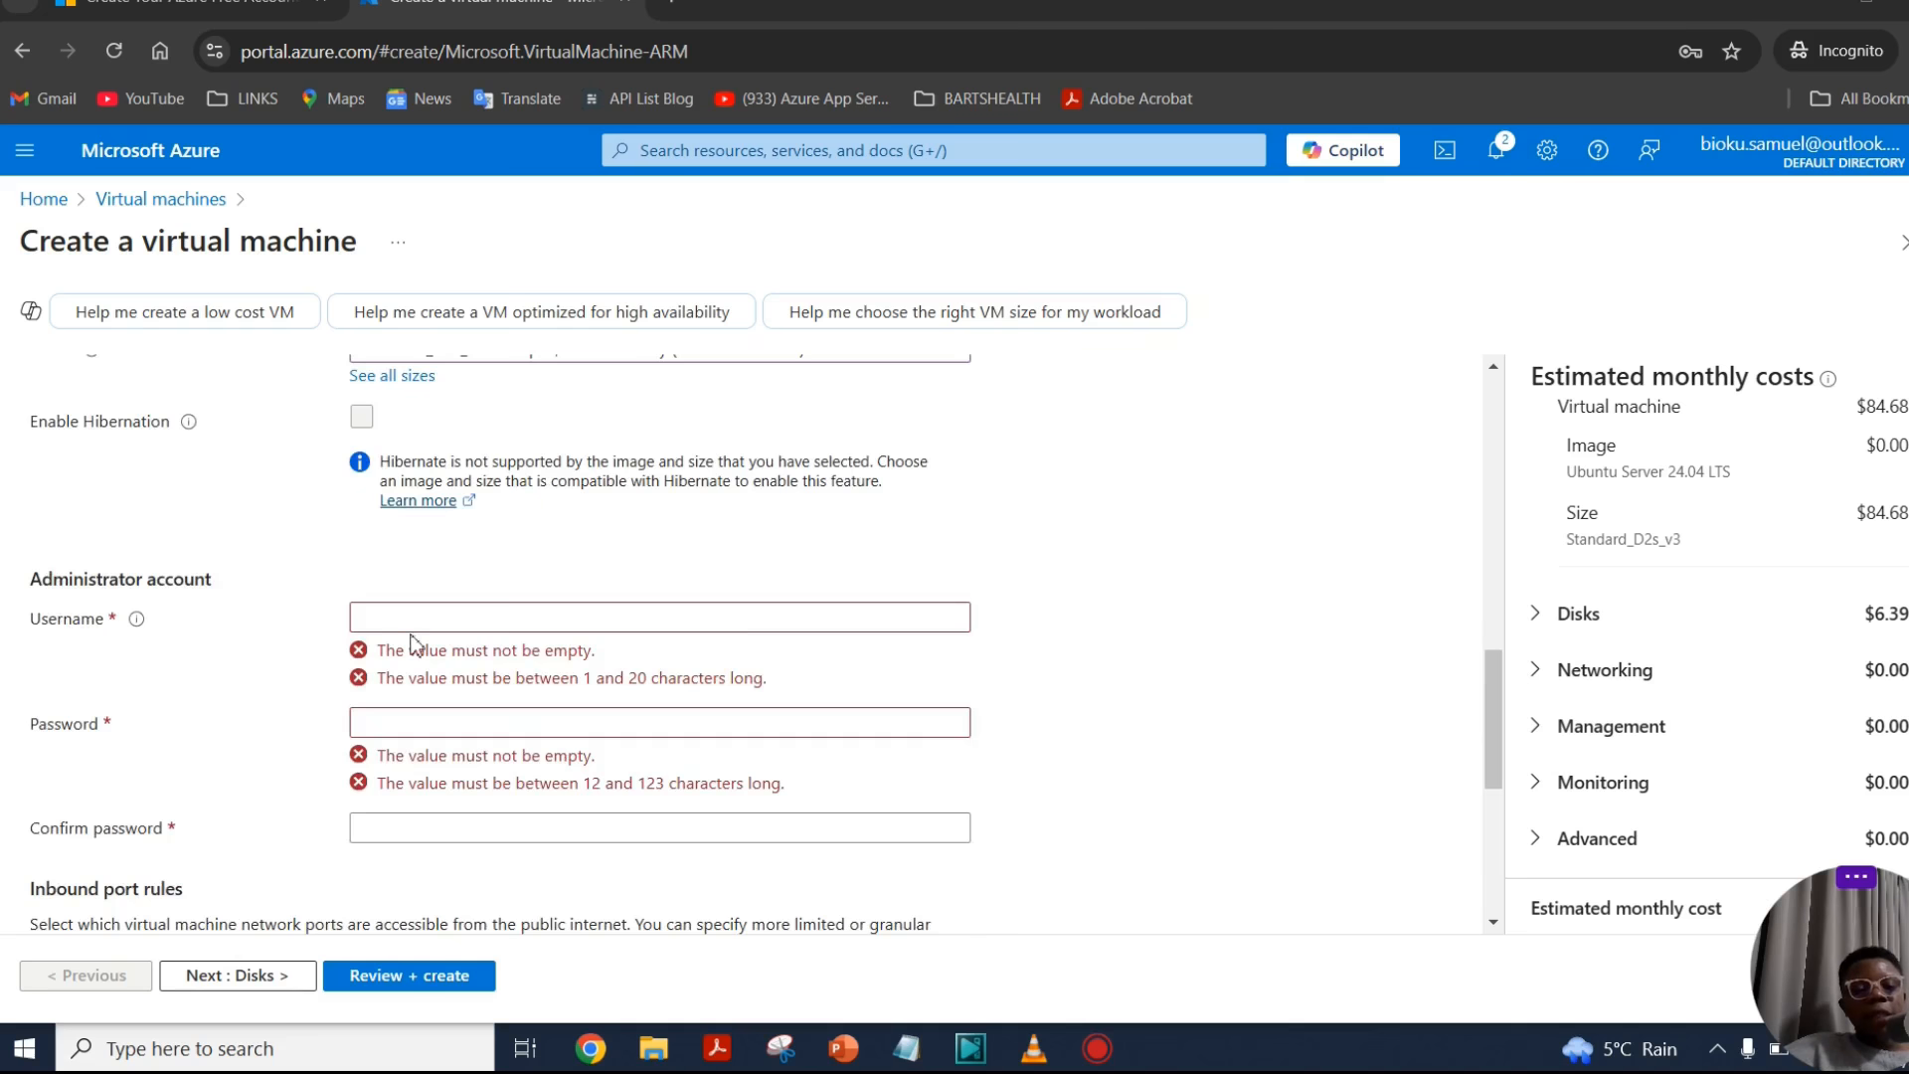
left_click(437, 617)
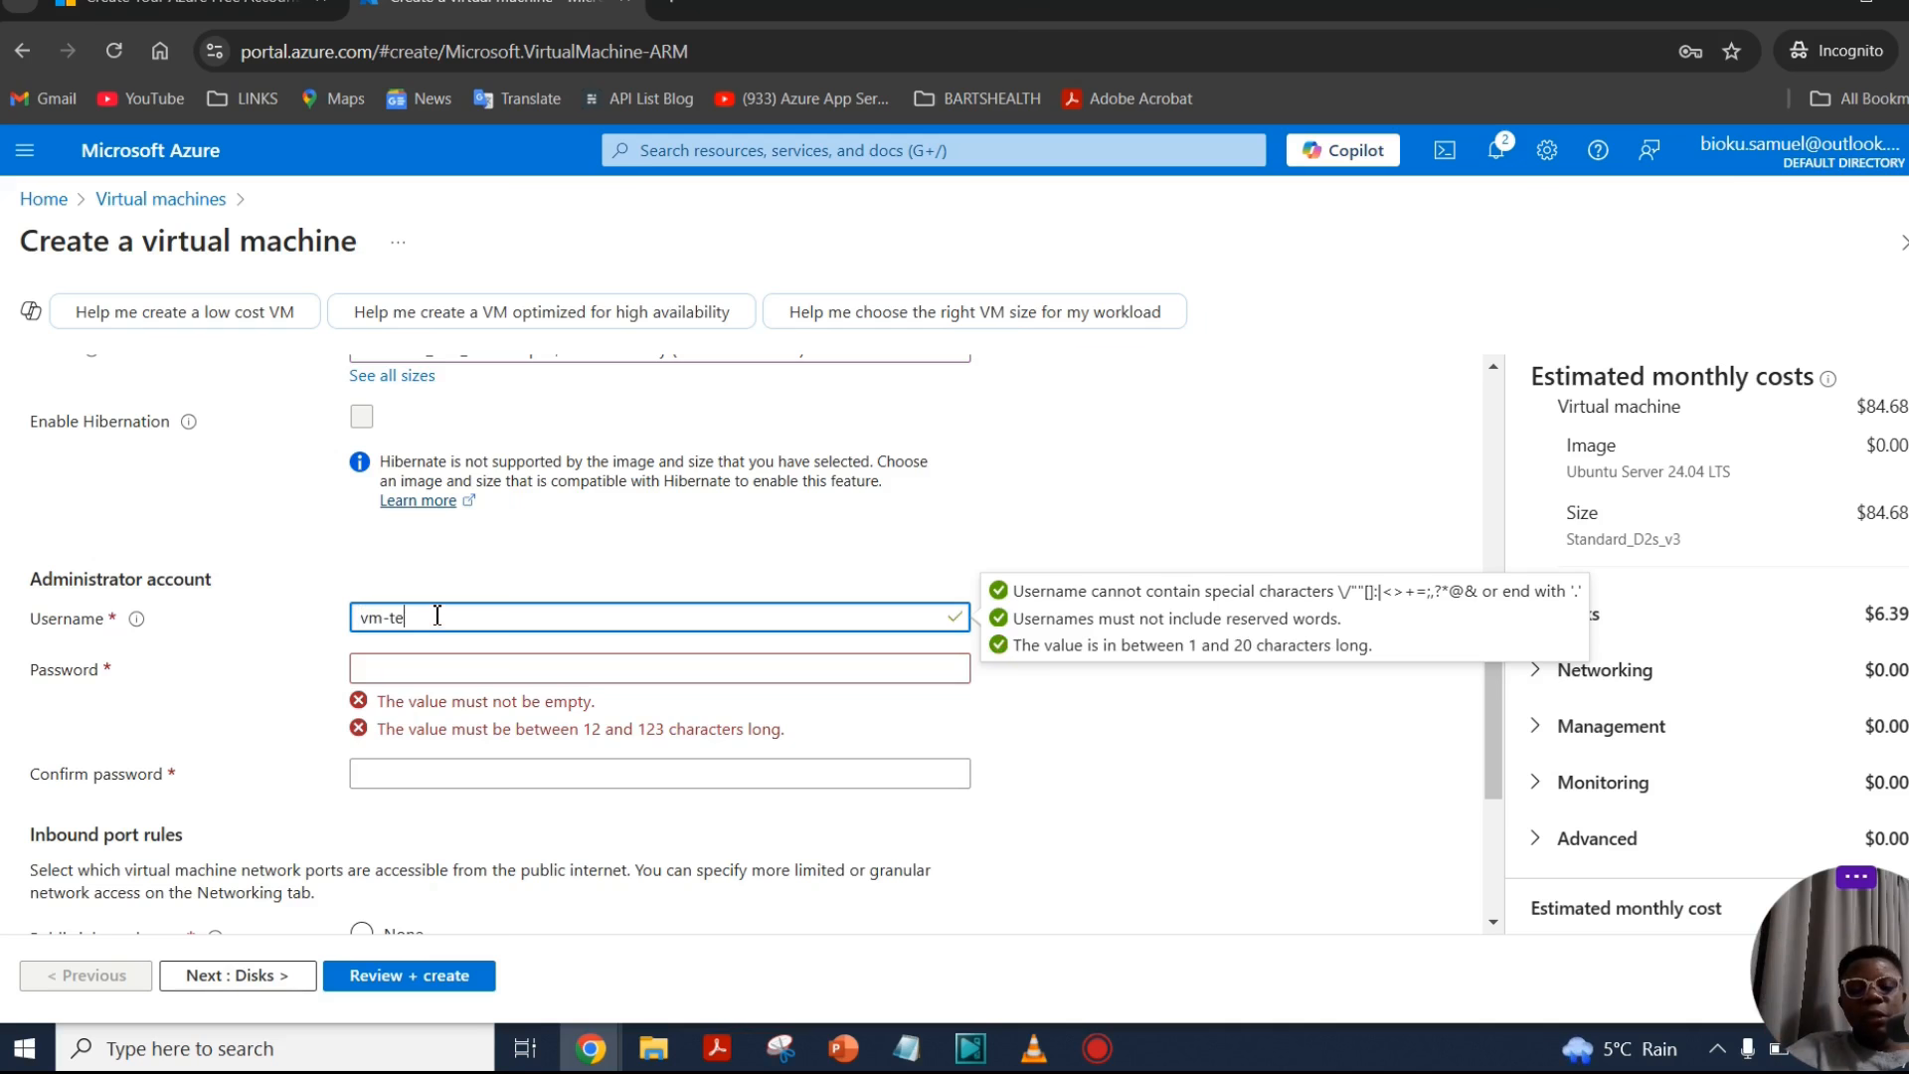
left_click(415, 679)
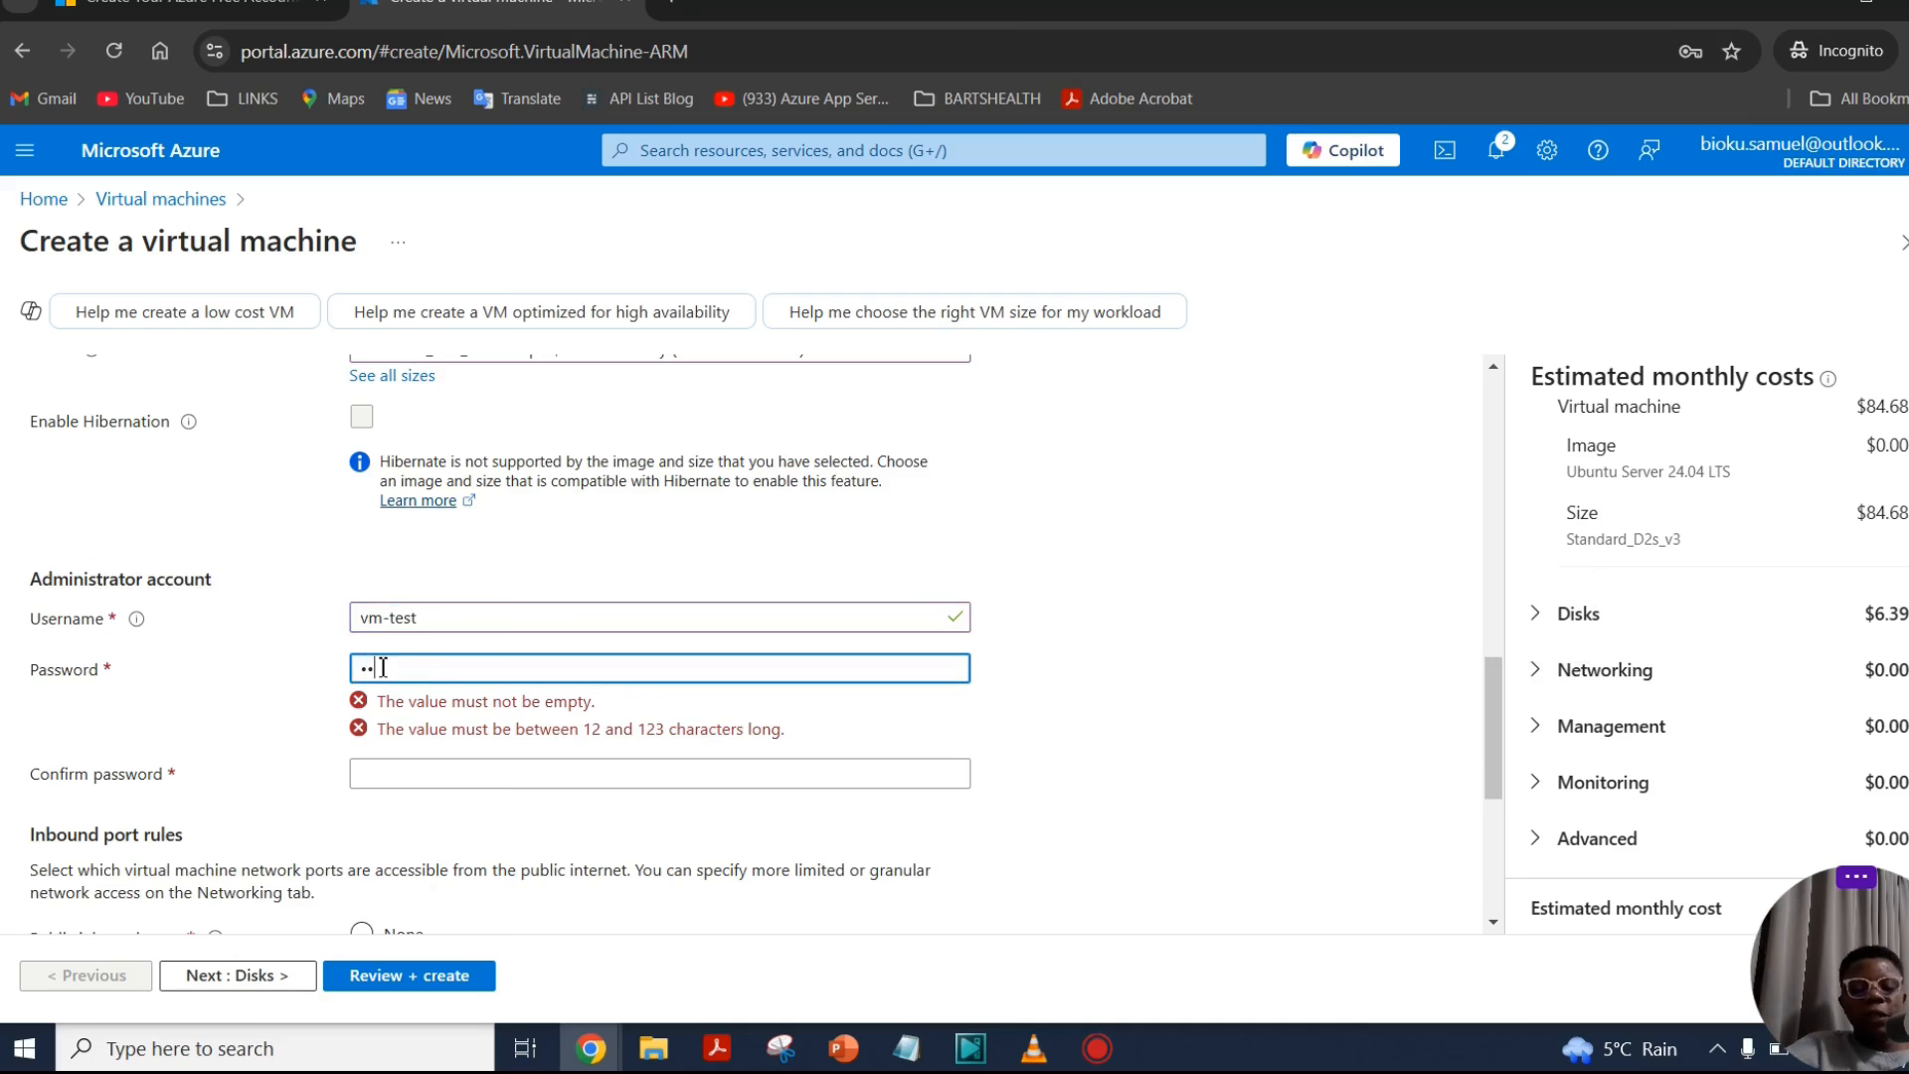
type("••••••••••")
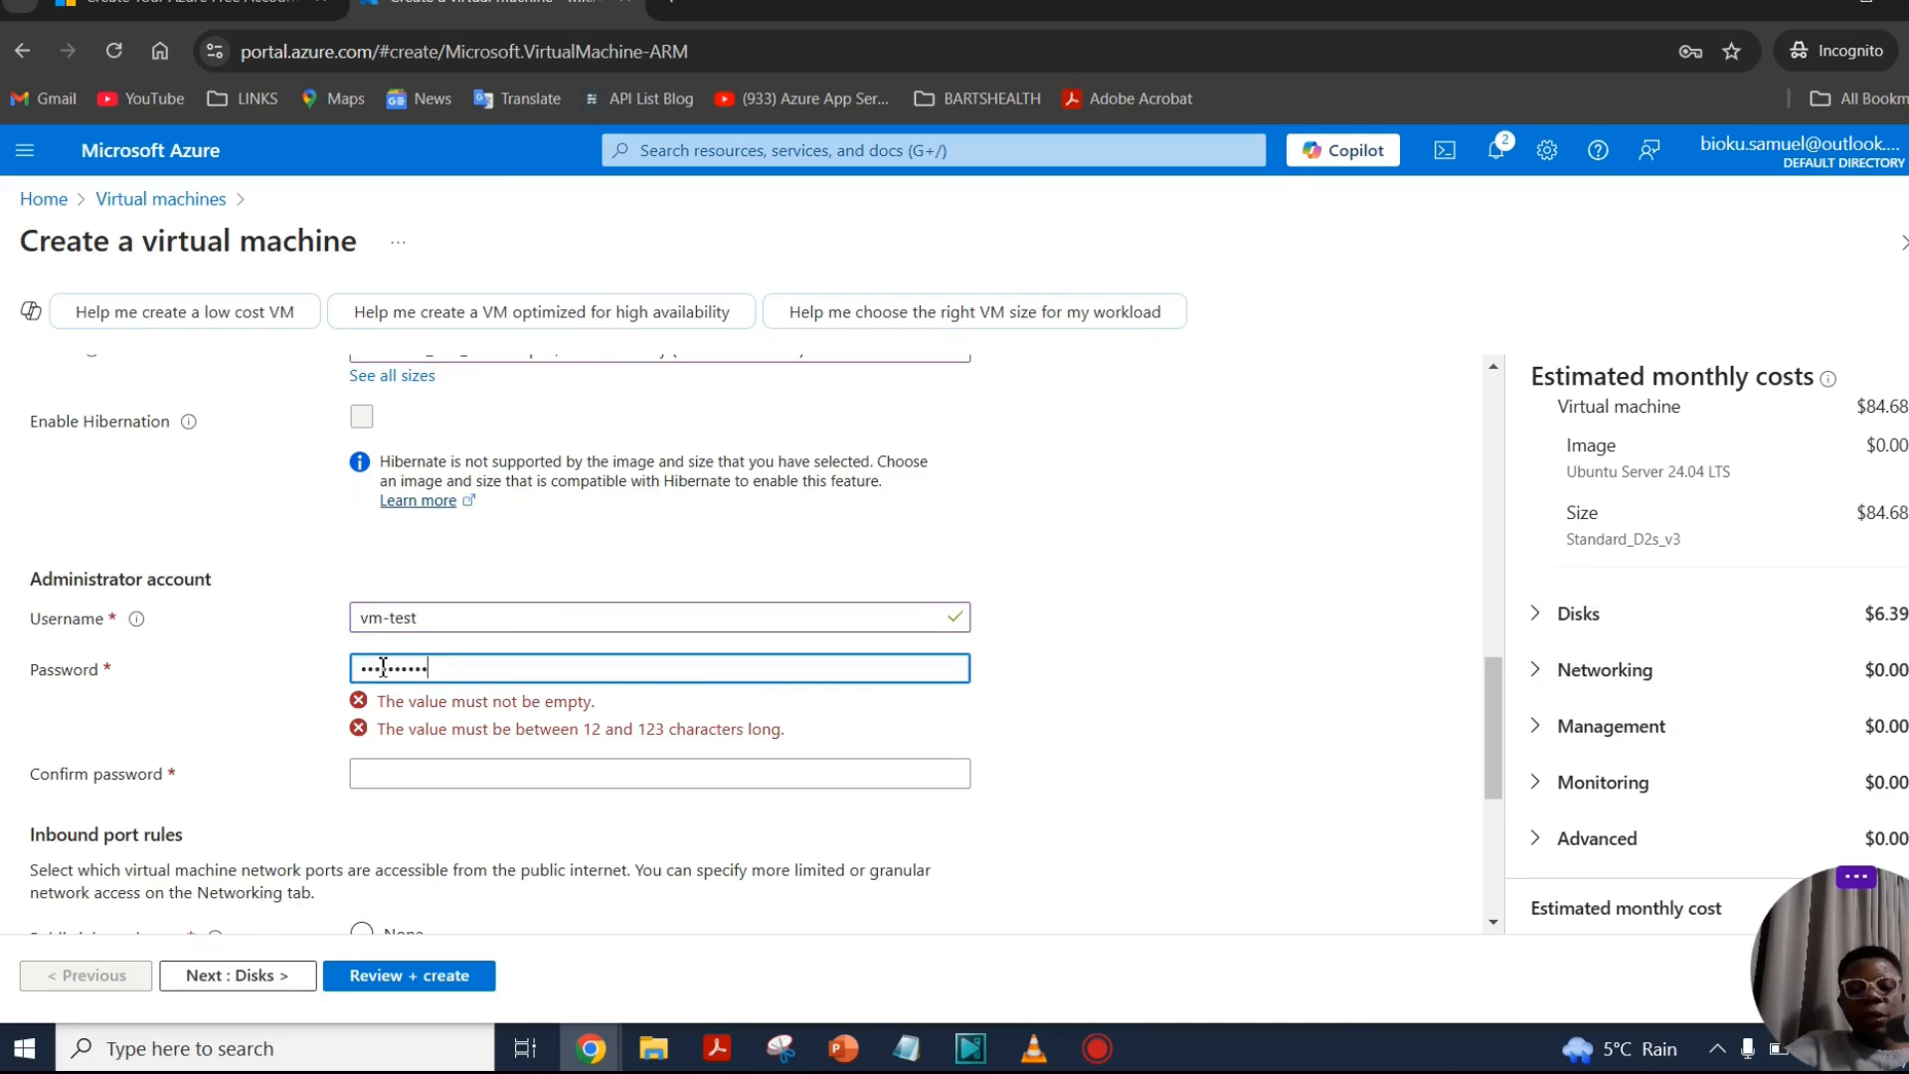
type("••")
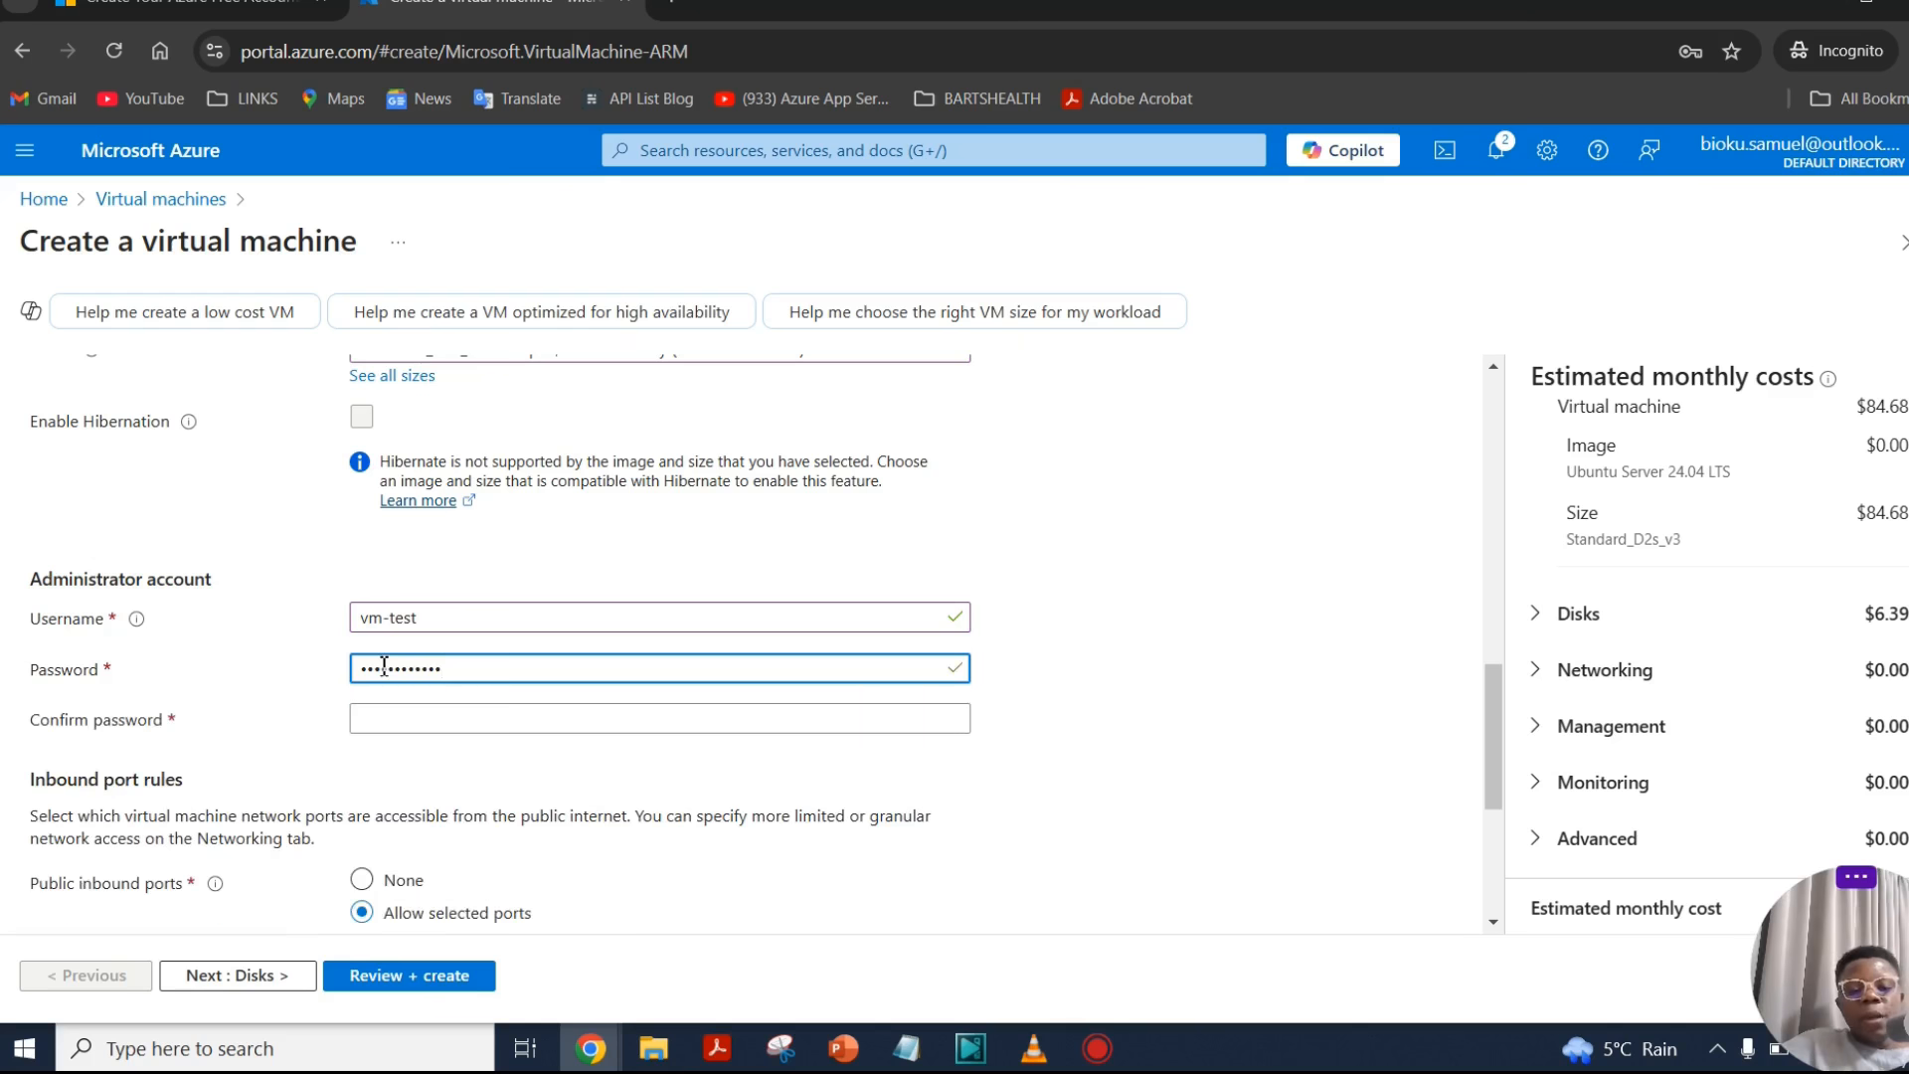
key("Tab")
type("•")
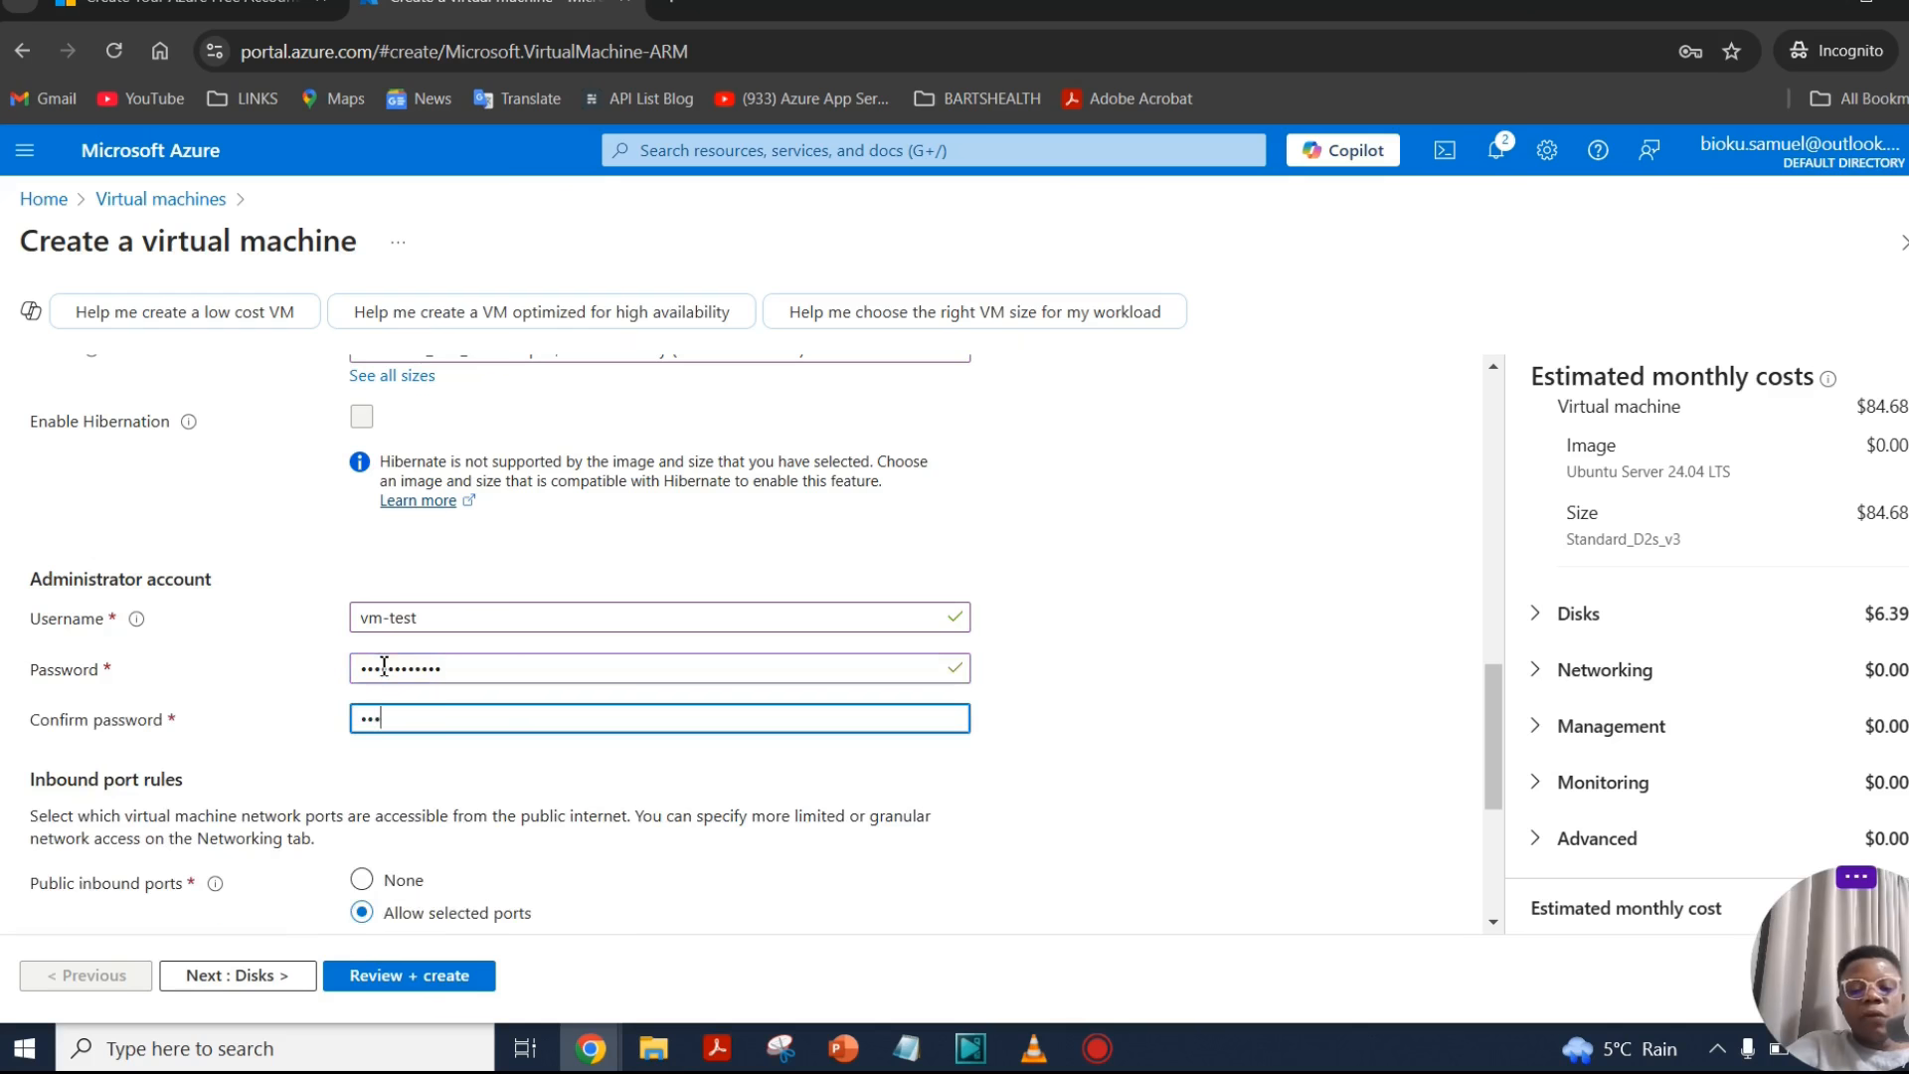
type("••••••••")
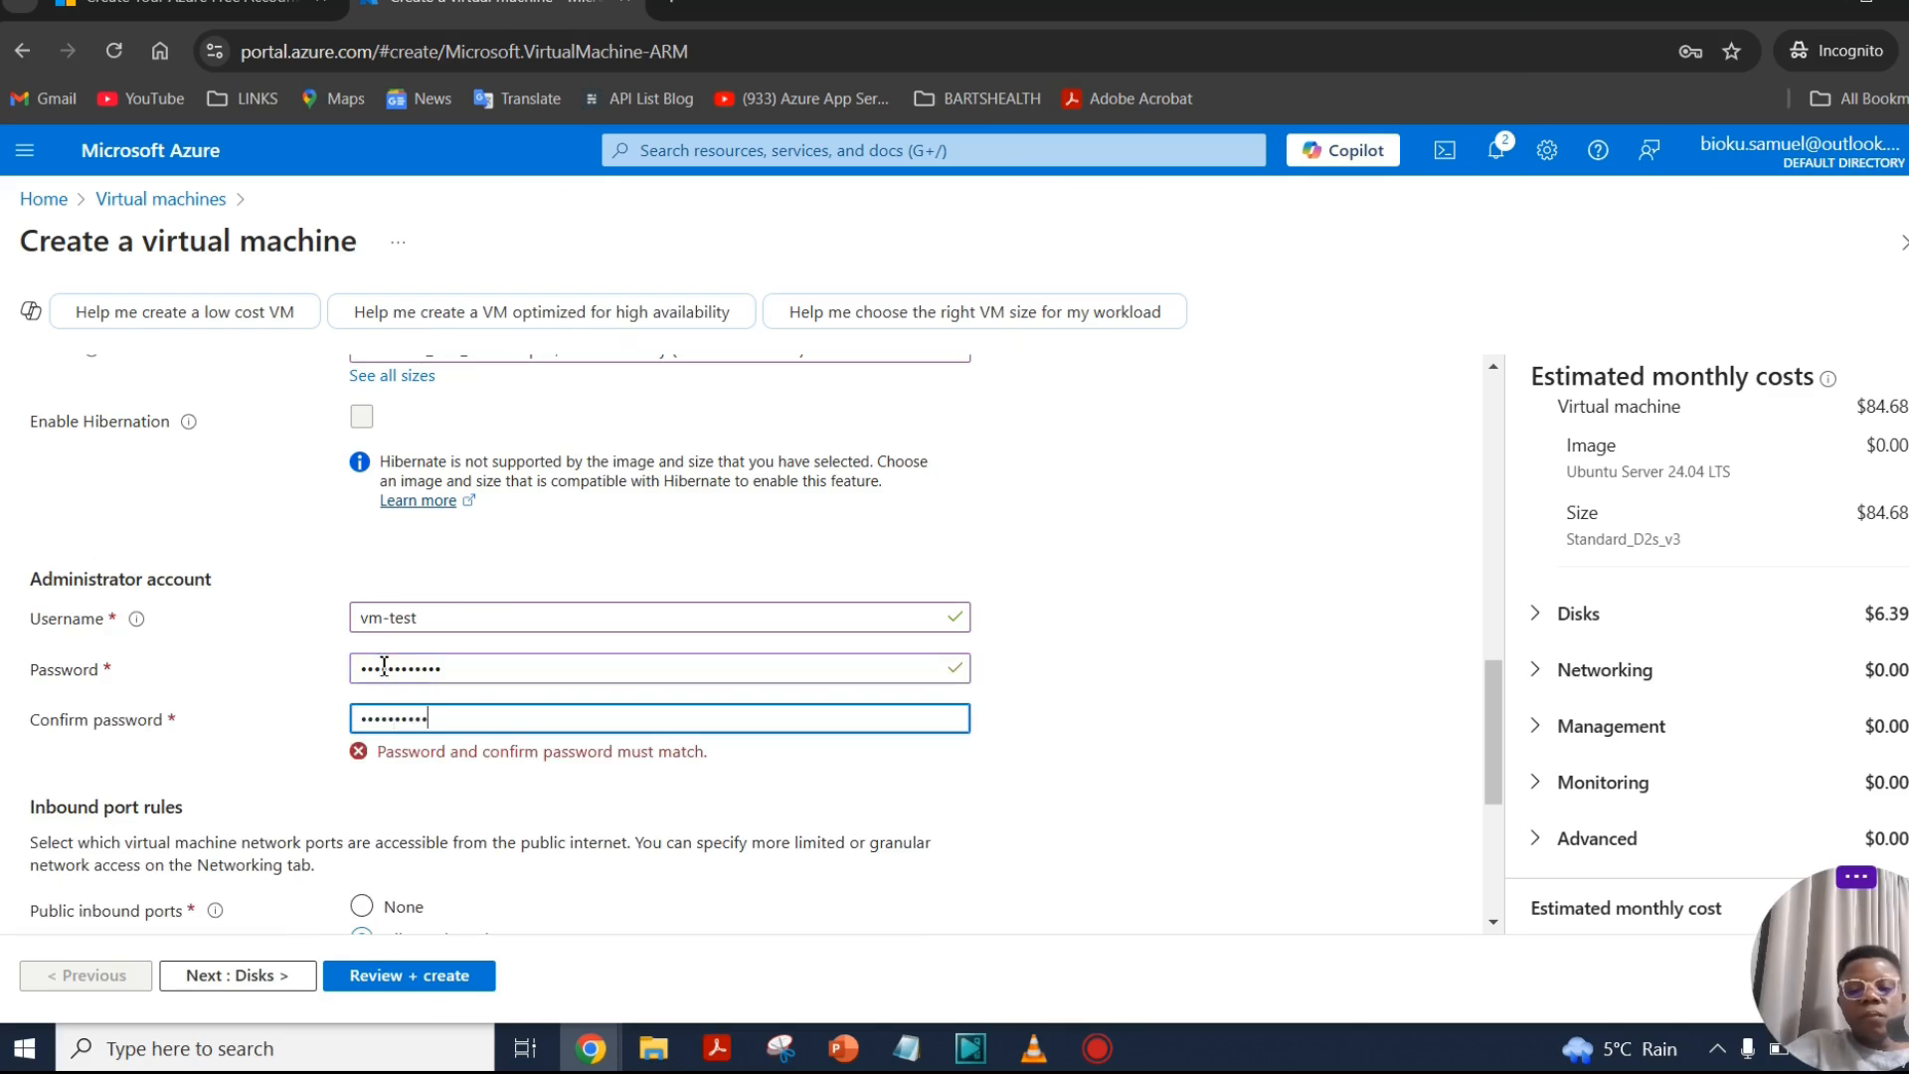
type("•")
Step: Set the public inbound ports to allow selected ports and choose RDP (3389) as the inbound port
scroll(1069, 603, "down", 1)
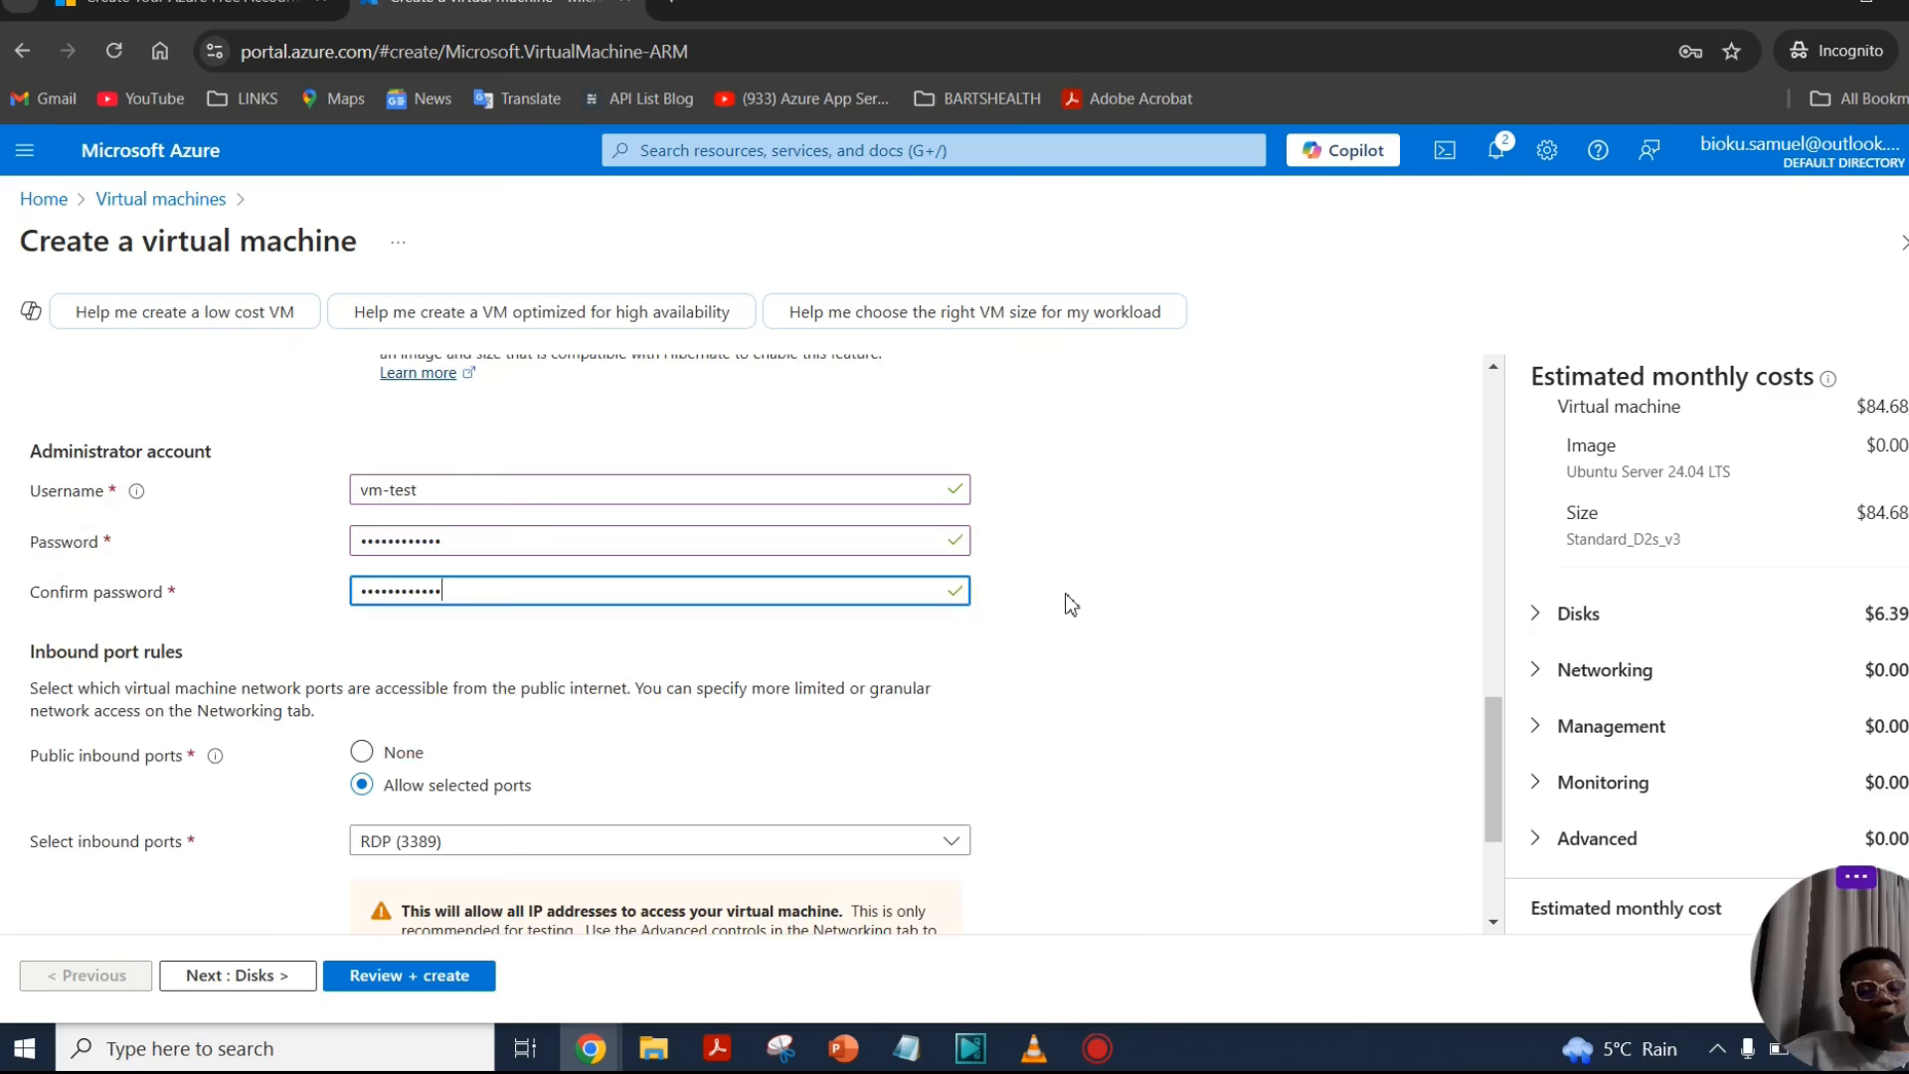
scroll(1065, 592, "down", 2)
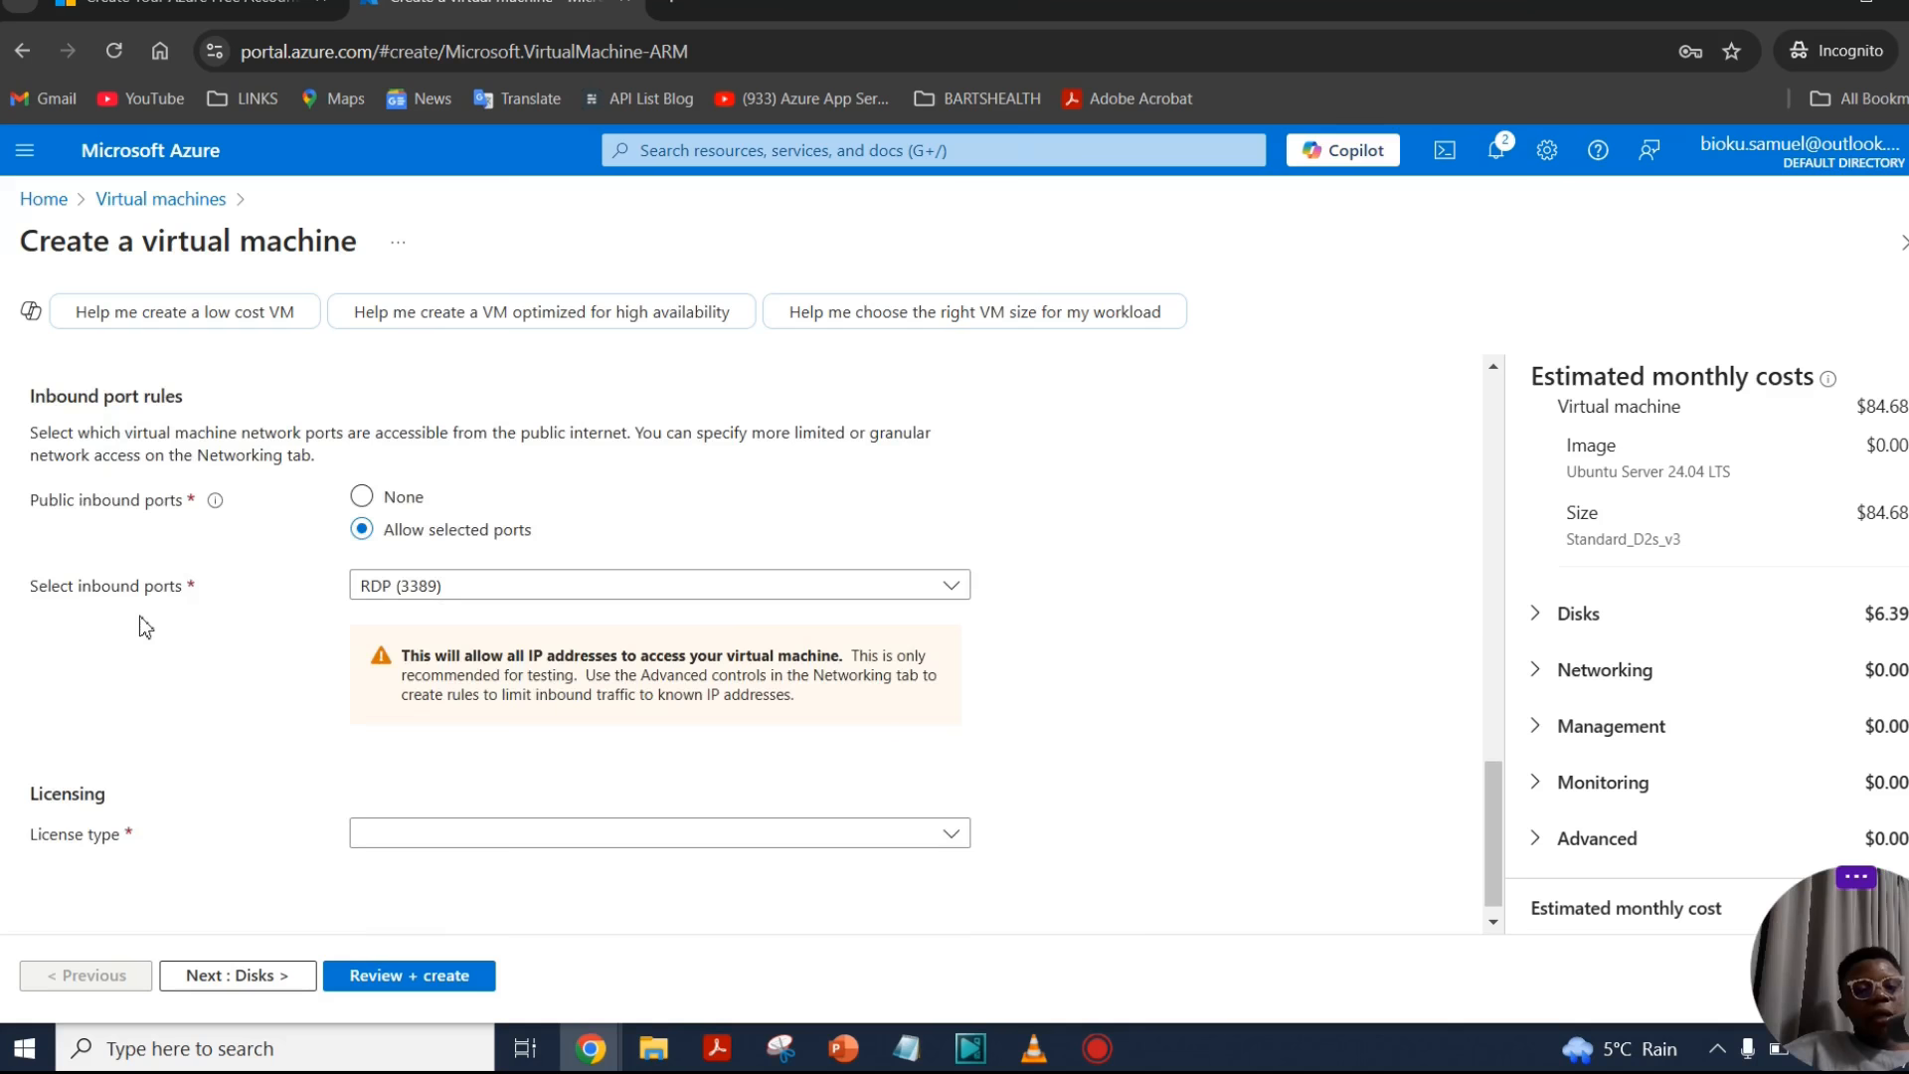
left_click_drag(39, 503, 152, 515)
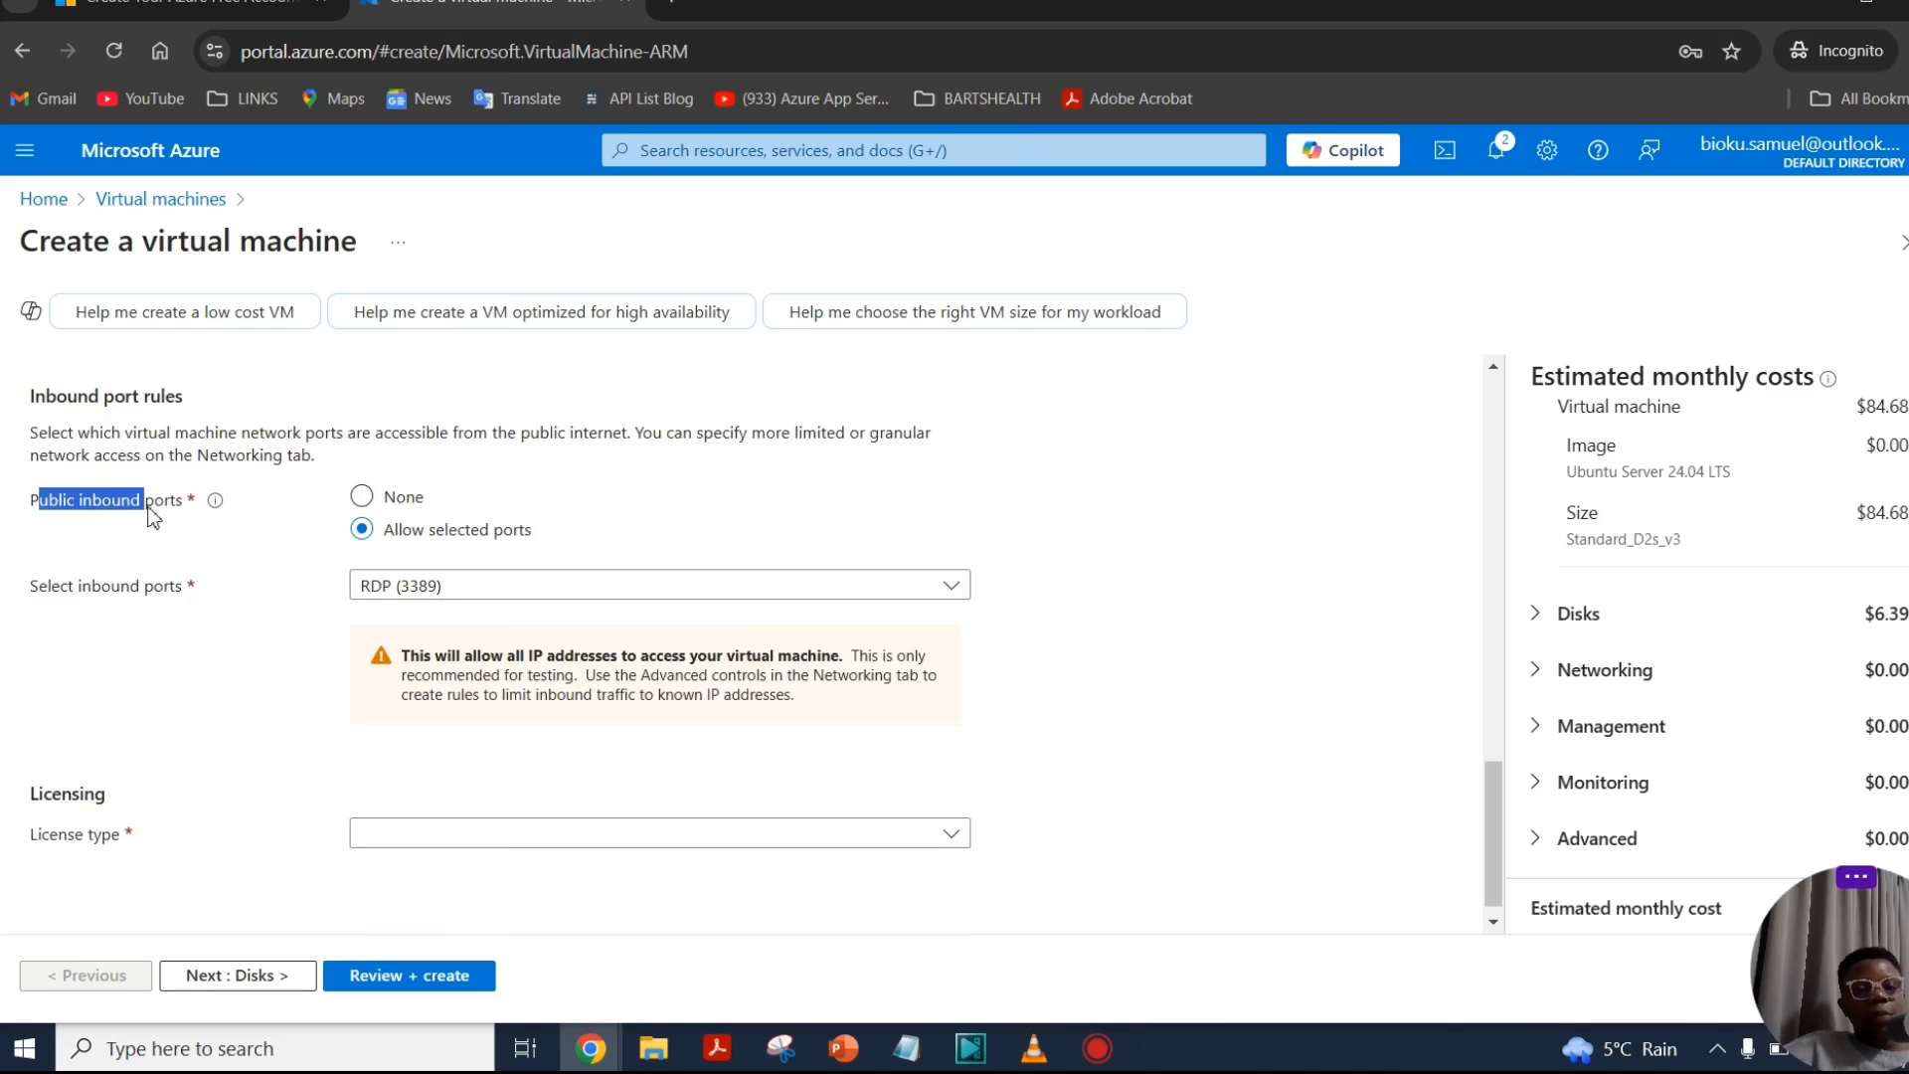
left_click(135, 519)
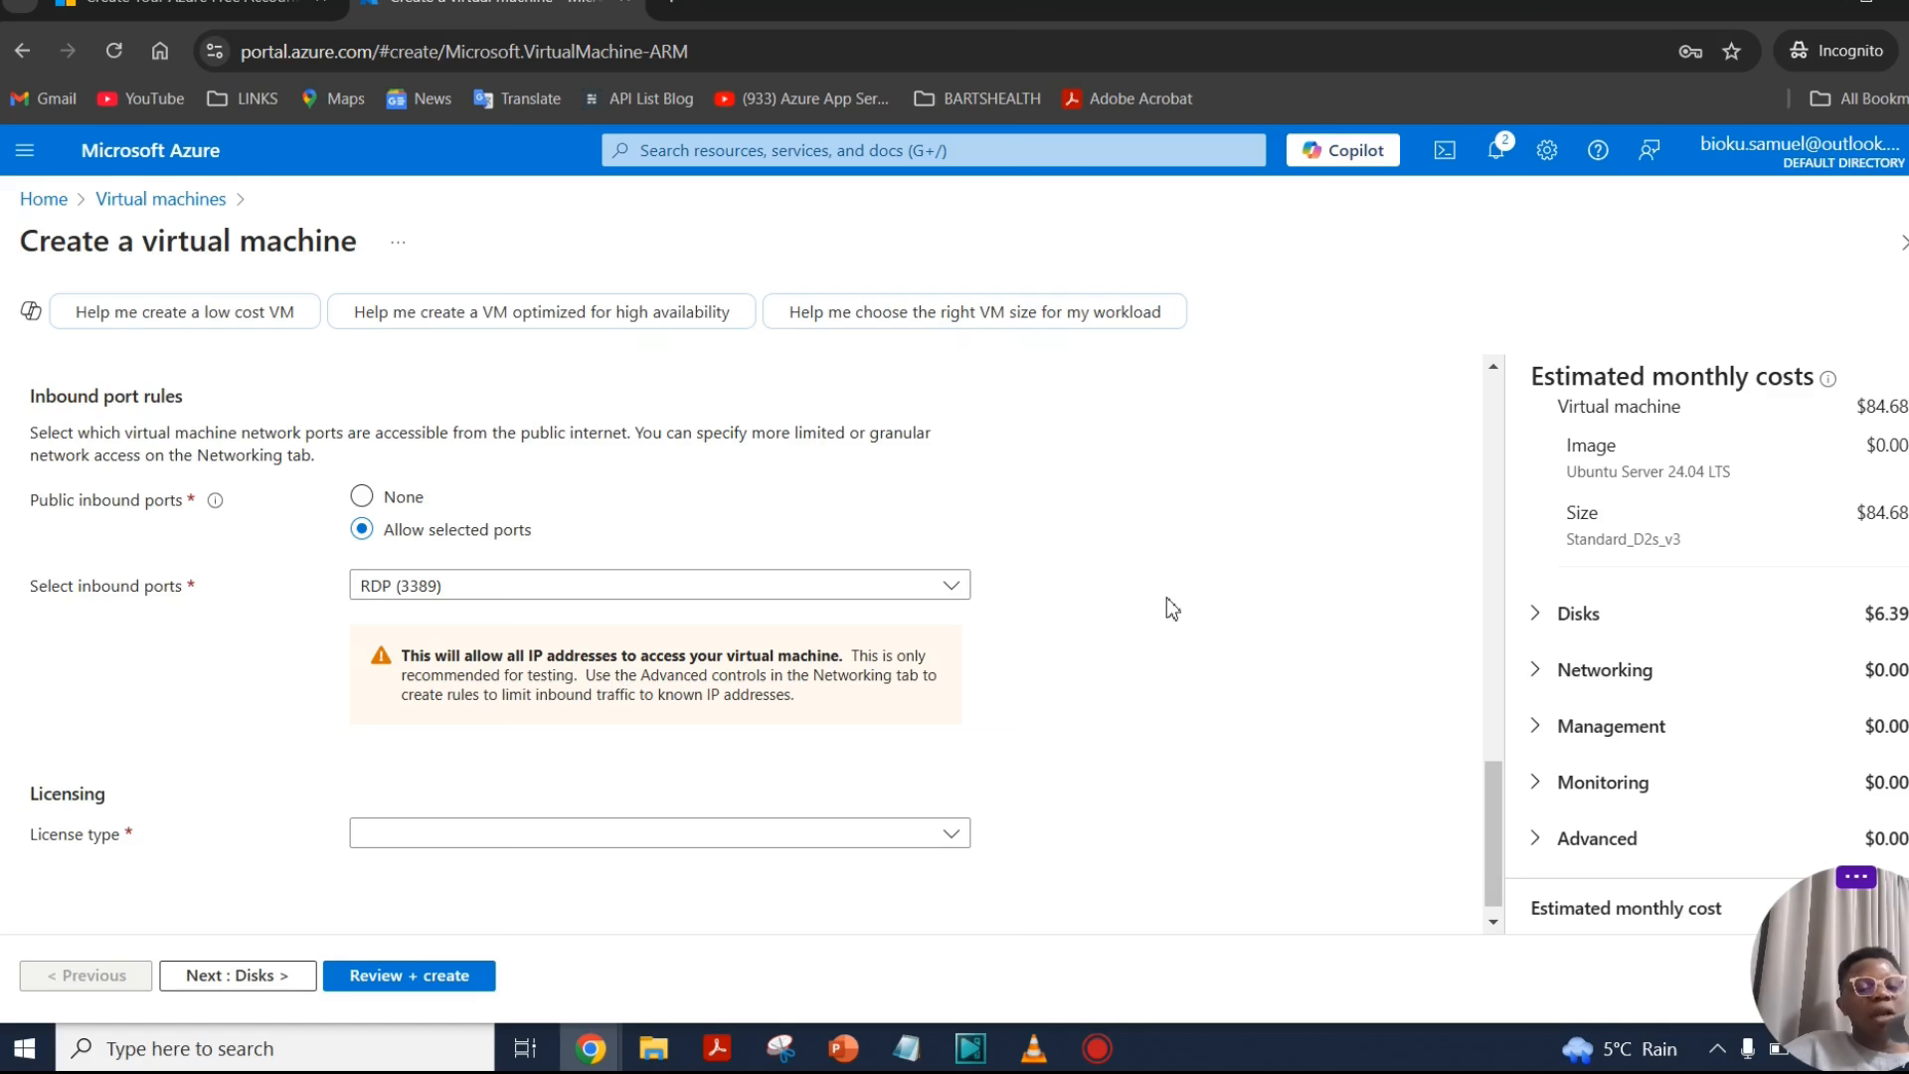
left_click(392, 497)
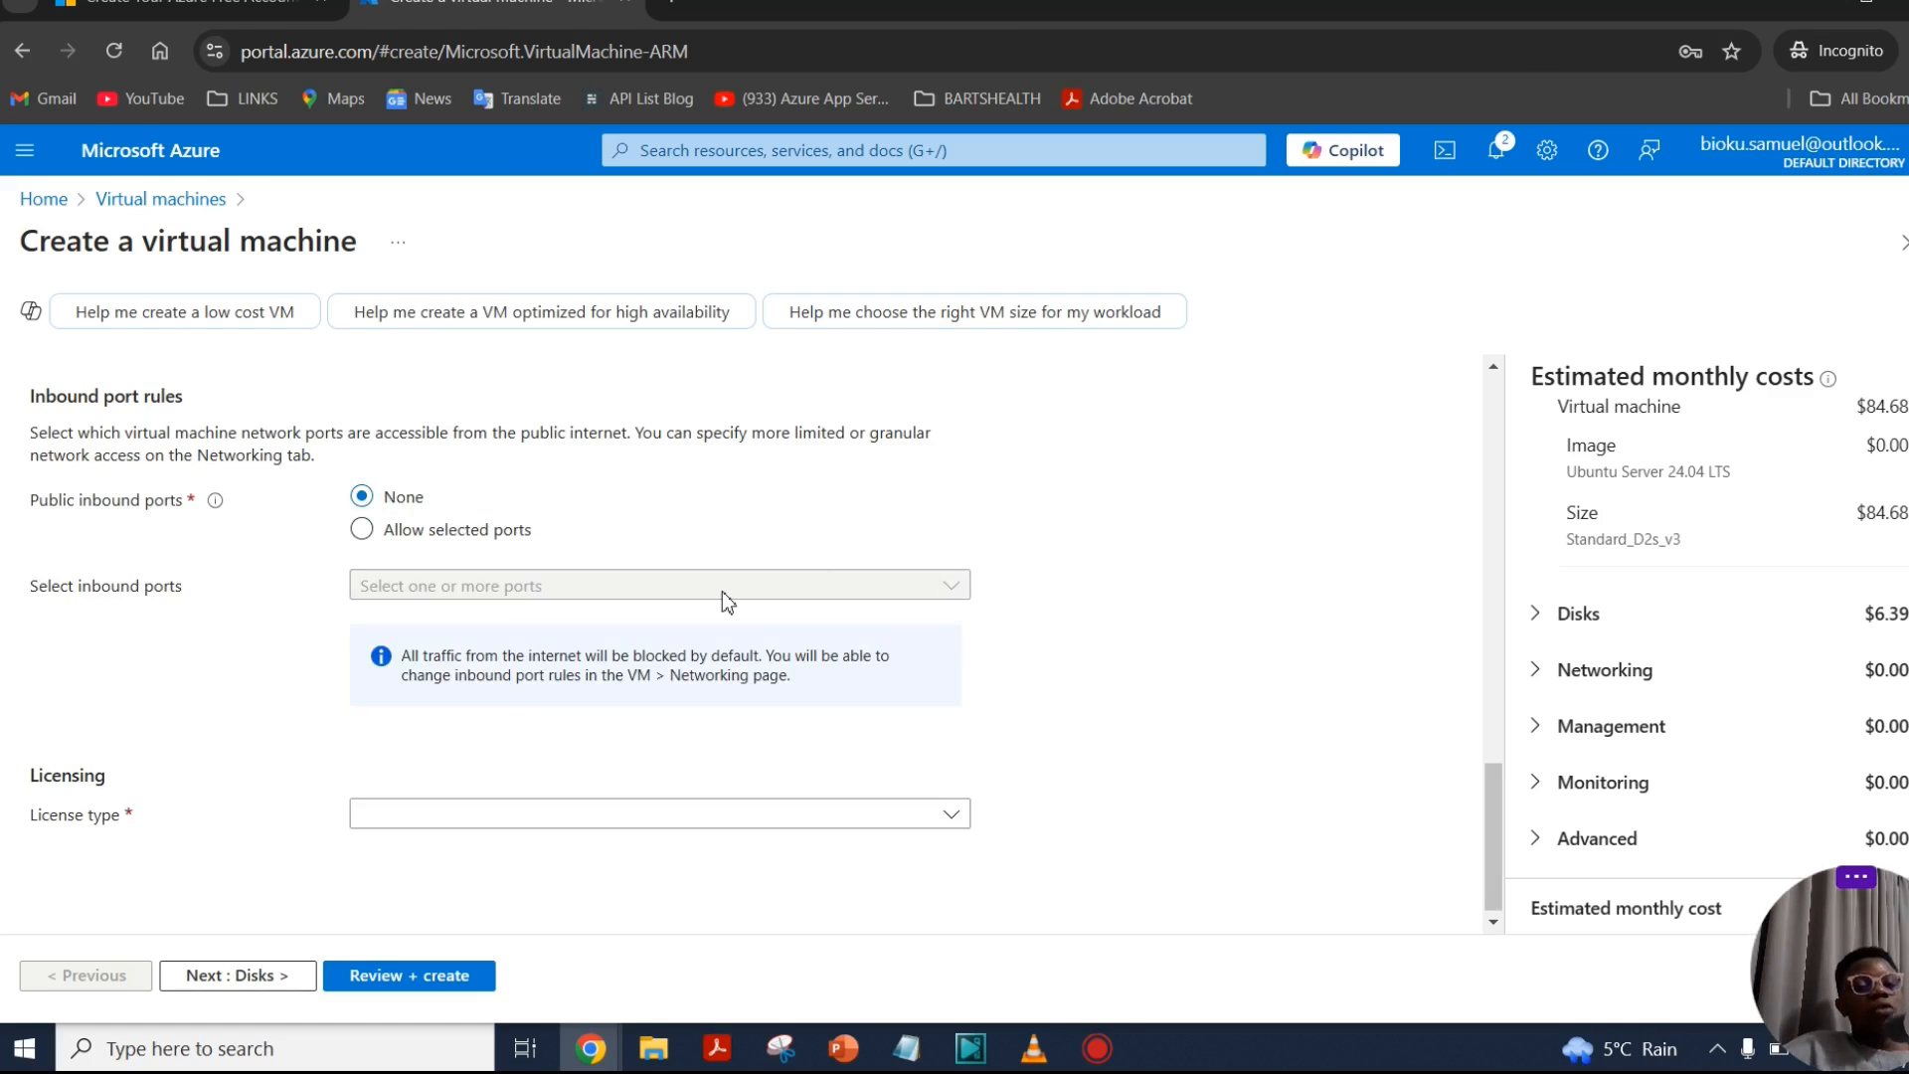
left_click(367, 547)
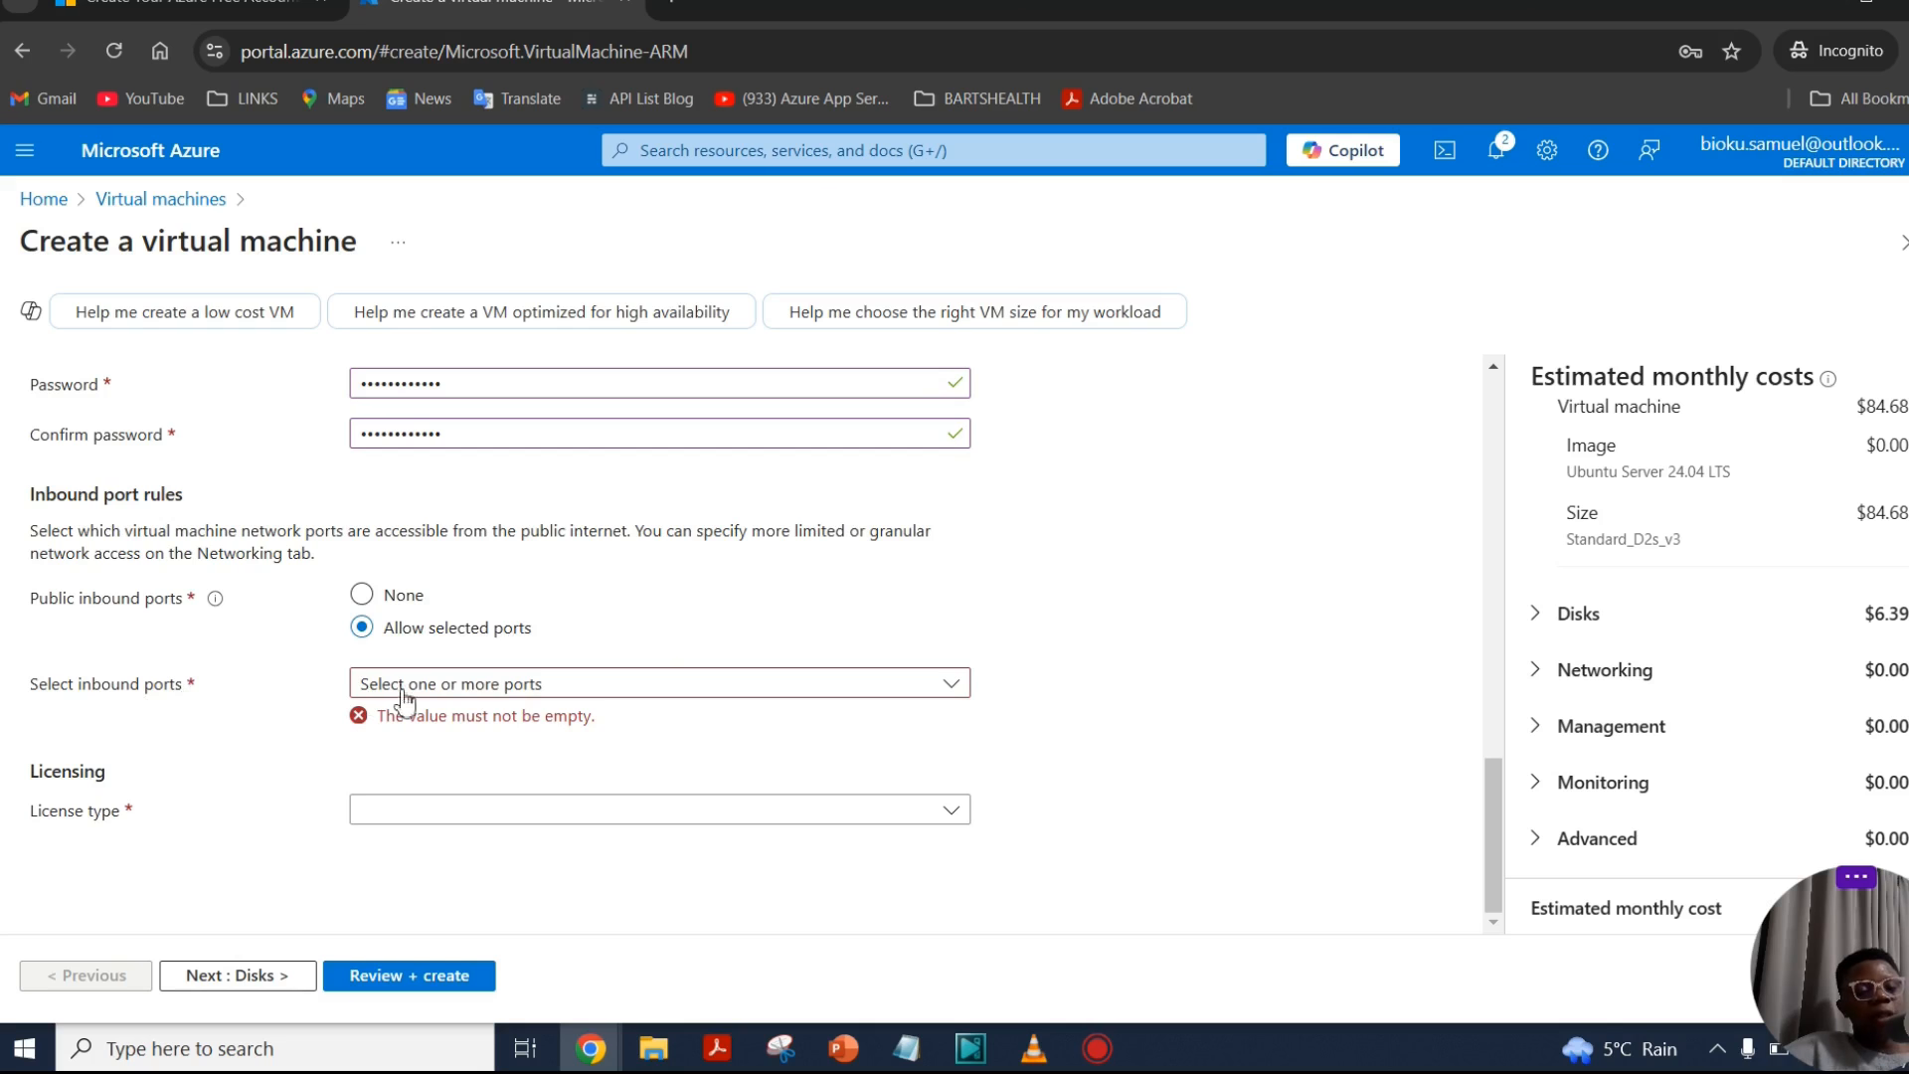
left_click(559, 688)
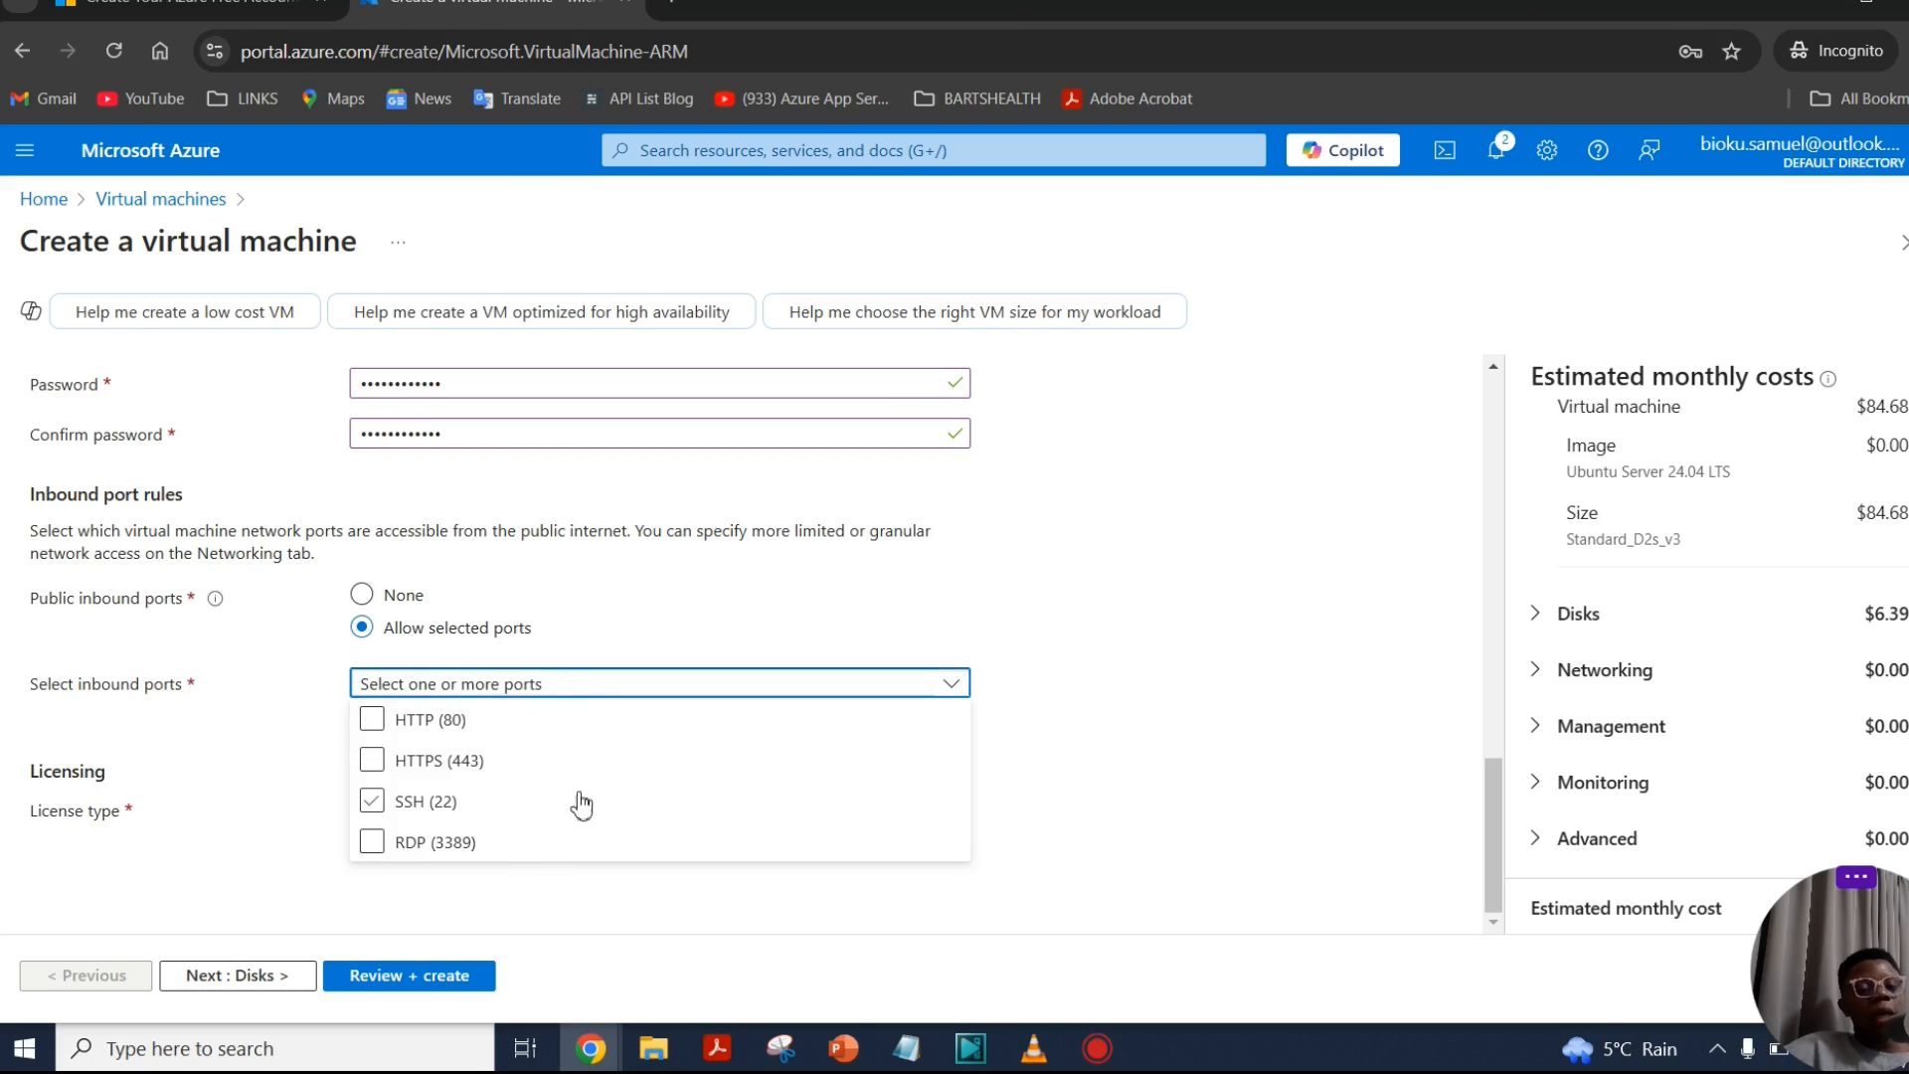
left_click(370, 768)
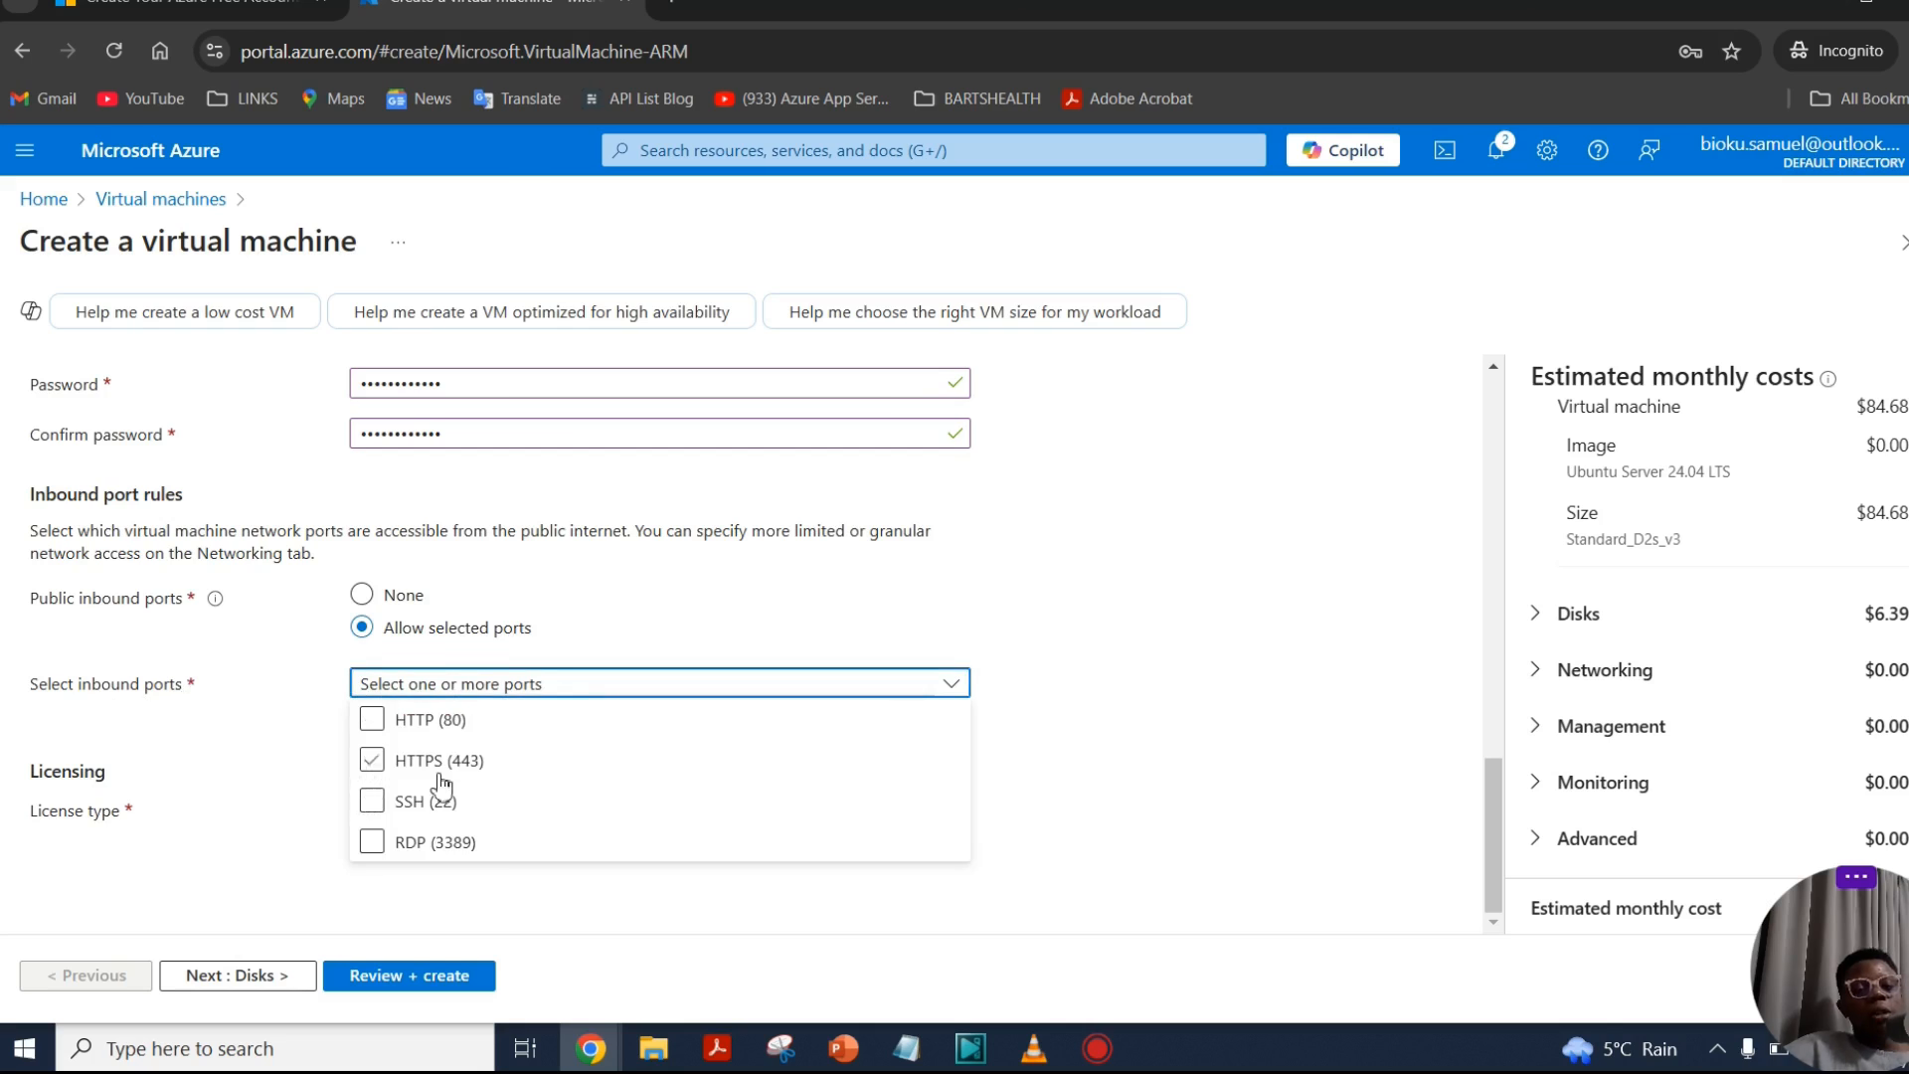
left_click(404, 843)
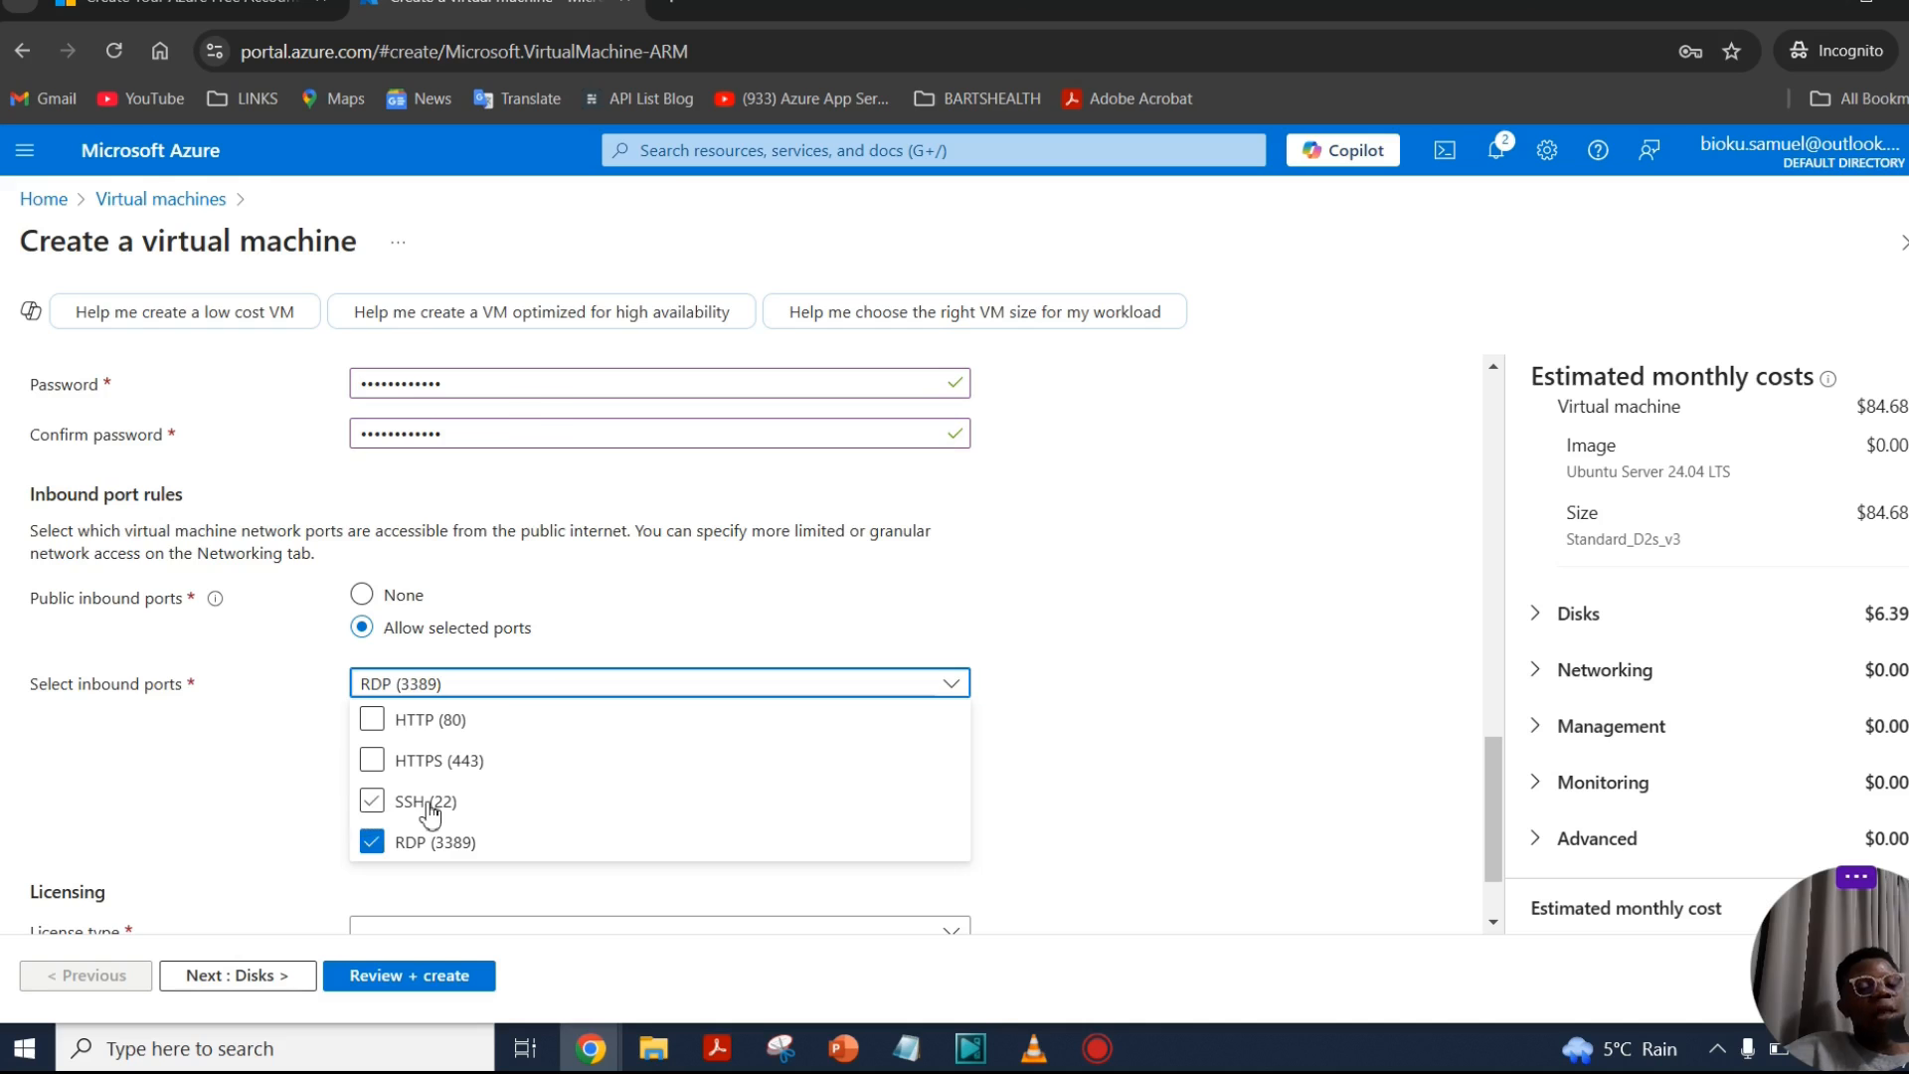
left_click(1076, 733)
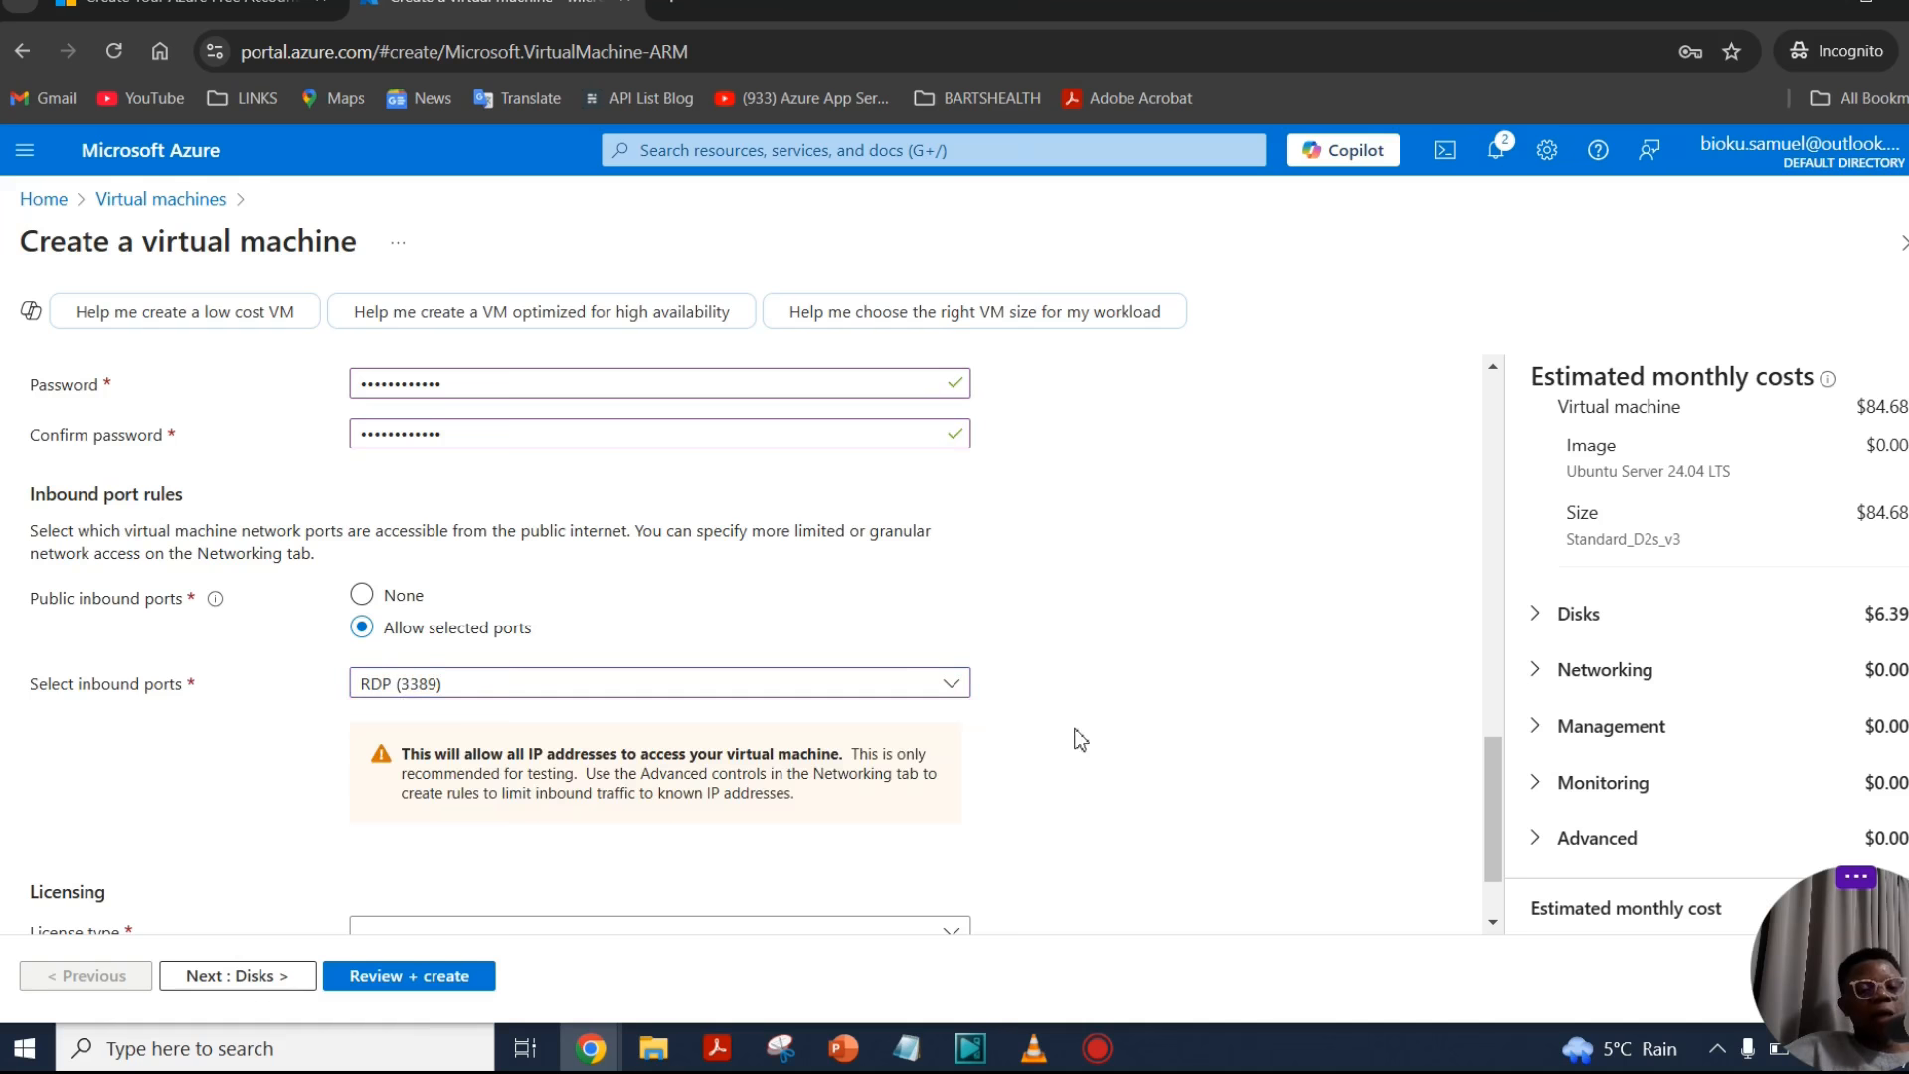
Step: Set the license type to Windows client and tick the licensing confirmation
scroll(1123, 733, "down", 1)
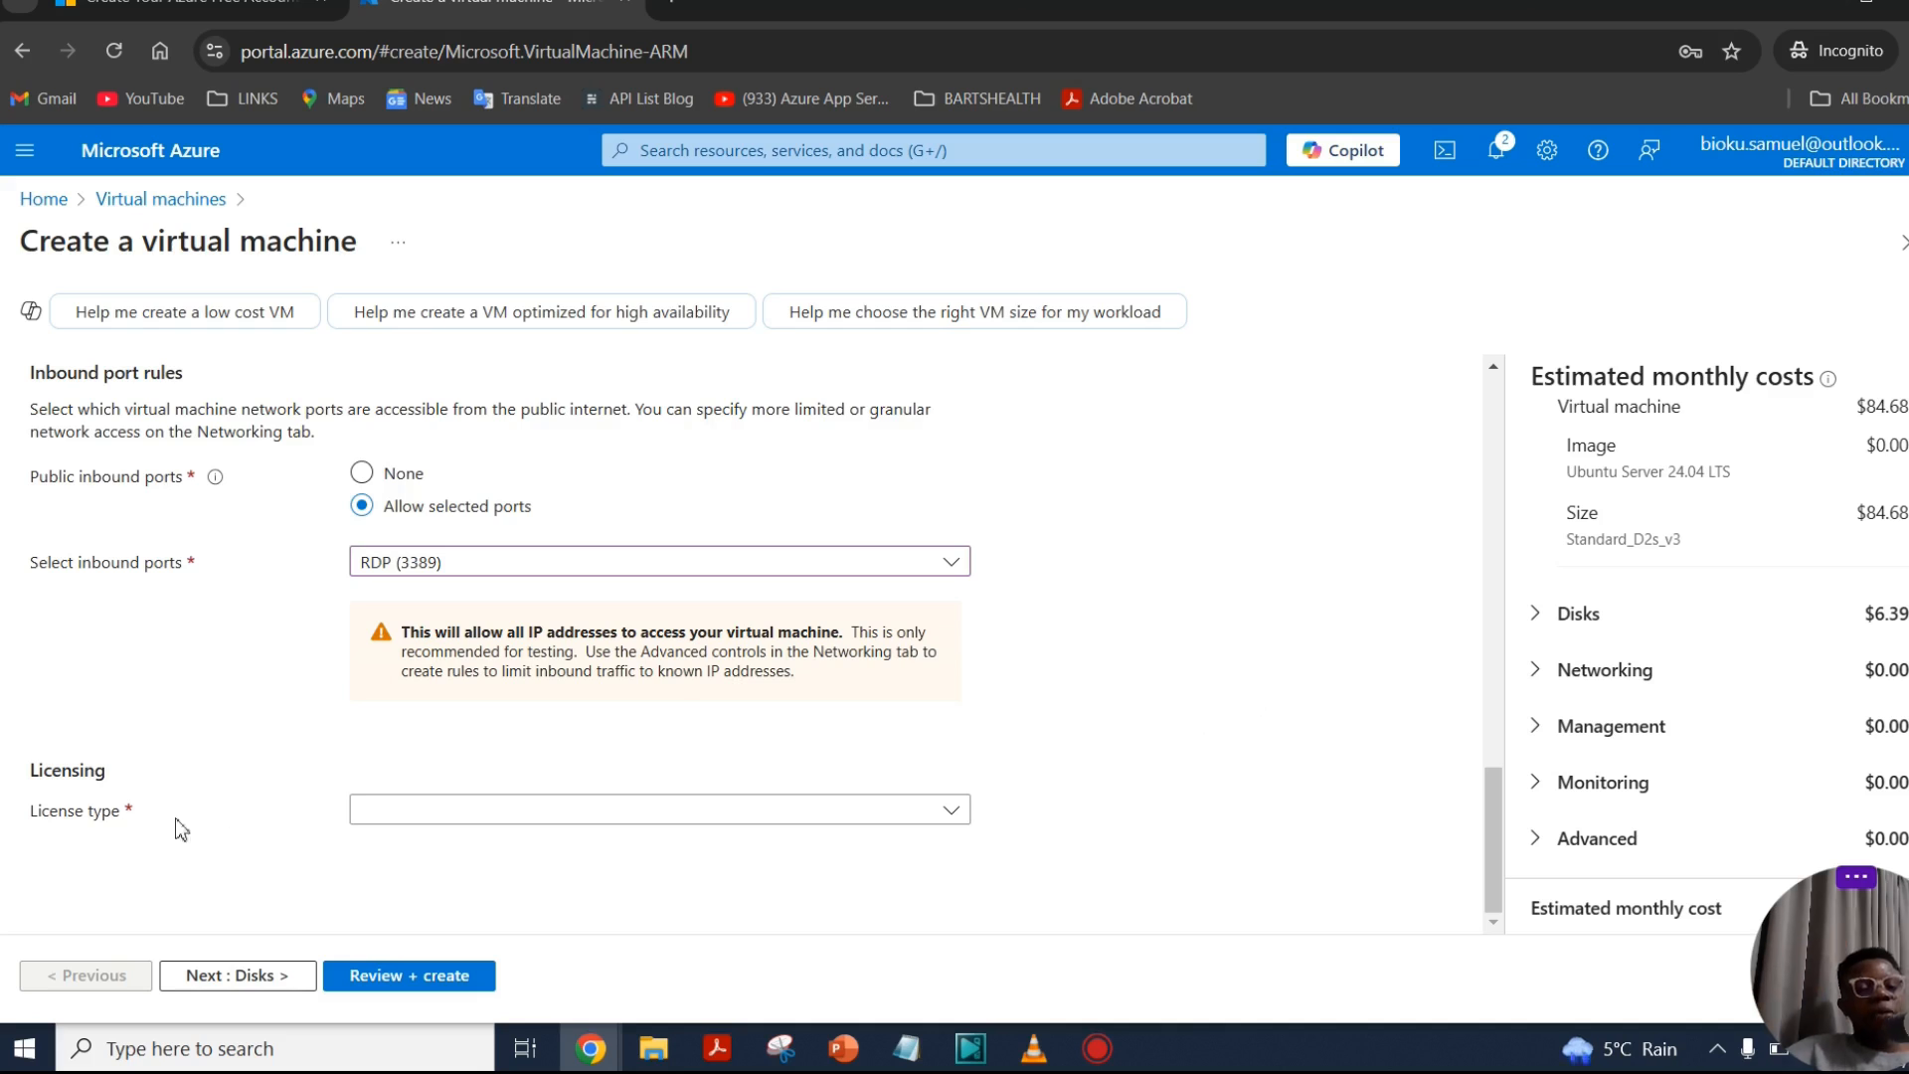
left_click(402, 813)
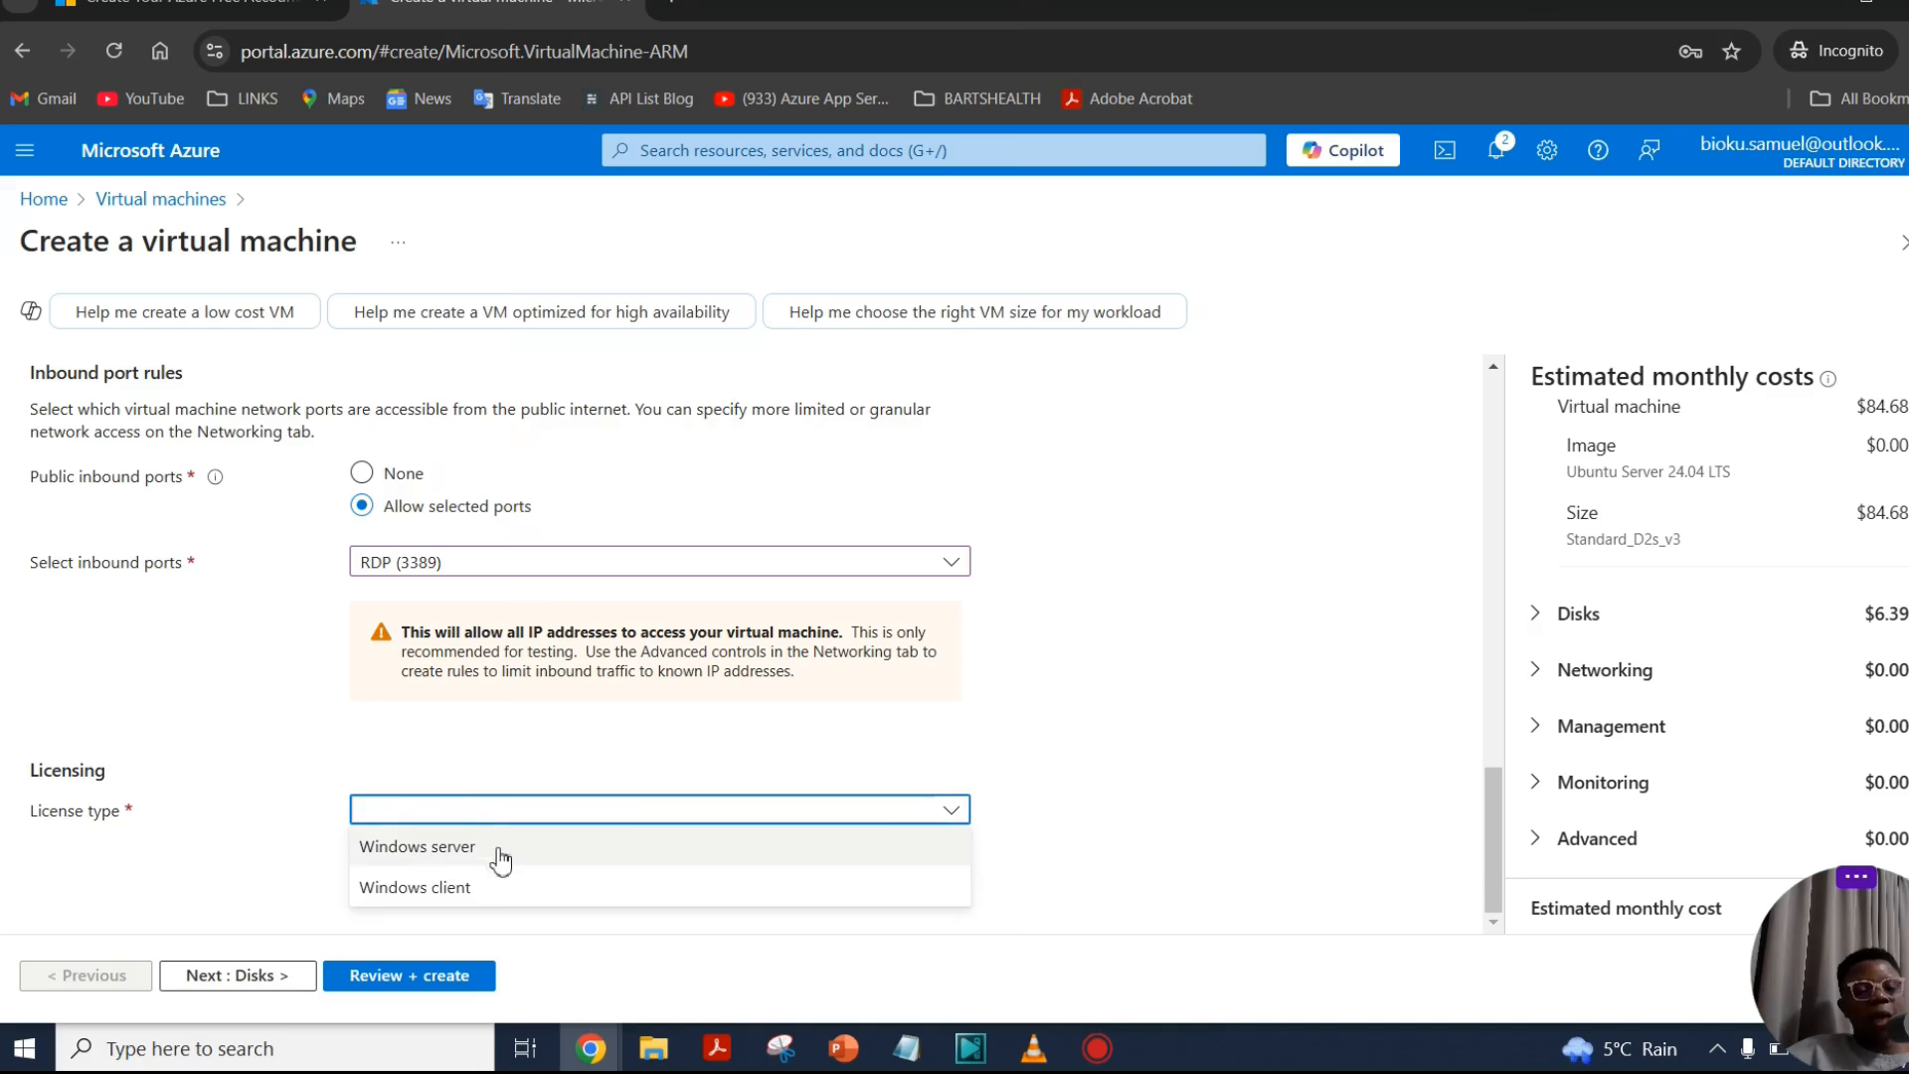
left_click(439, 891)
scroll(99, 885, "down", 1)
left_click(43, 832)
Step: Review the virtual machine's basic settings, from the project and instance details to the licensing section
scroll(311, 682, "up", 3)
scroll(456, 839, "down", 3)
scroll(388, 803, "up", 1)
scroll(388, 804, "up", 15)
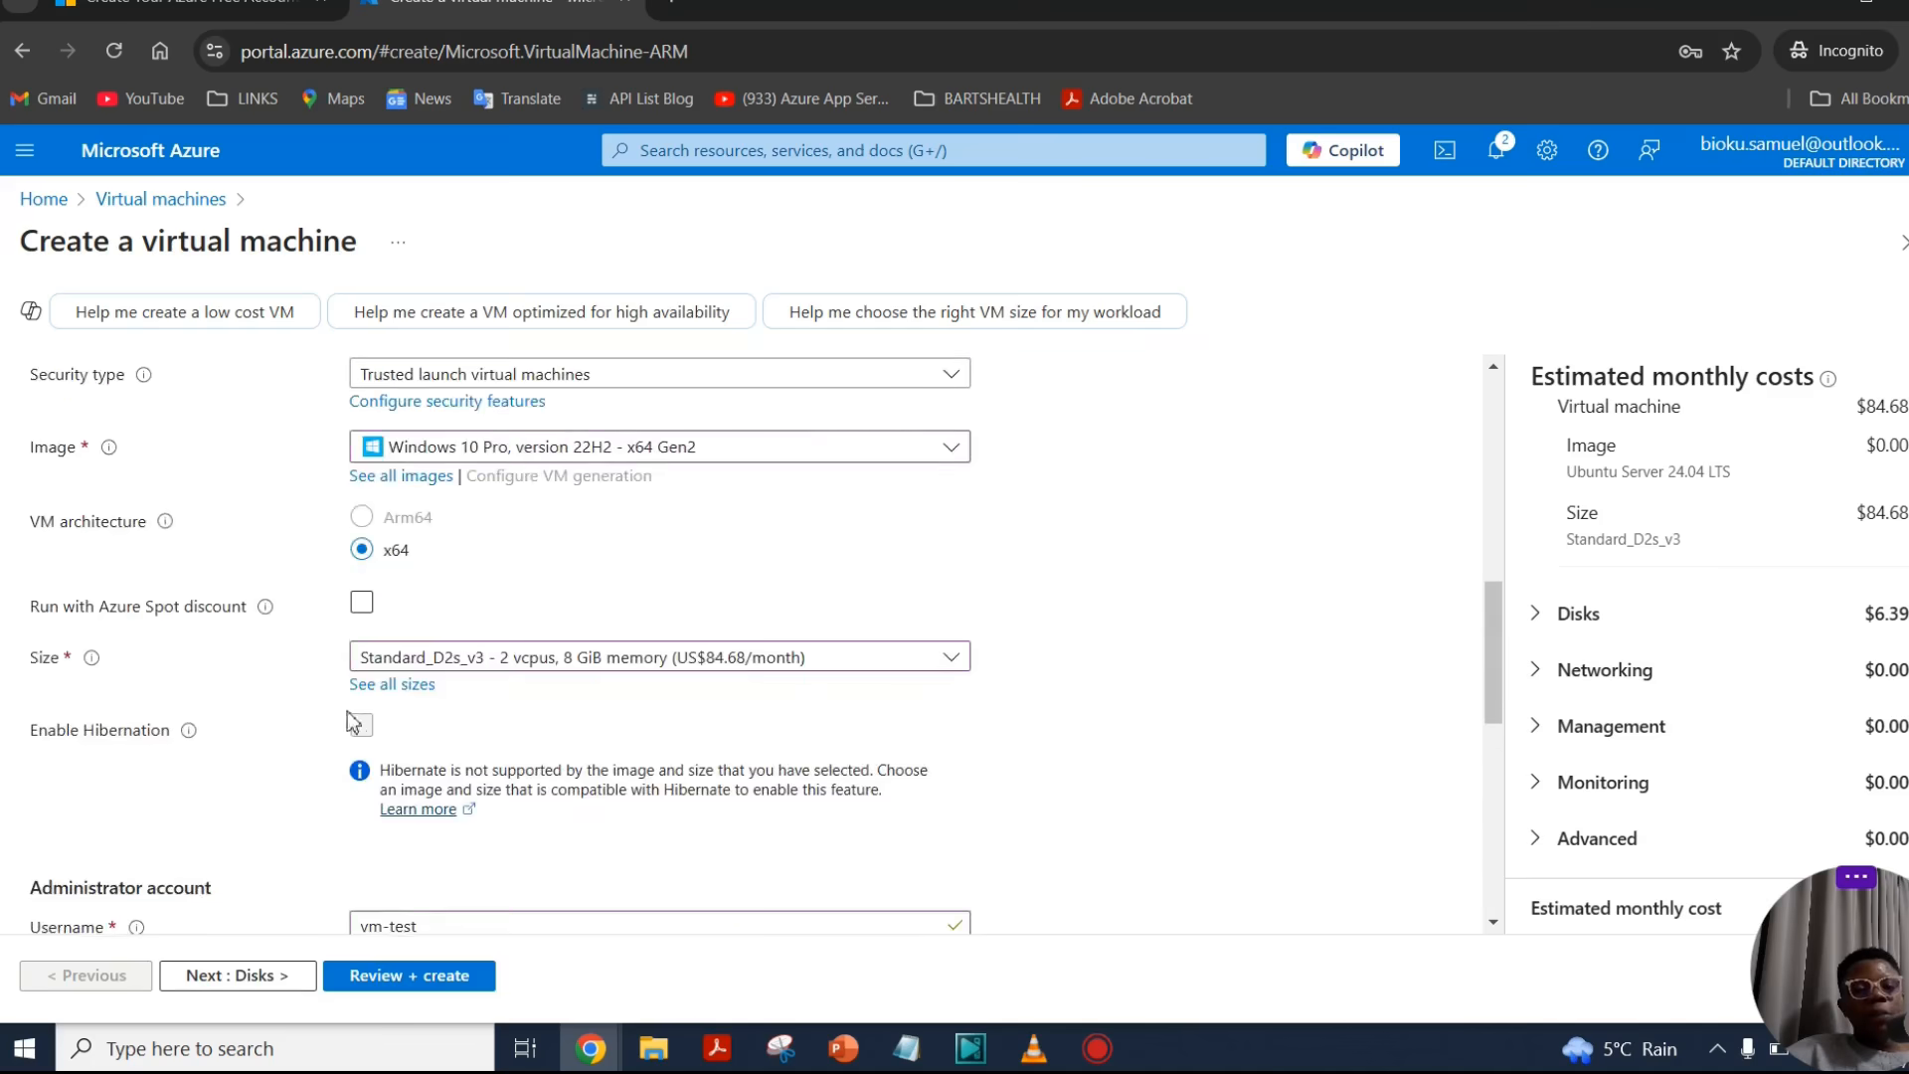
scroll(289, 738, "down", 15)
scroll(284, 672, "up", 10)
scroll(278, 661, "up", 5)
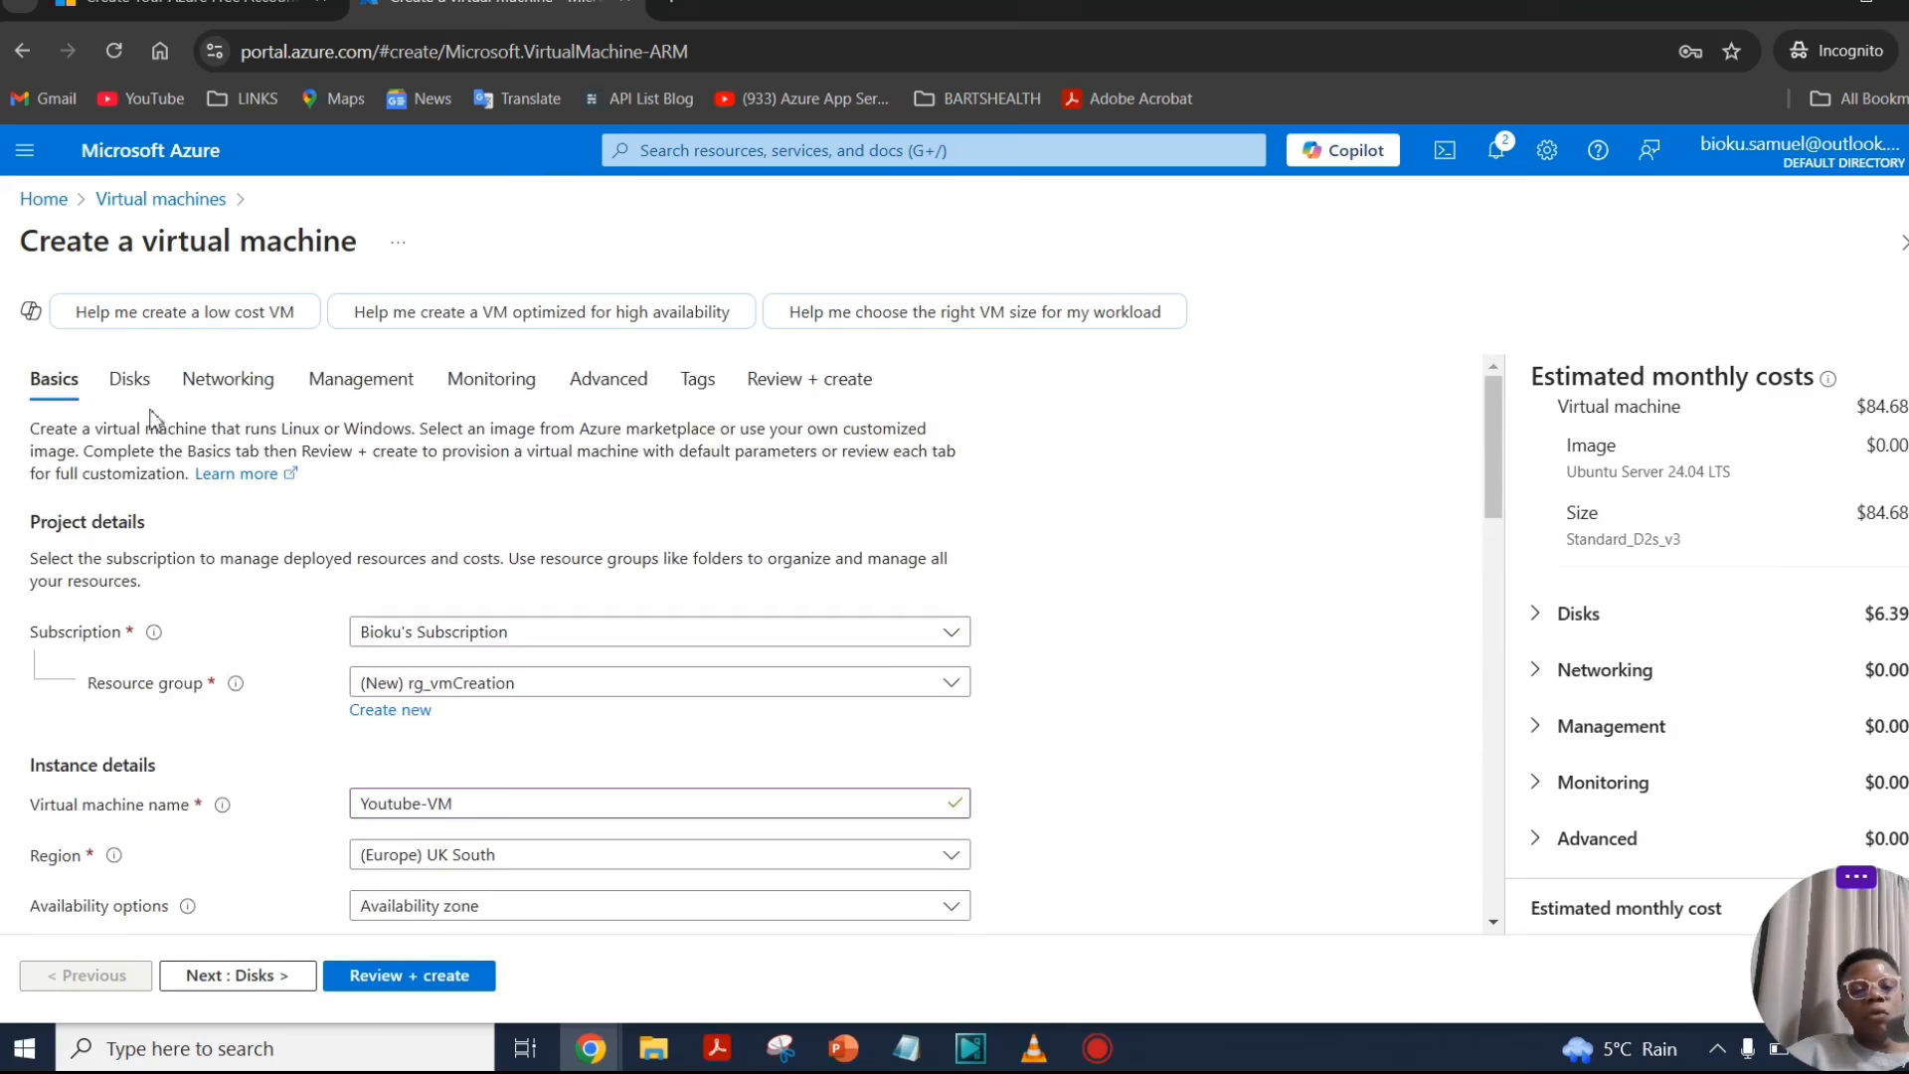
Step: Set the virtual machine's OS disk size to 256 GiB (P15)
left_click(131, 387)
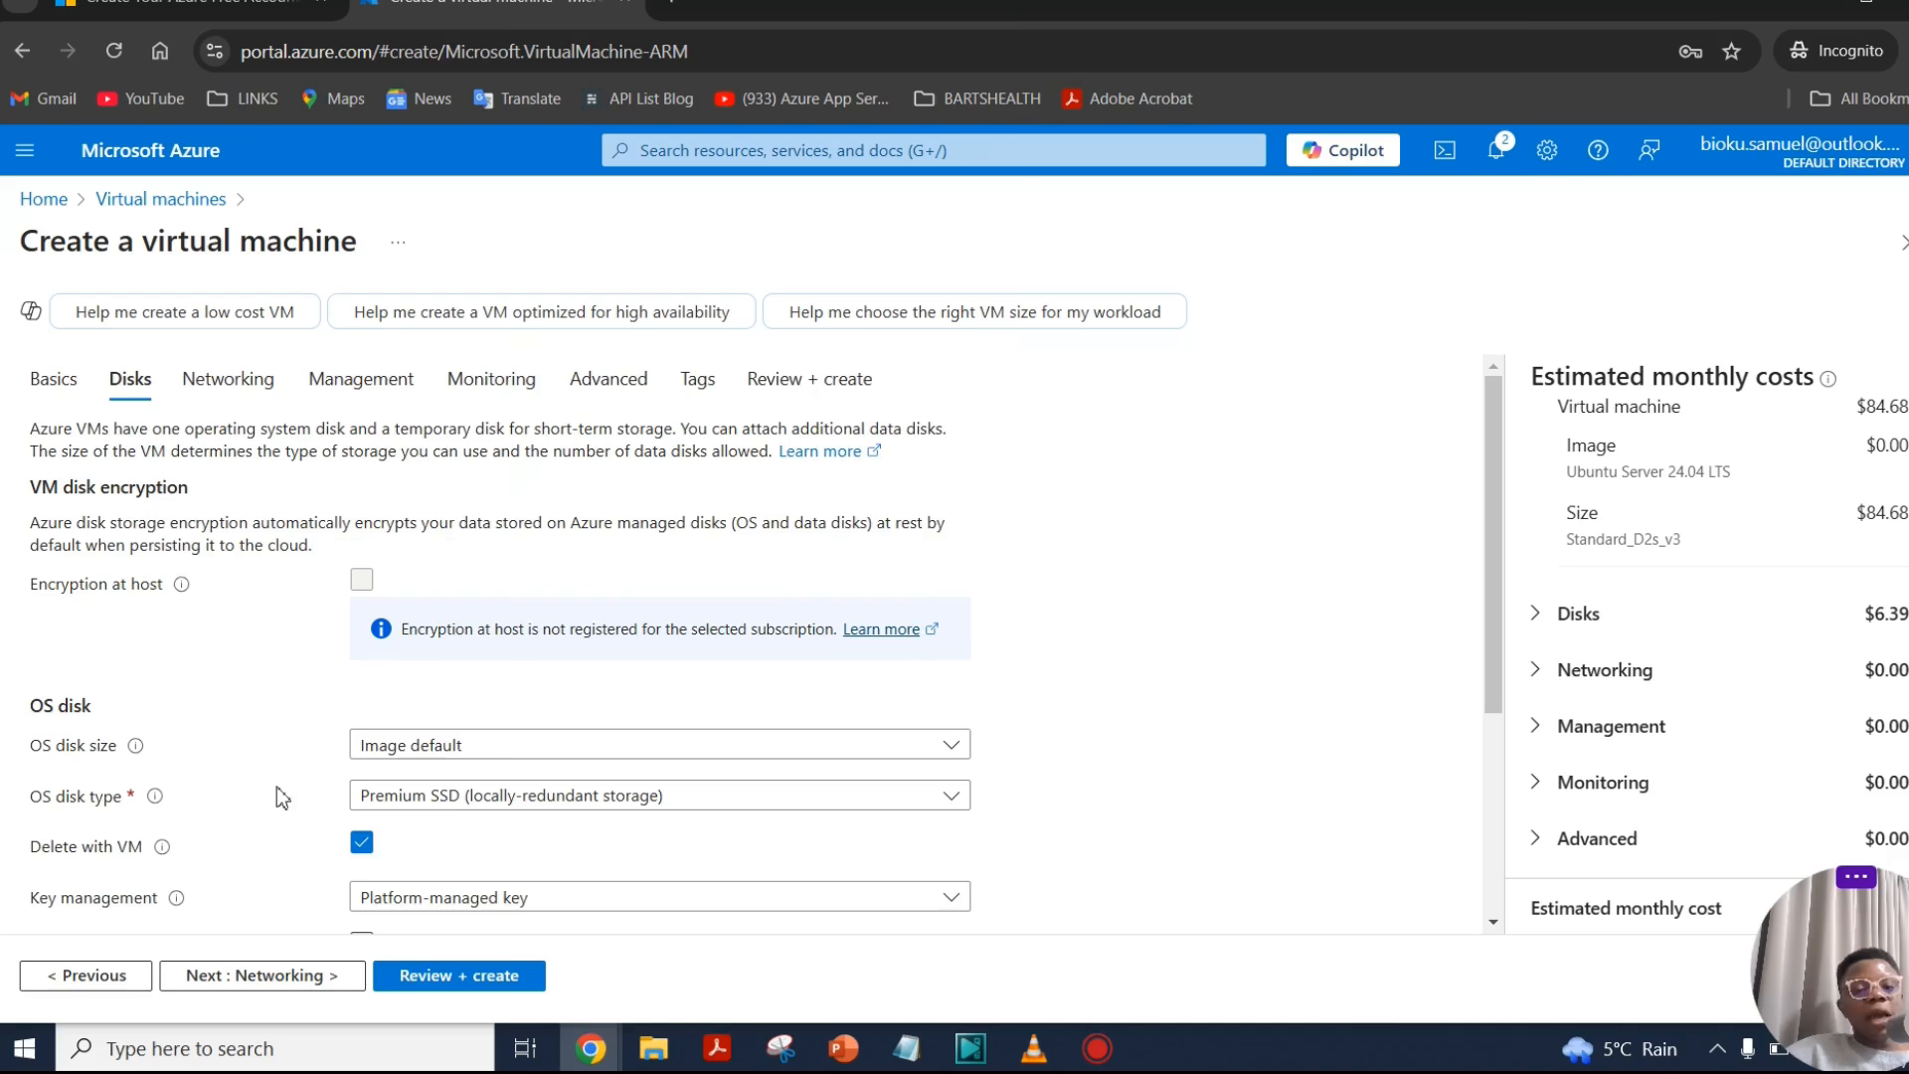
scroll(281, 796, "down", 1)
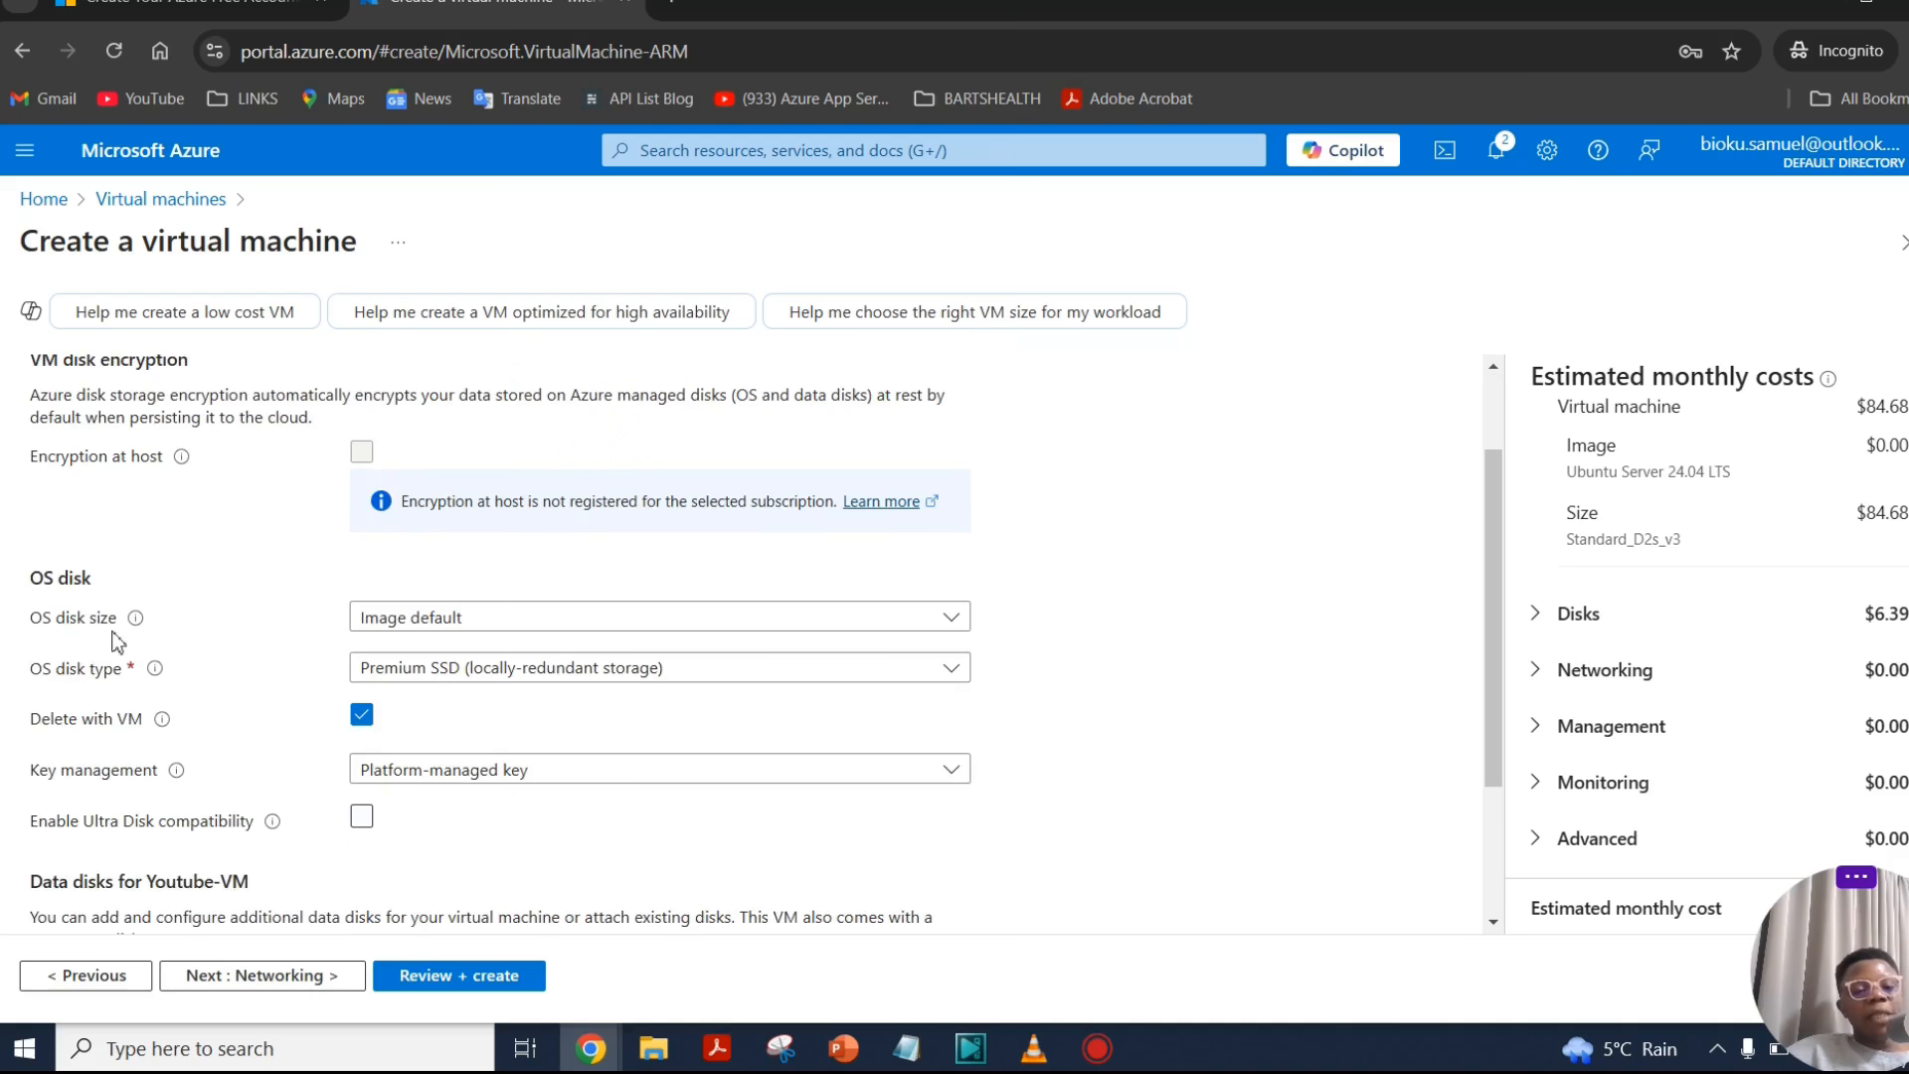
left_click(550, 620)
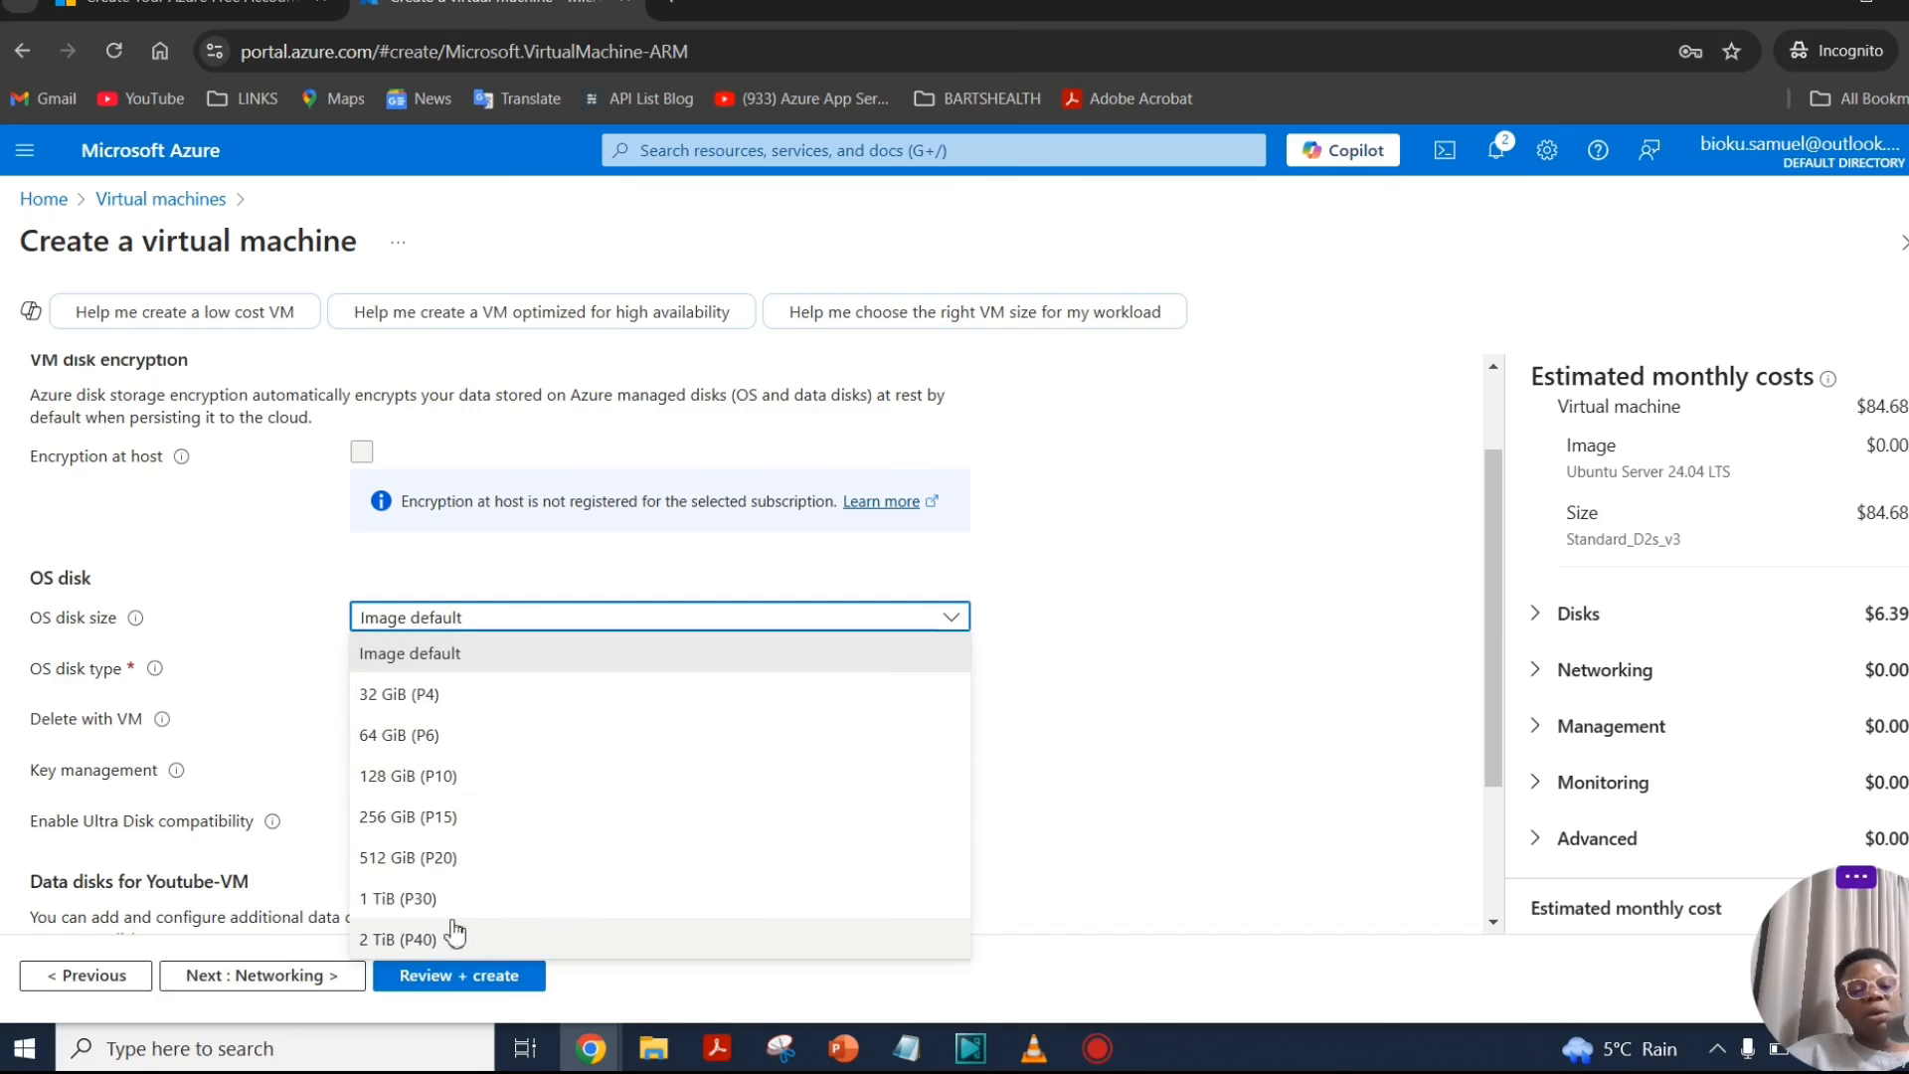
left_click(505, 824)
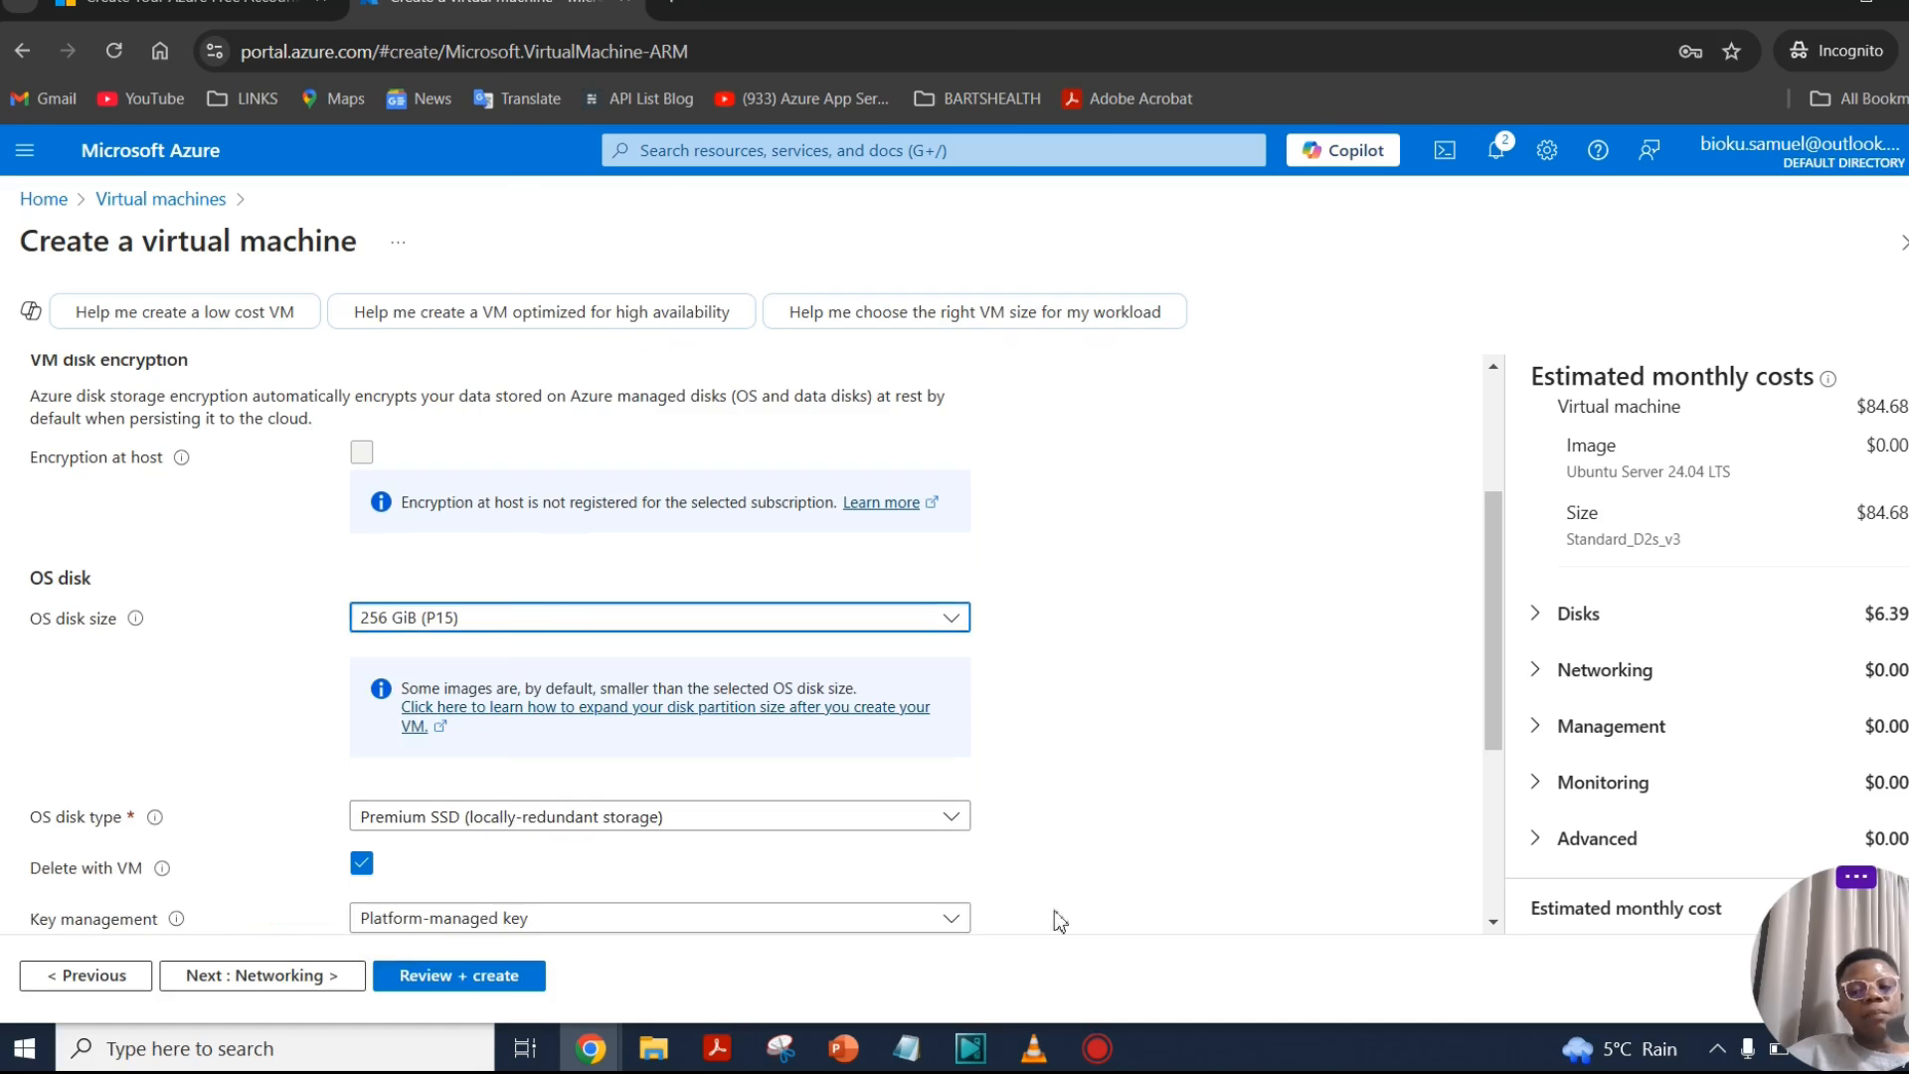
Step: Examine the available OS disk types, the key management setting and the data disk section
scroll(108, 699, "down", 2)
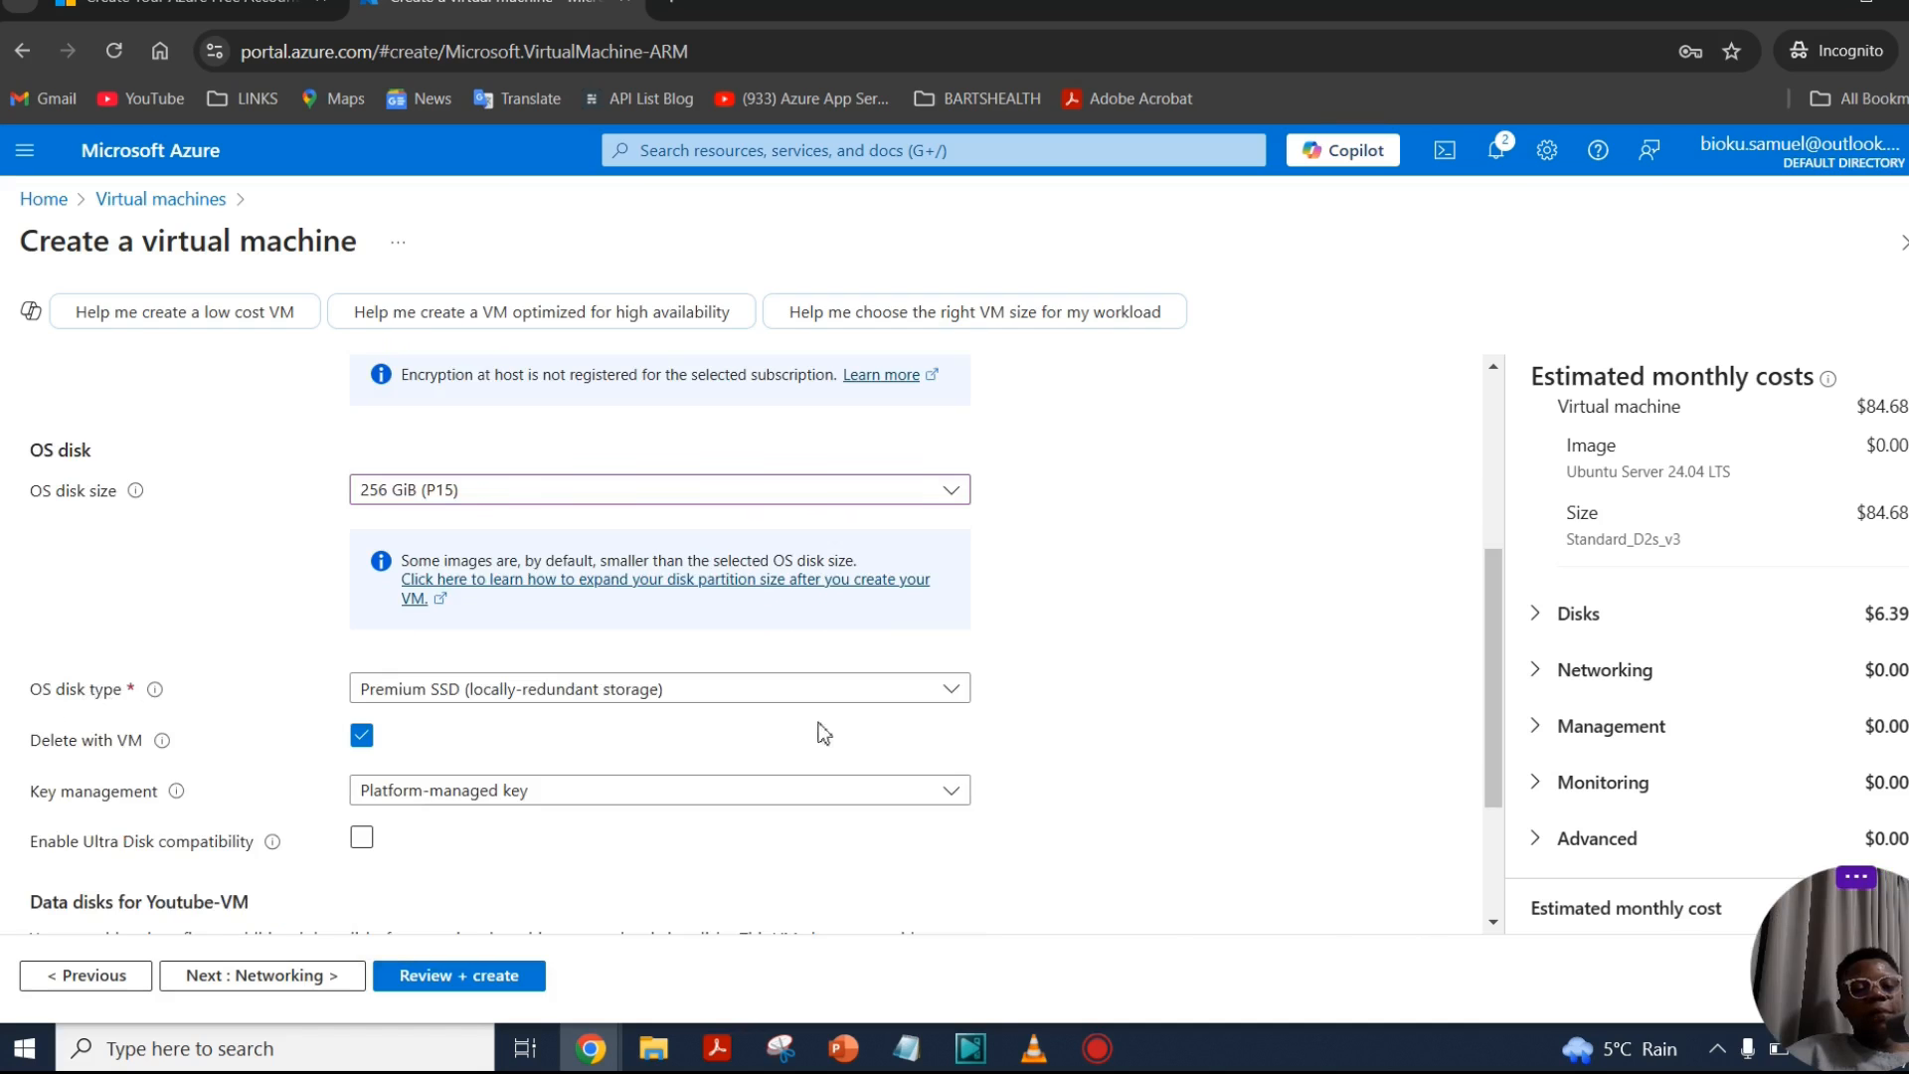
left_click(875, 696)
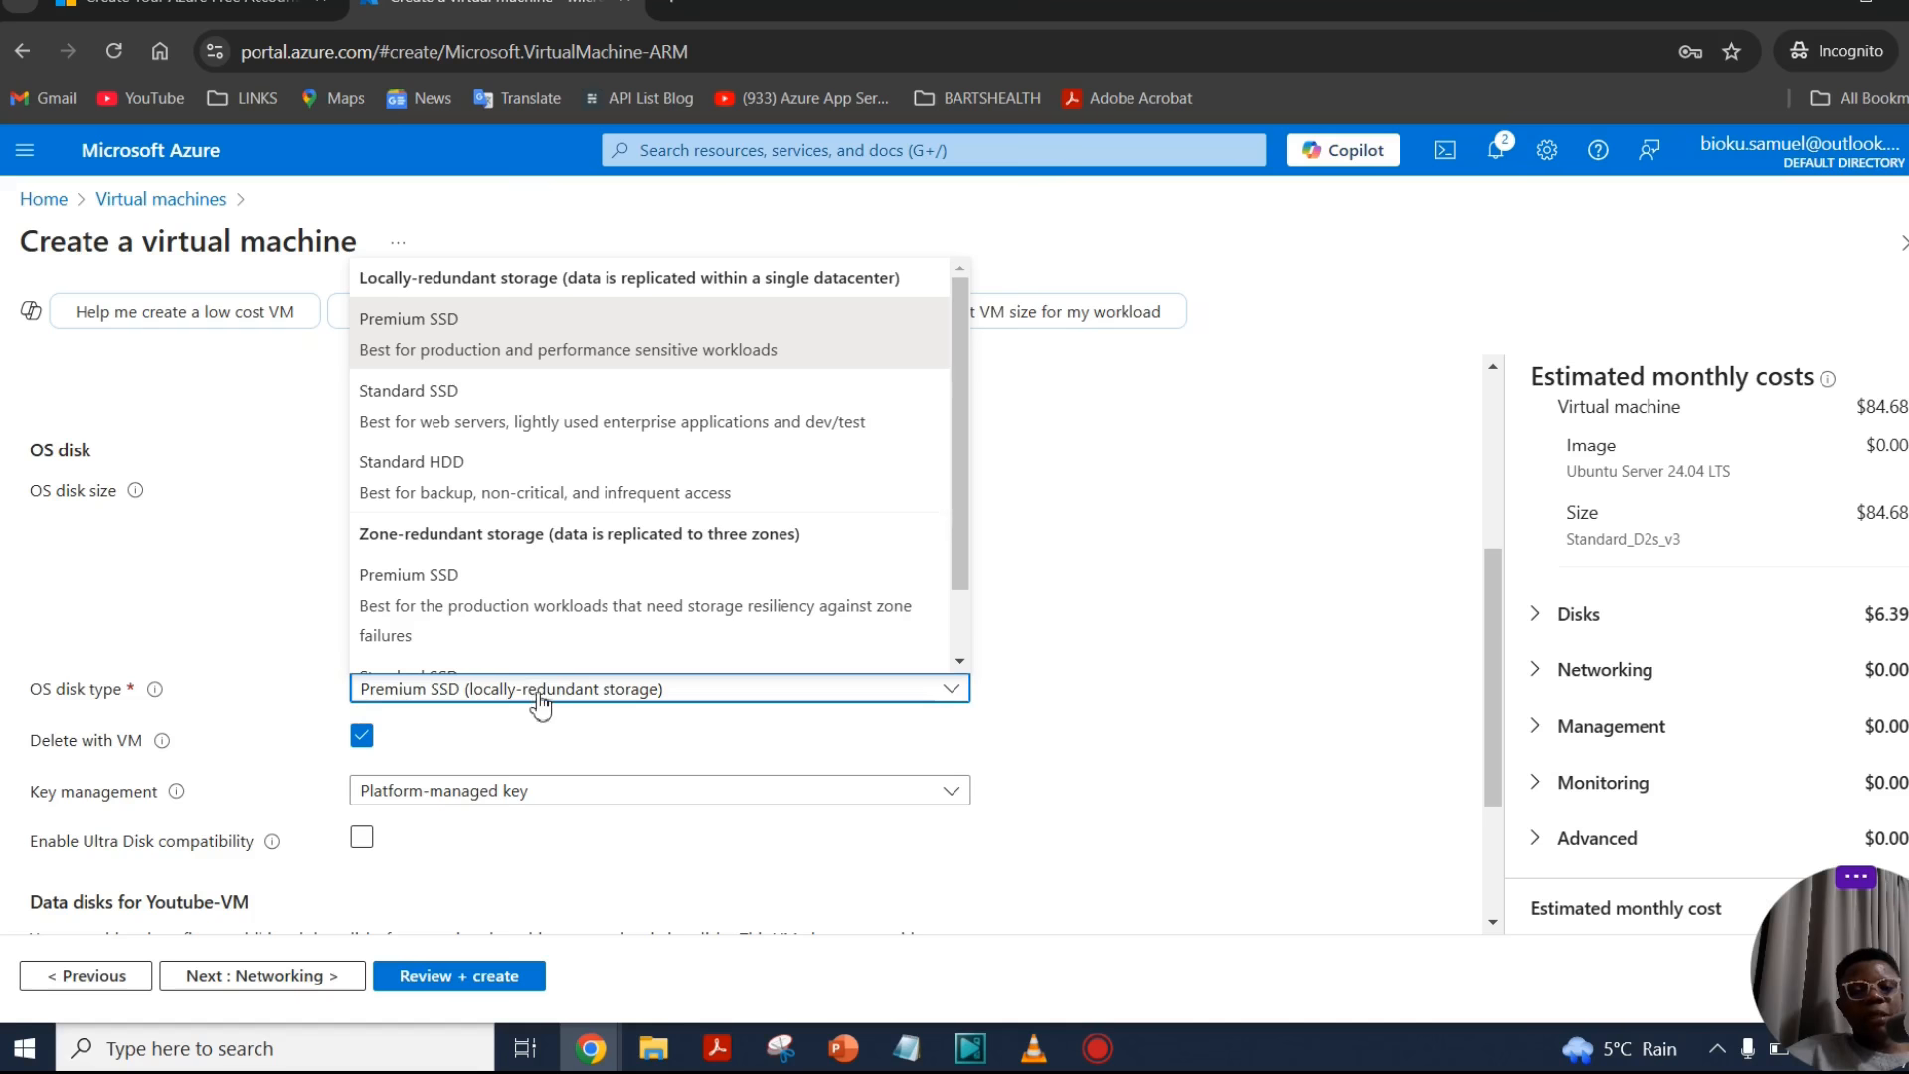
left_click(1057, 689)
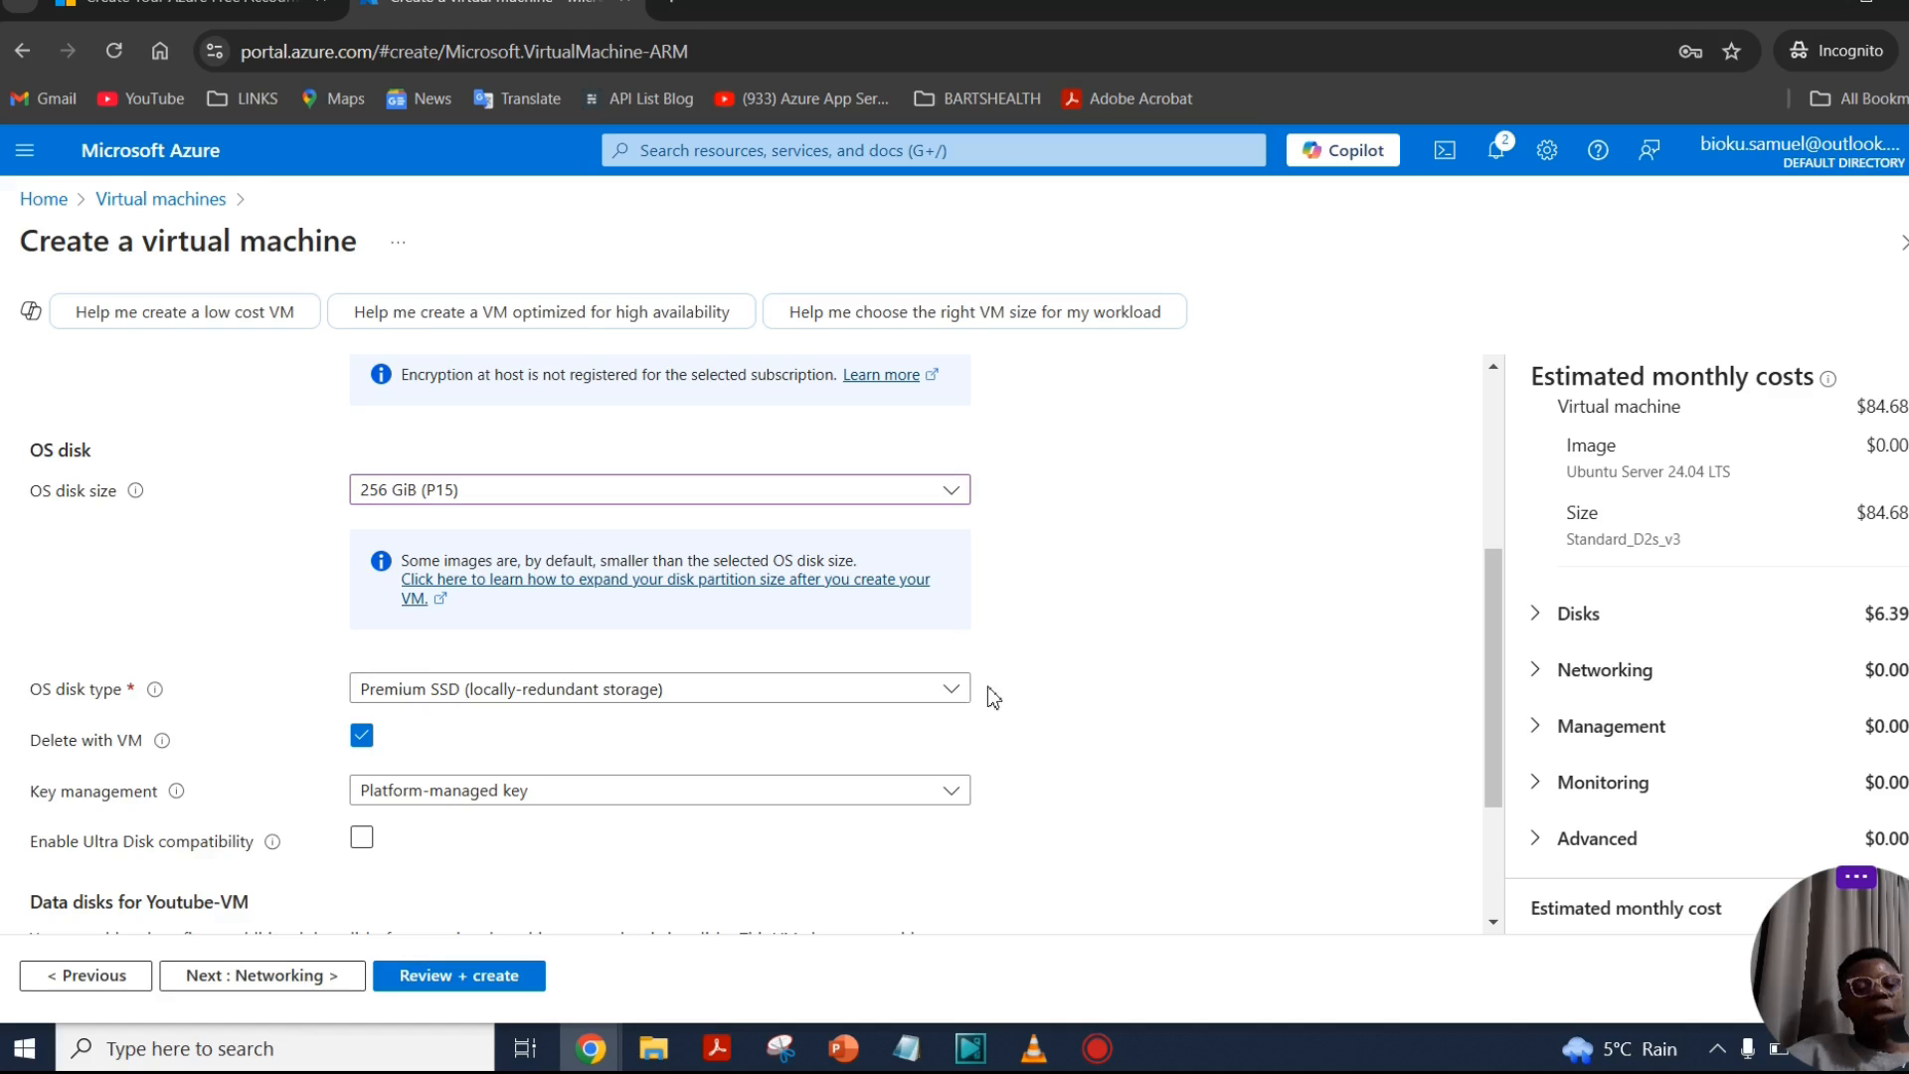
scroll(1058, 680, "down", 1)
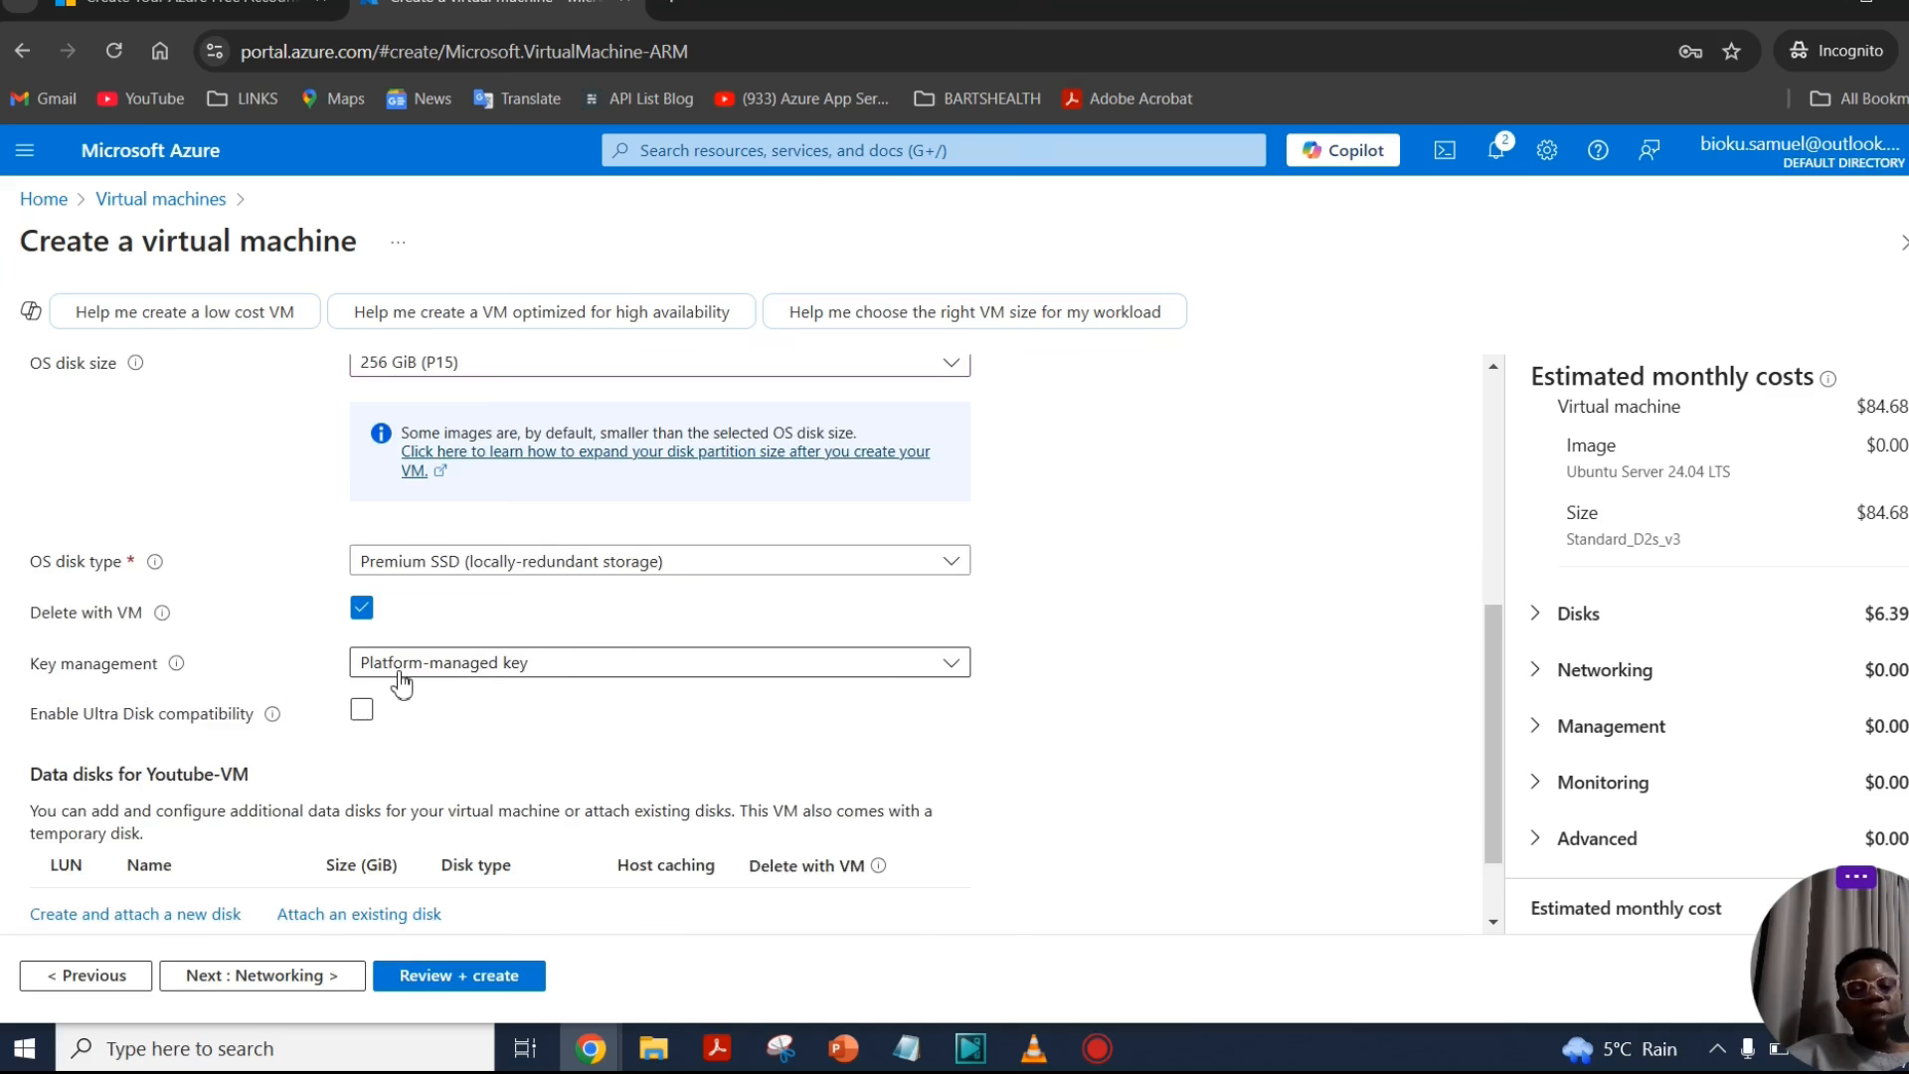
scroll(528, 712, "down", 1)
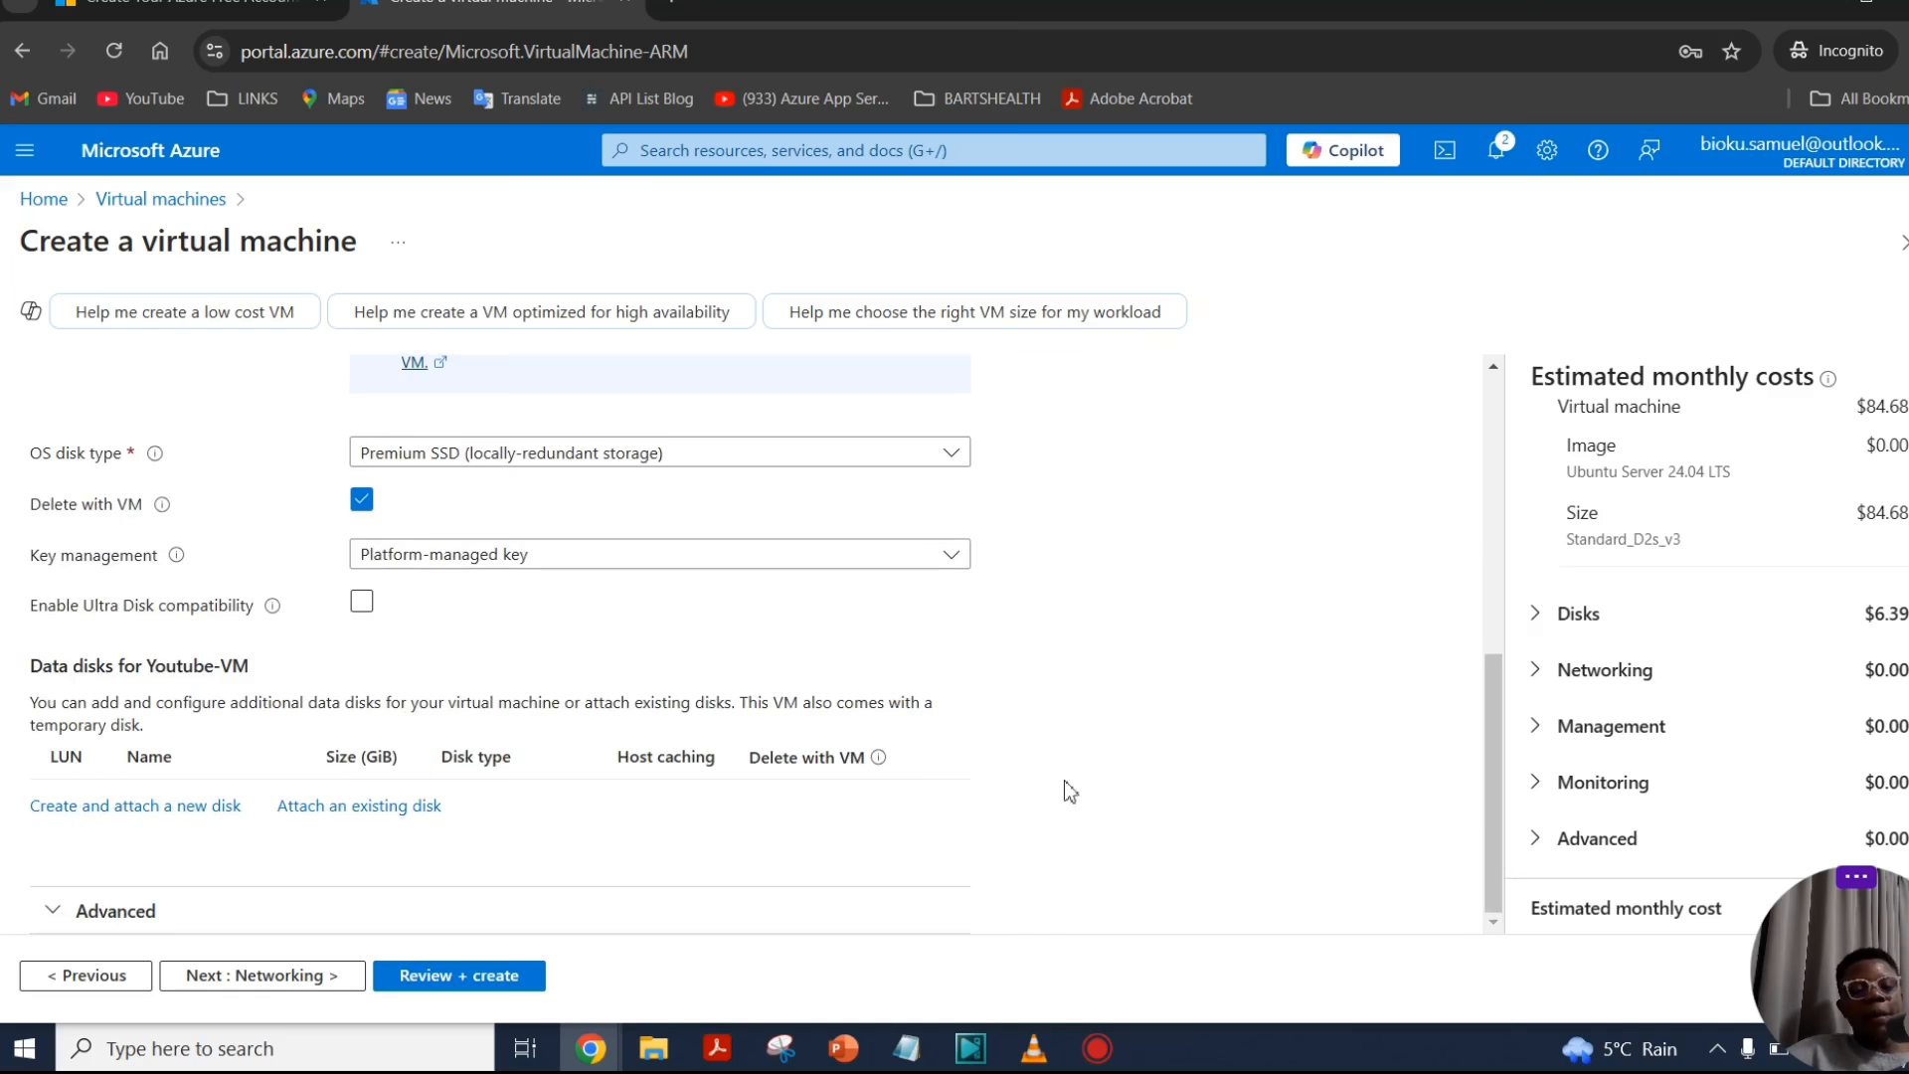
scroll(1064, 696, "up", 5)
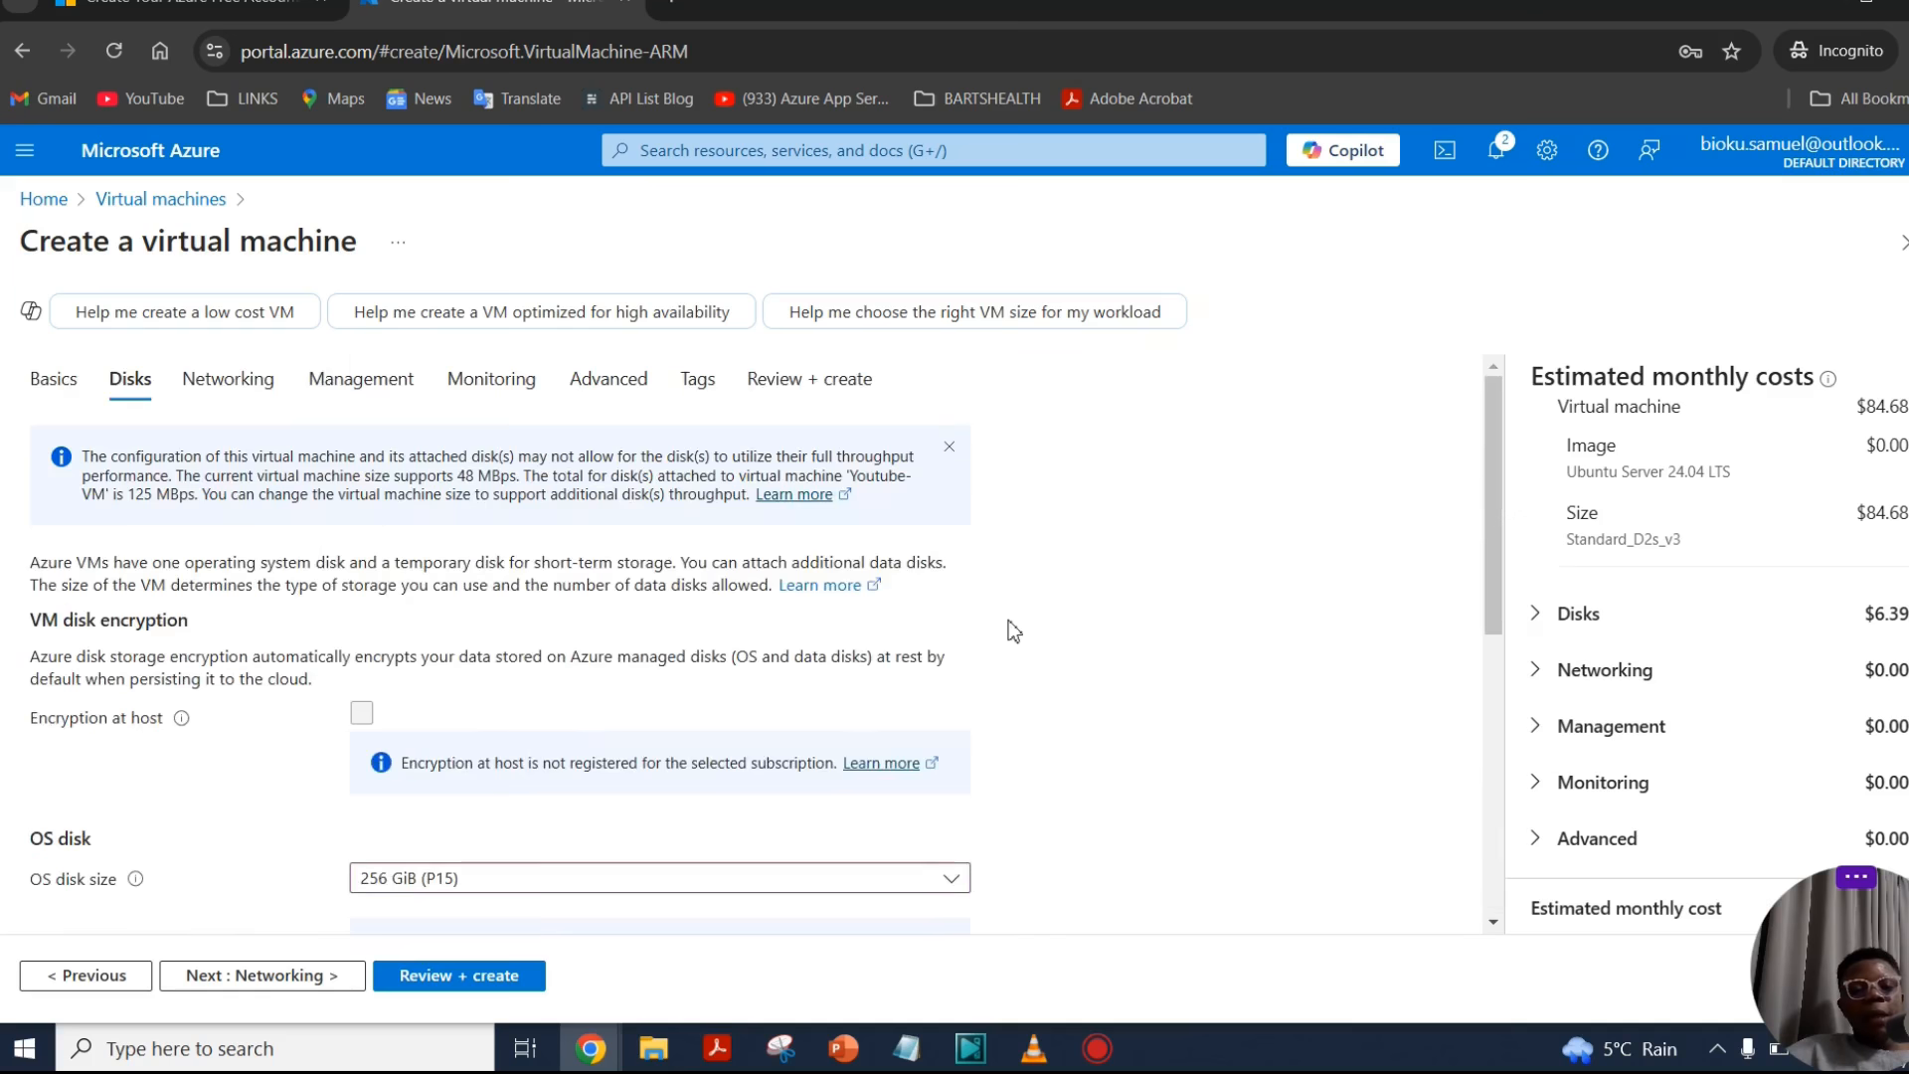
Step: Examine the address space and subnets in the new virtual network form and discard the form
left_click(222, 388)
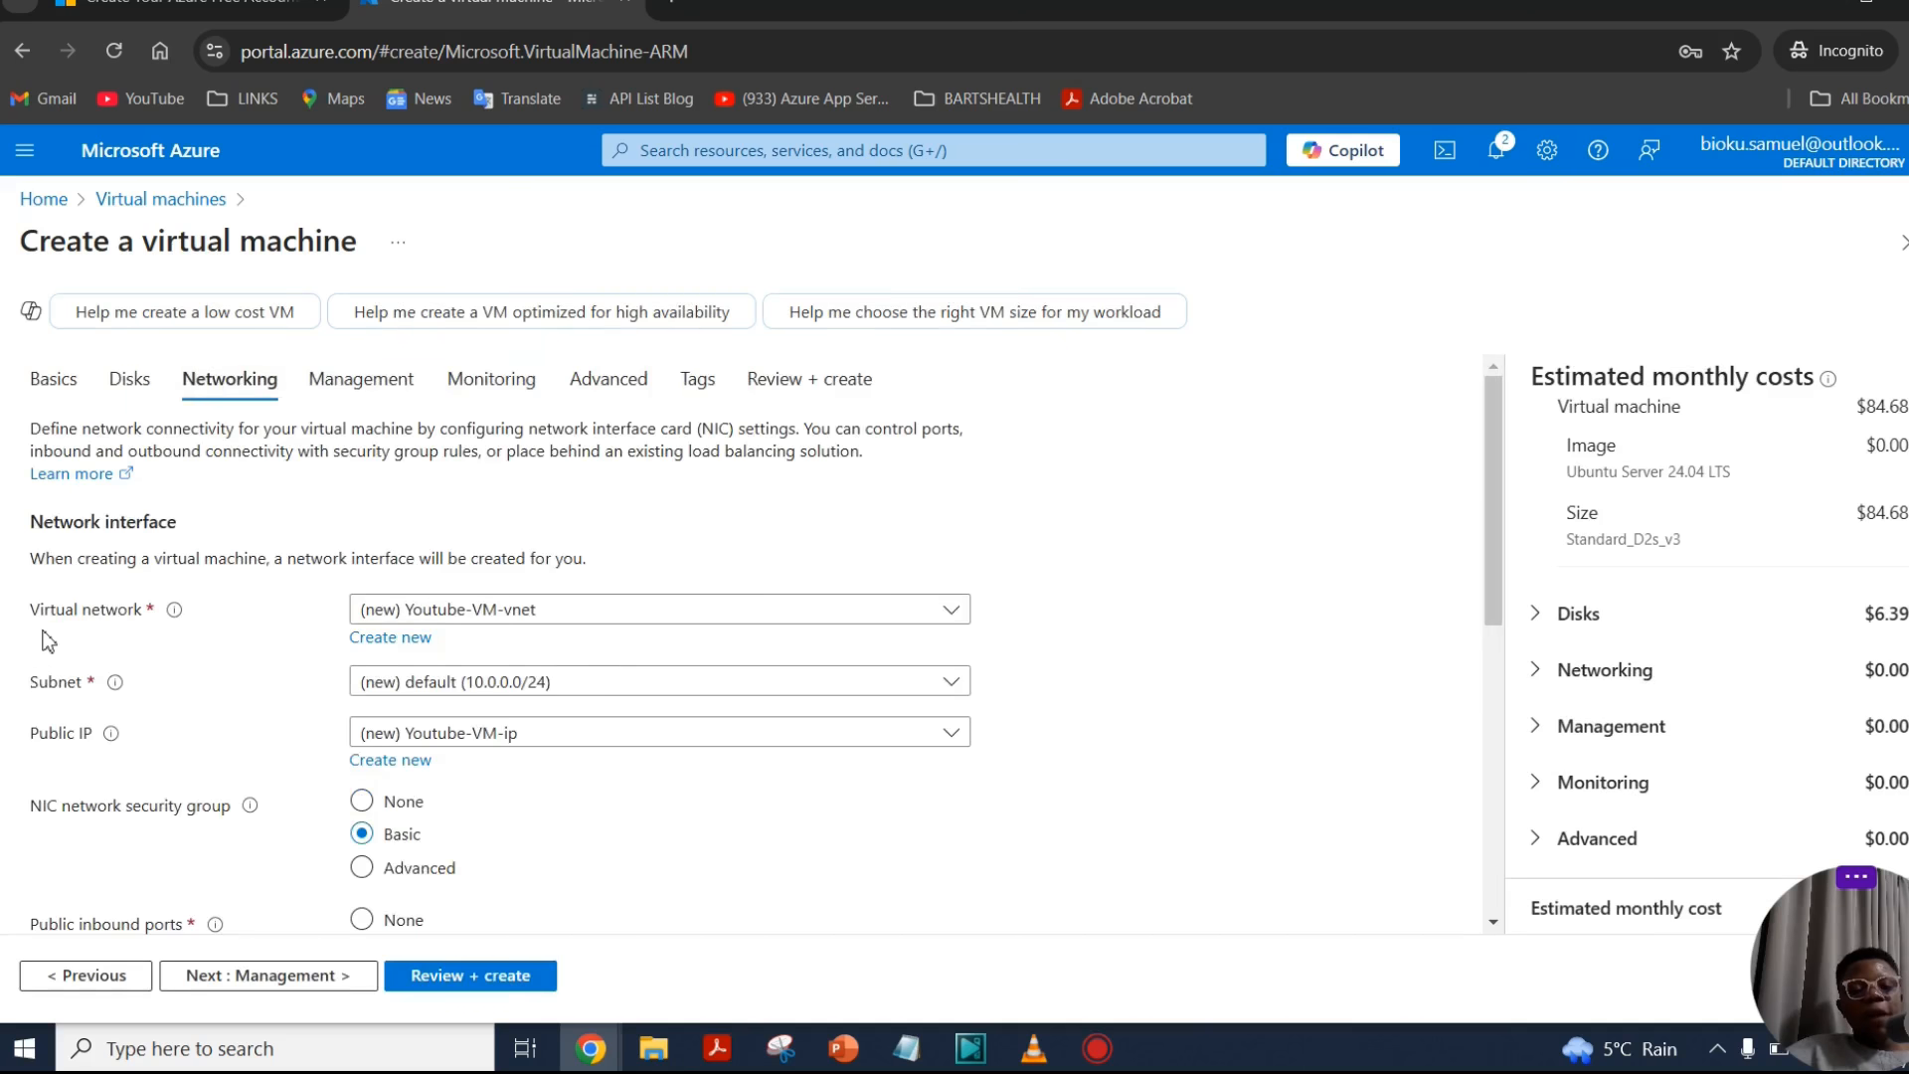
left_click_drag(31, 610, 134, 614)
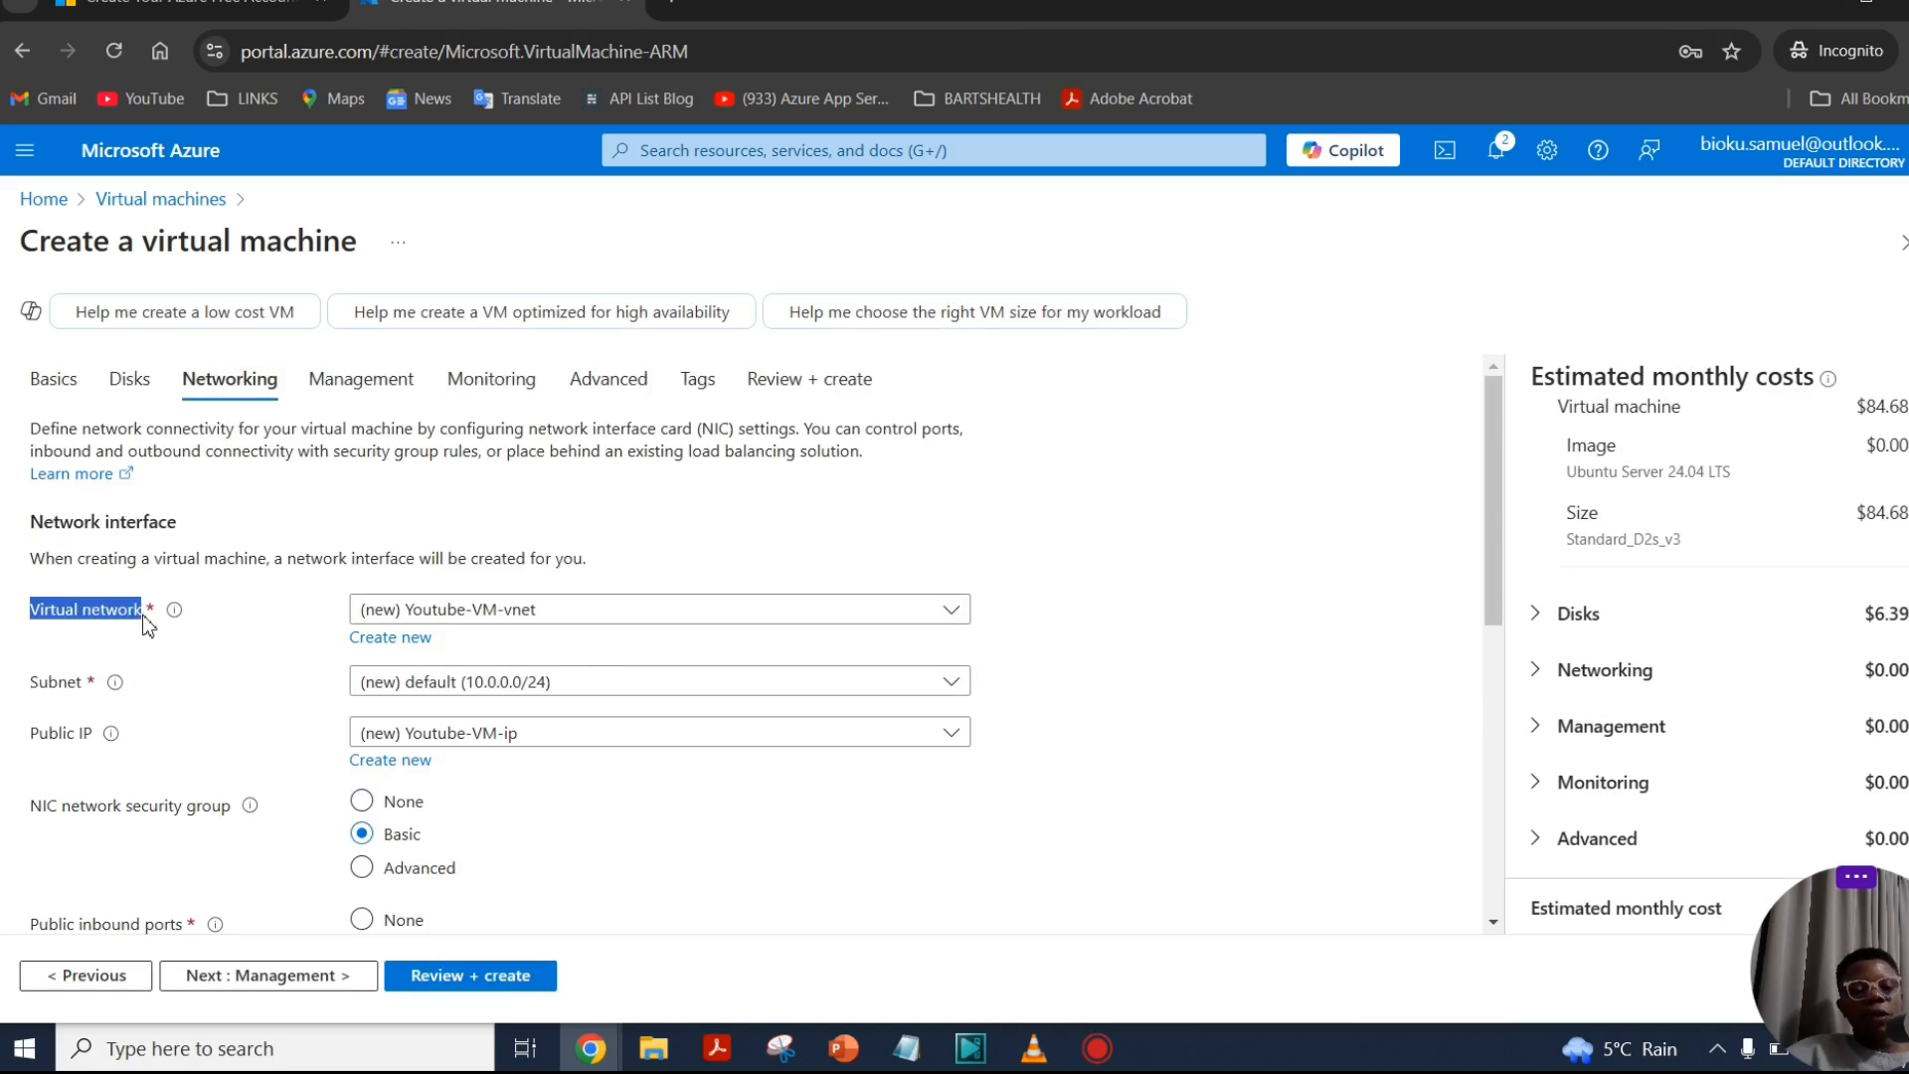
left_click(194, 646)
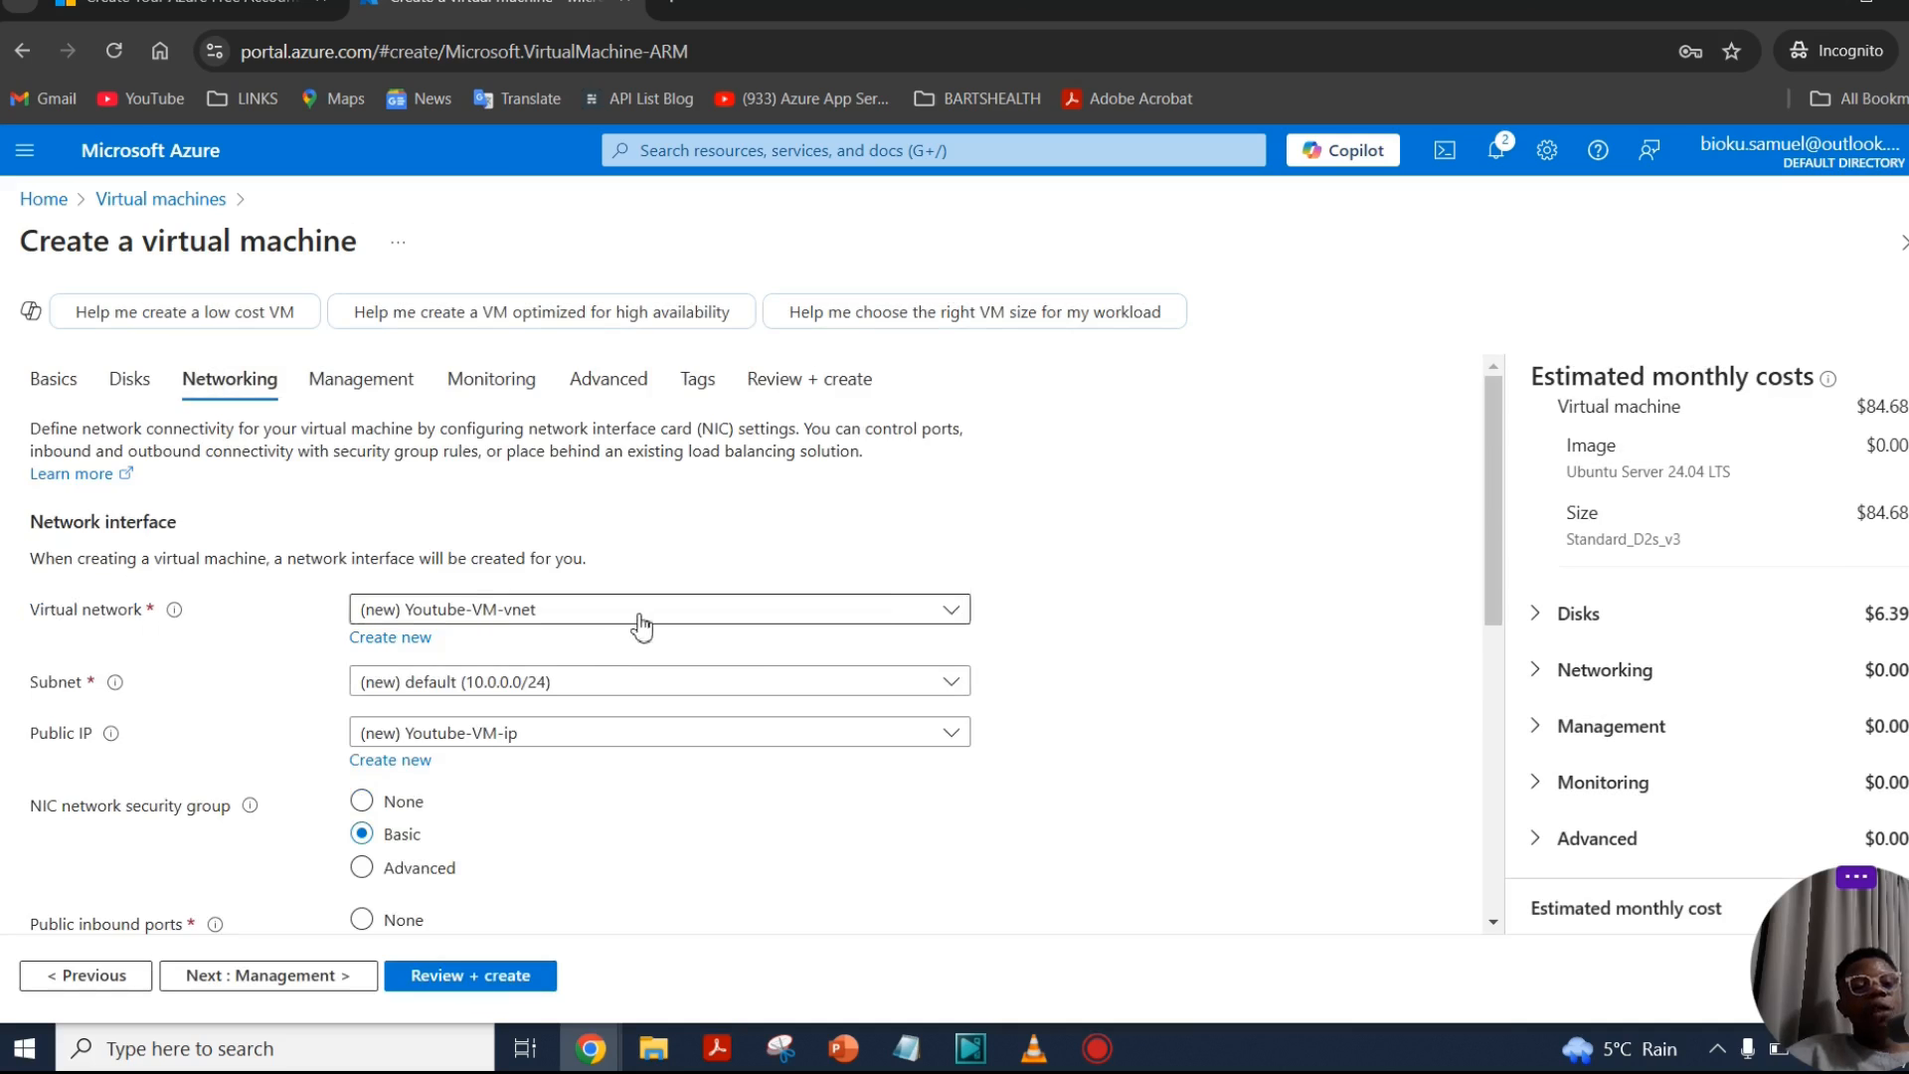
left_click(407, 651)
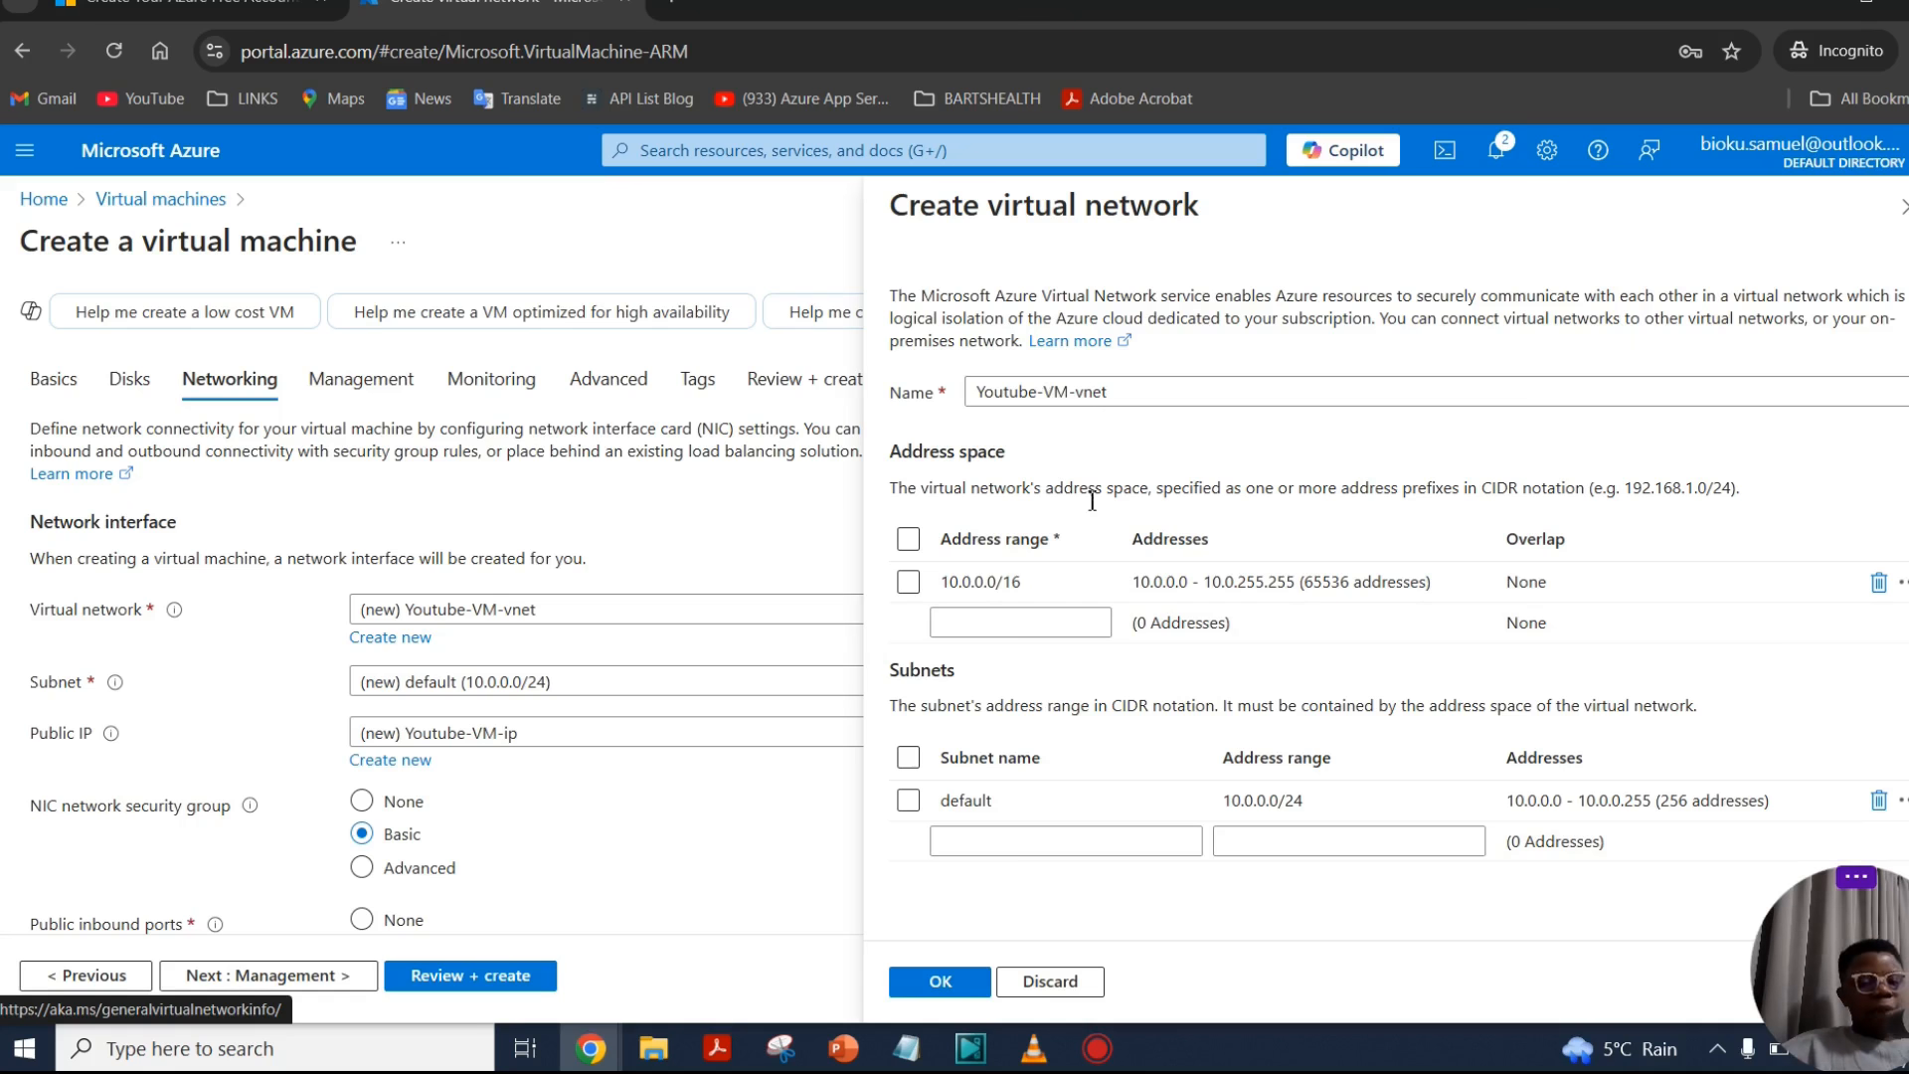
left_click(1077, 973)
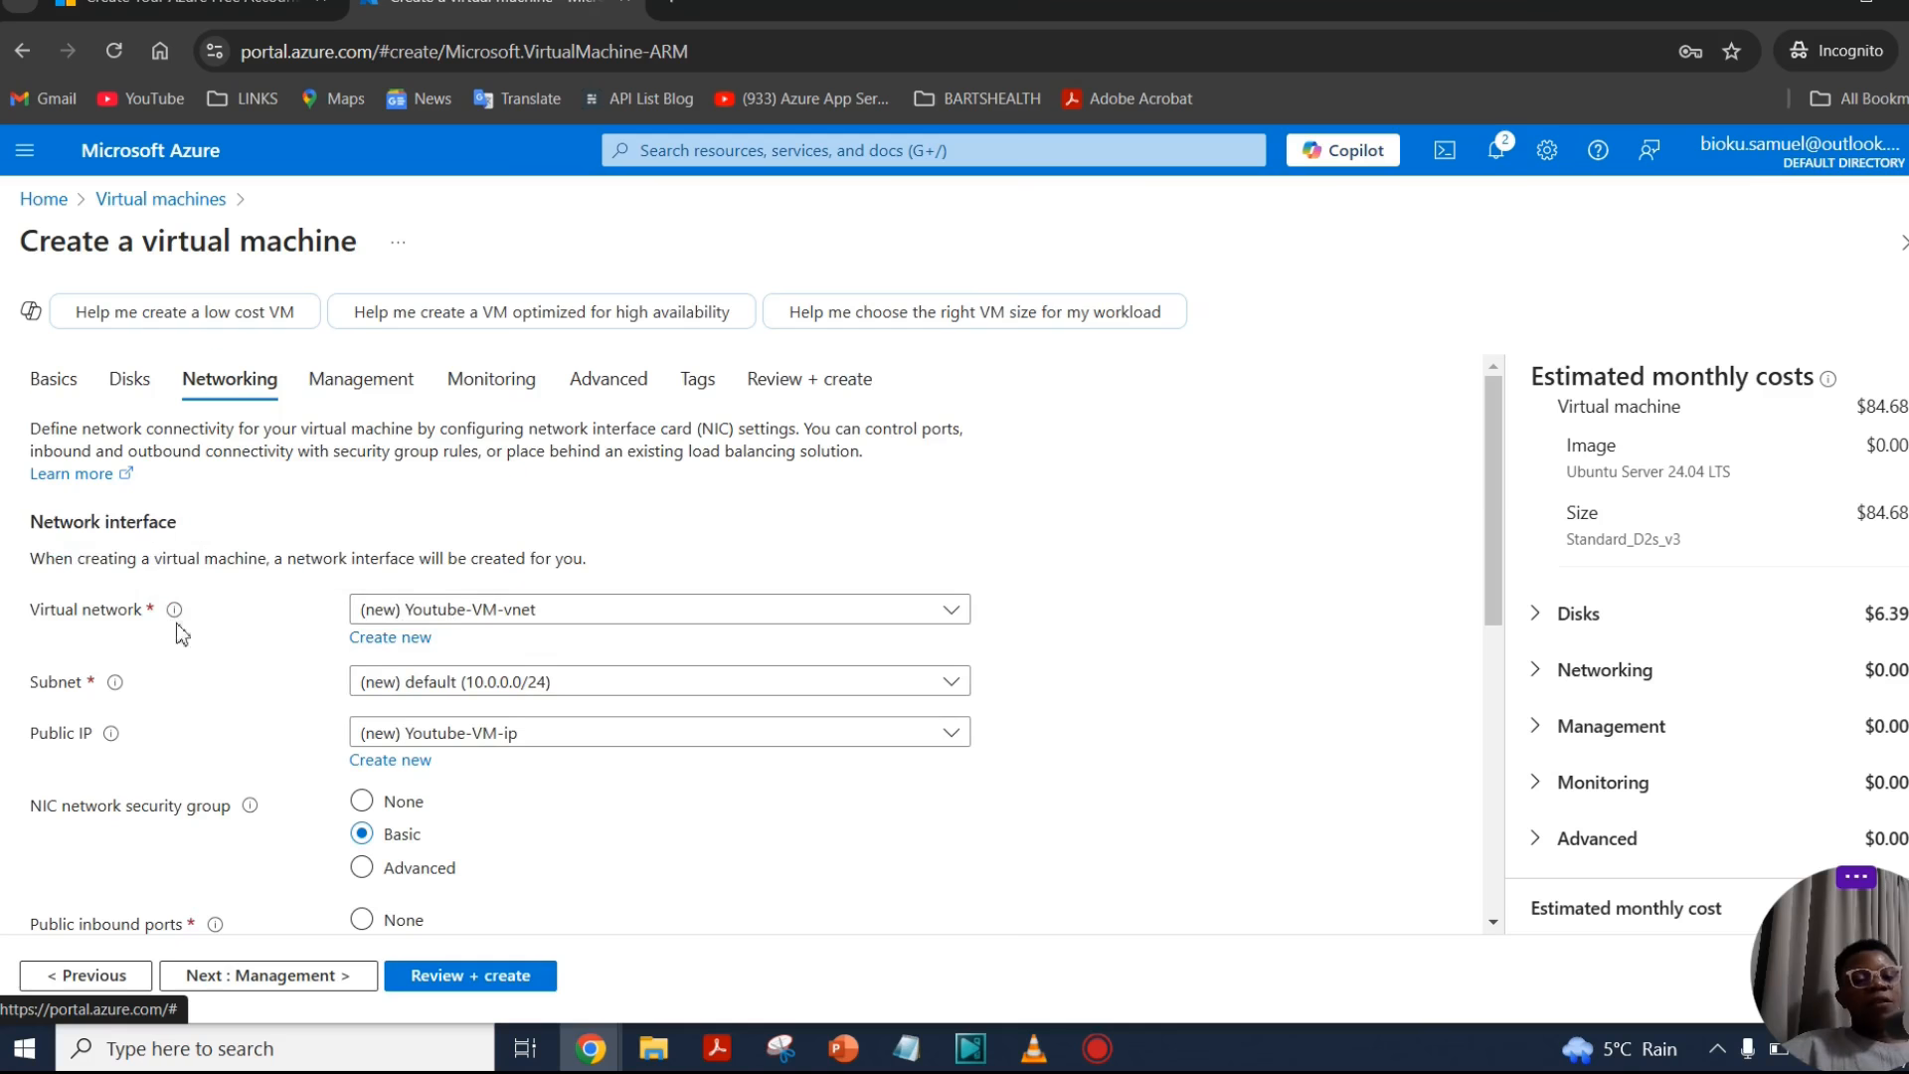
Step: Try the Advanced option for the NIC network security group and restore Basic
scroll(226, 648, "down", 1)
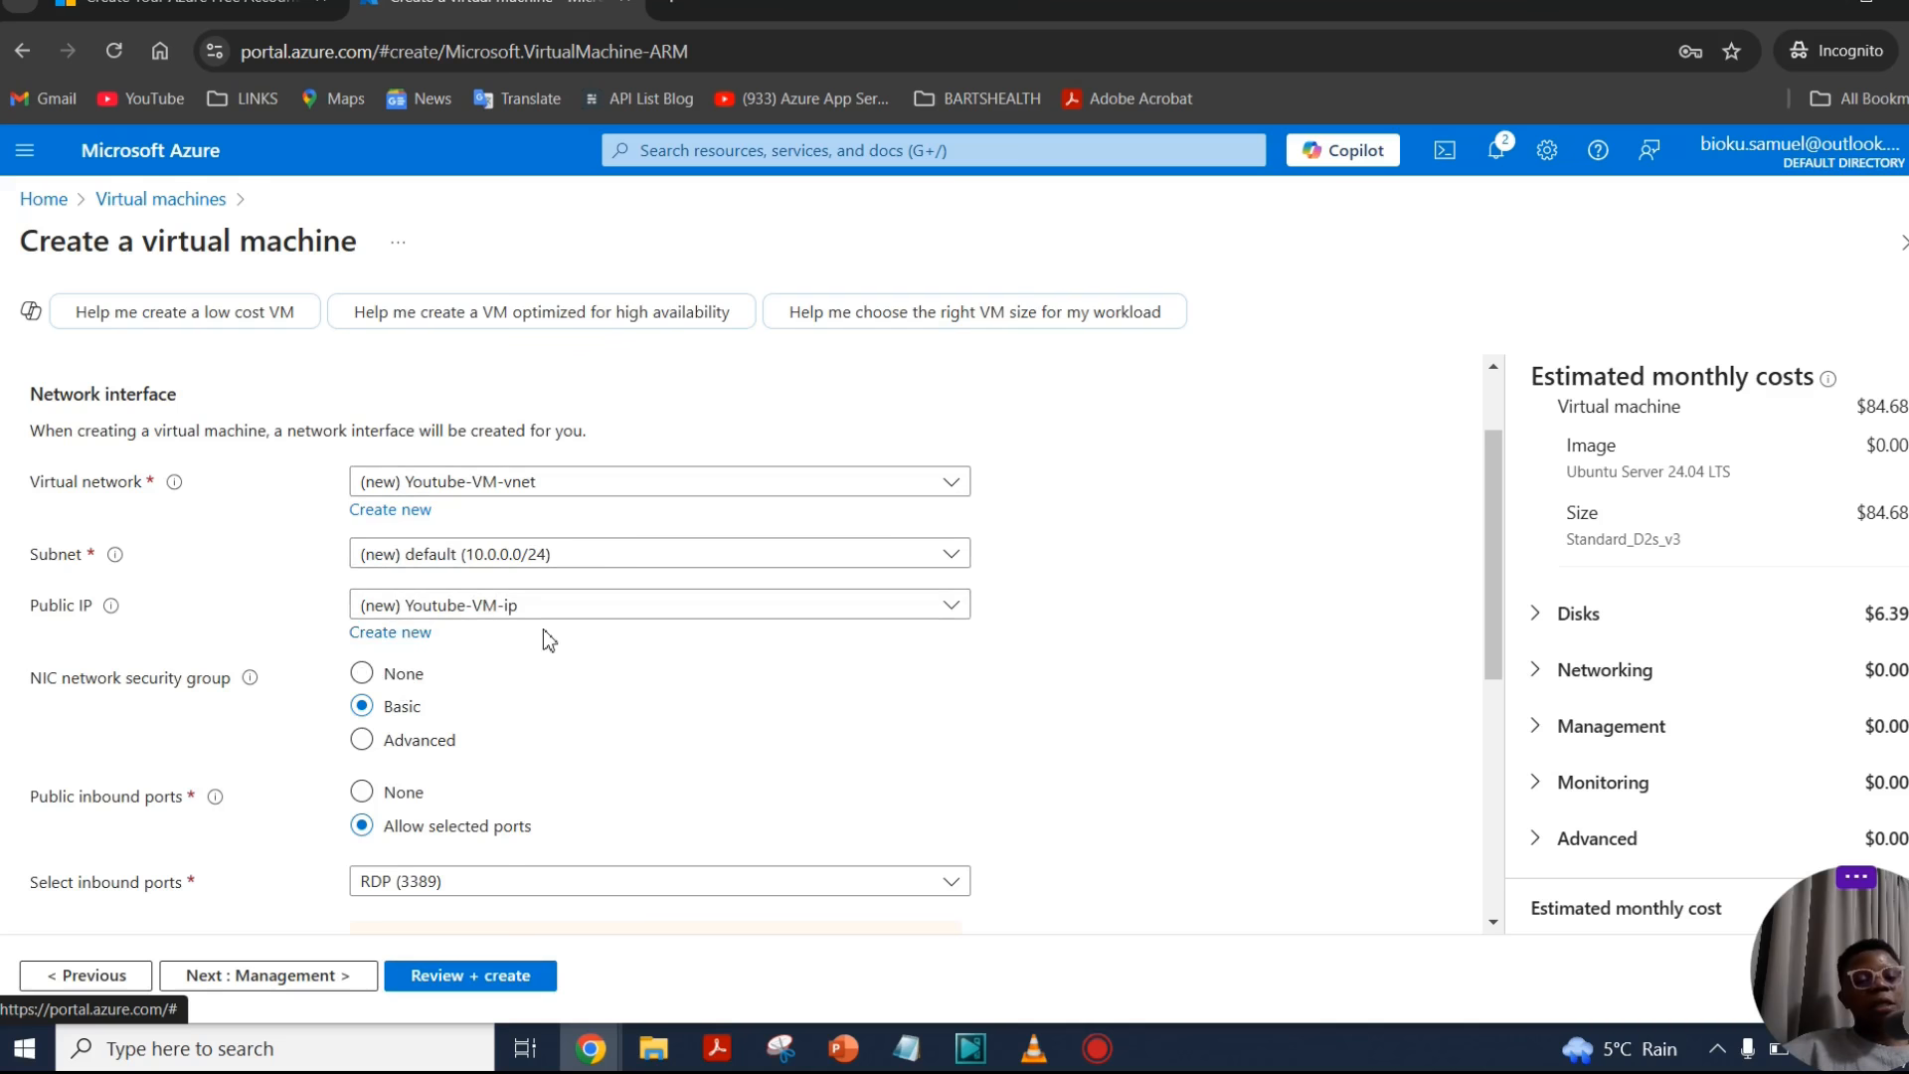
scroll(601, 660, "down", 1)
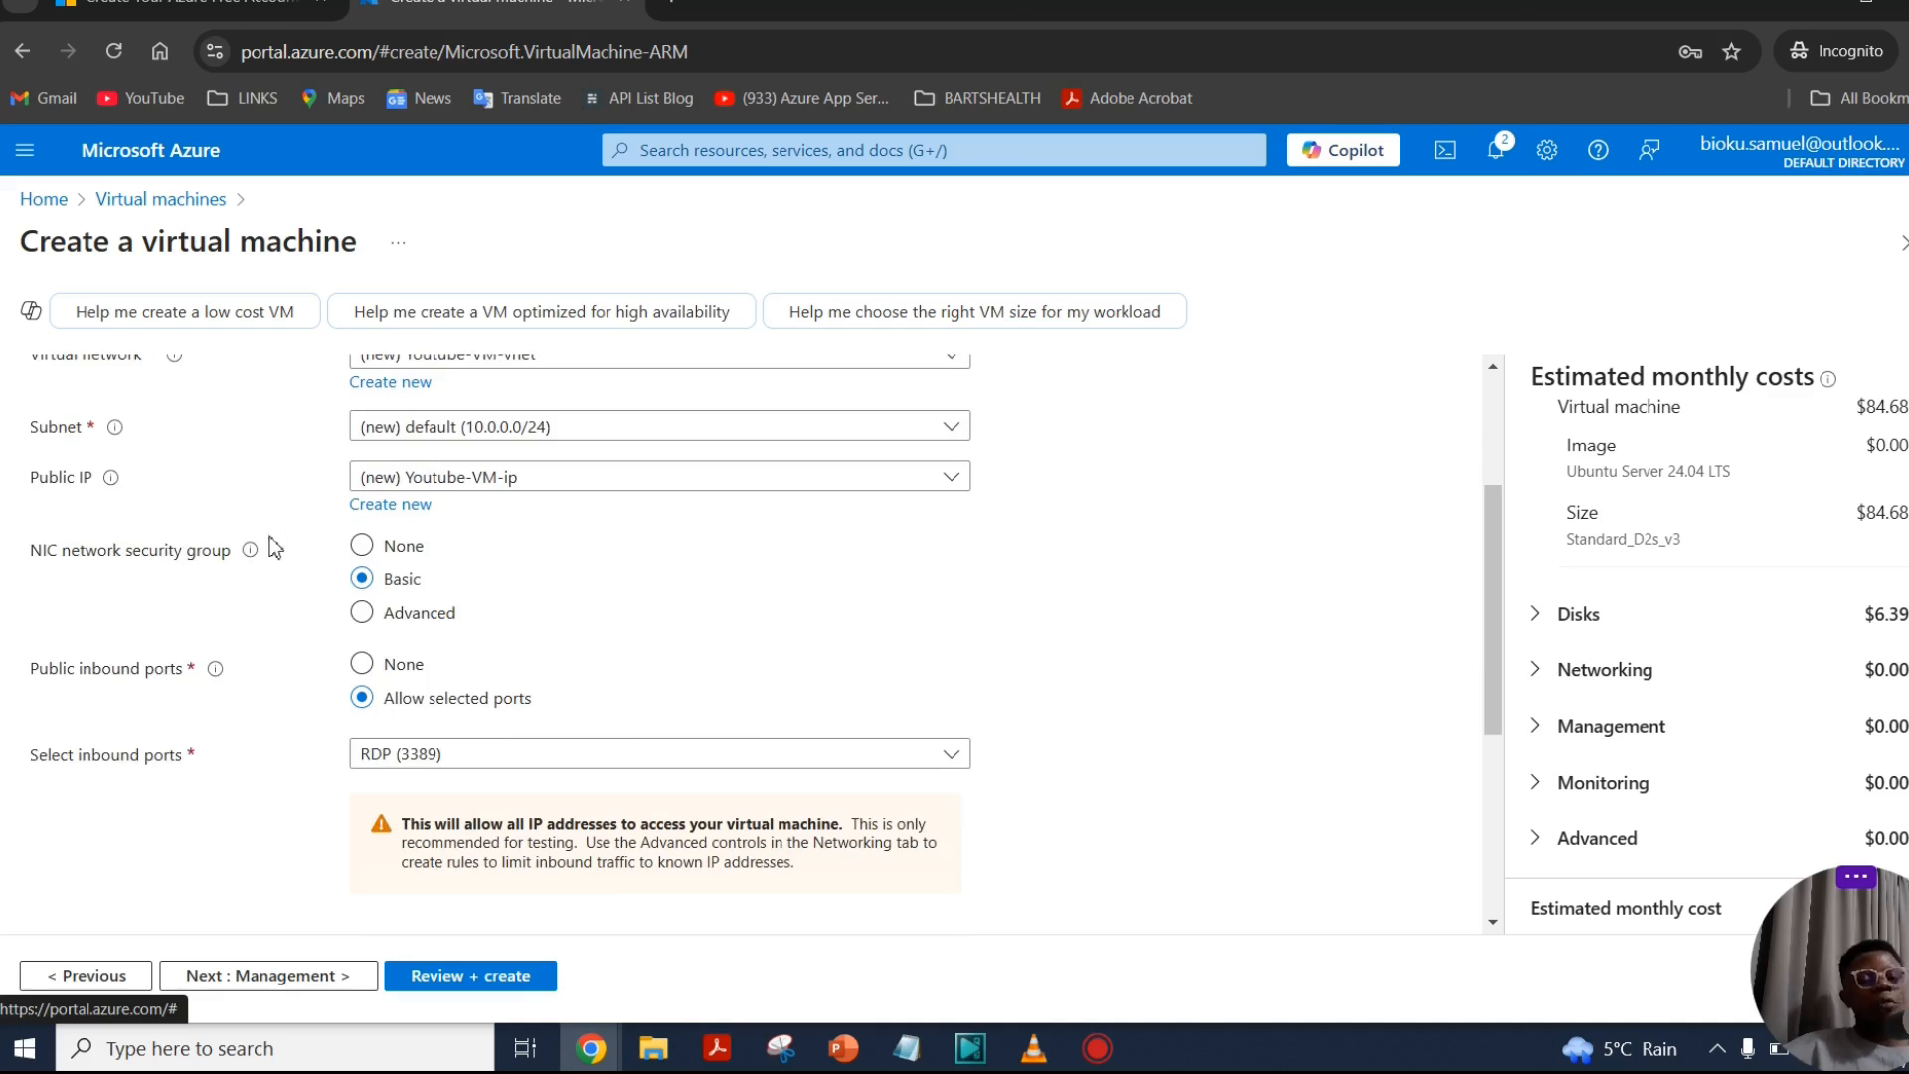
left_click(390, 613)
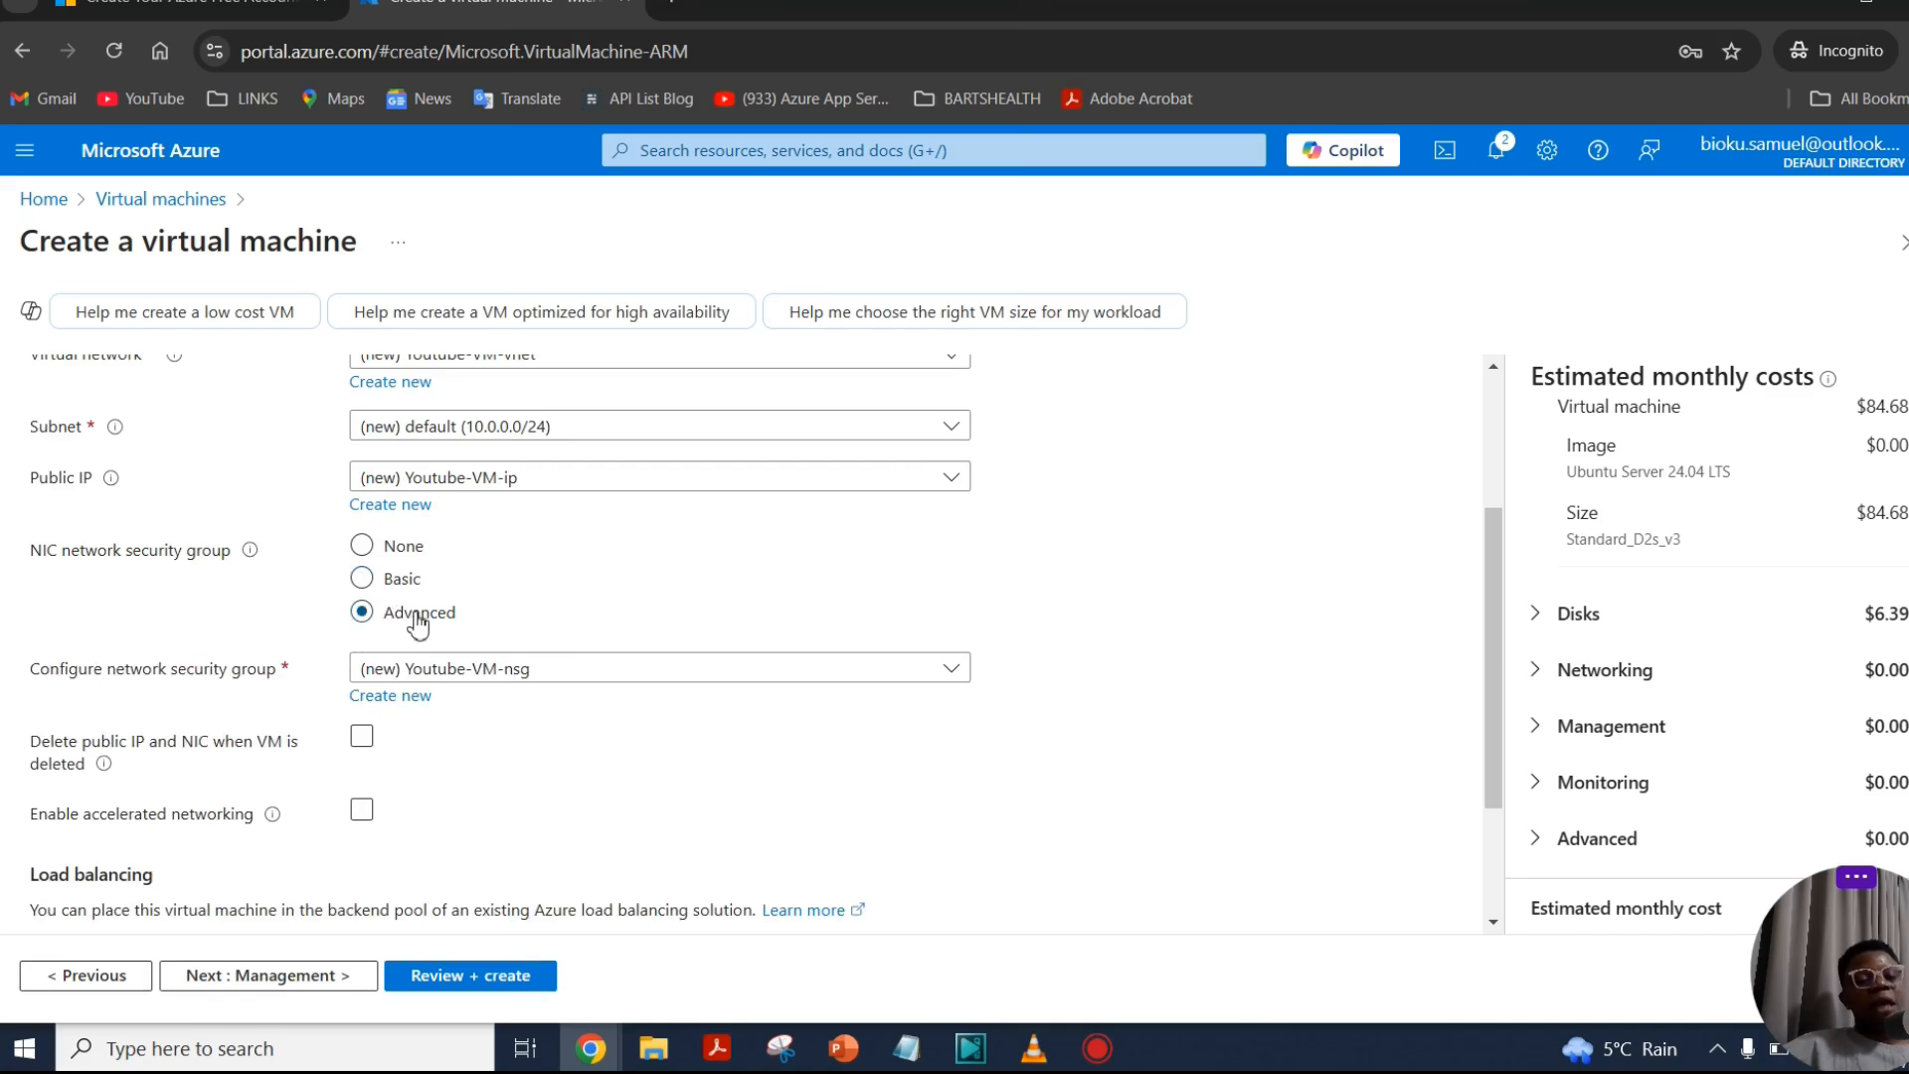
left_click(364, 581)
scroll(731, 621, "down", 1)
scroll(734, 627, "up", 1)
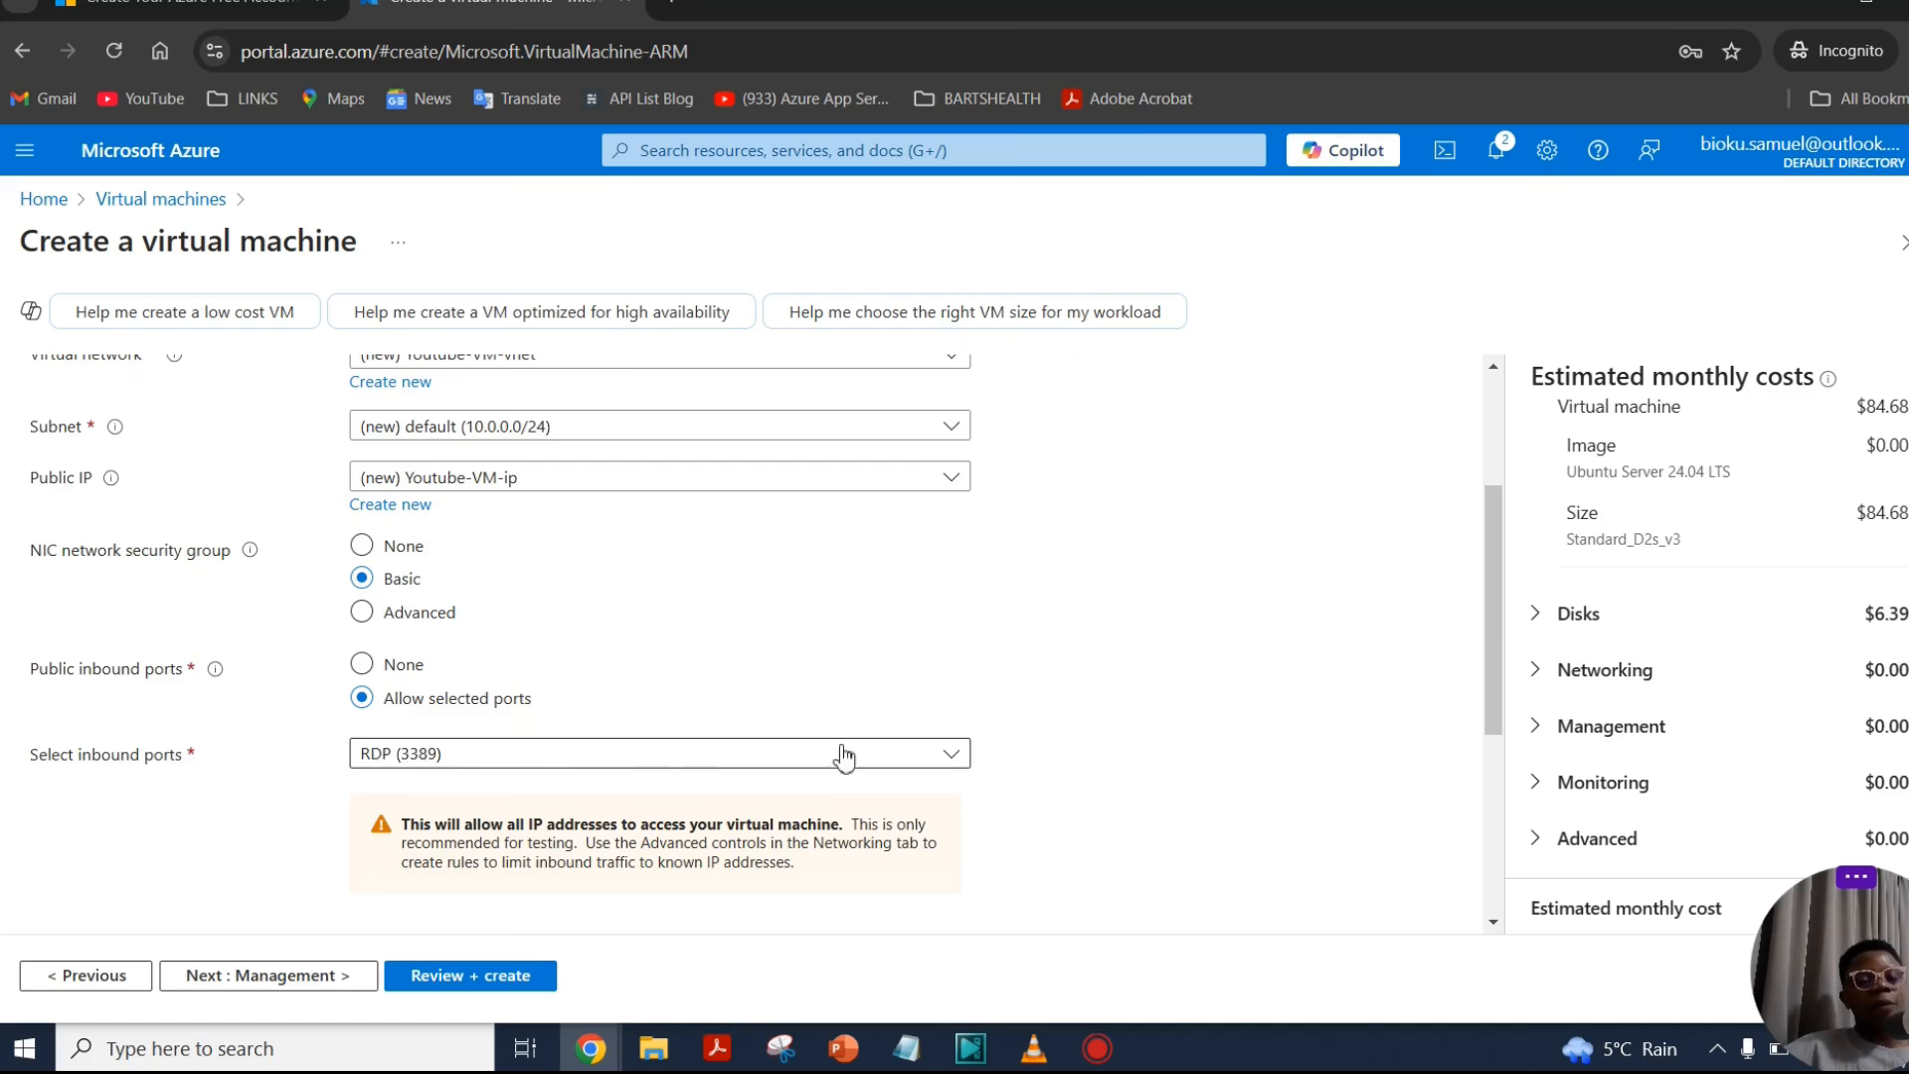
Step: Enable deletion of the public IP and NIC when the VM is deleted, and enable accelerated networking
scroll(1079, 701, "down", 1)
scroll(1079, 701, "down", 1)
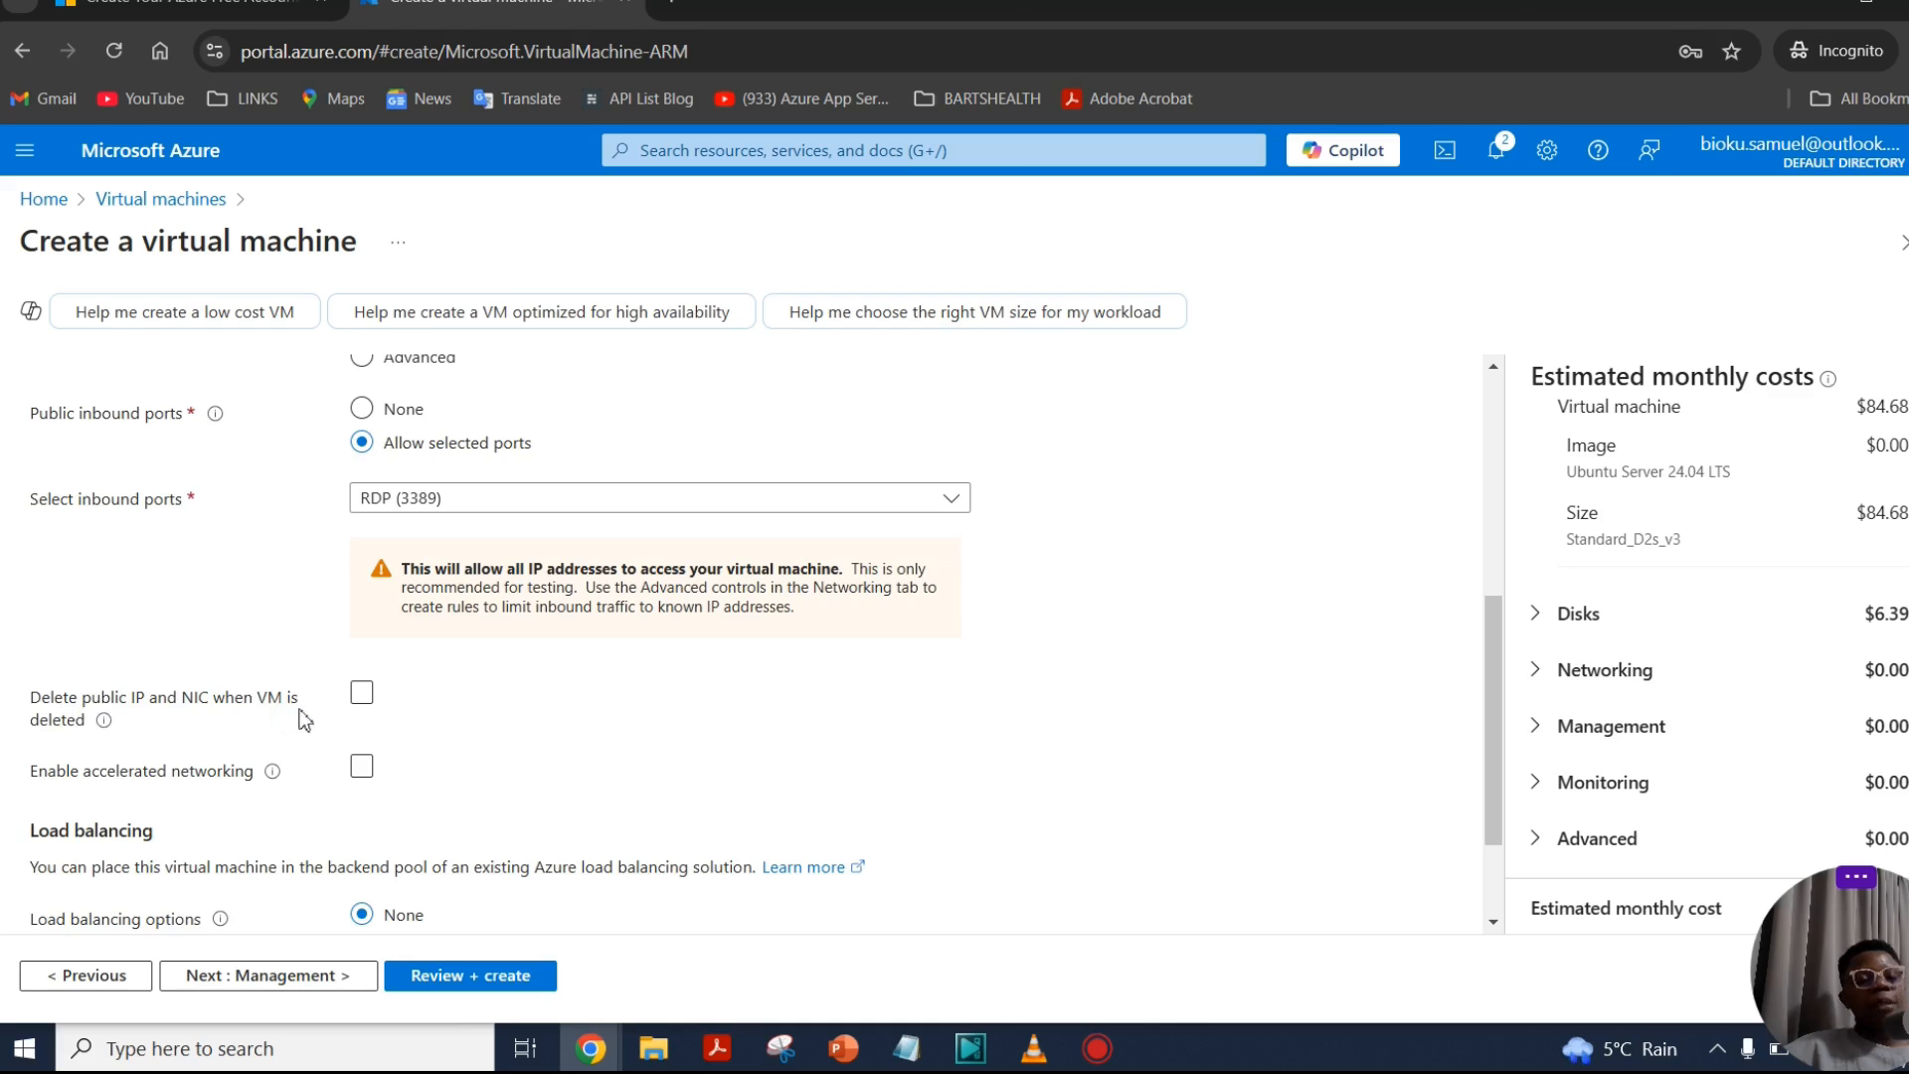
left_click(363, 694)
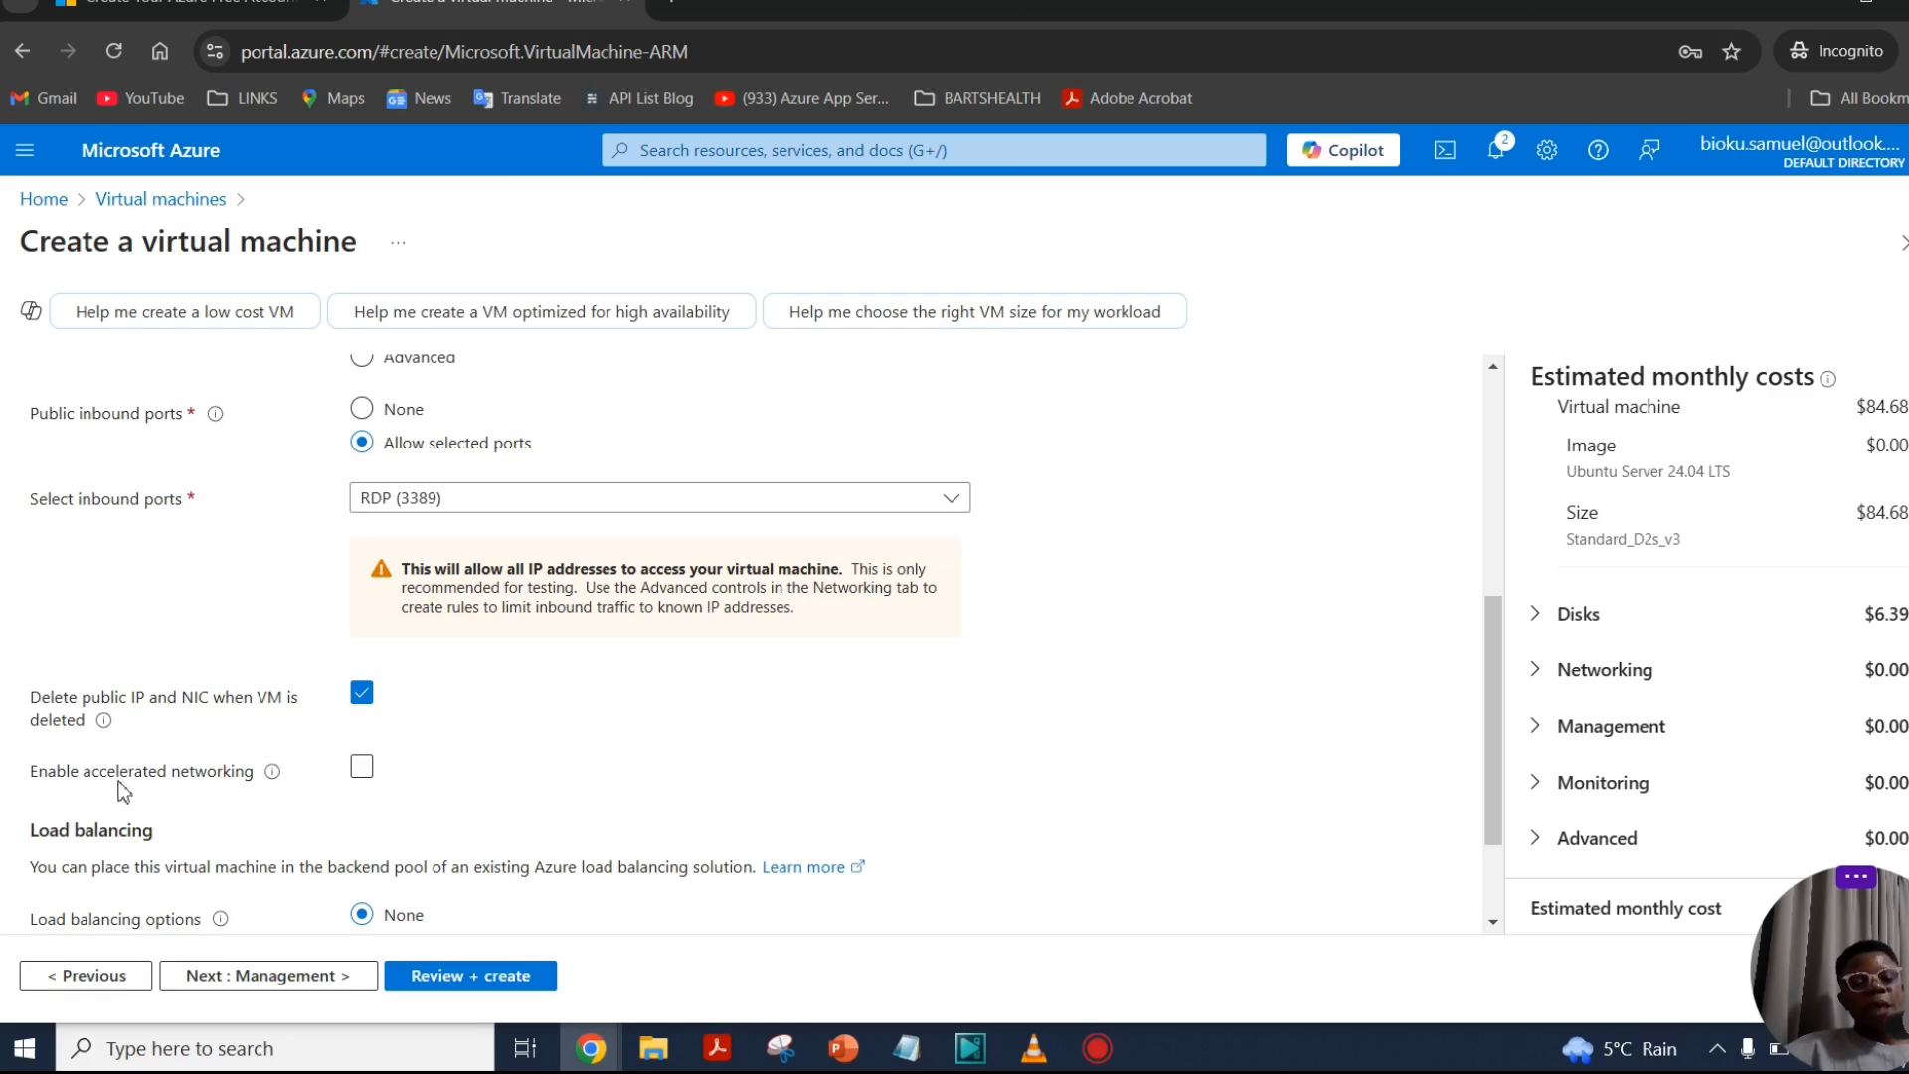
mouse_move(275, 790)
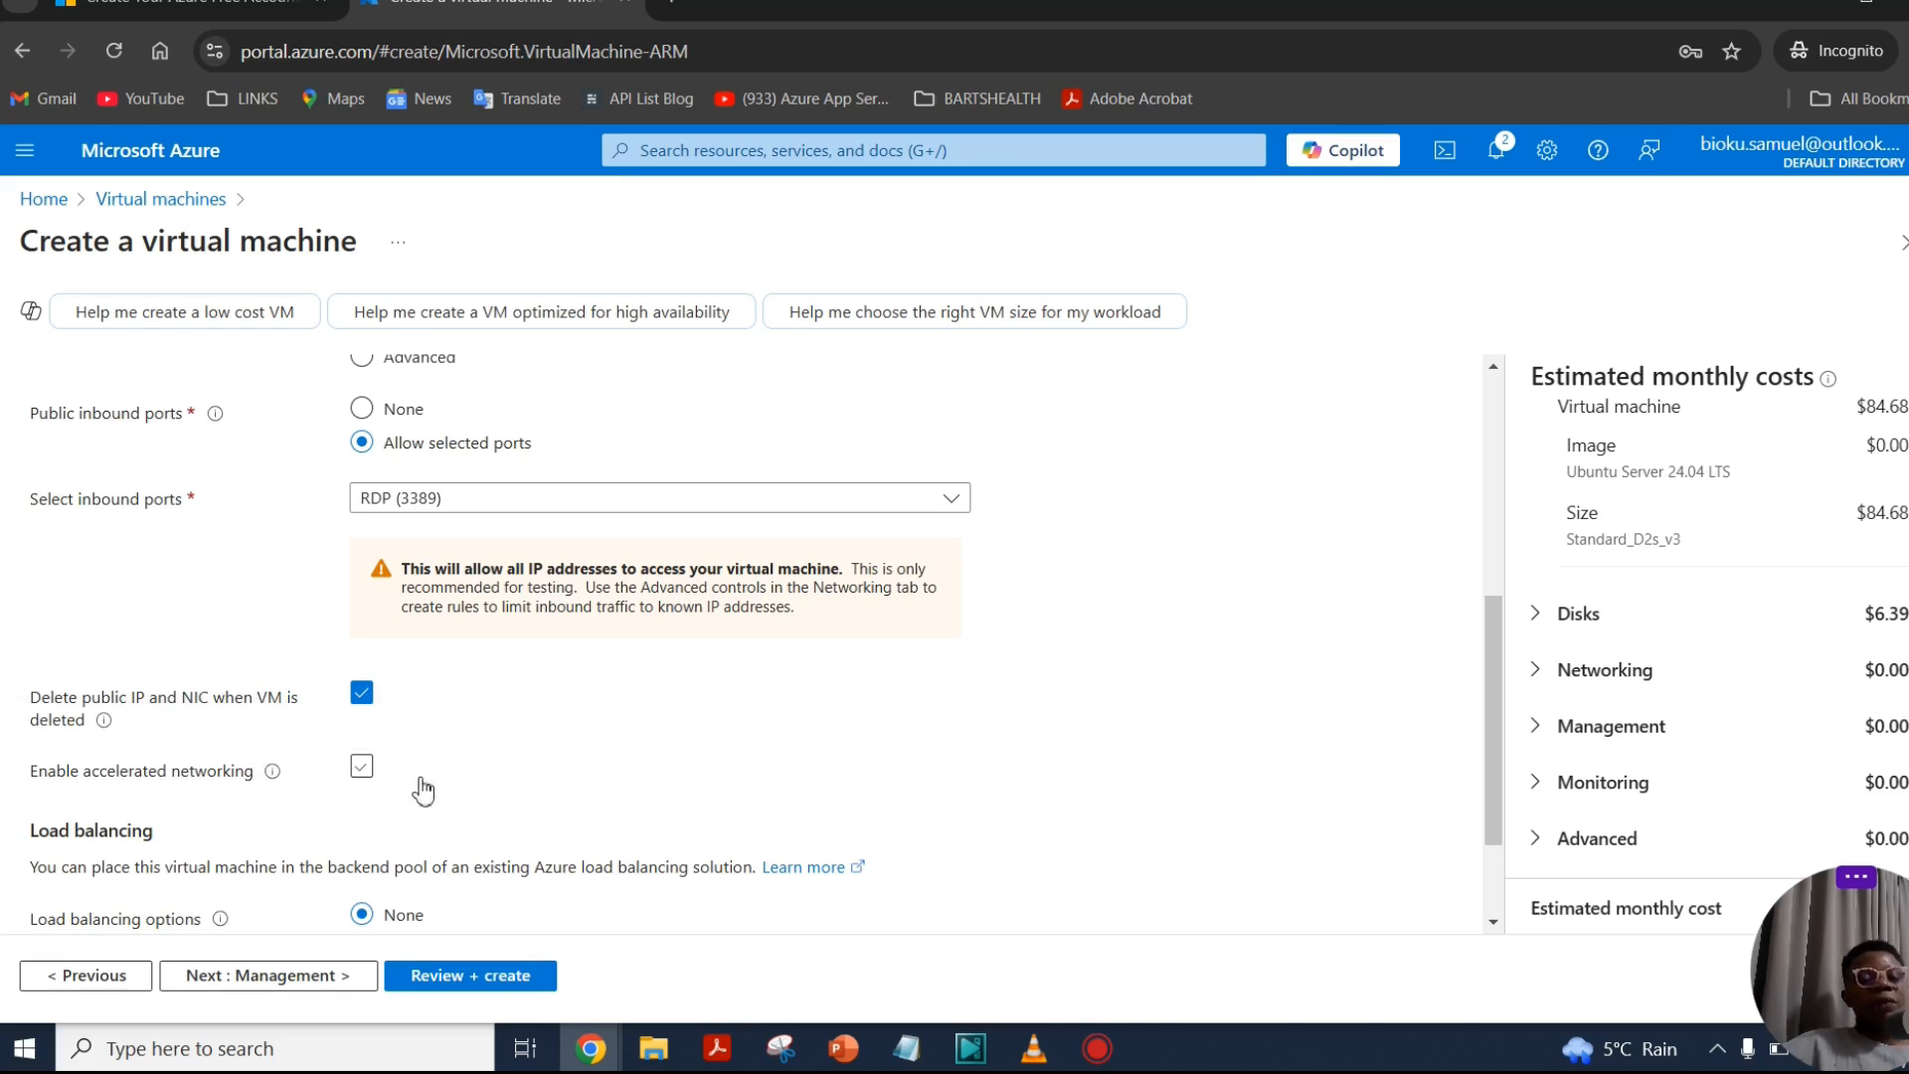
left_click(367, 770)
left_click(364, 768)
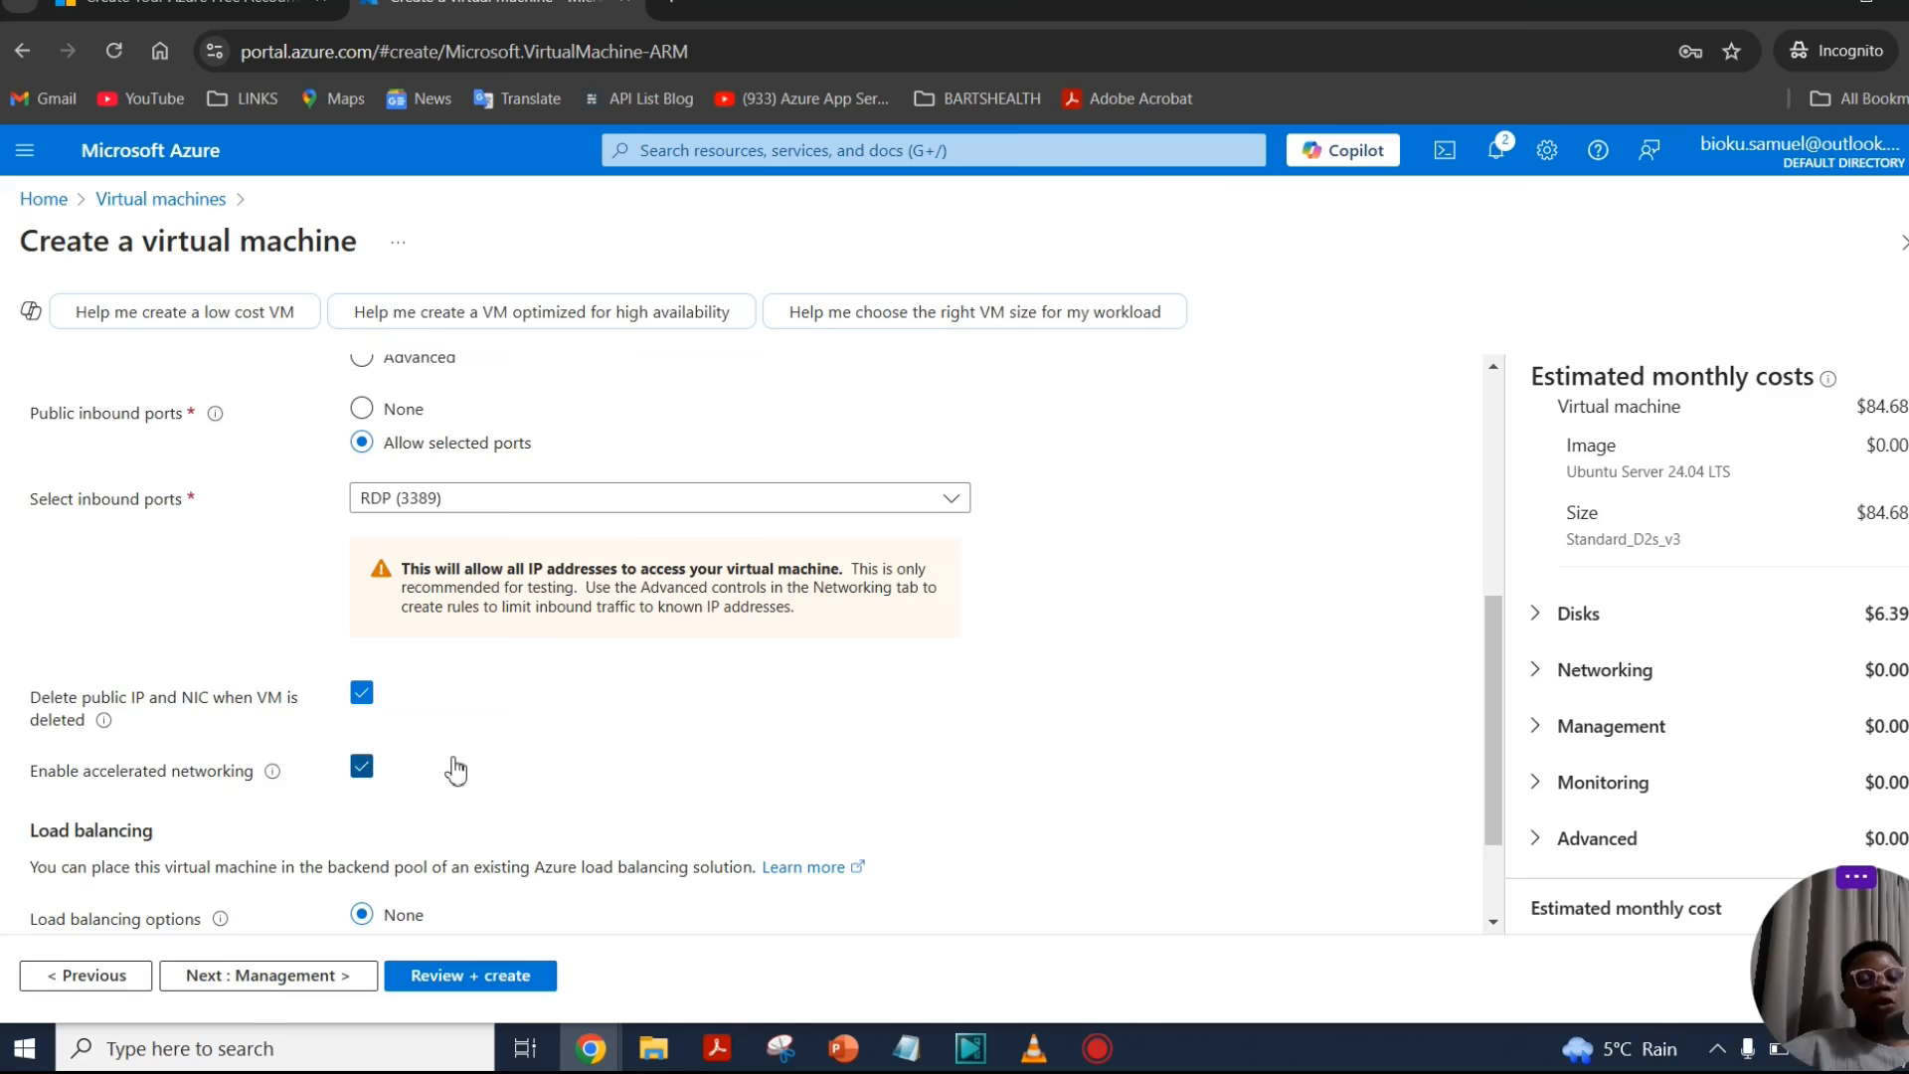
Step: Examine the load balancing options and the virtual machine's management settings, including identity, auto-shutdown and guest OS updates
scroll(733, 793, "down", 3)
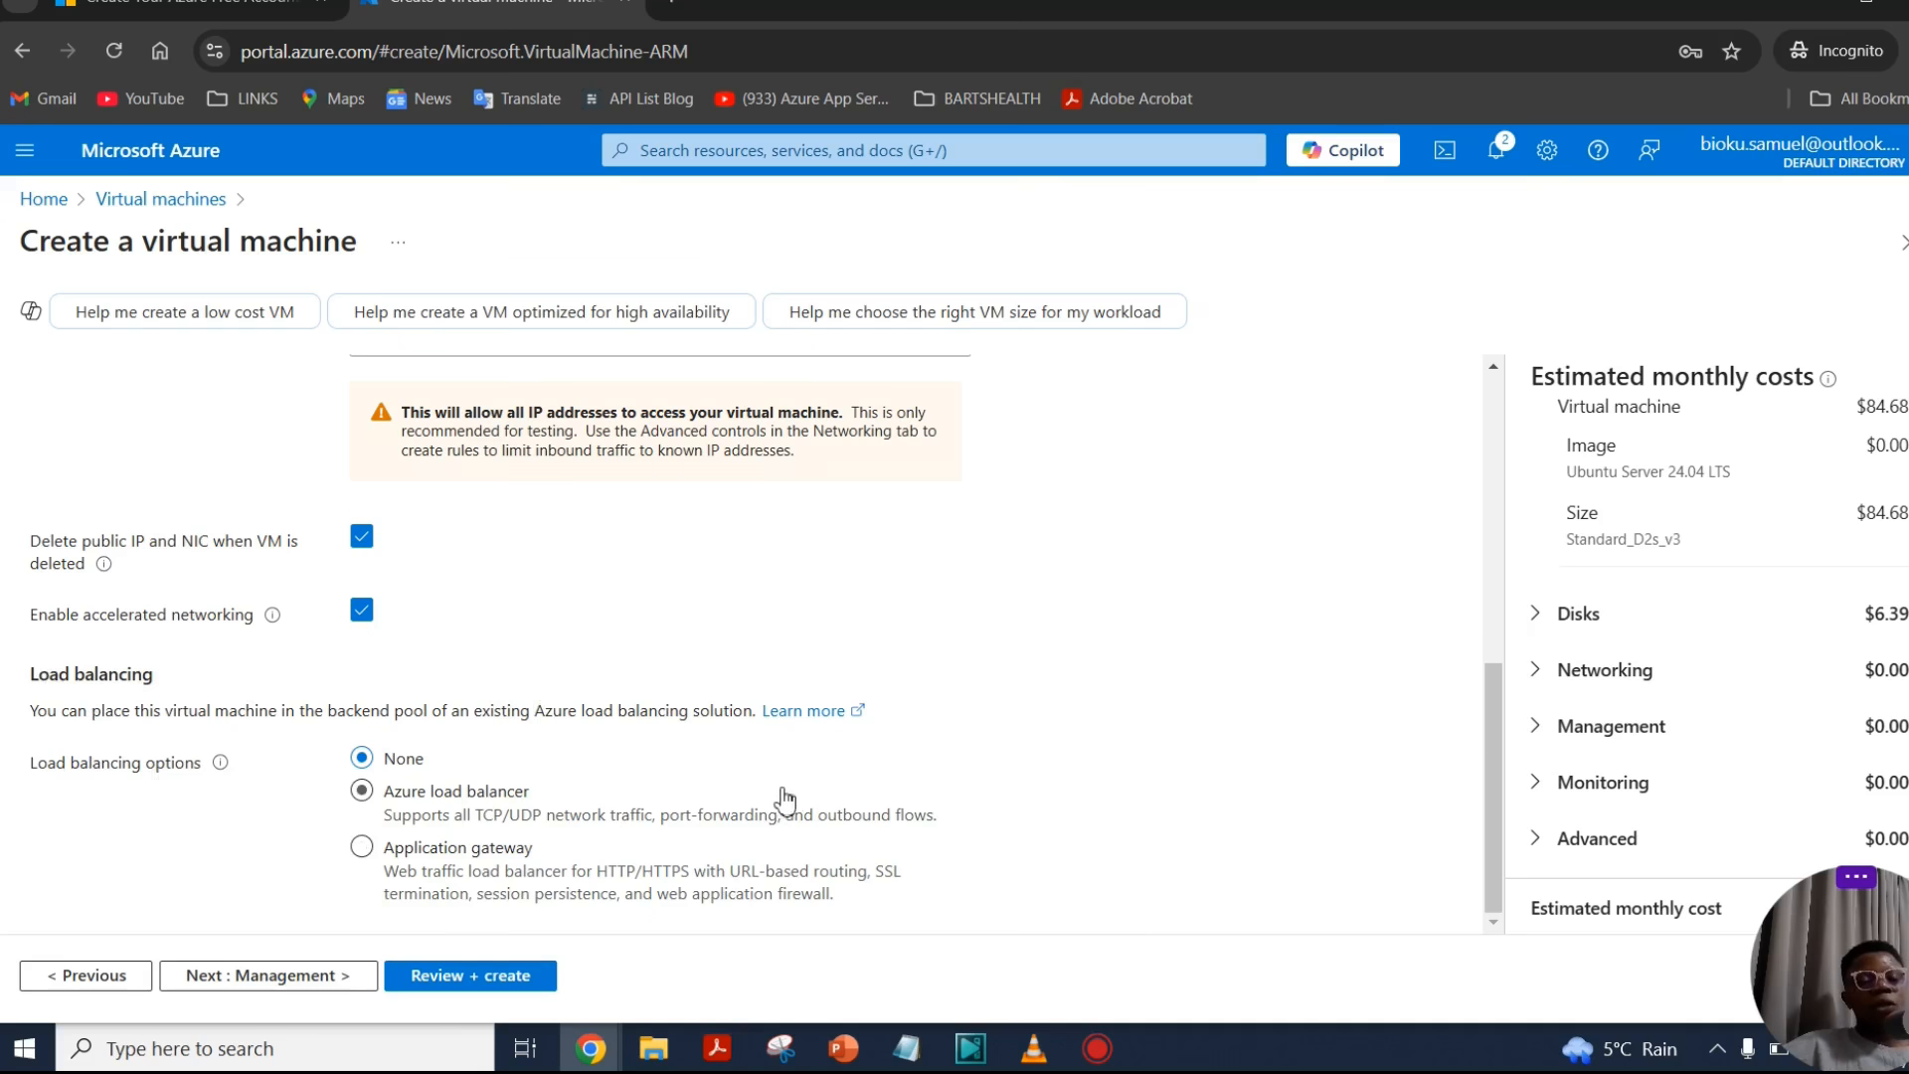
scroll(633, 741, "up", 10)
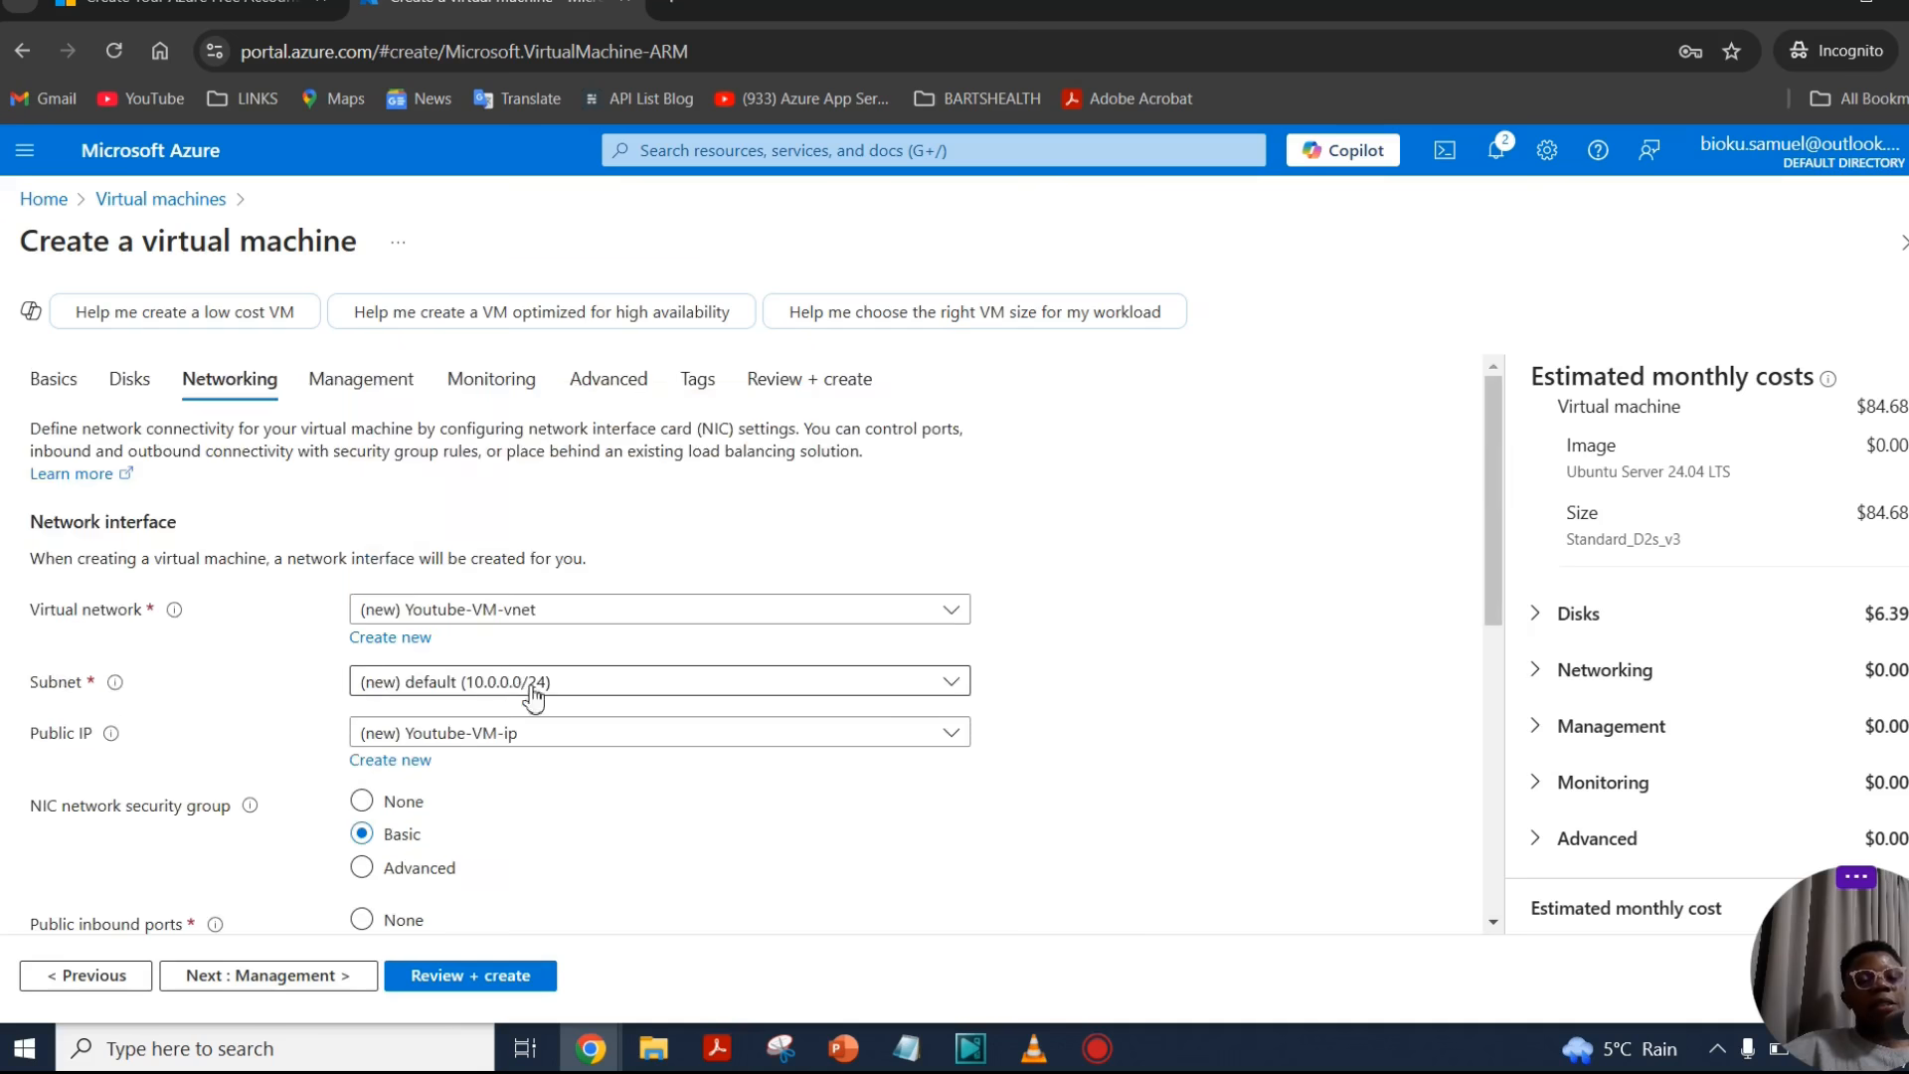
left_click(378, 394)
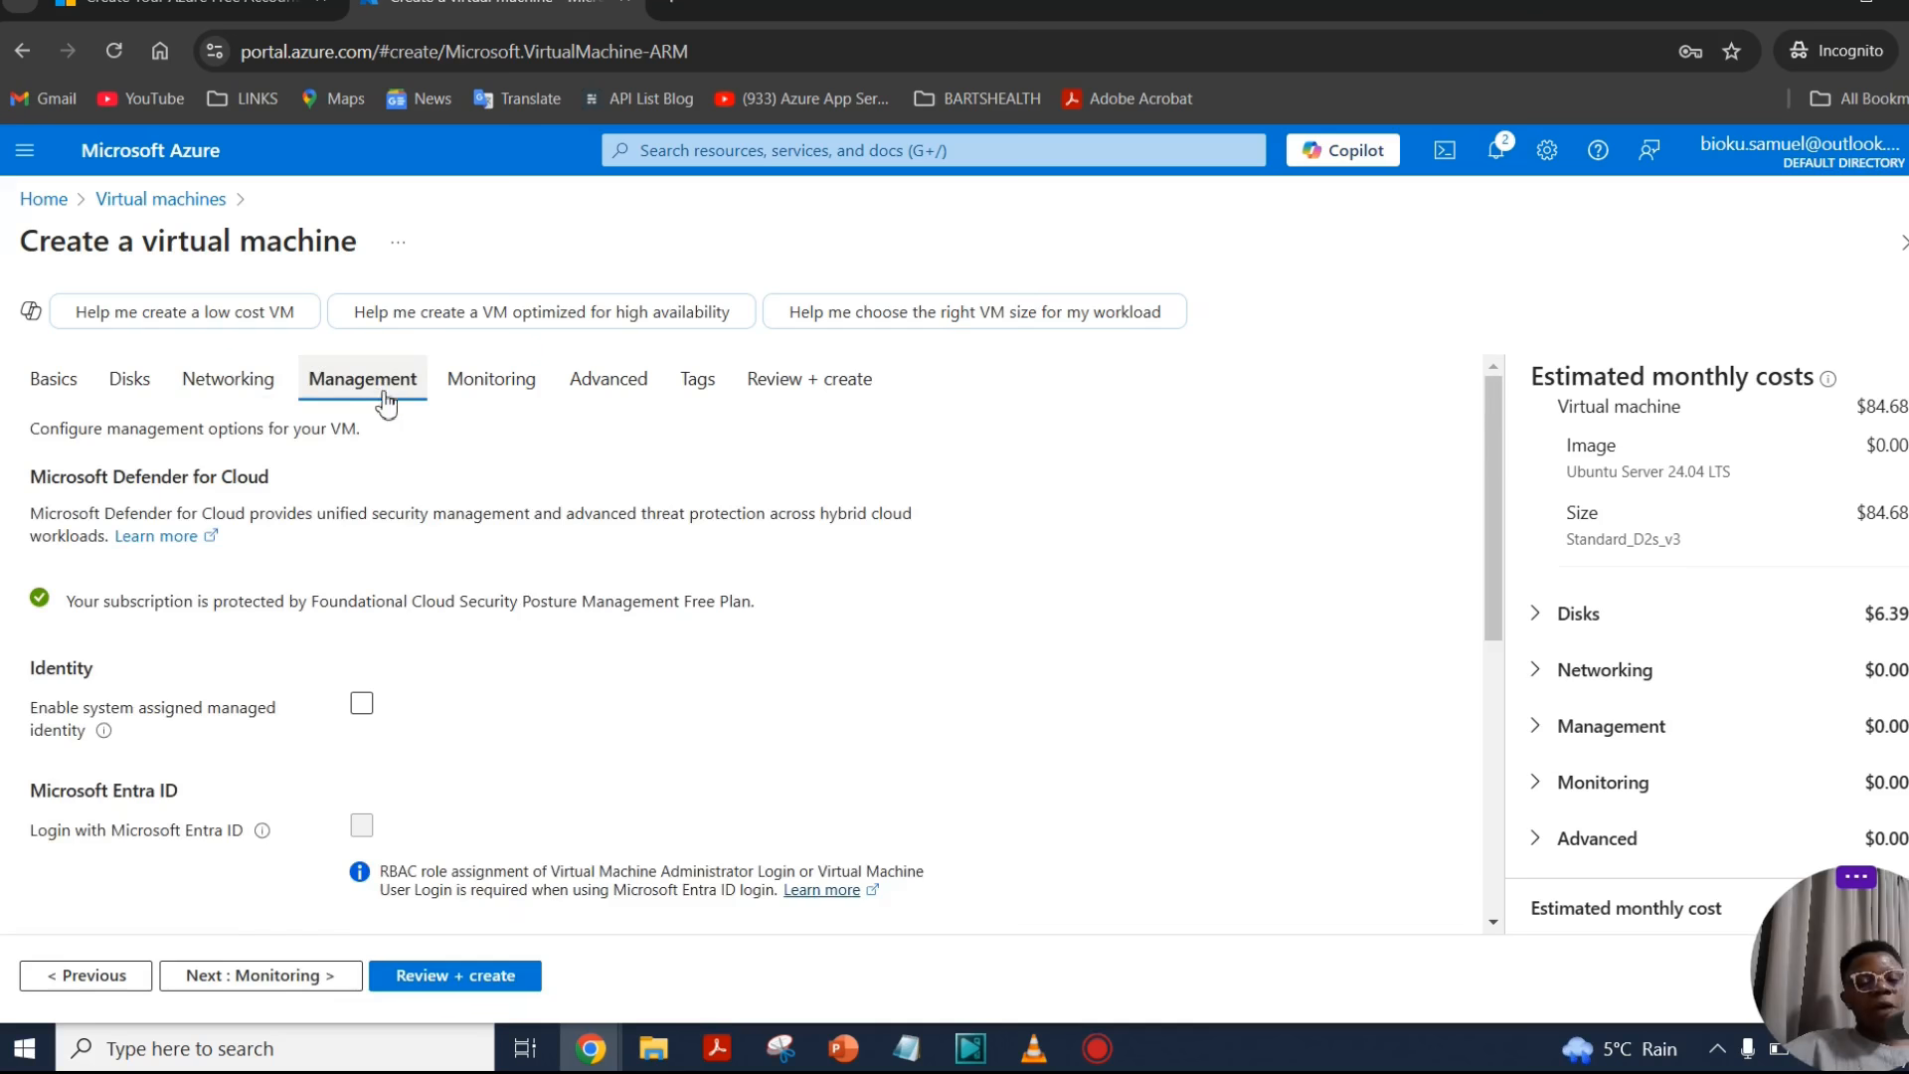
scroll(550, 585, "down", 5)
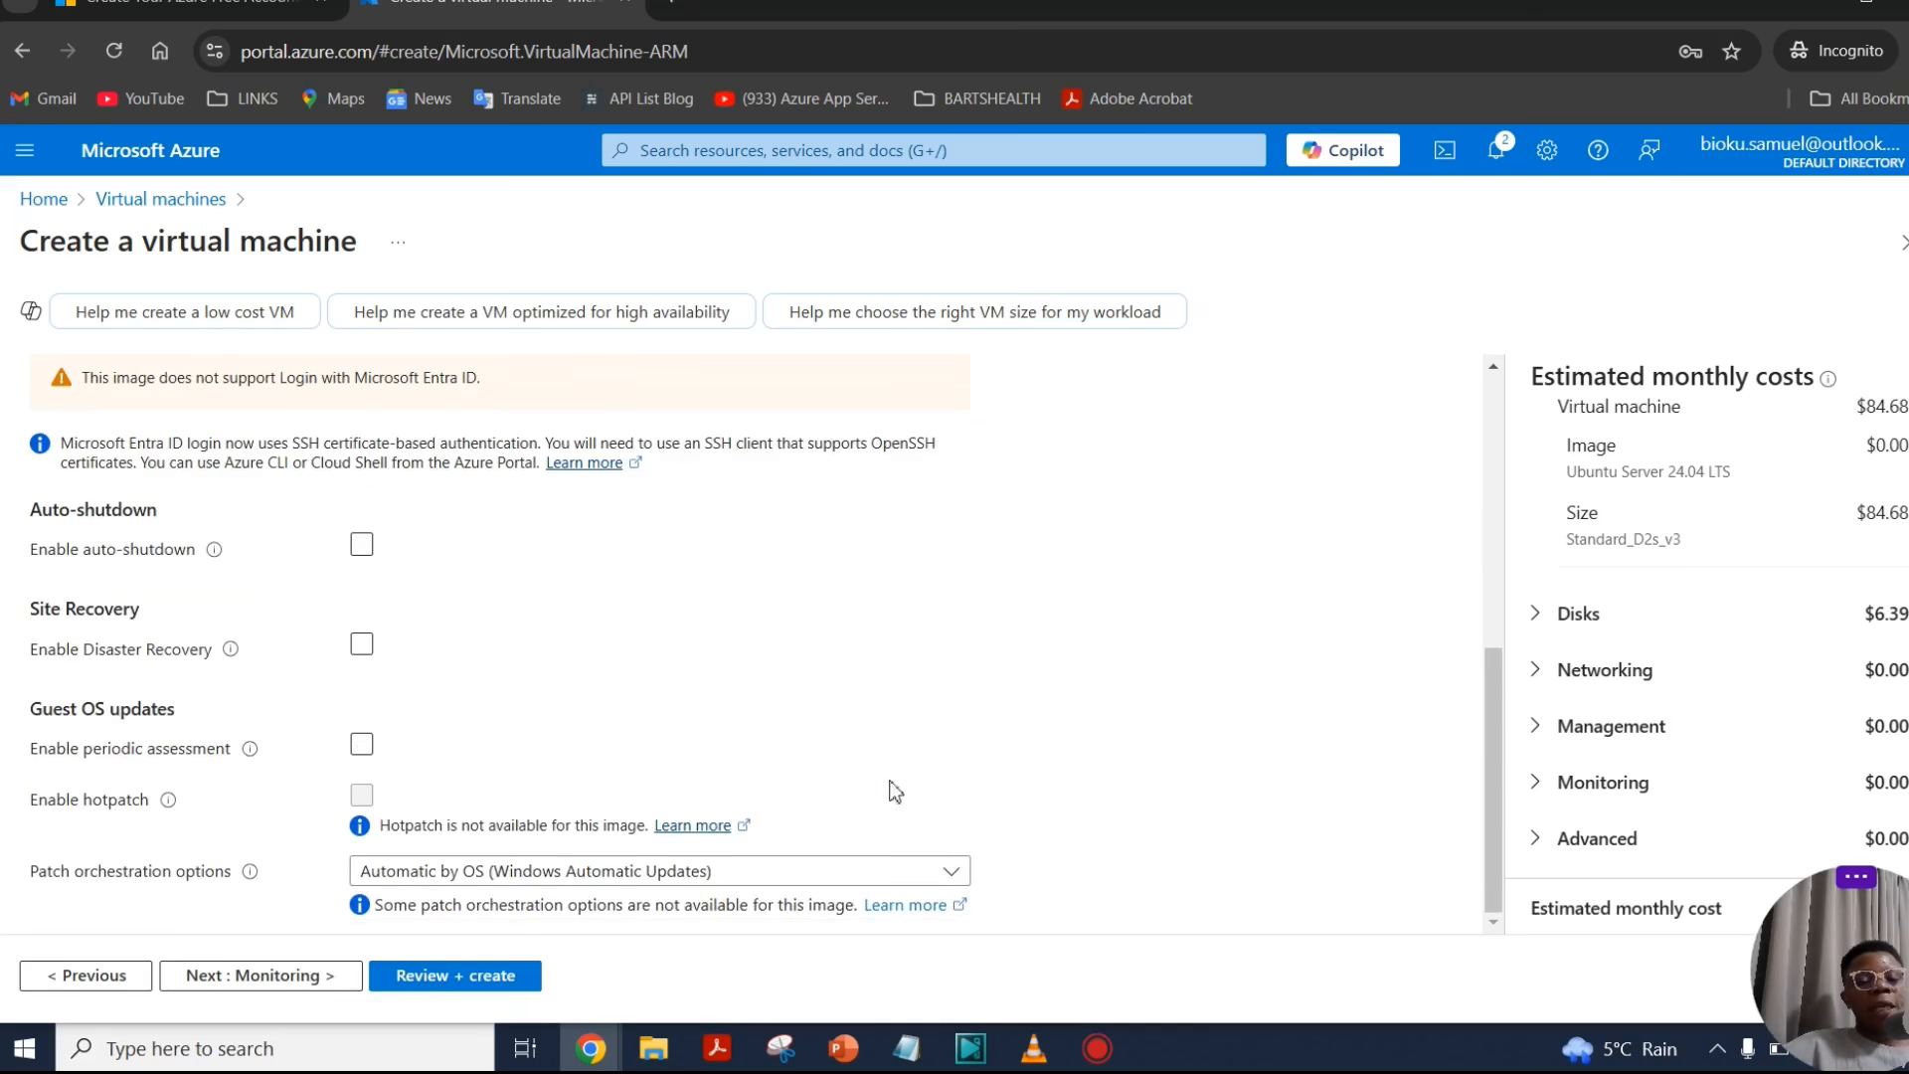
scroll(1134, 899, "up", 5)
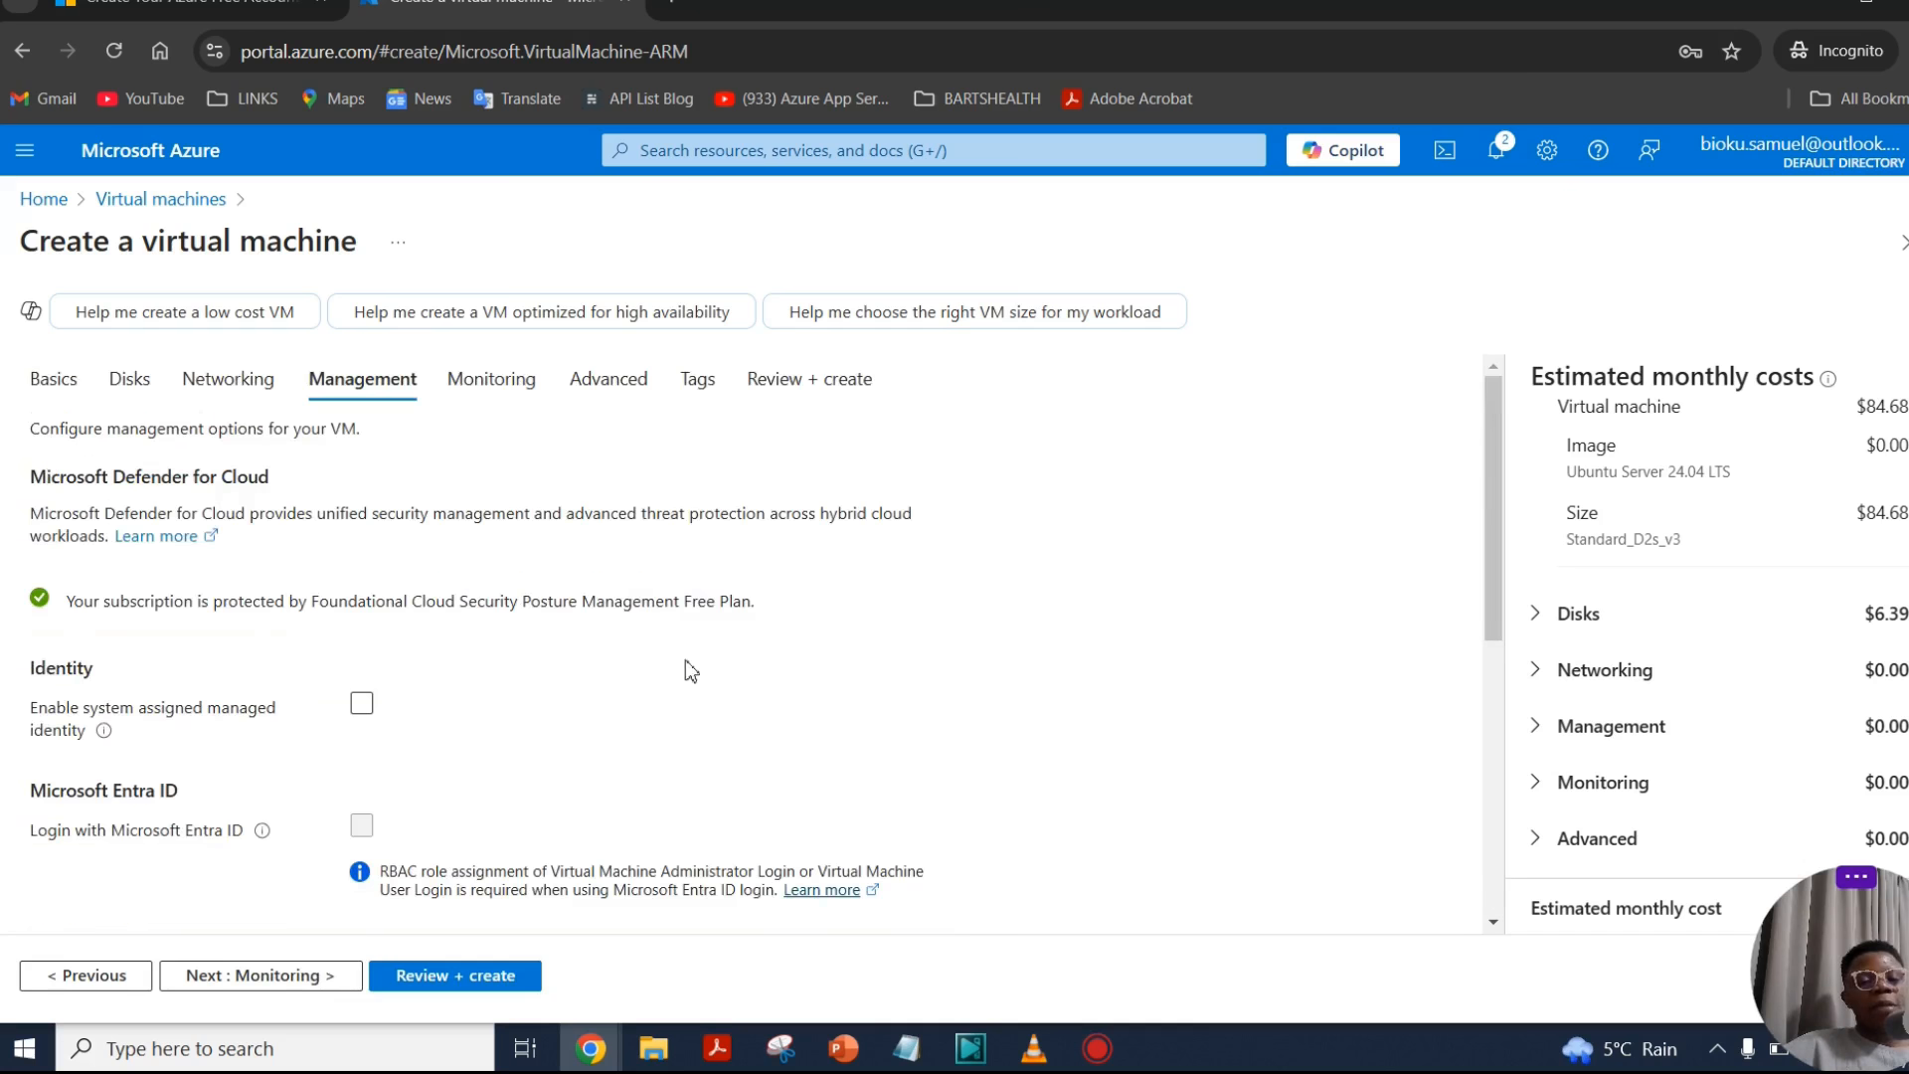
Step: Examine the virtual machine's monitoring and advanced settings, and proceed to its tags
left_click(509, 390)
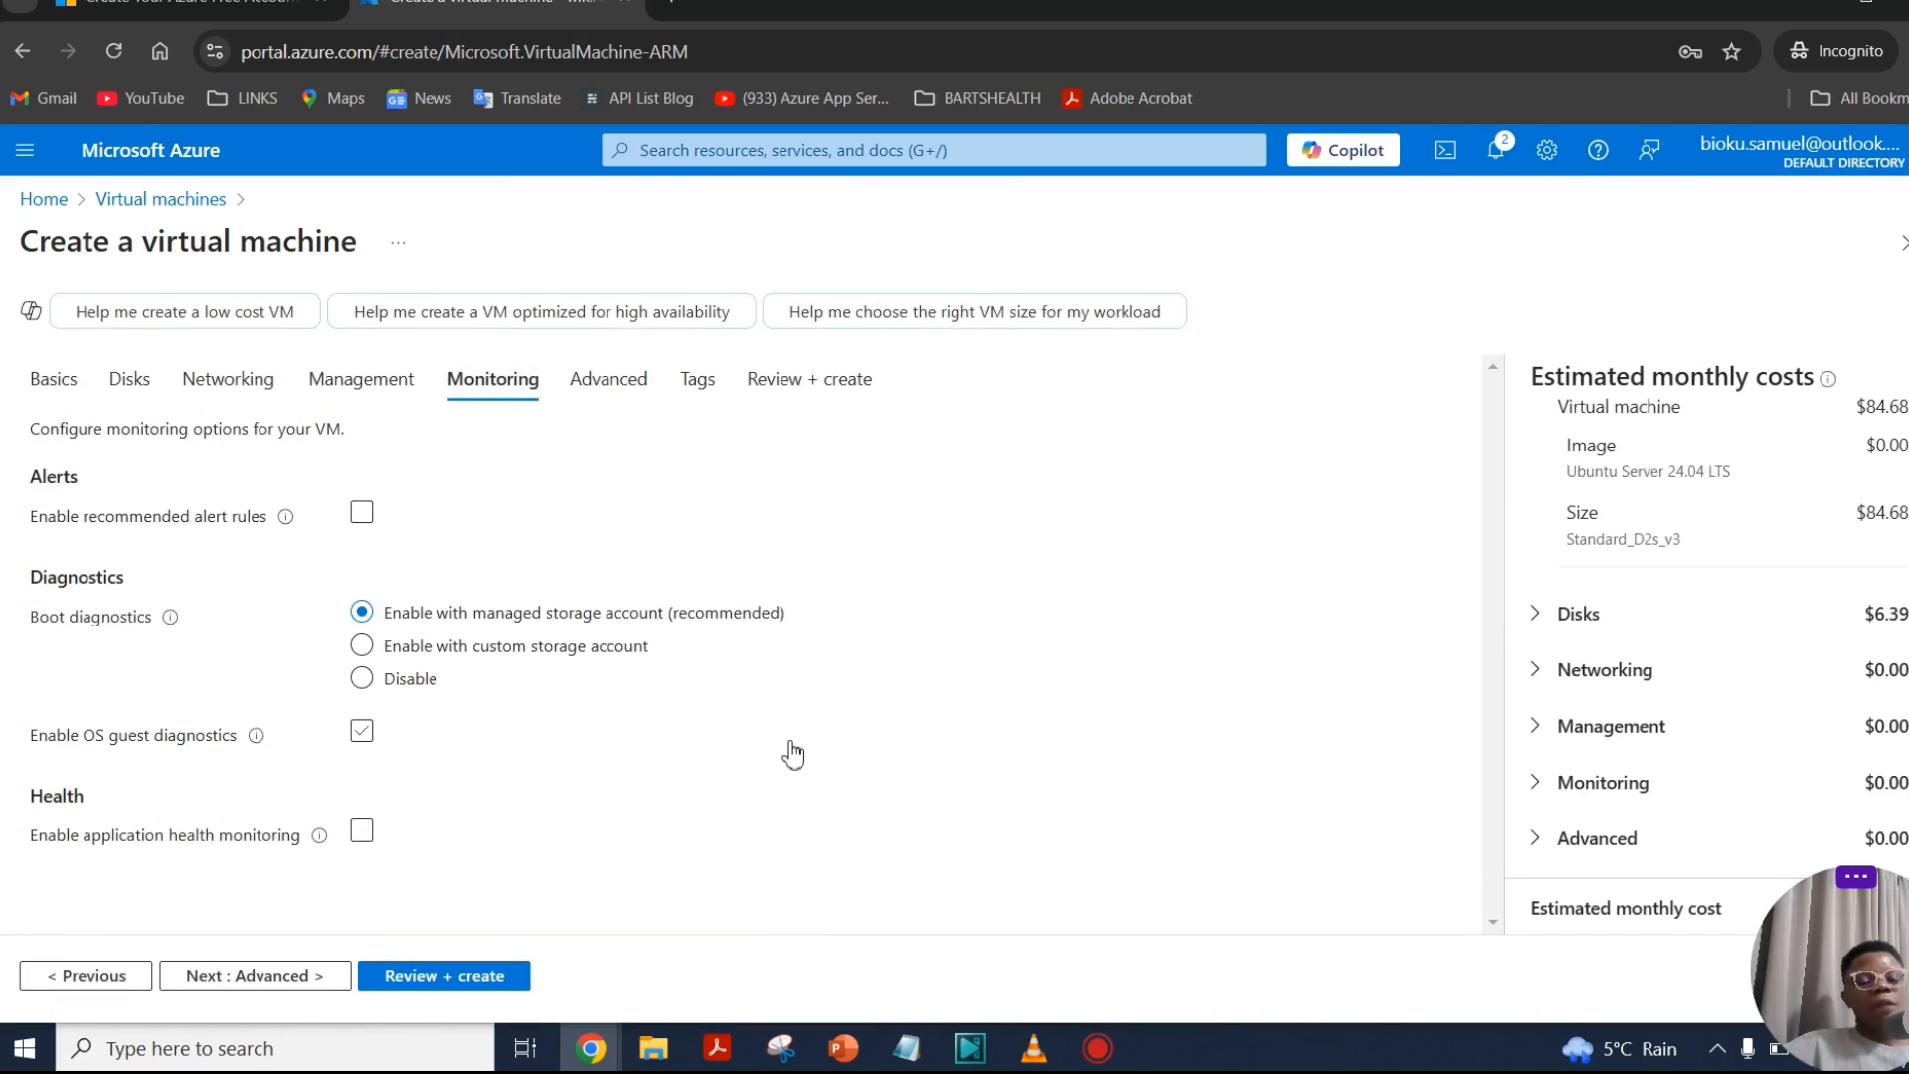
left_click(624, 396)
scroll(813, 597, "down", 6)
scroll(696, 653, "down", 5)
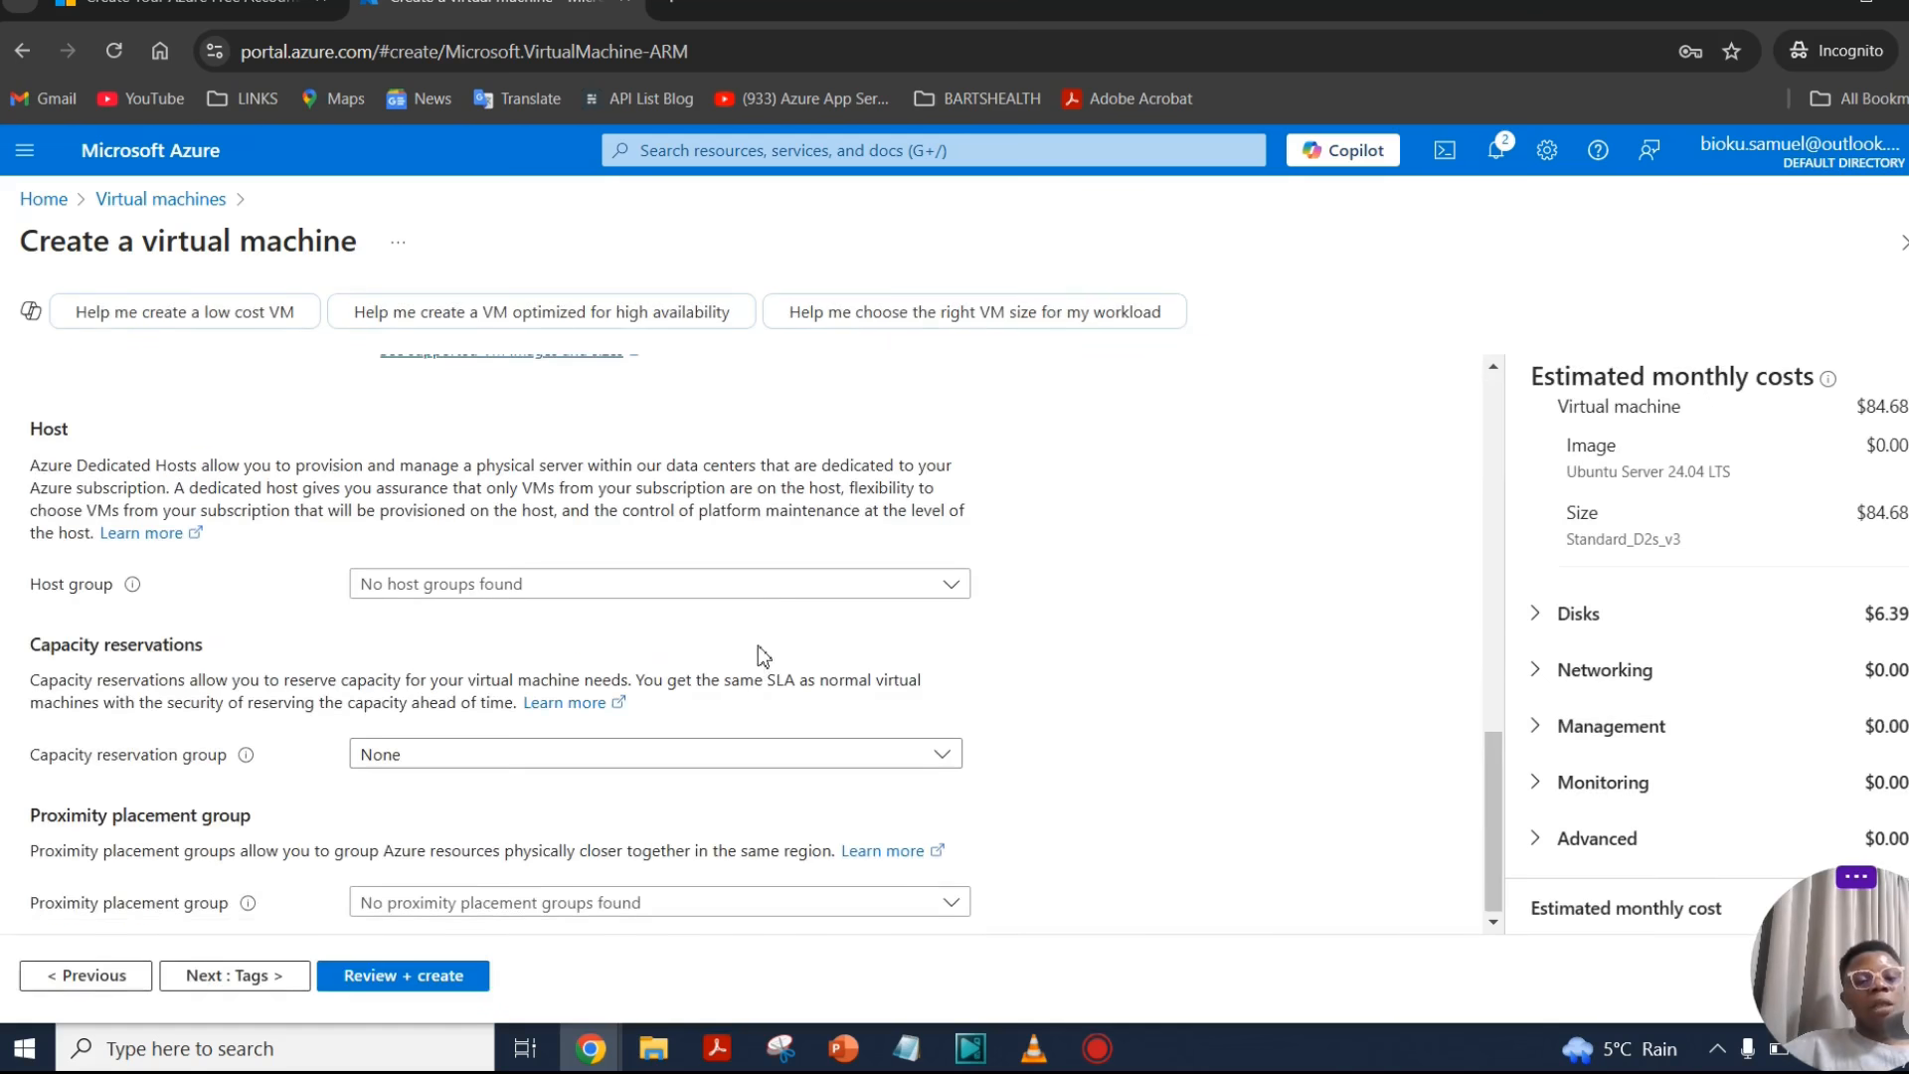
left_click(234, 976)
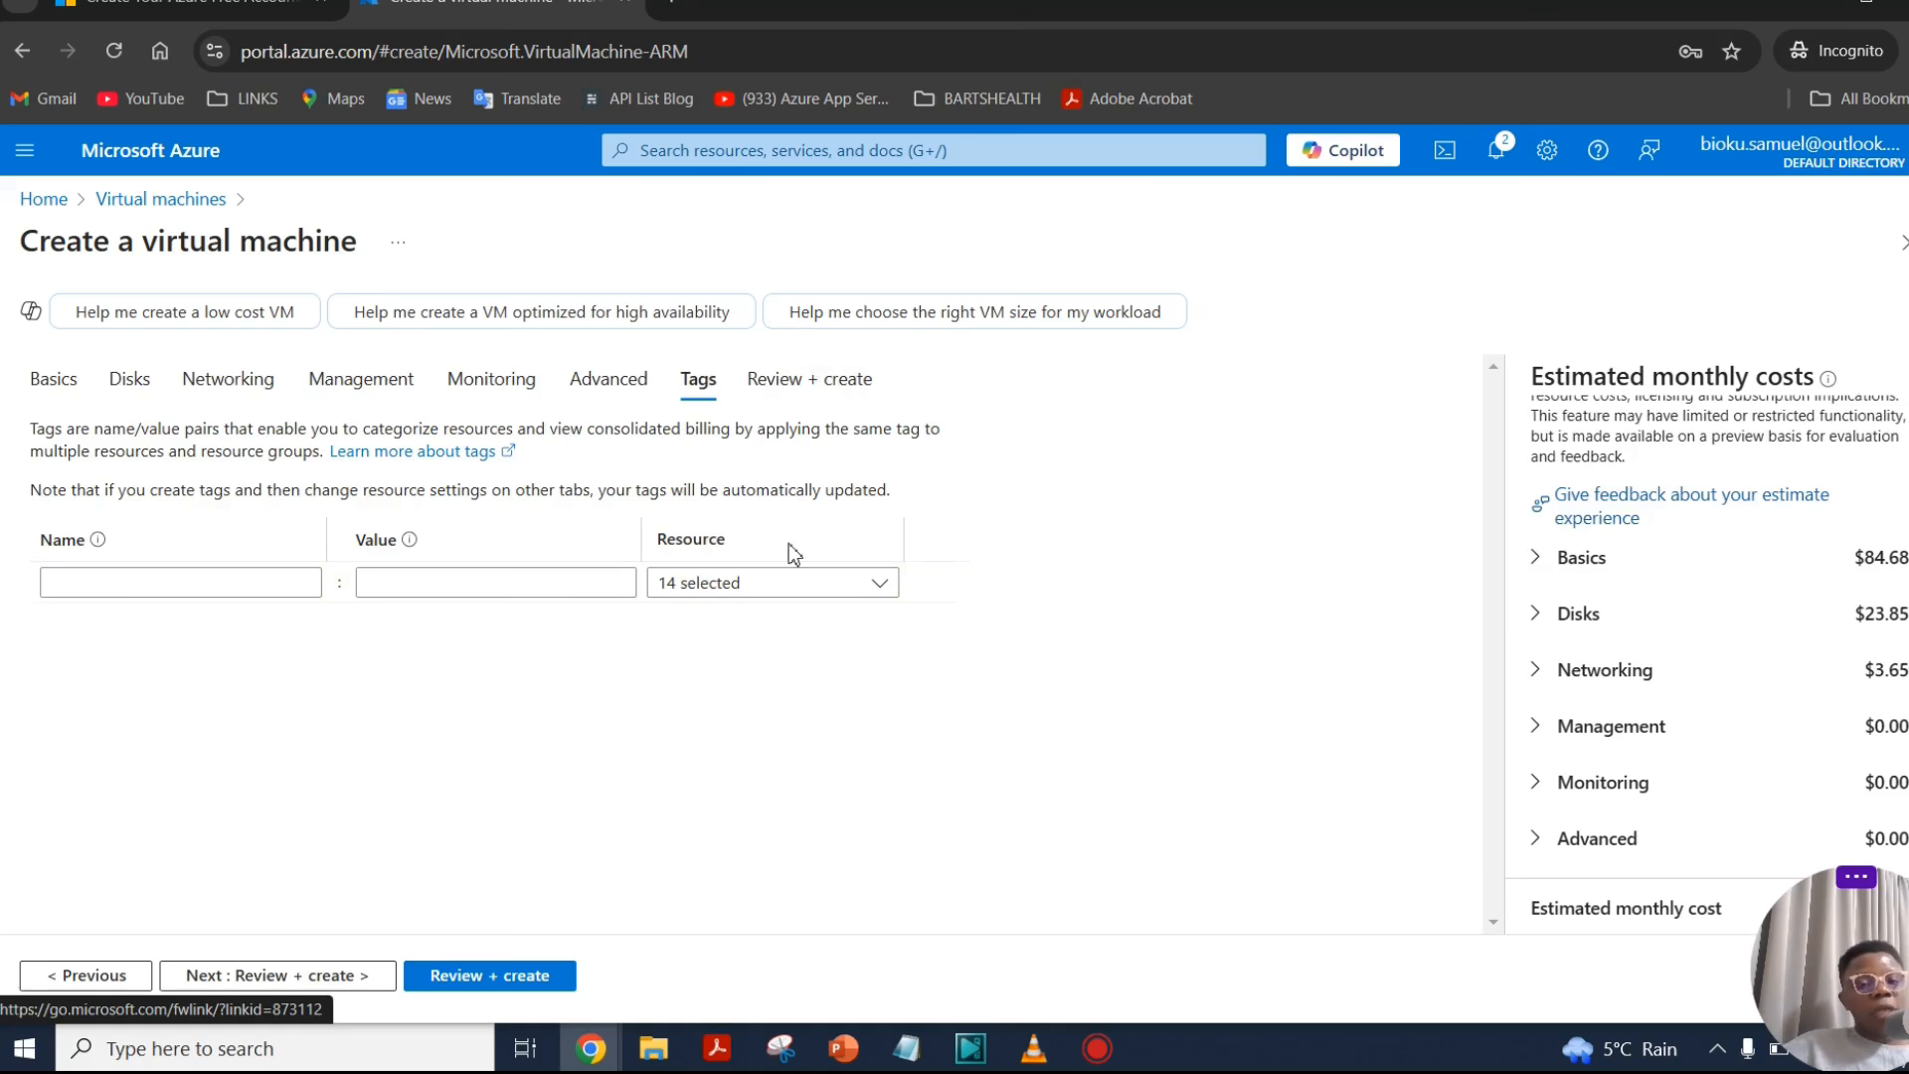
Step: Review the virtual machine's hourly price, estimated monthly cost and configuration summary, and create the virtual machine
left_click(811, 383)
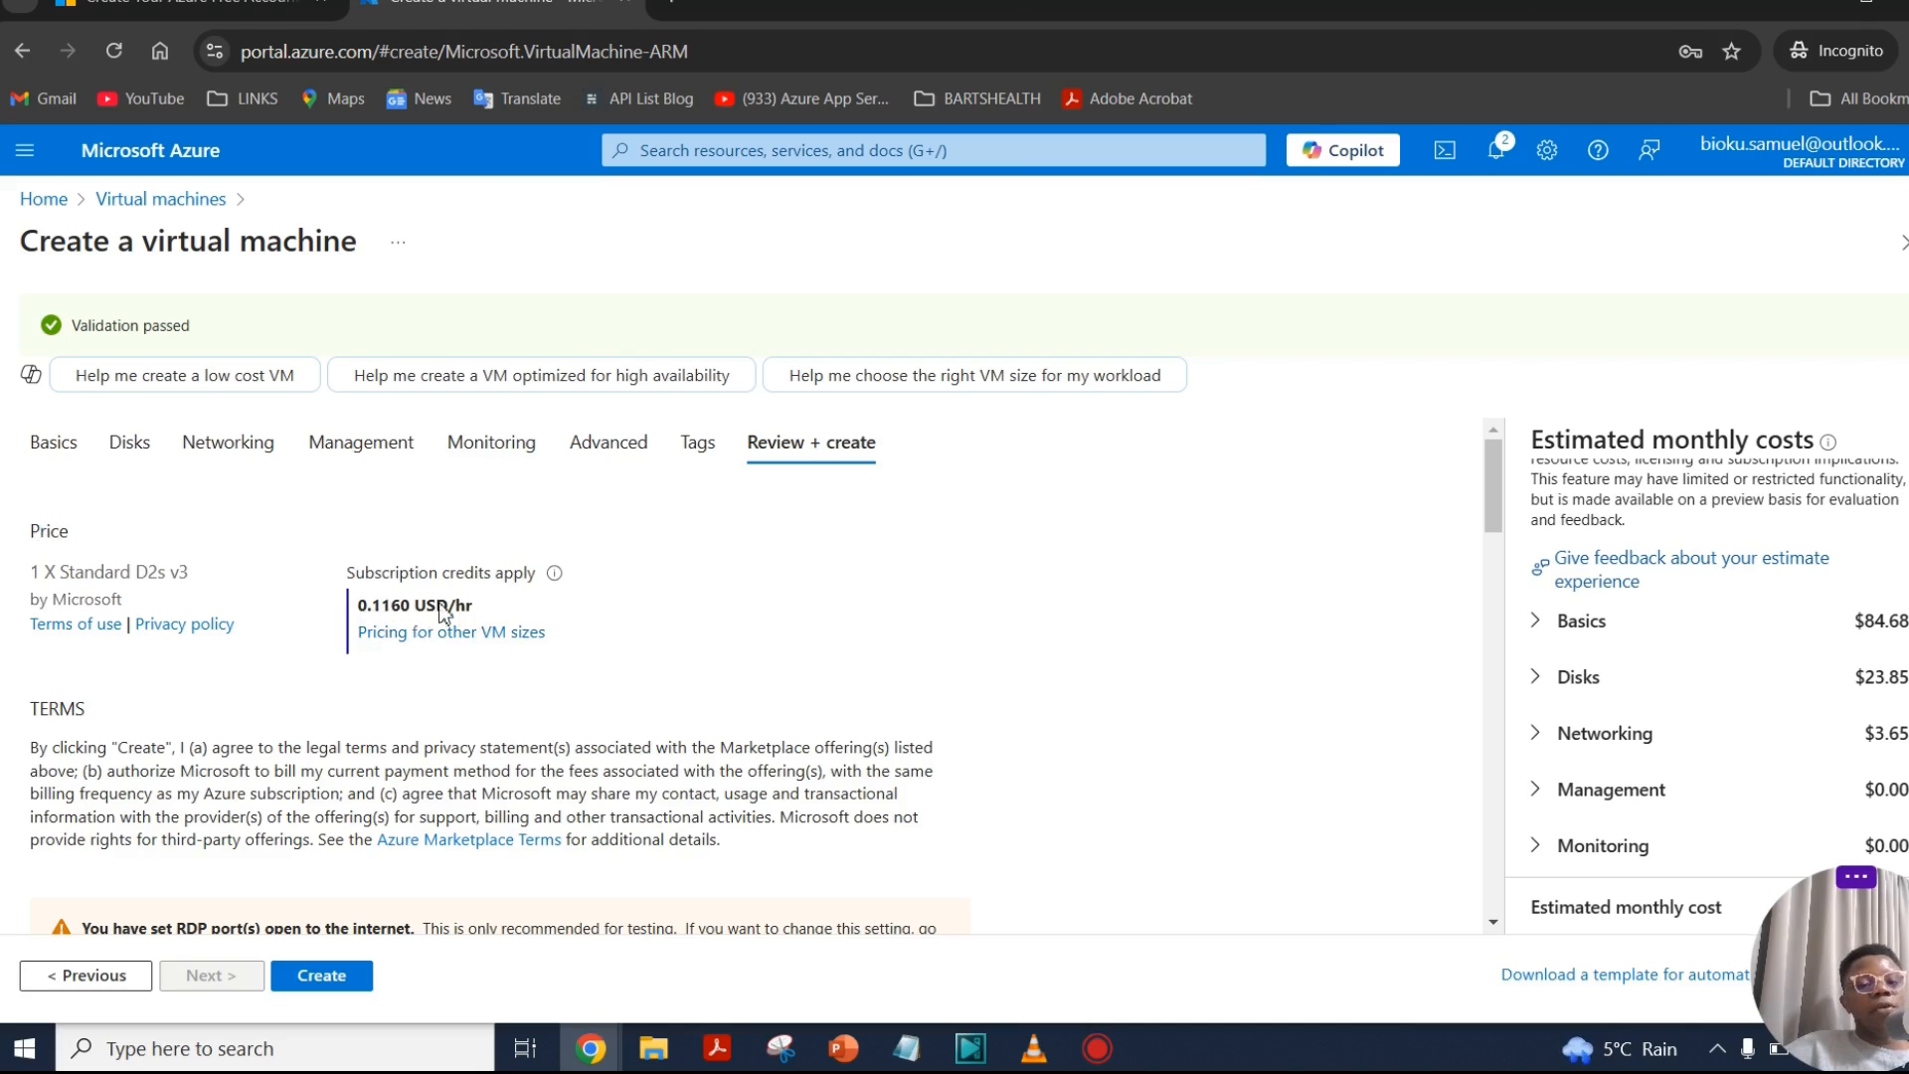
left_click_drag(480, 611, 360, 615)
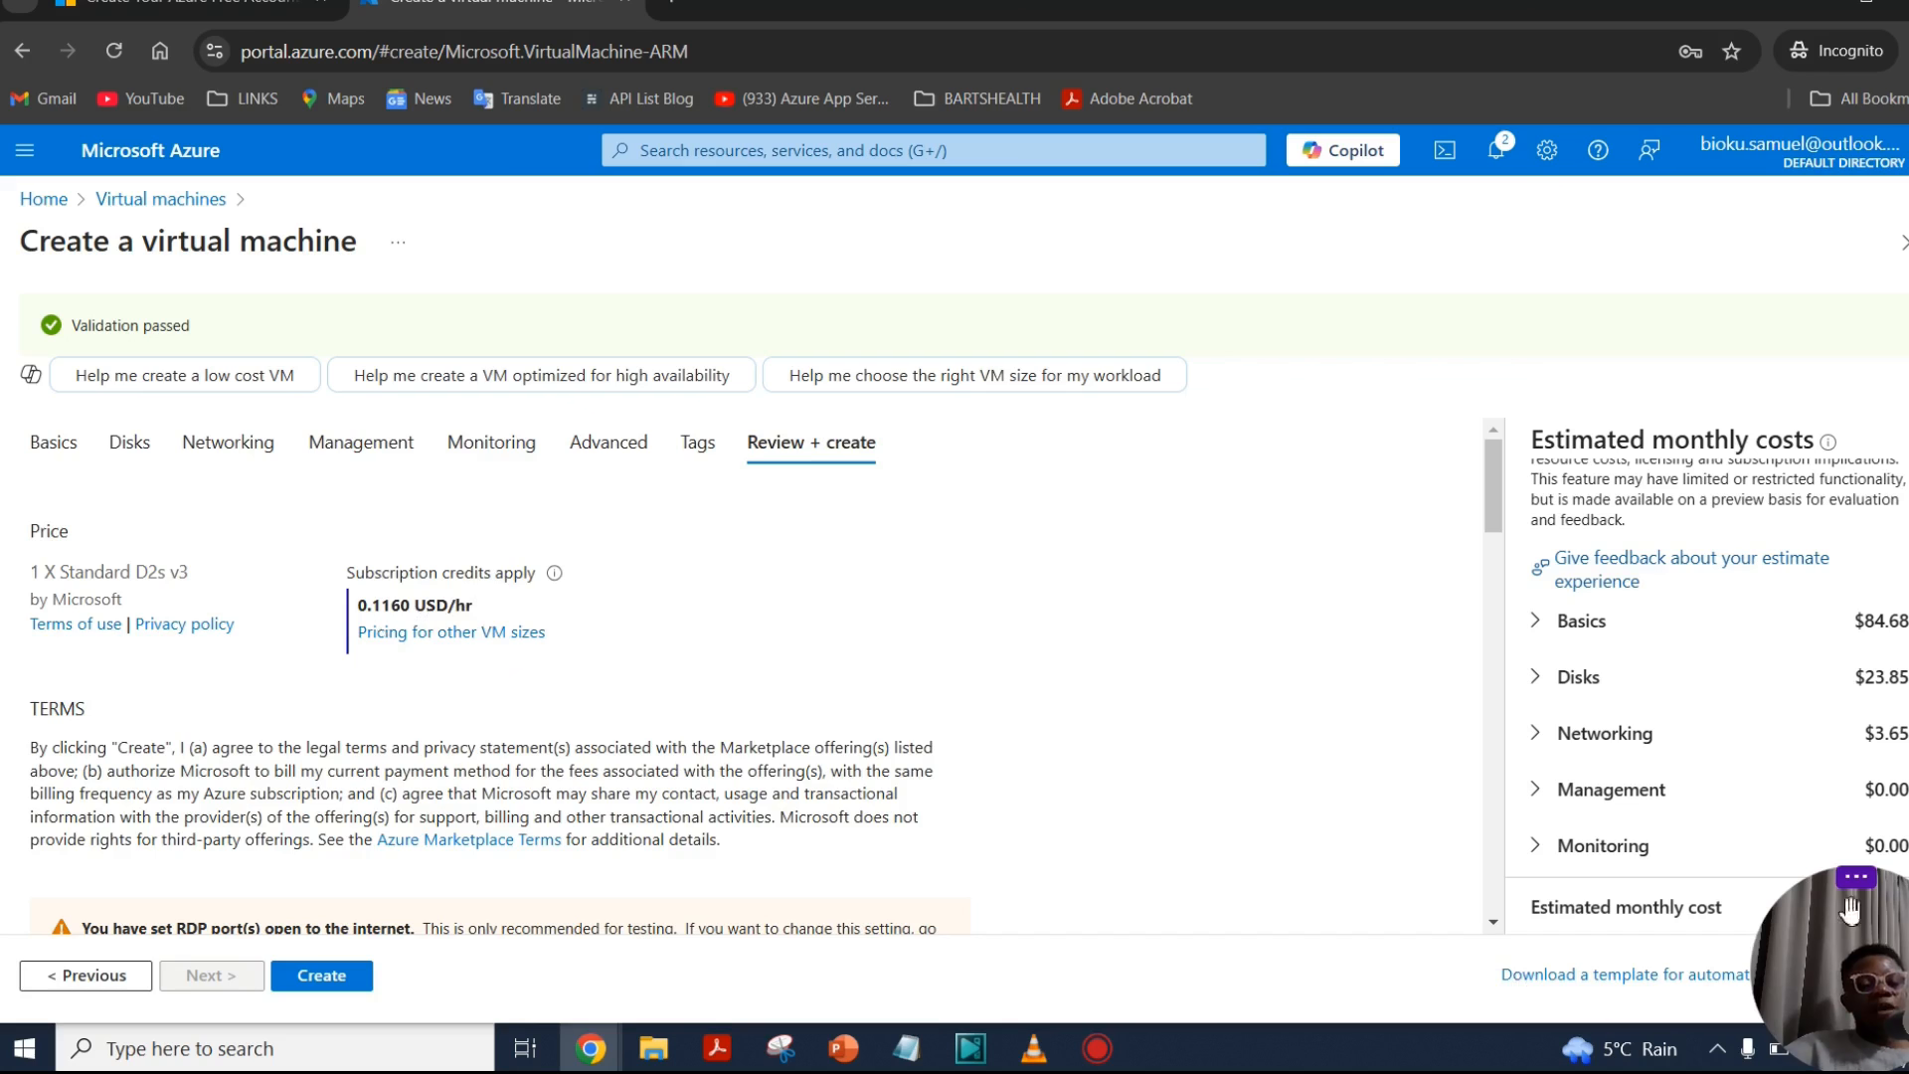
left_click_drag(1892, 962, 1530, 957)
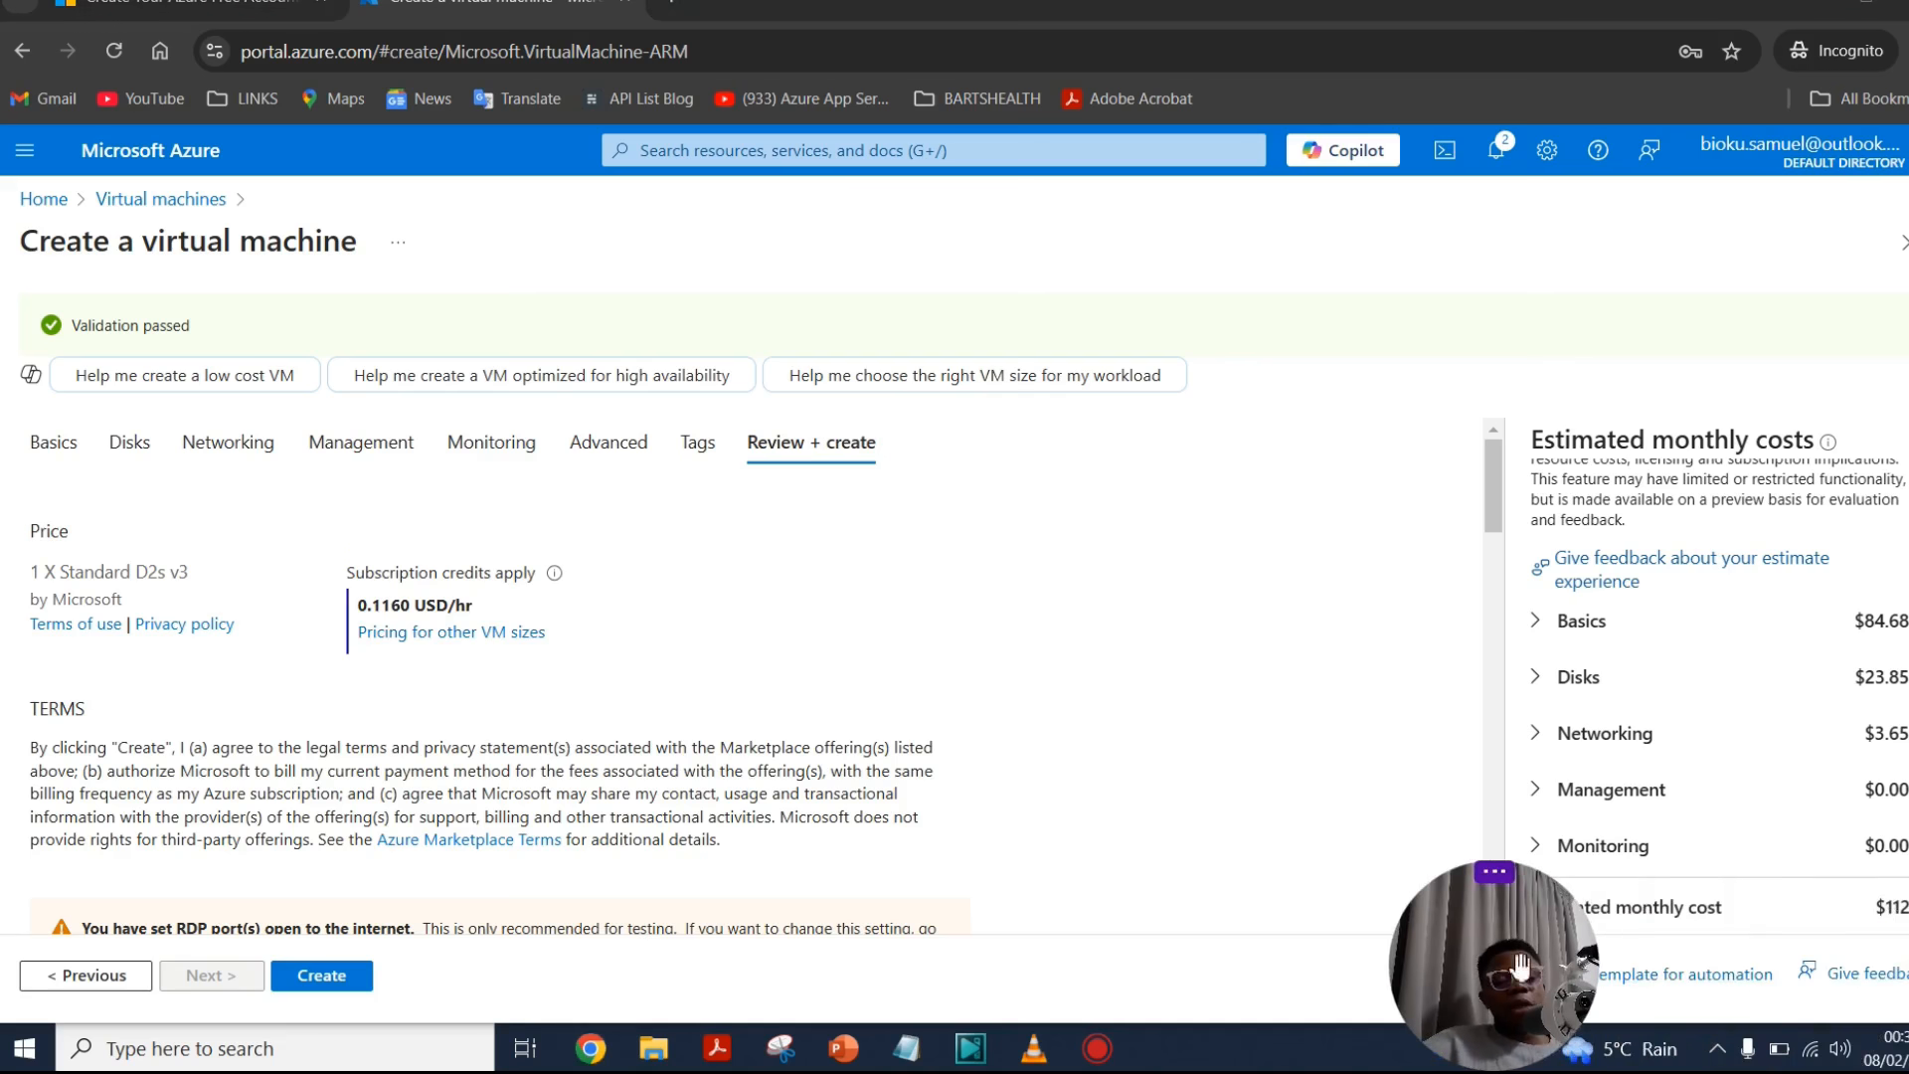
left_click_drag(1501, 964, 1355, 962)
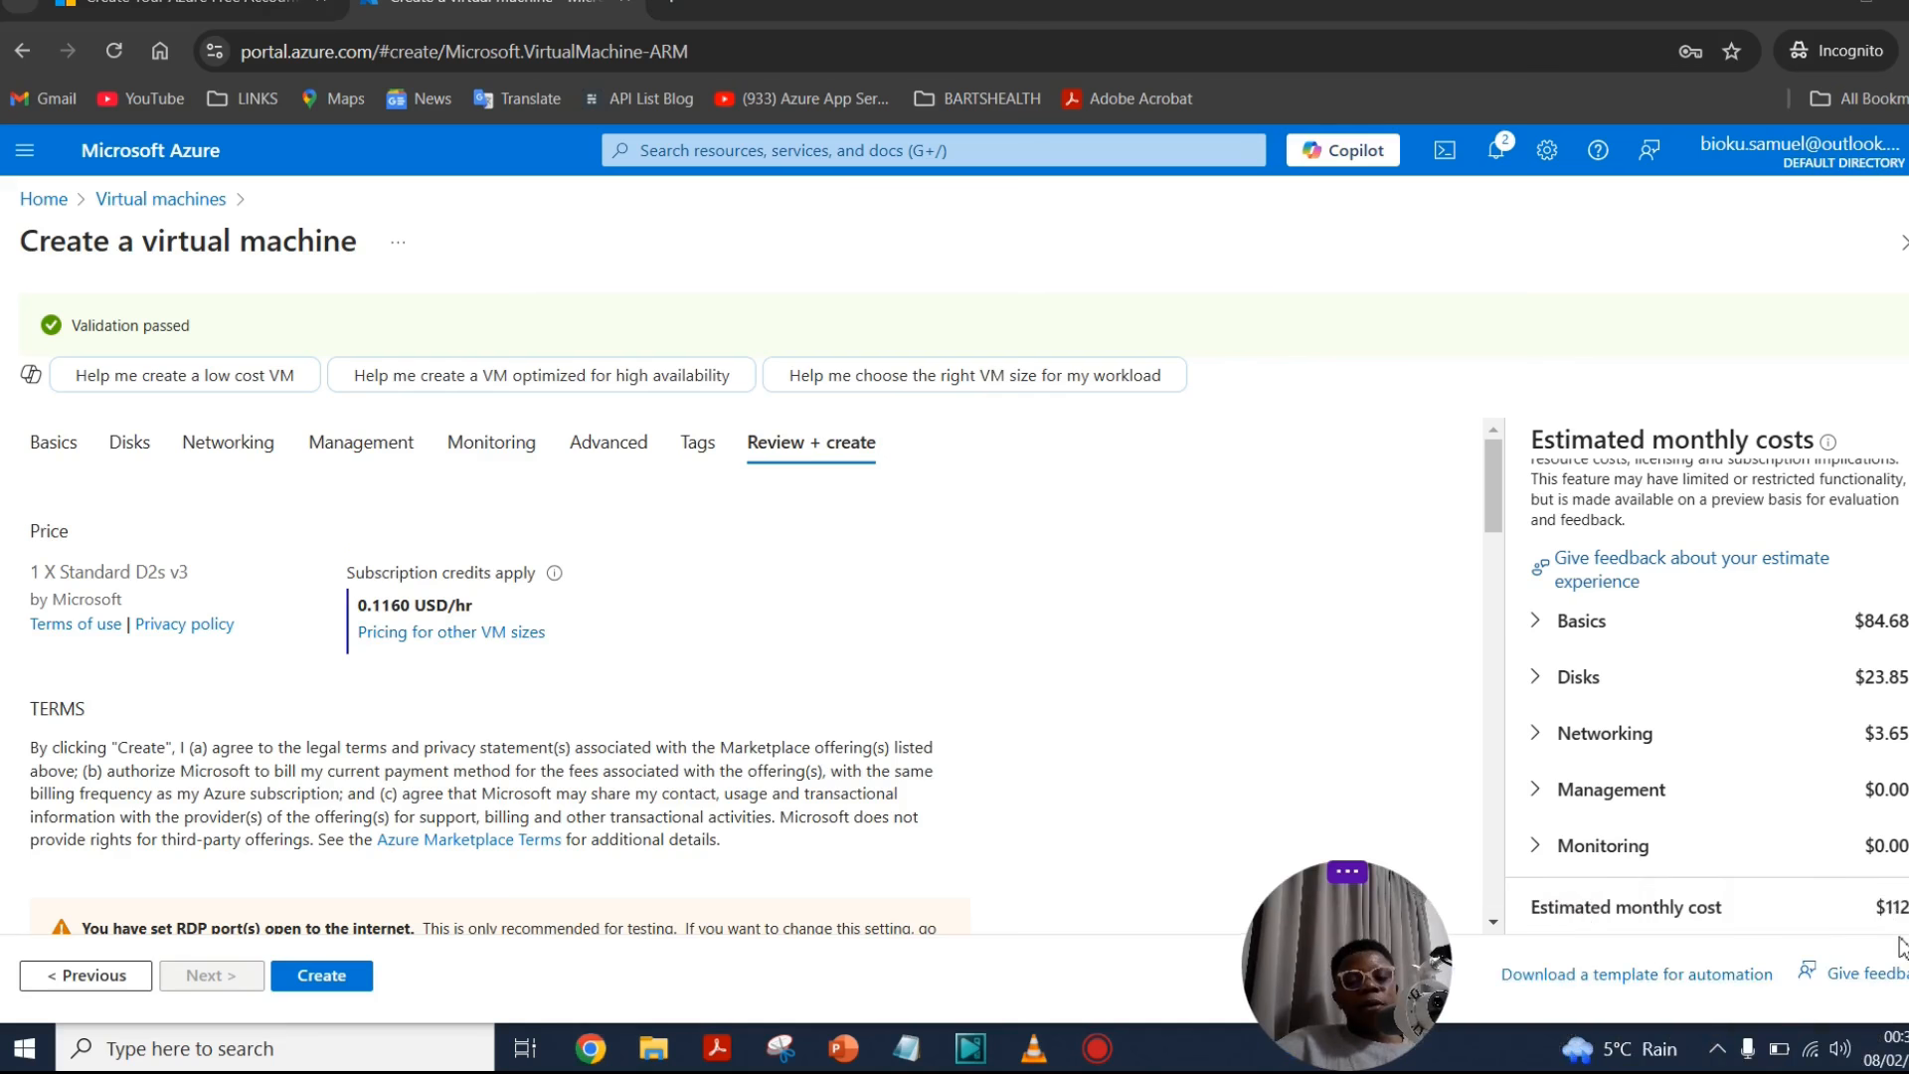
left_click_drag(1885, 911, 1894, 908)
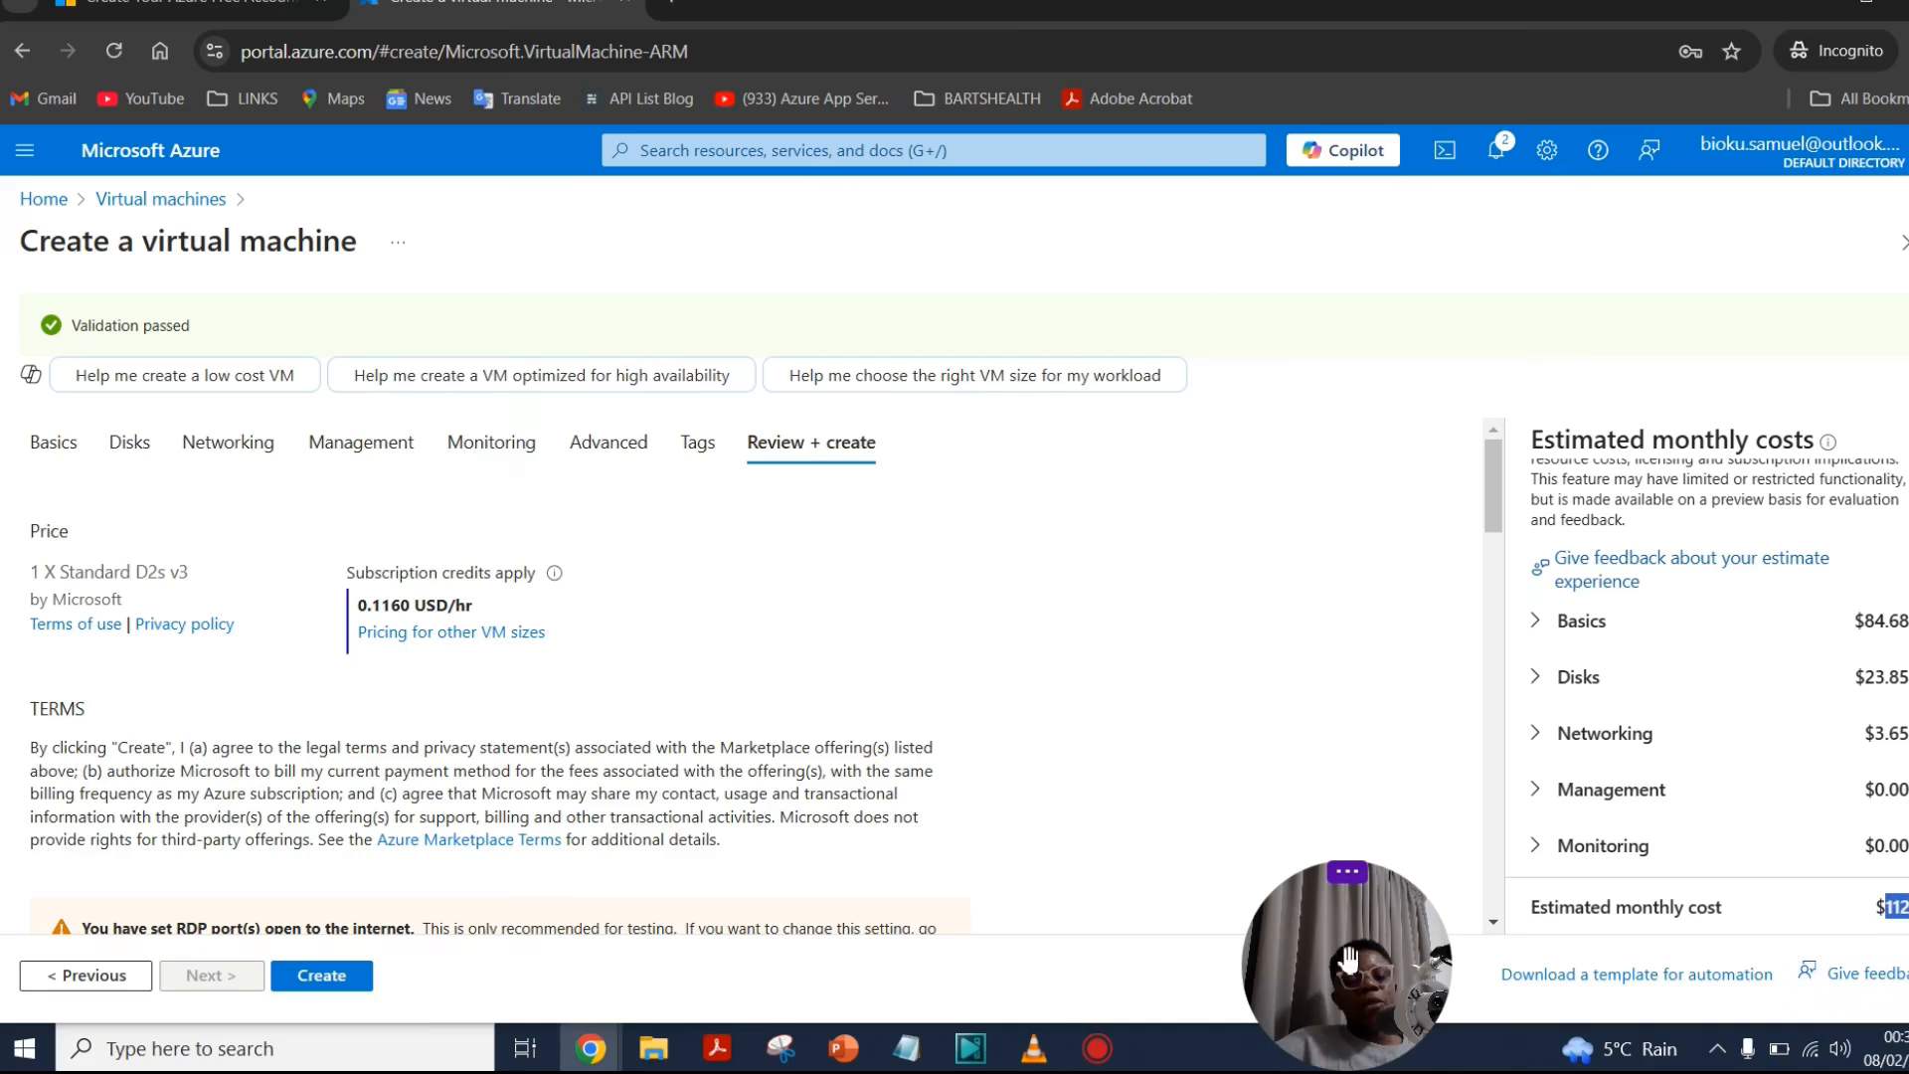
scroll(550, 678, "down", 10)
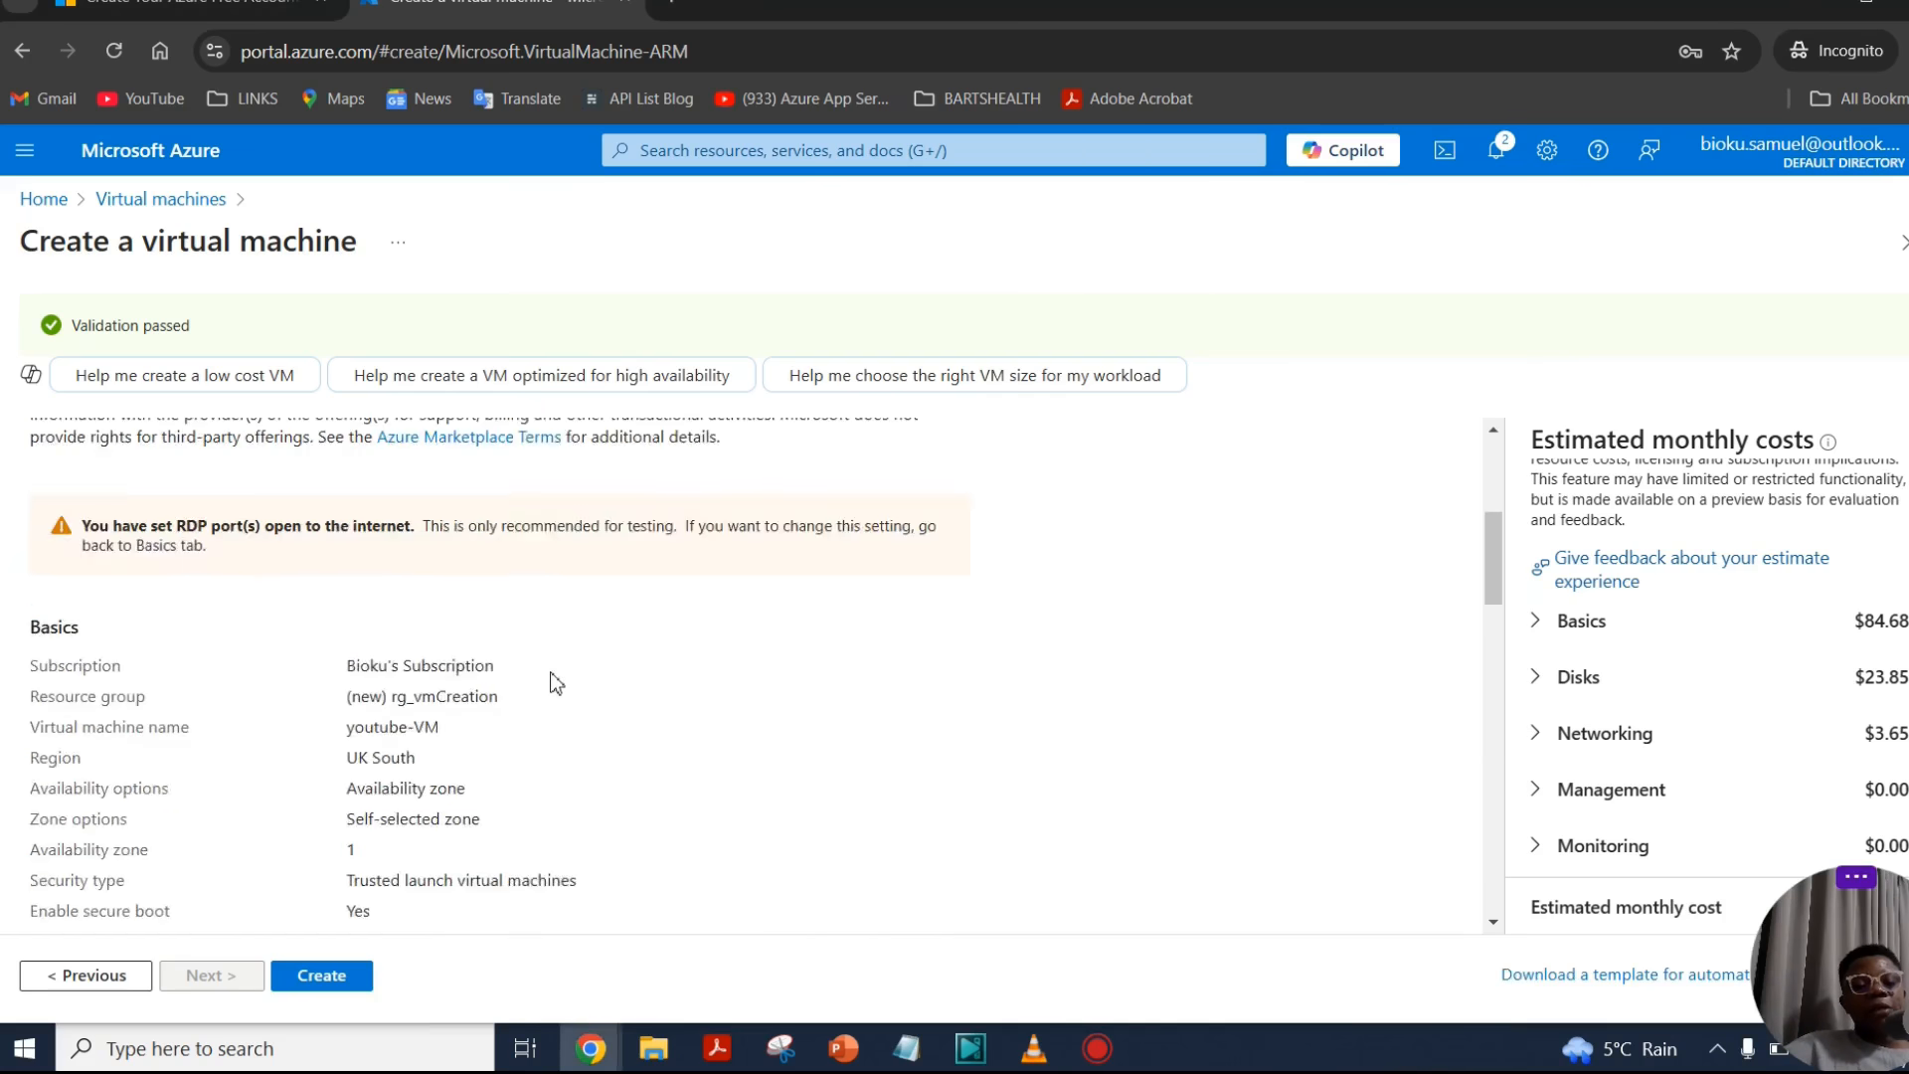
left_click(342, 979)
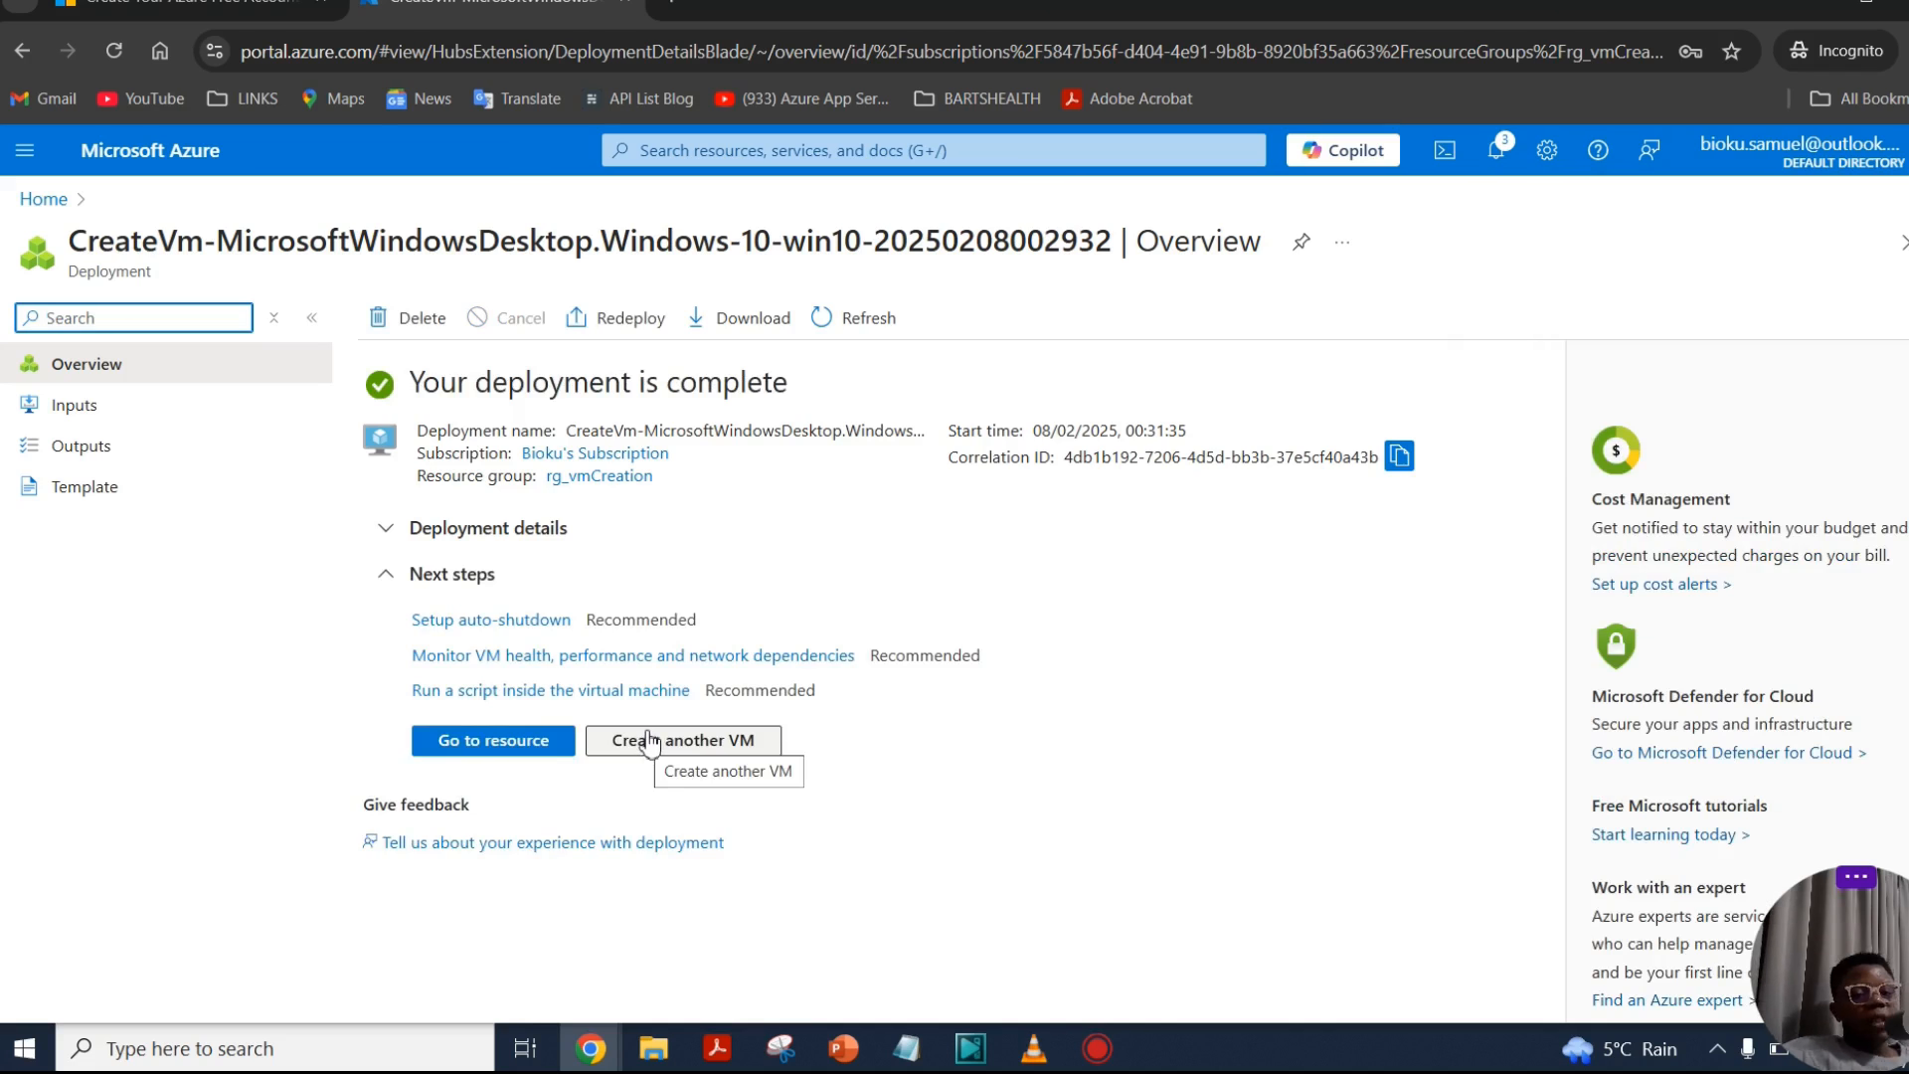
Step: Open the deployed virtual machine's resource page and its connection options
left_click(643, 736)
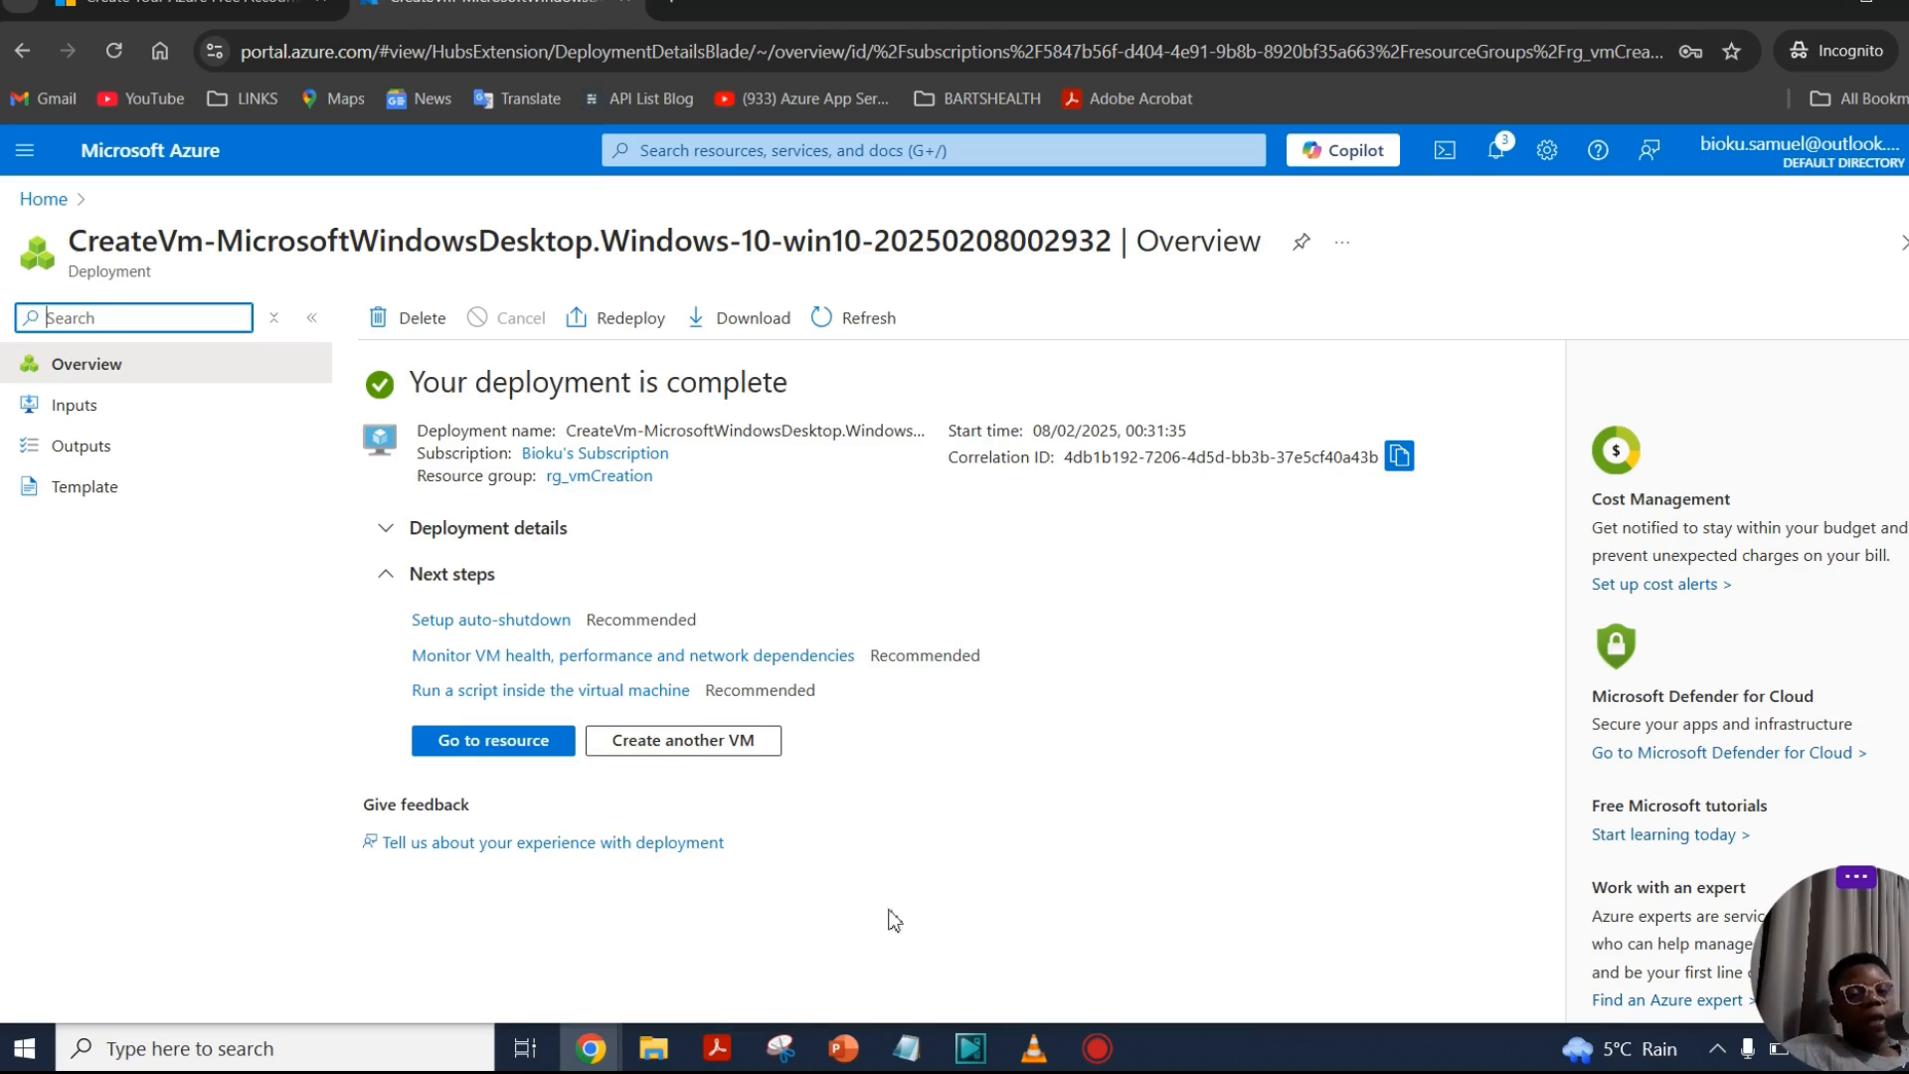
left_click(496, 747)
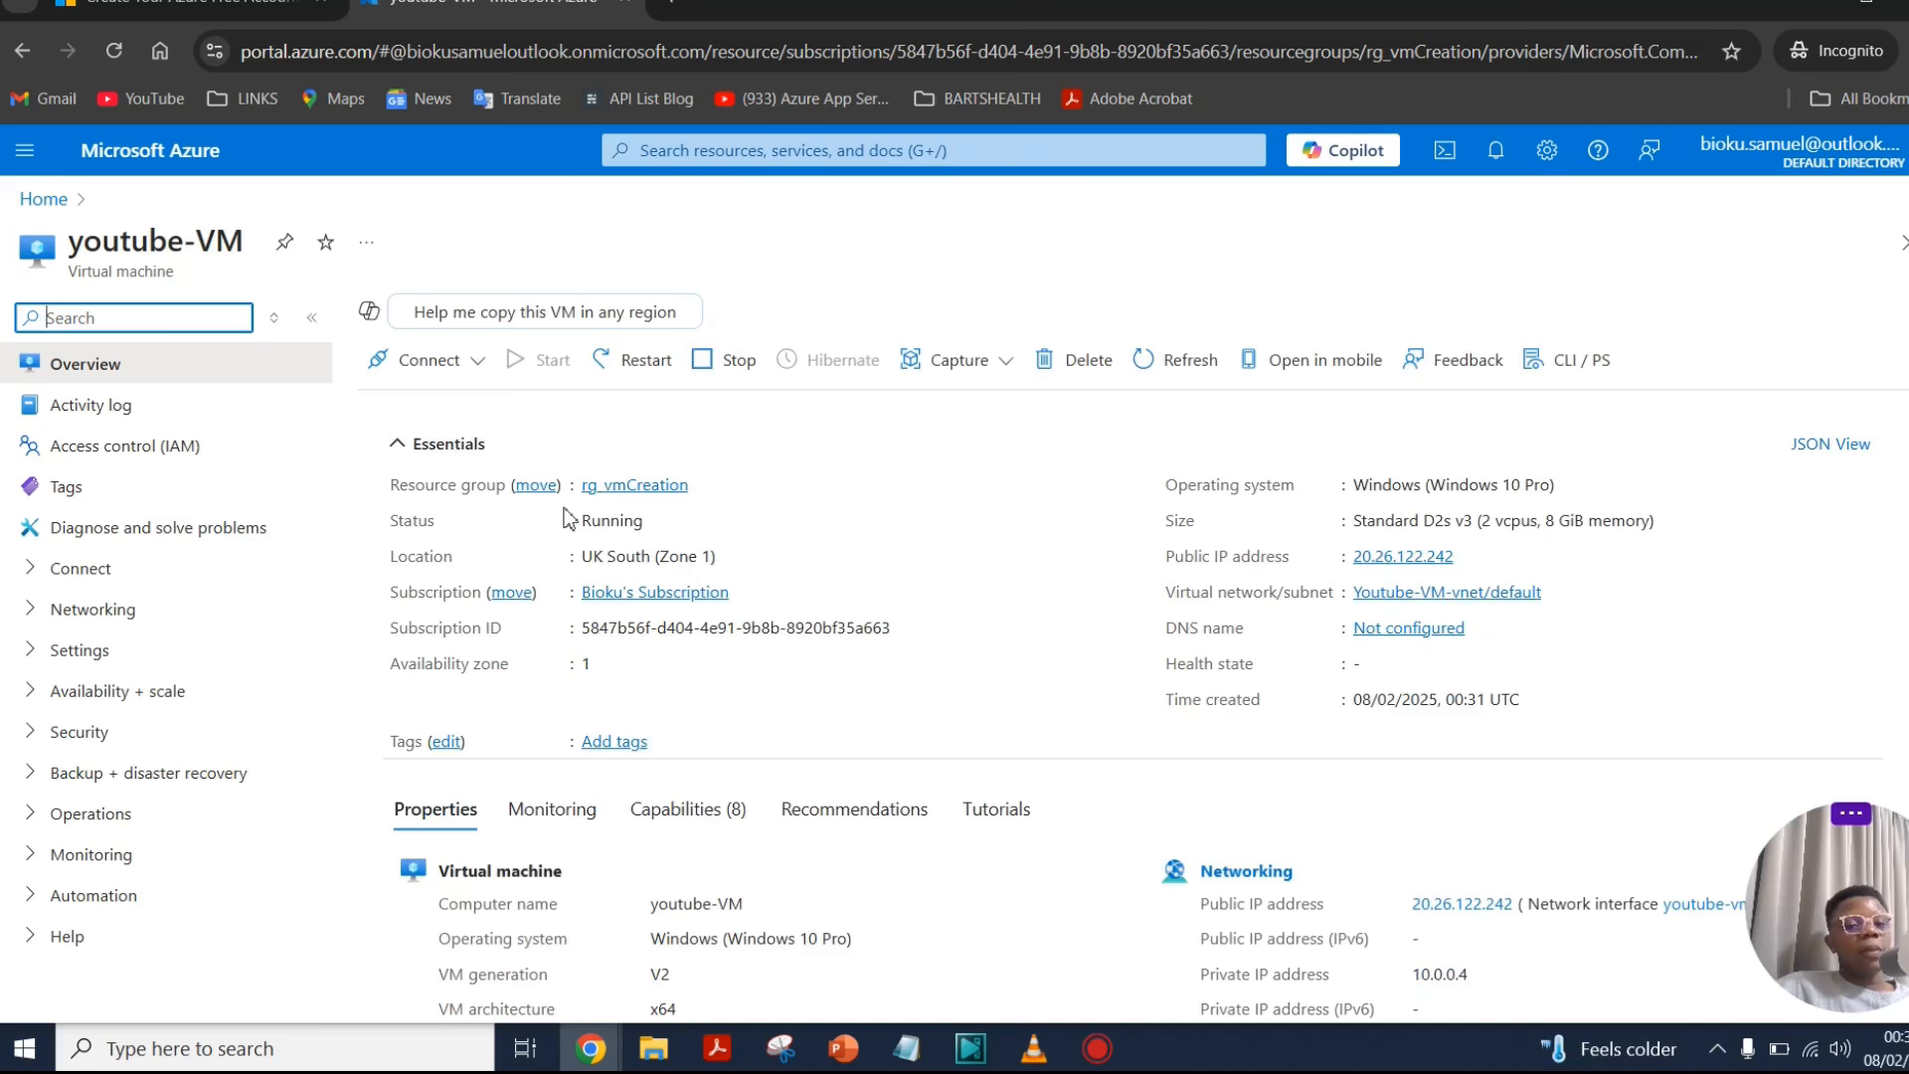
left_click(129, 370)
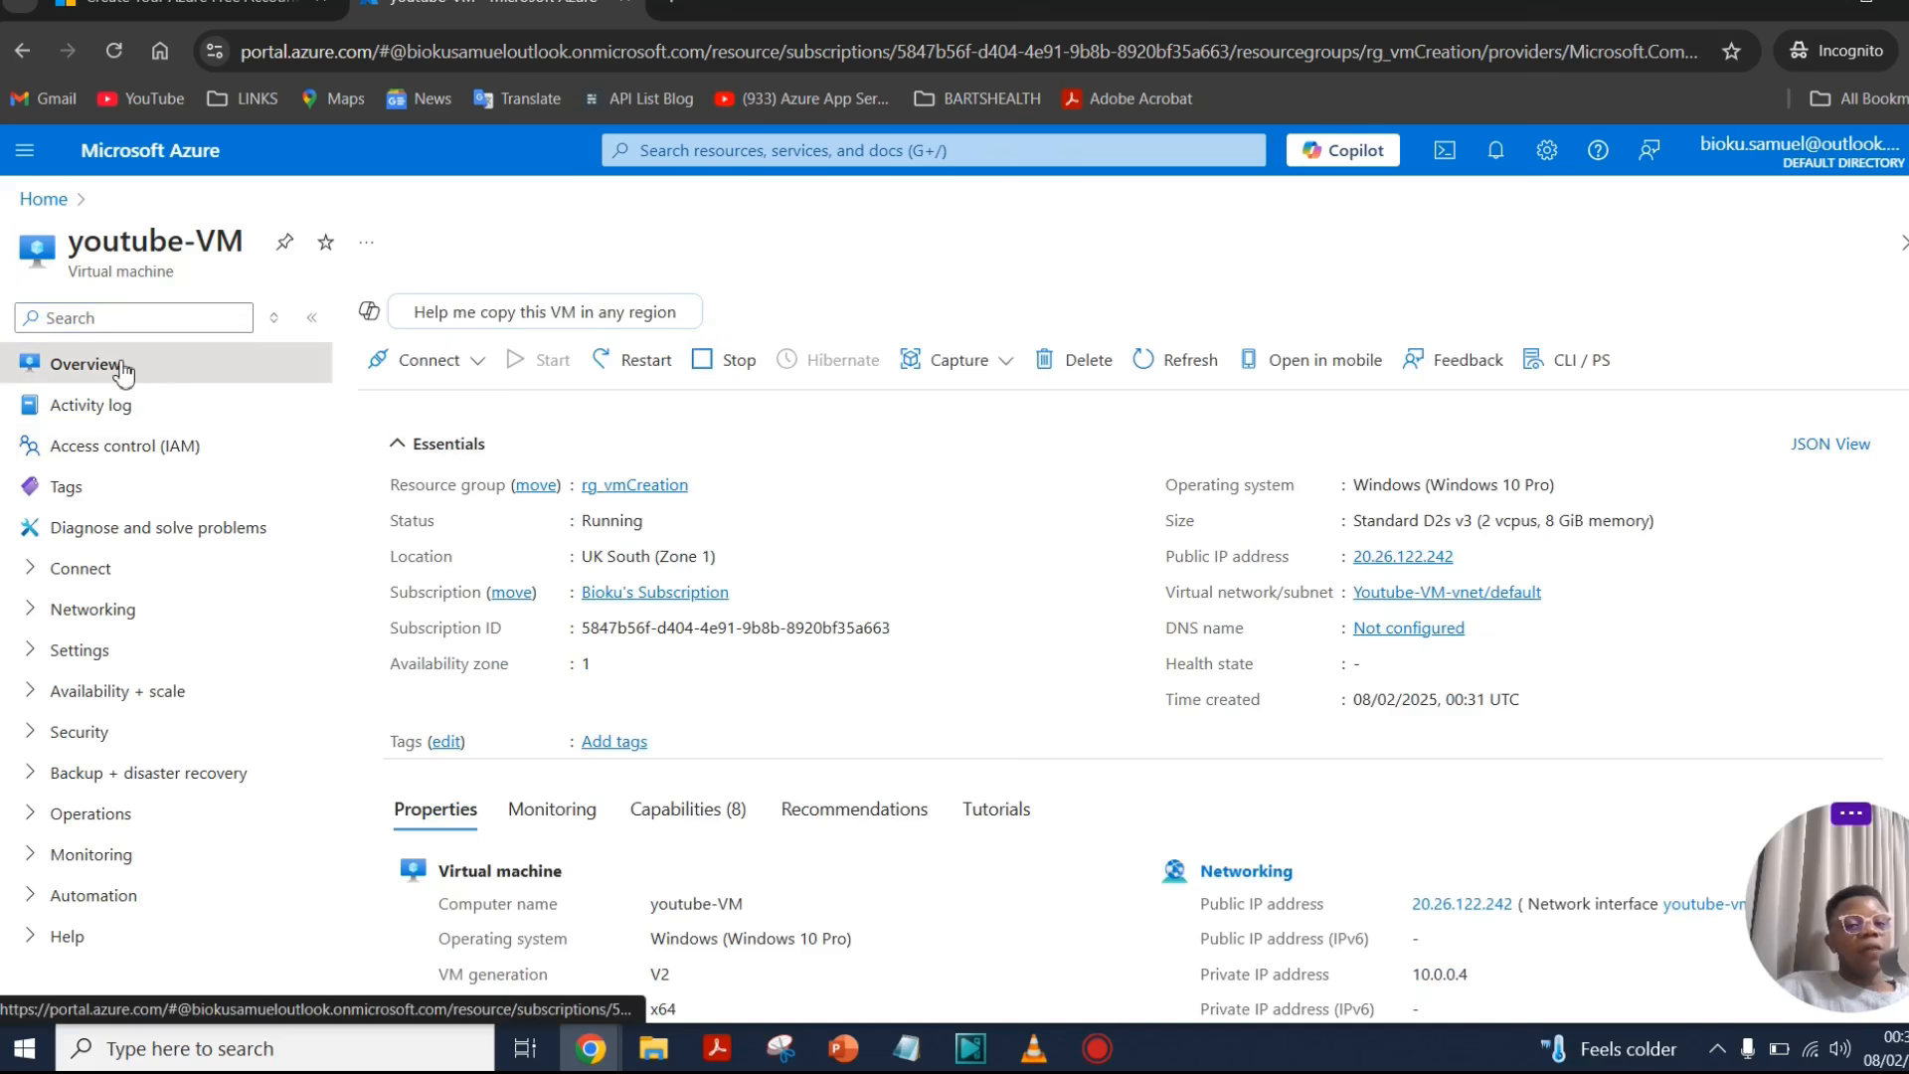
left_click(477, 362)
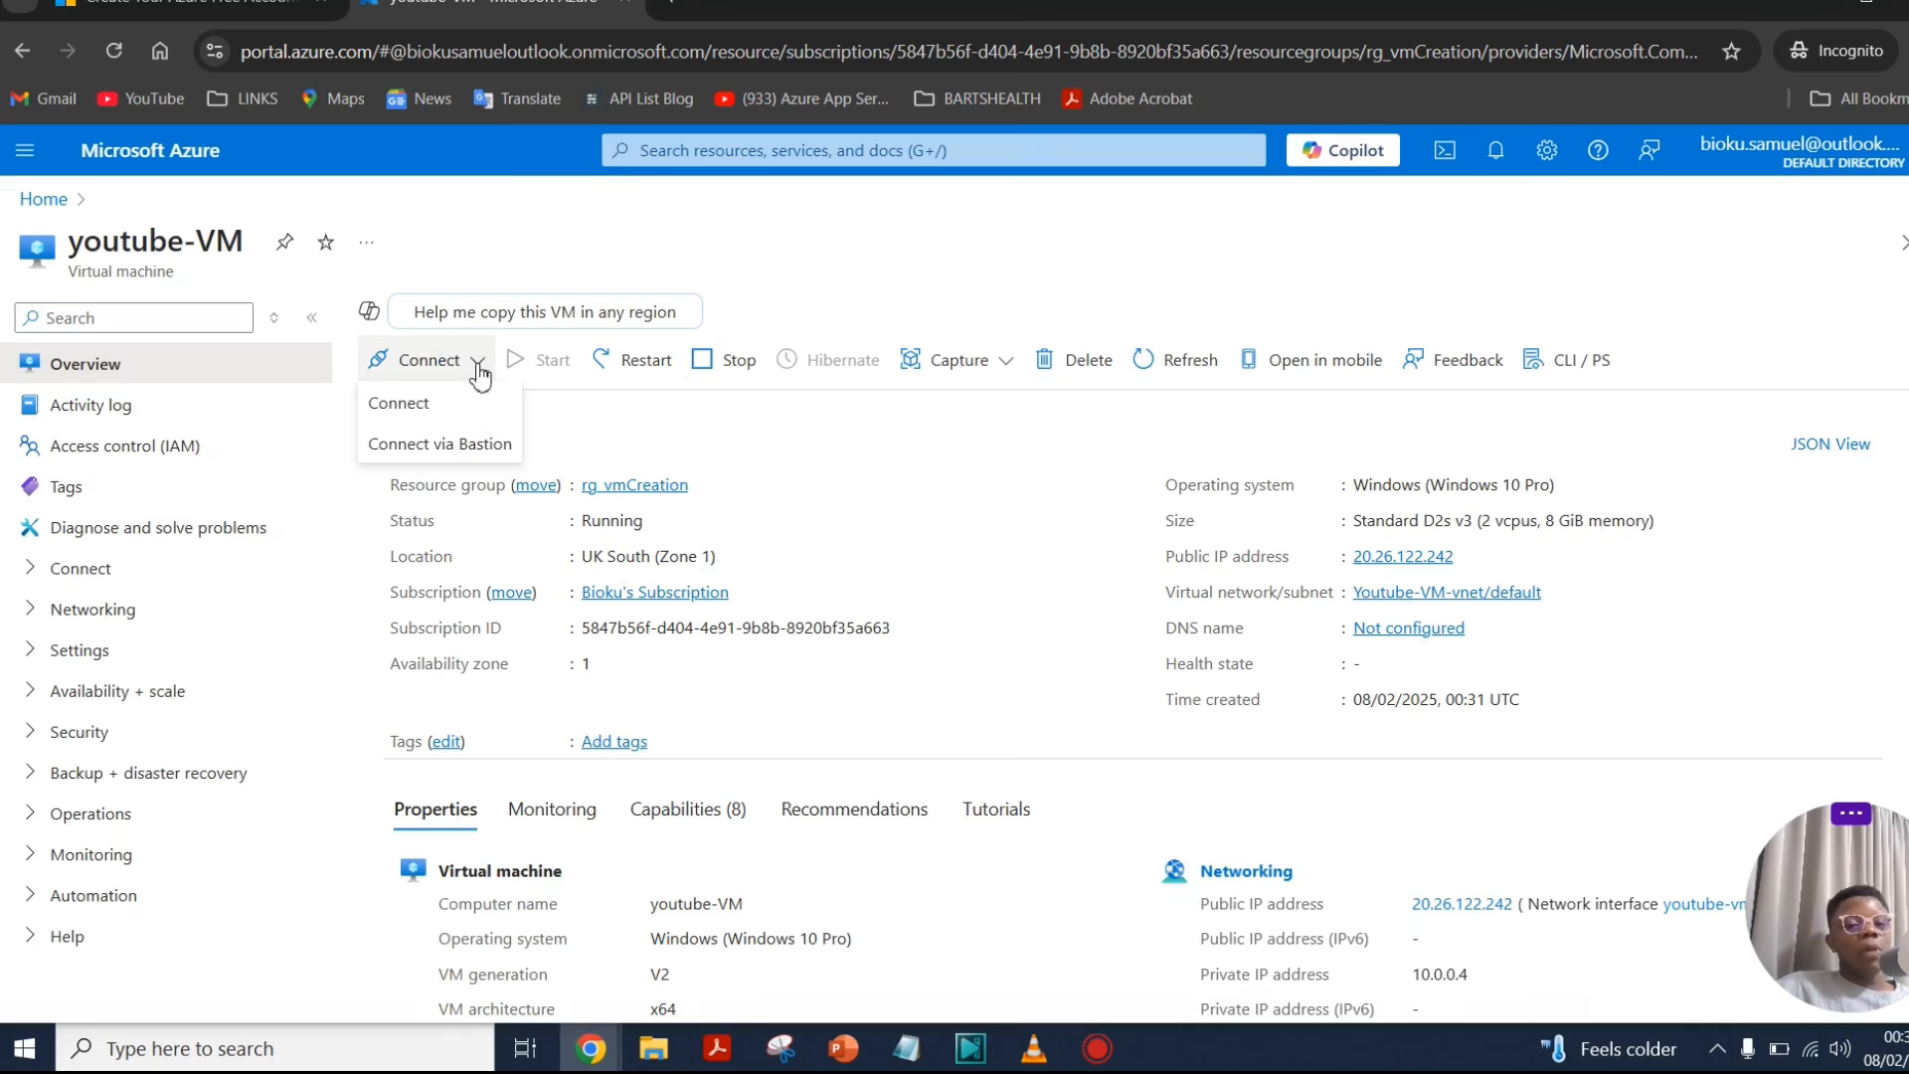
left_click(424, 404)
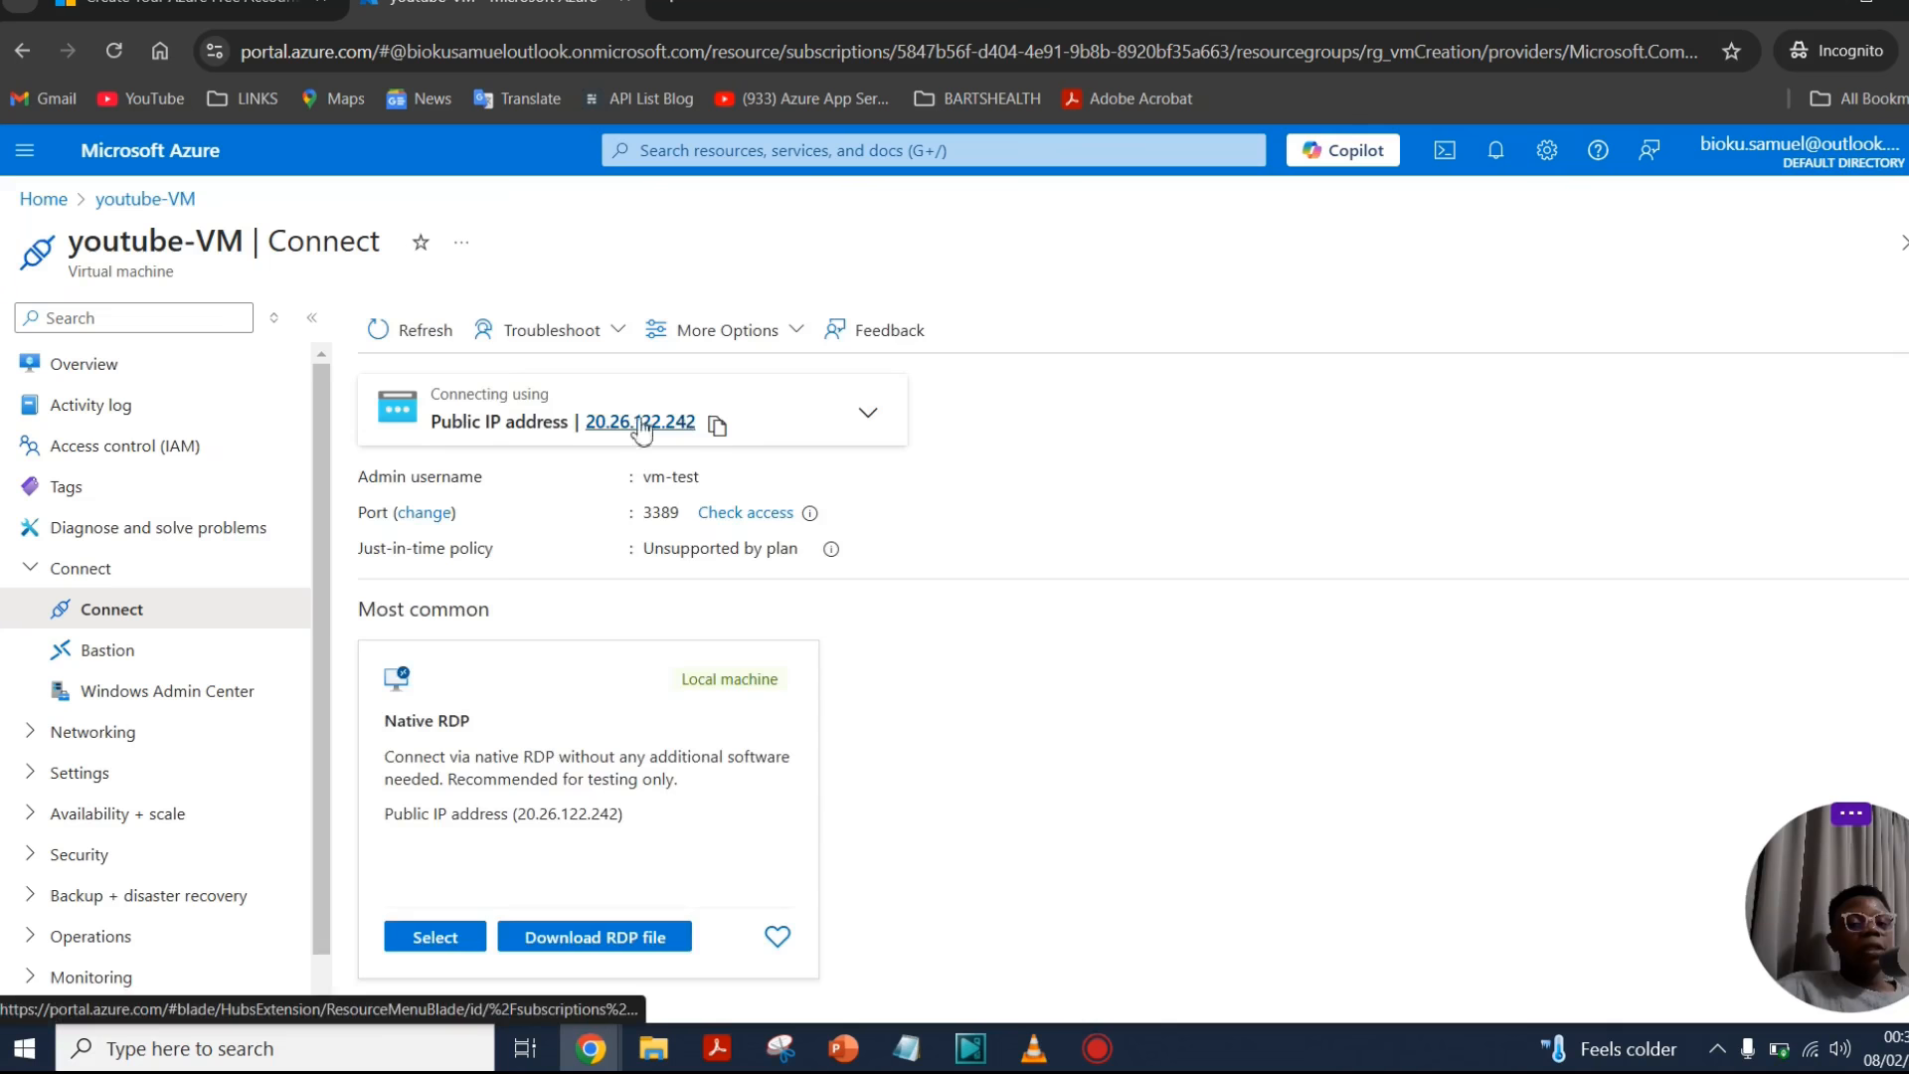
scroll(911, 537, "down", 1)
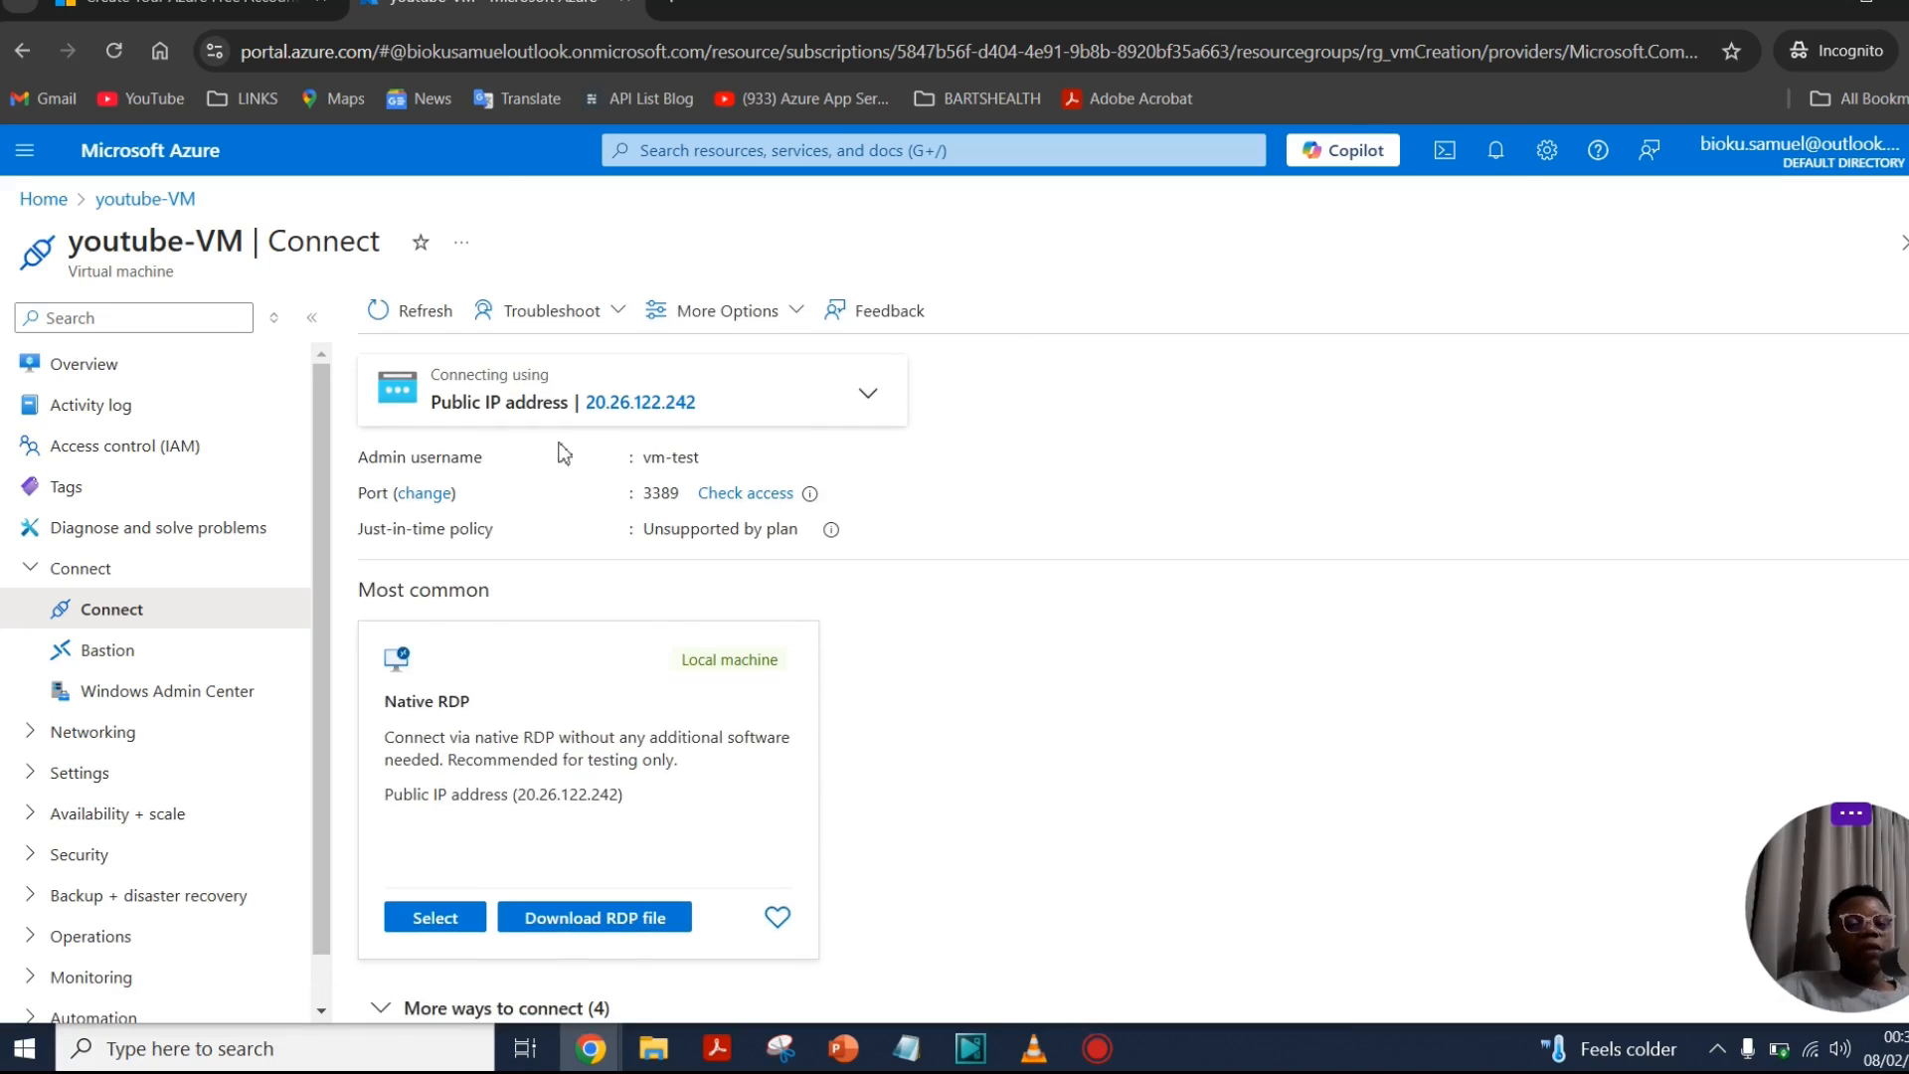
Step: Download the Native RDP file as youtube-VM into the cloud engineering projects folder
left_click(652, 899)
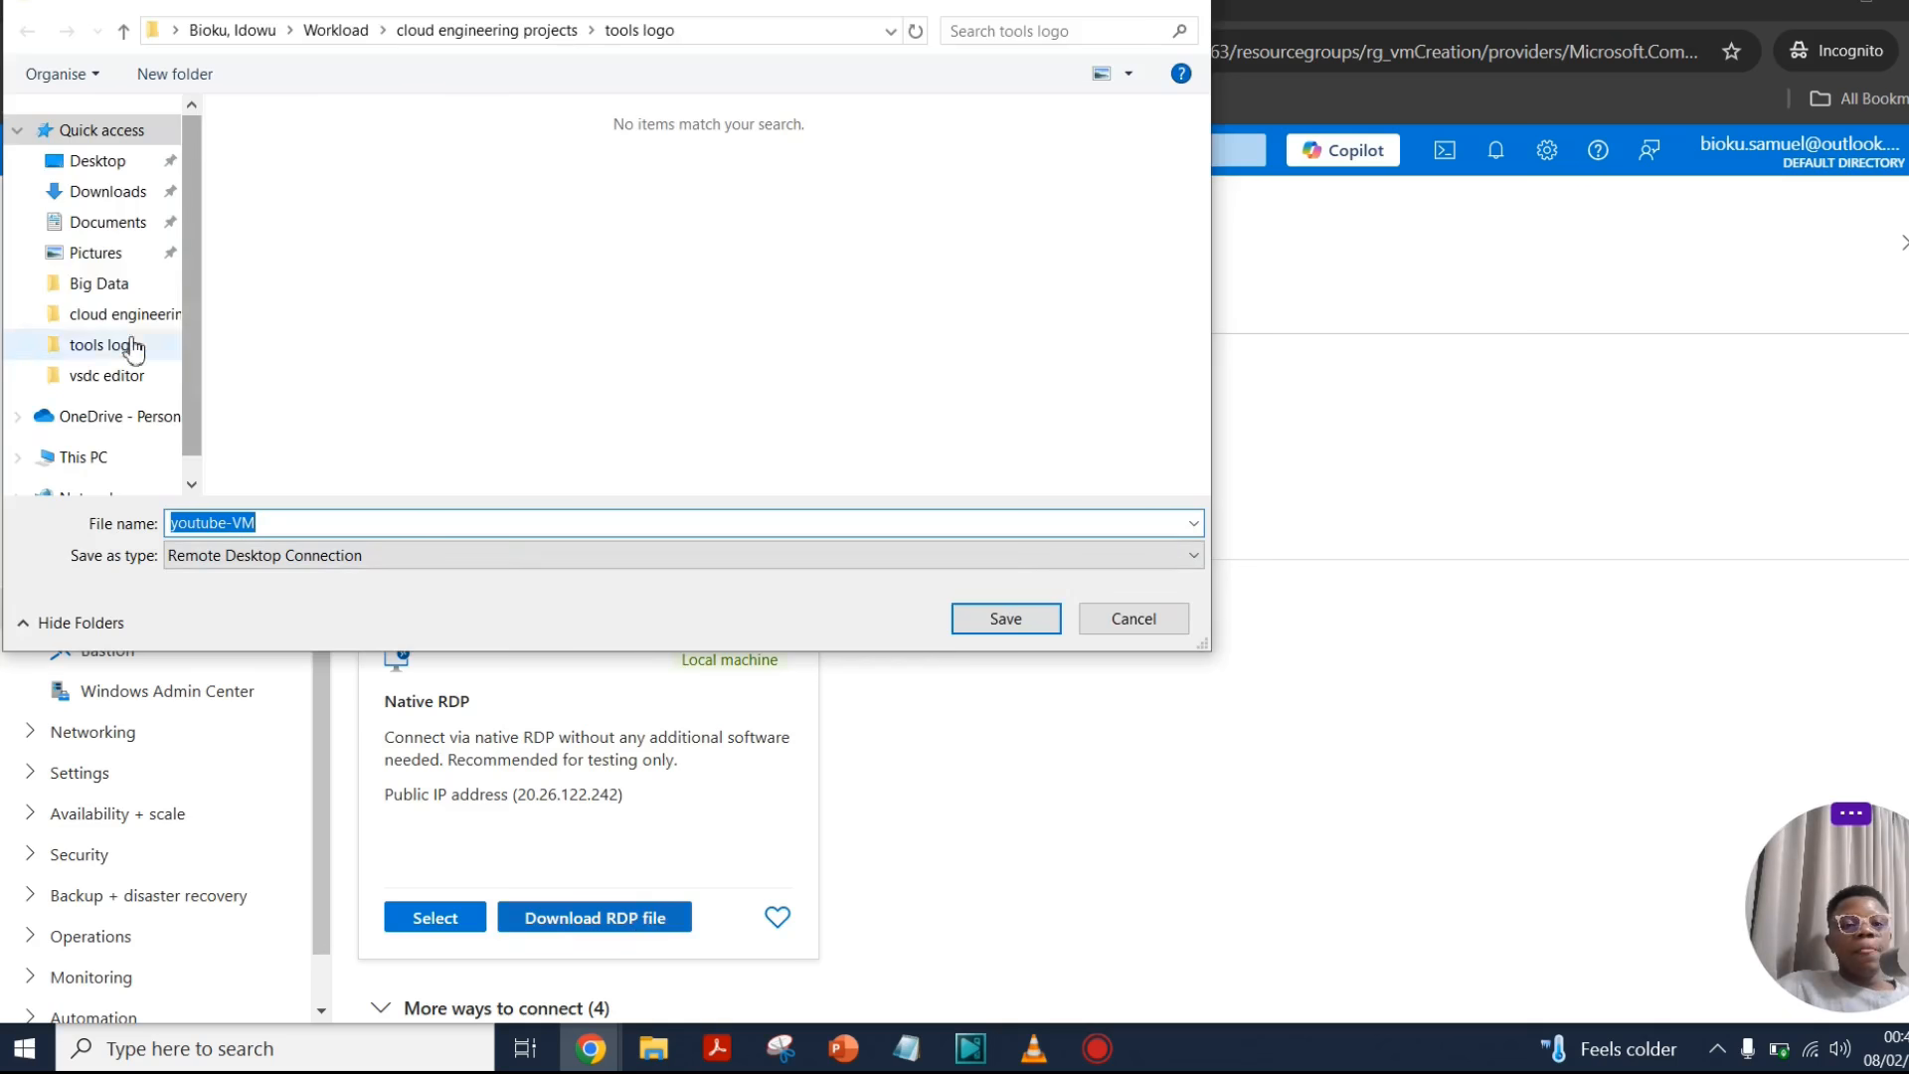
left_click(102, 321)
left_click(102, 320)
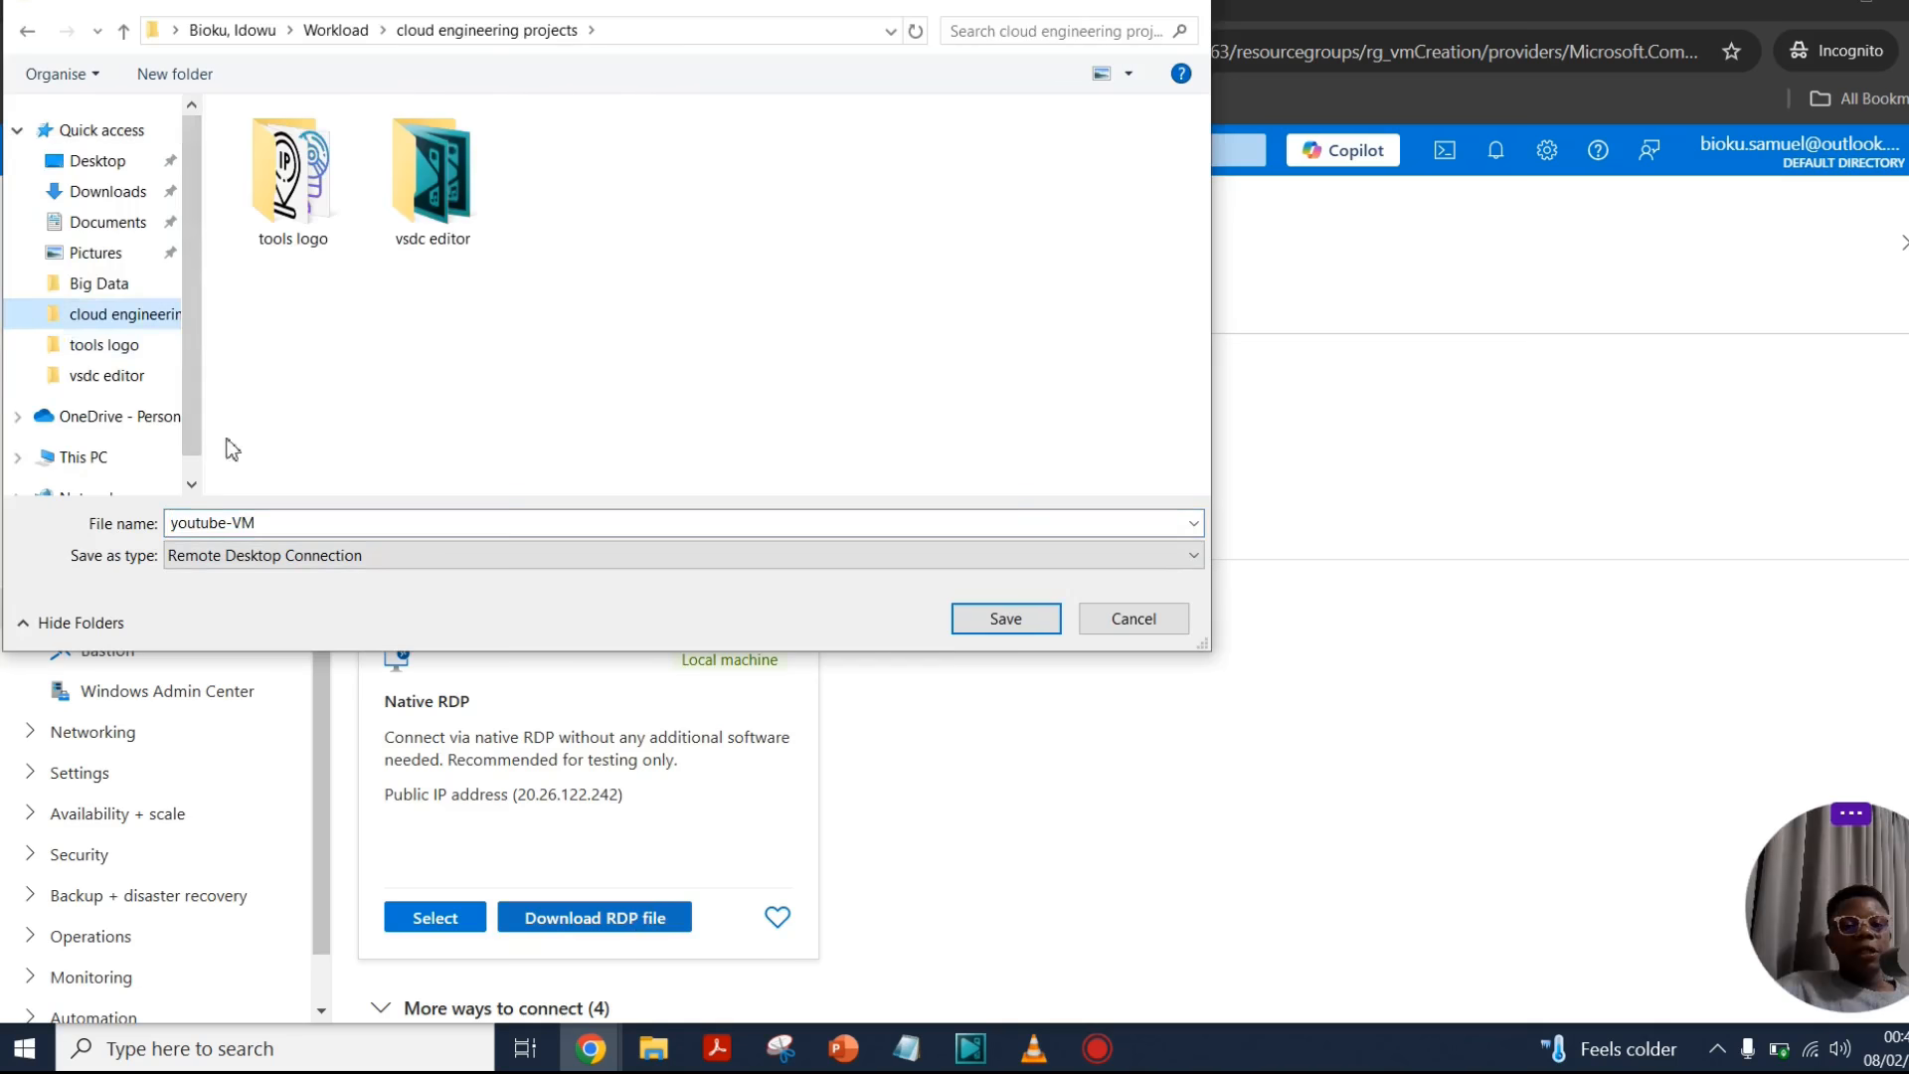
left_click(1007, 621)
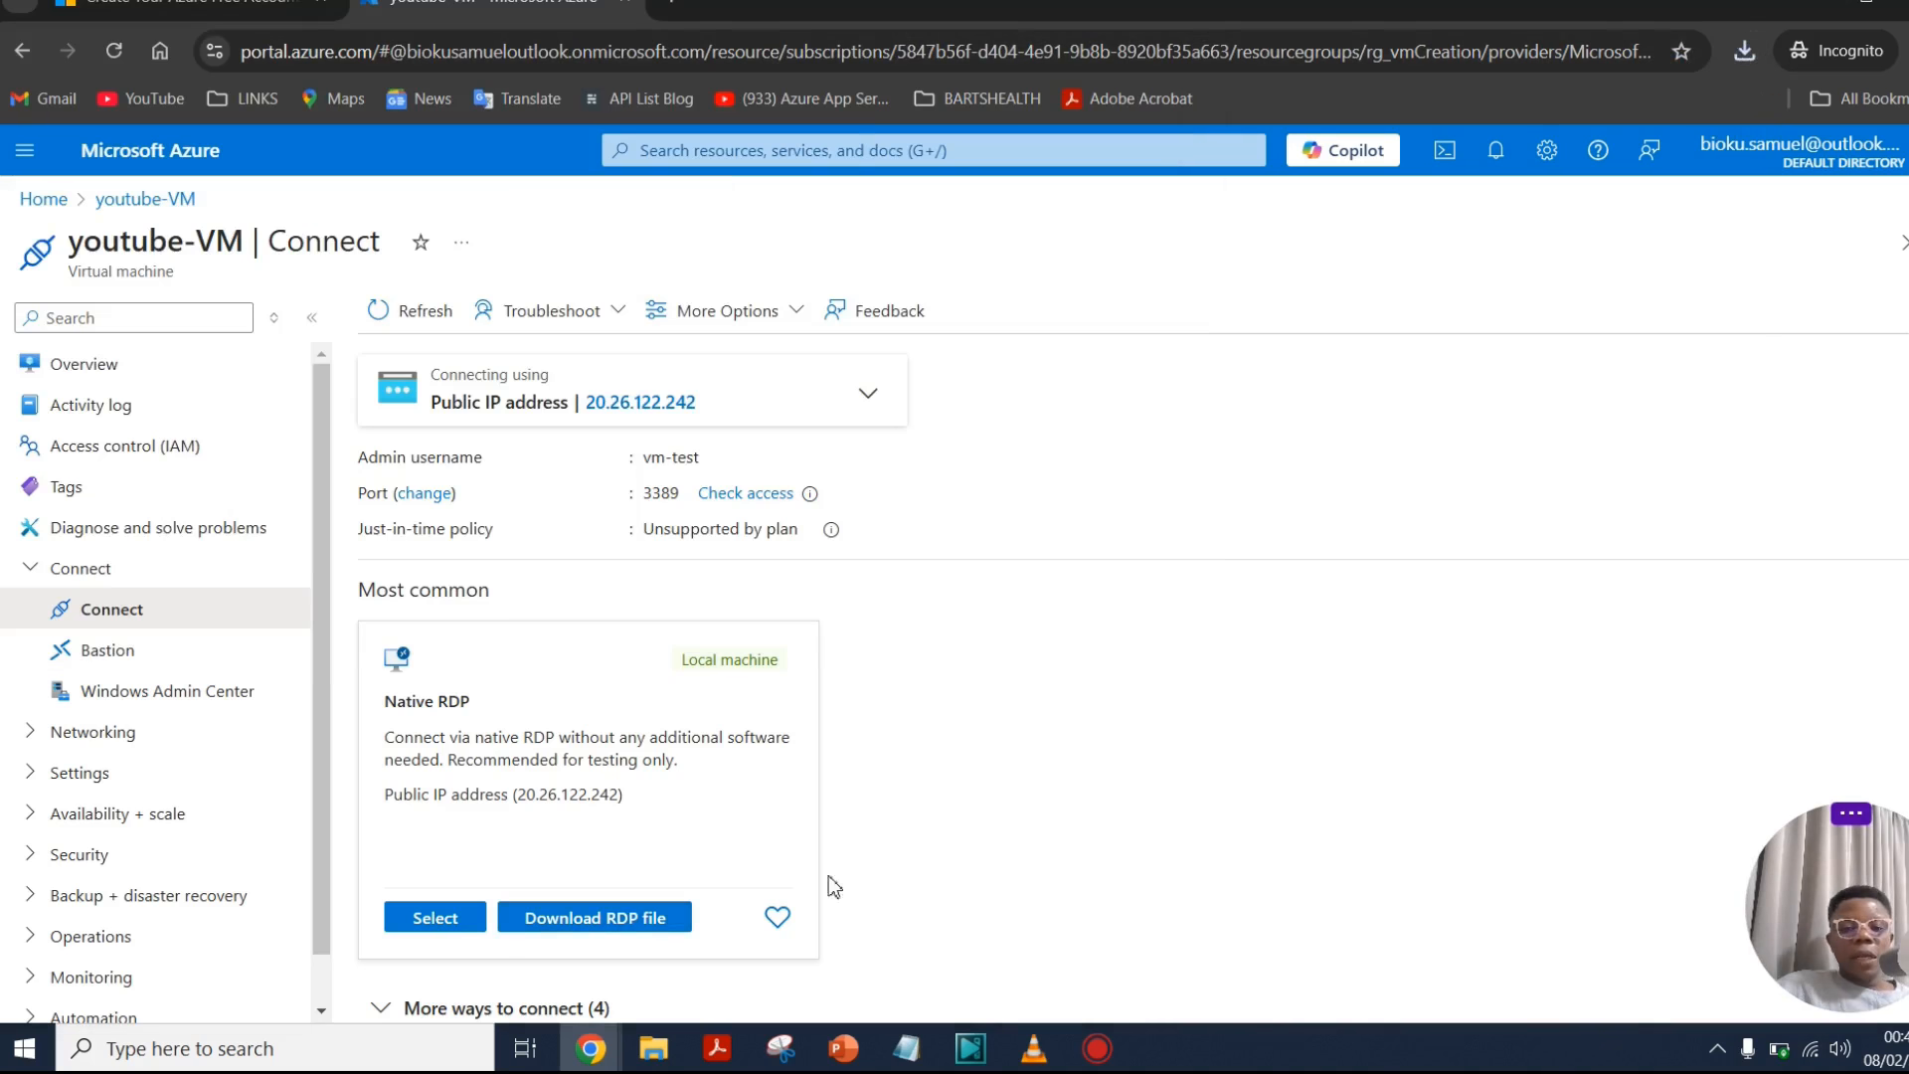
Step: Switch to File Explorer, open the youtube-VM Remote Desktop file in cloud engineering projects and proceed with the connection
left_click(654, 1048)
left_click(748, 974)
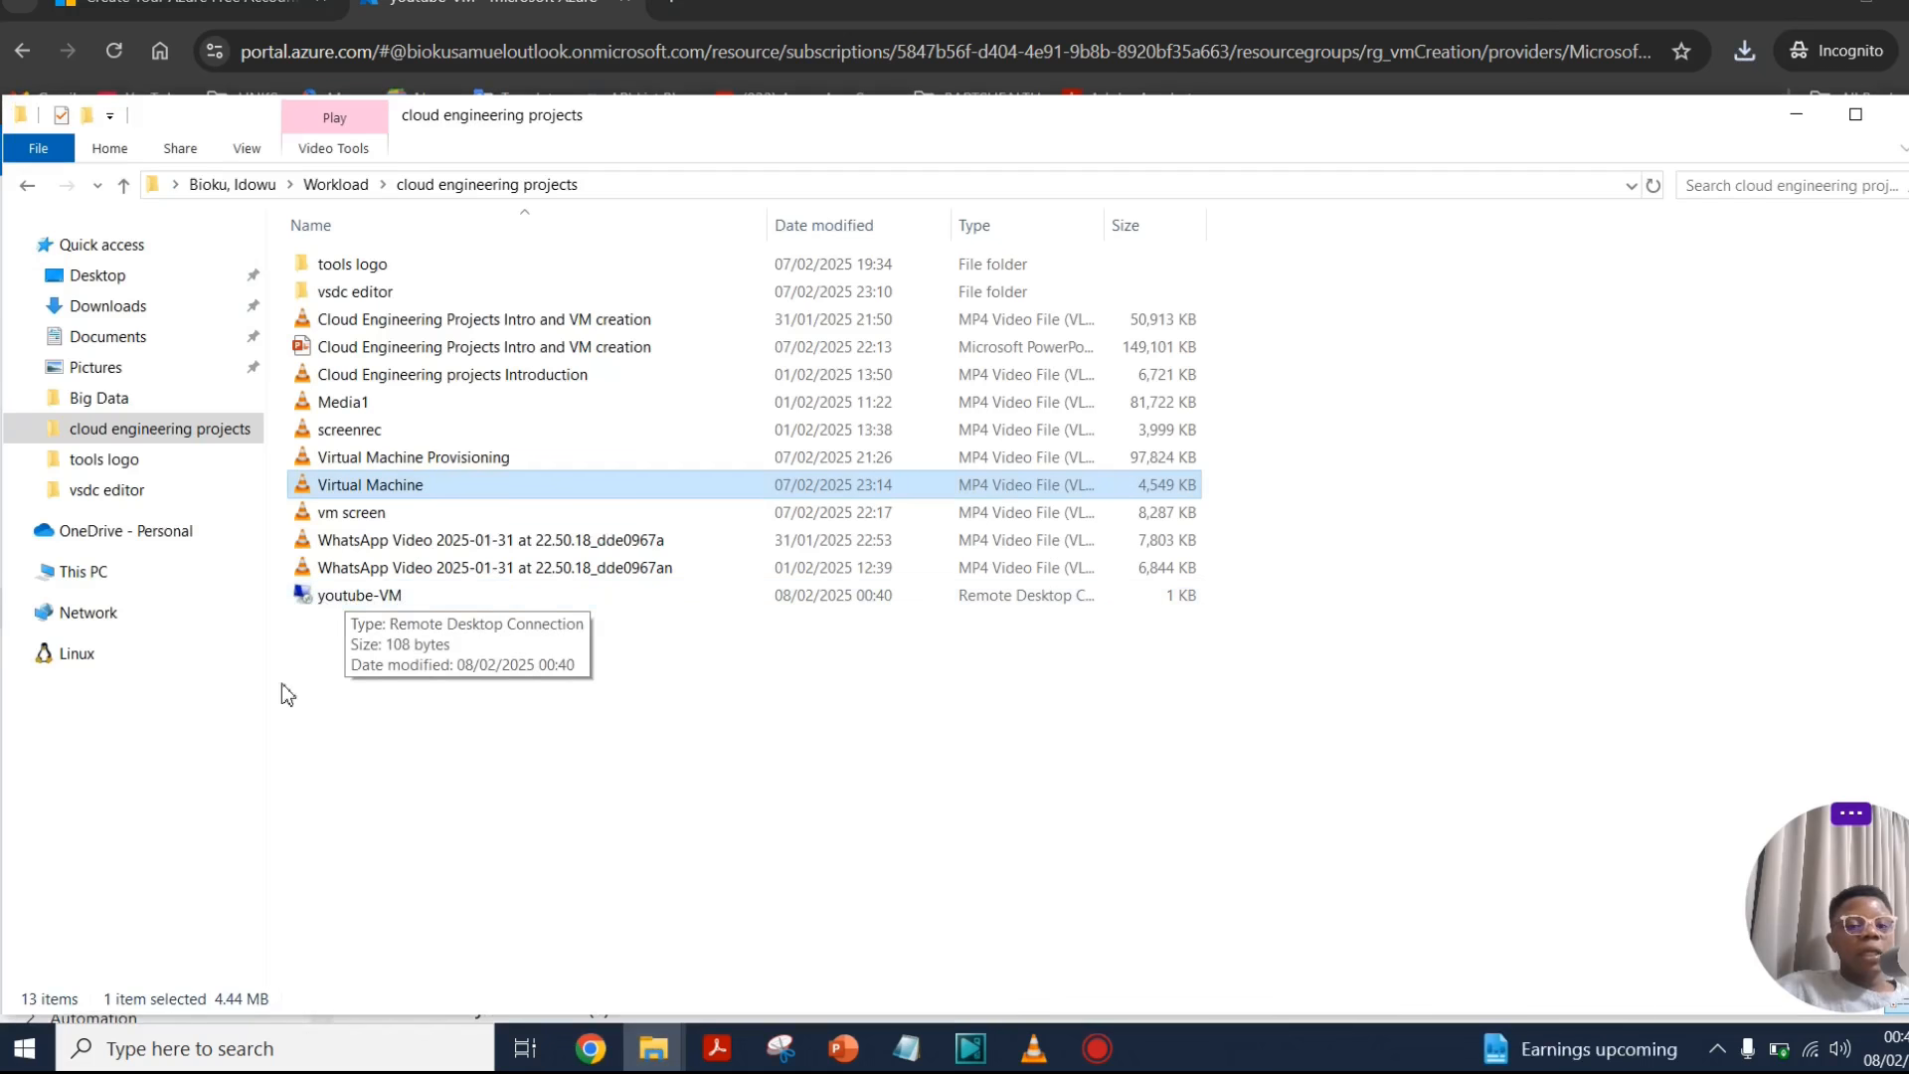
left_click(386, 603)
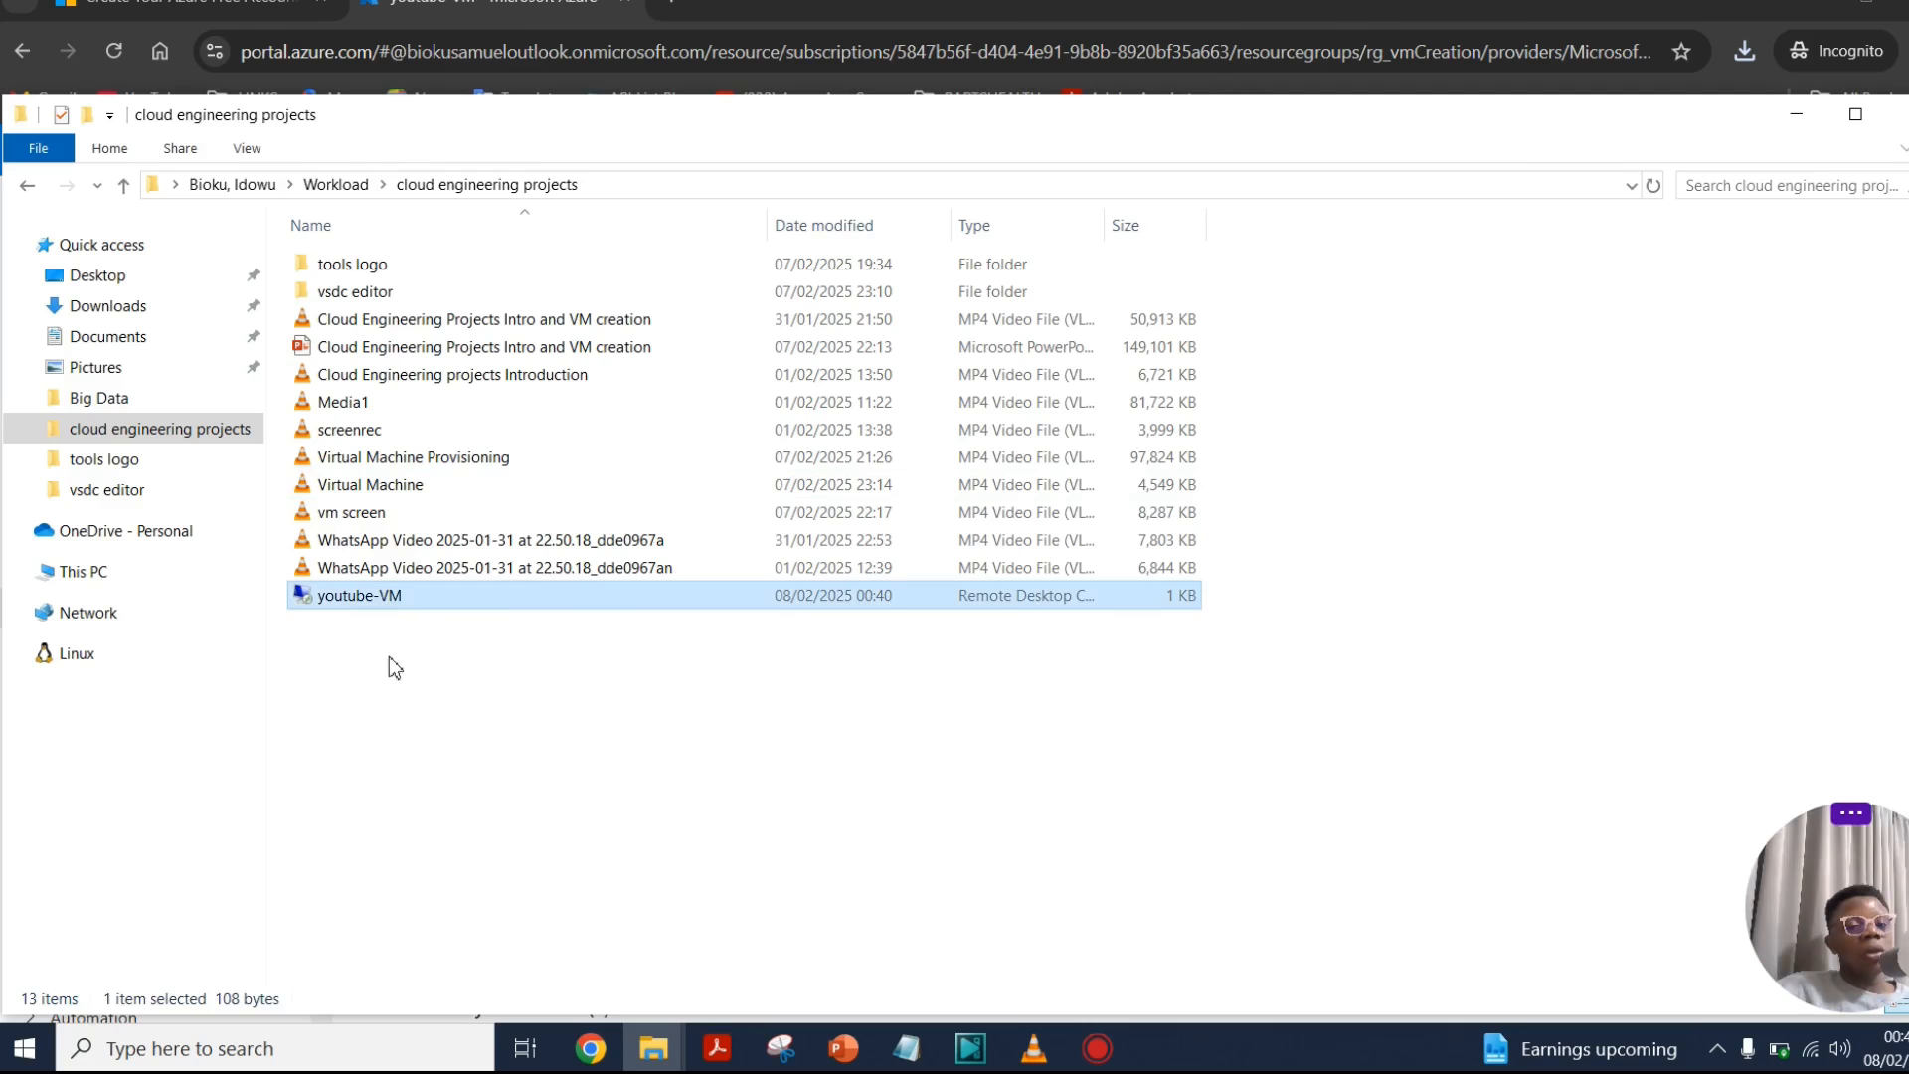
double_click(348, 597)
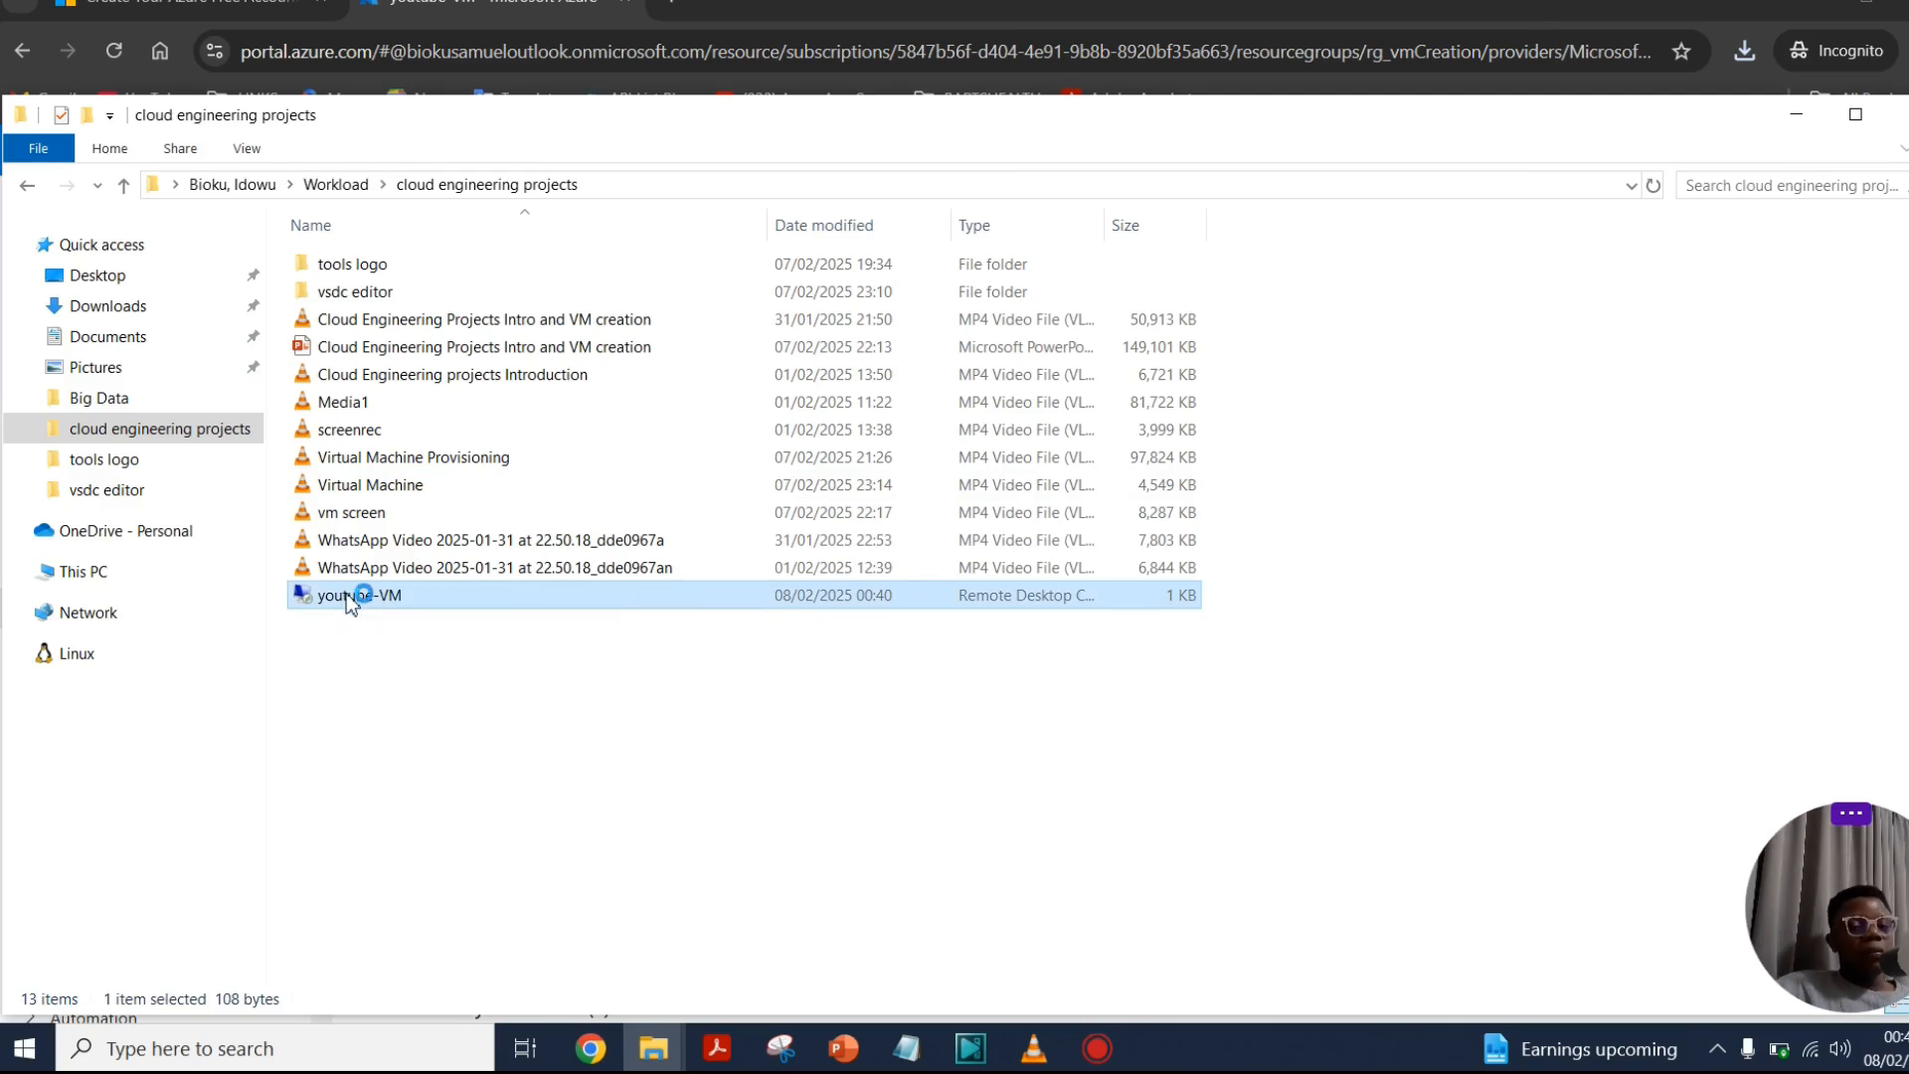
left_click(1105, 650)
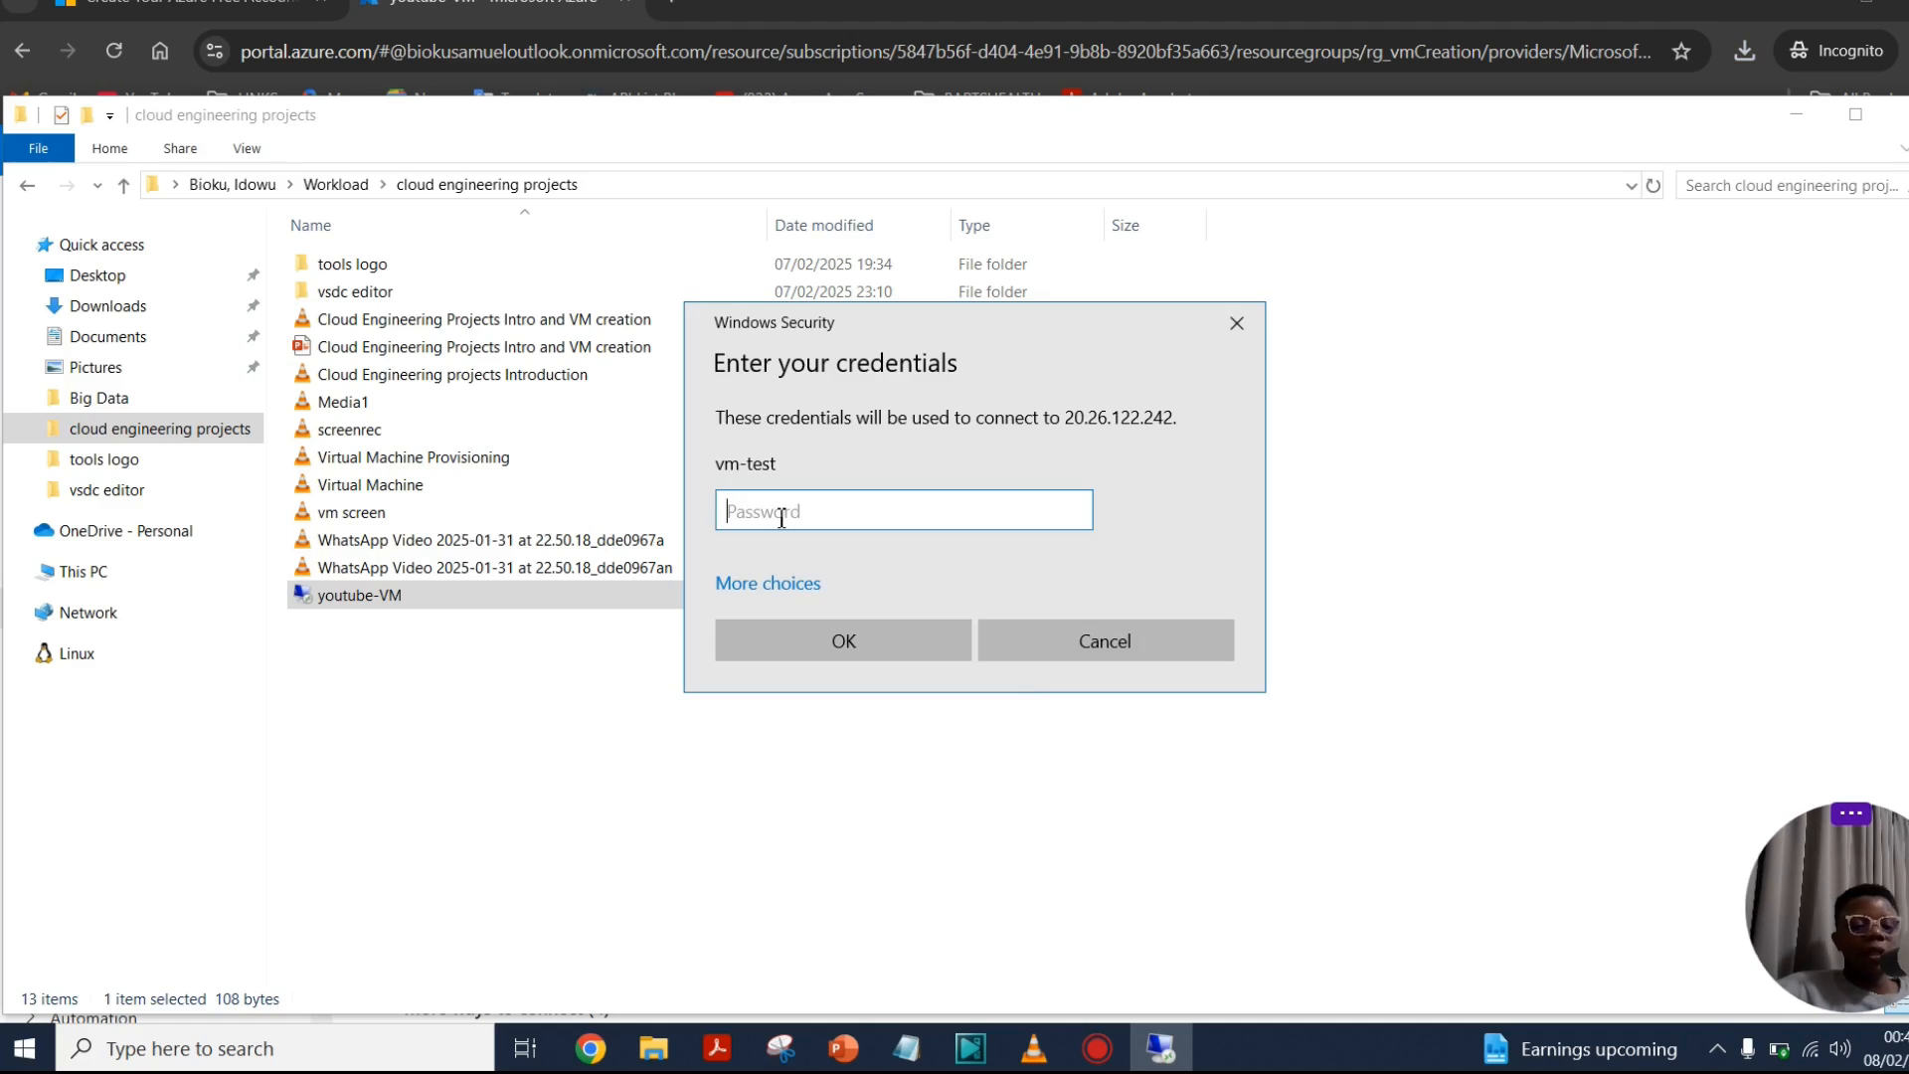
Step: Enter the password for the vm-test account and connect to the virtual machine despite the untrusted certificate
type("••")
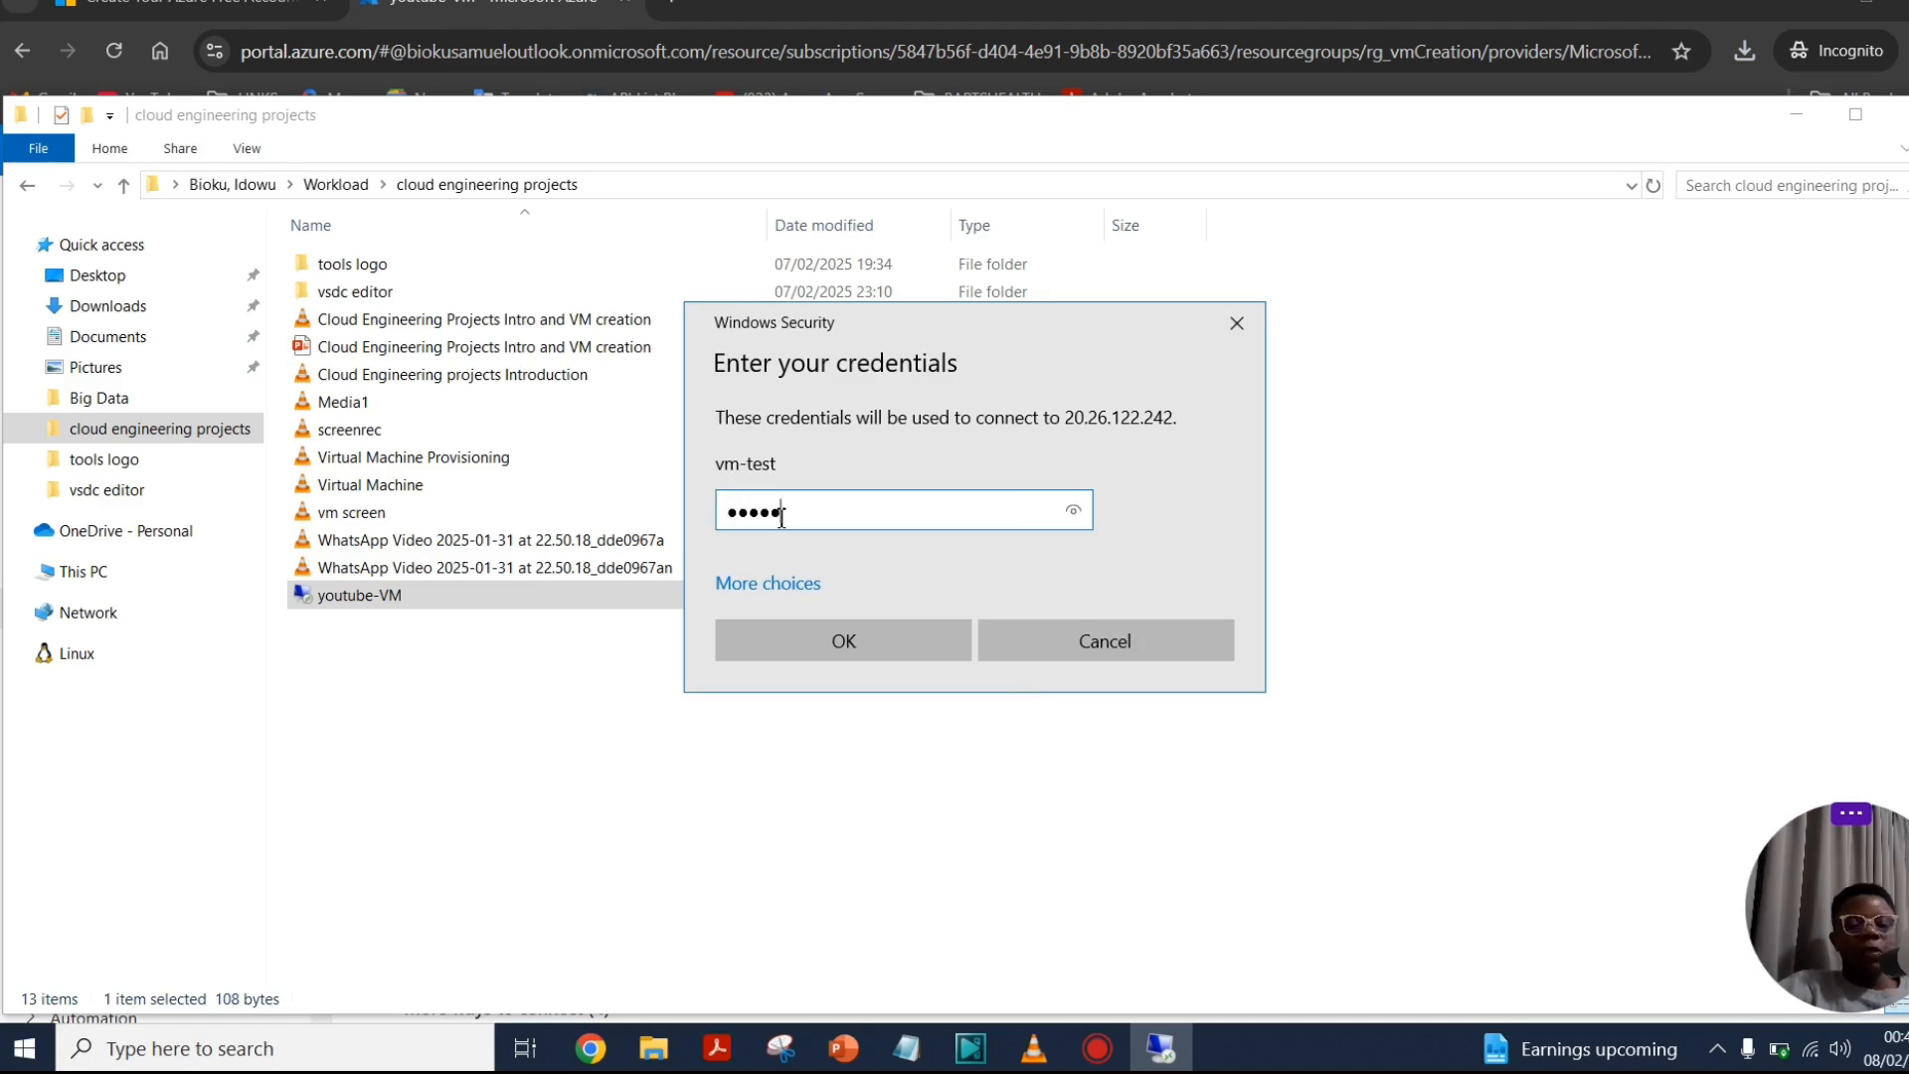
type("•••••••••")
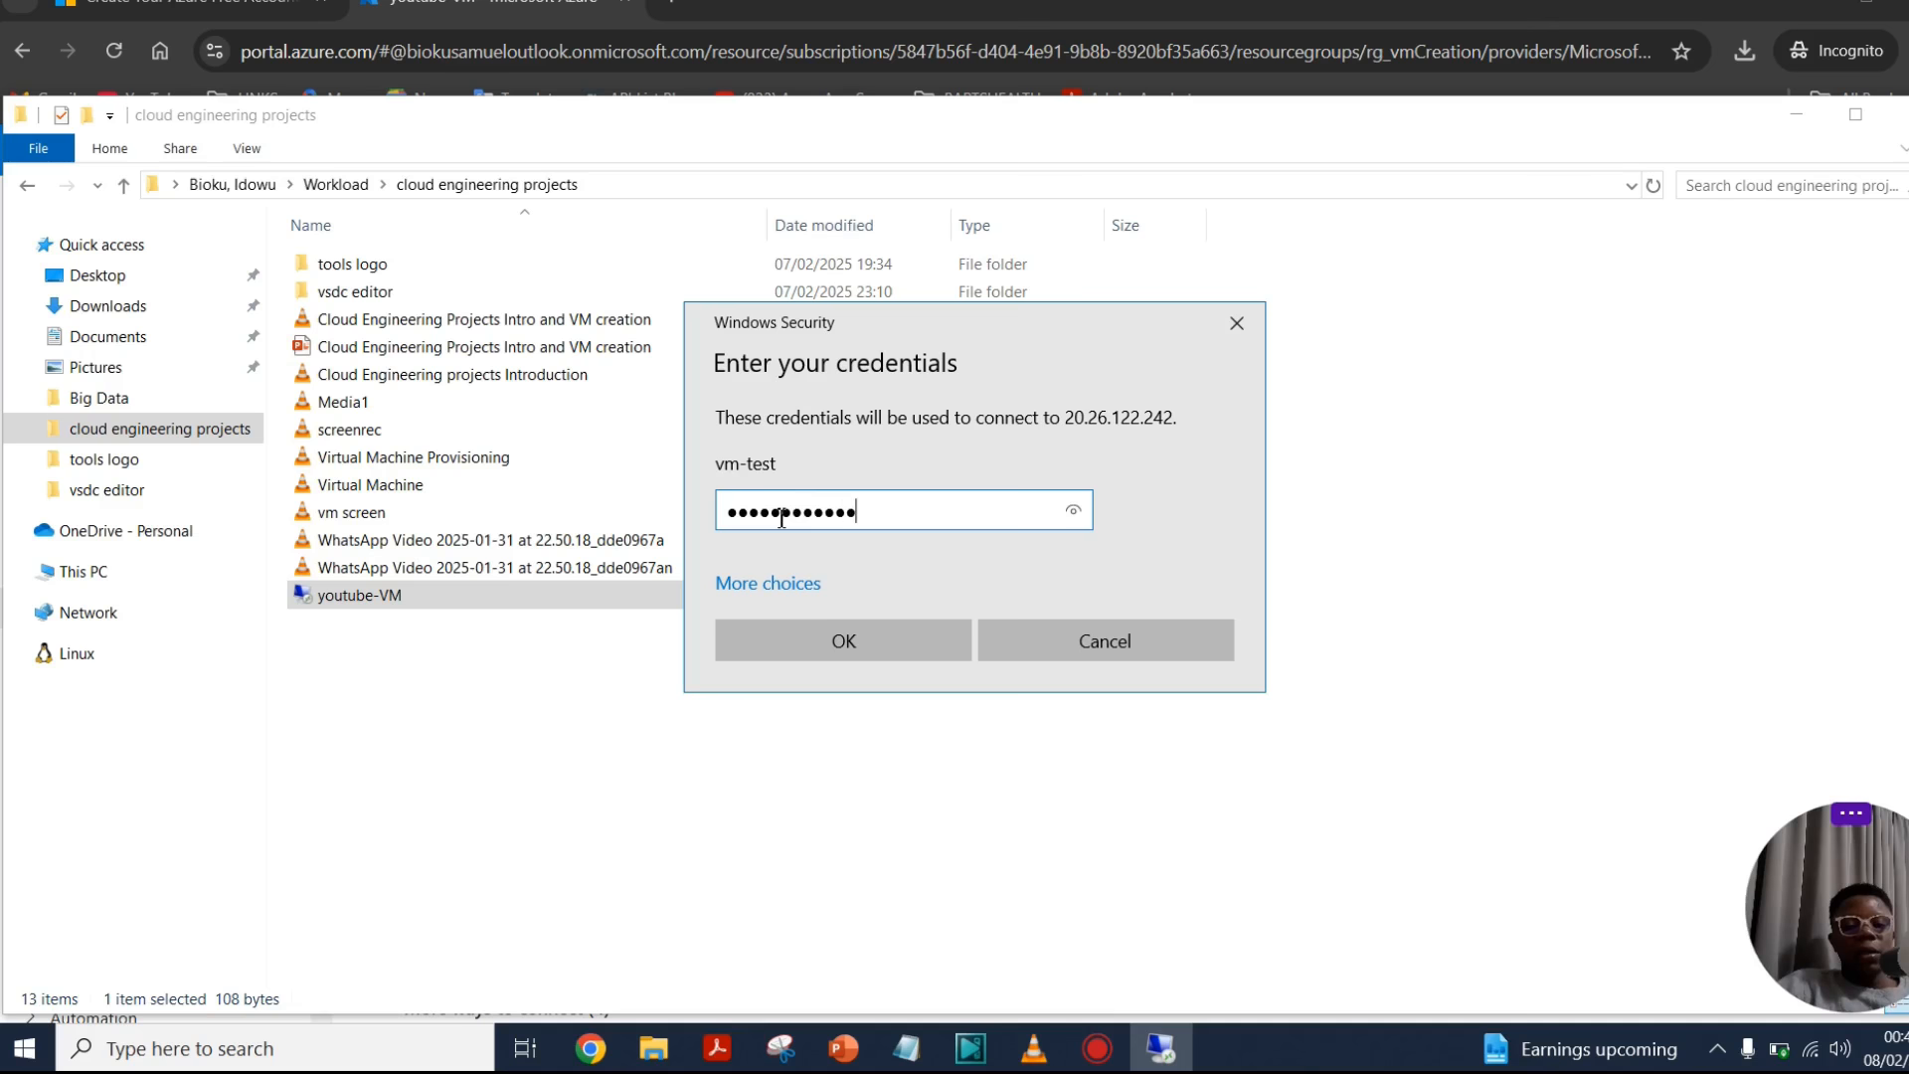
left_click(841, 642)
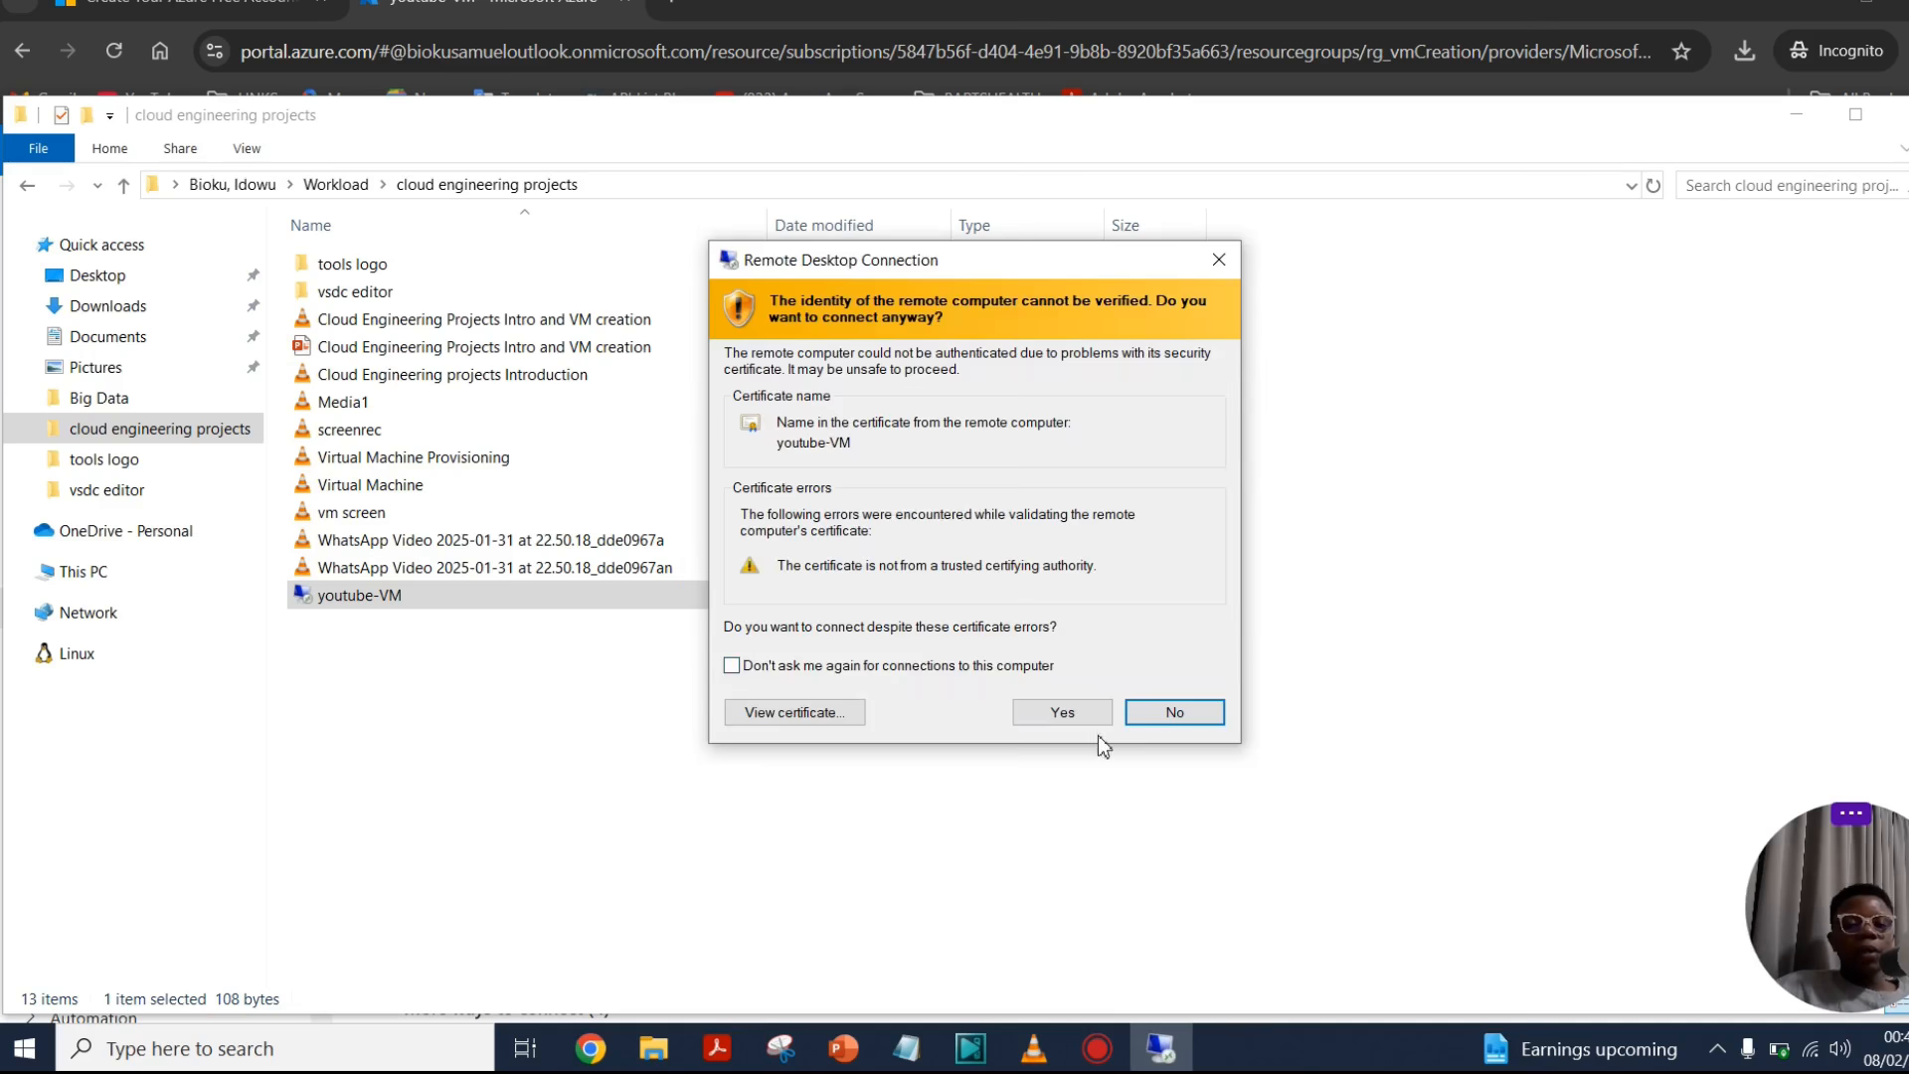
left_click(1060, 712)
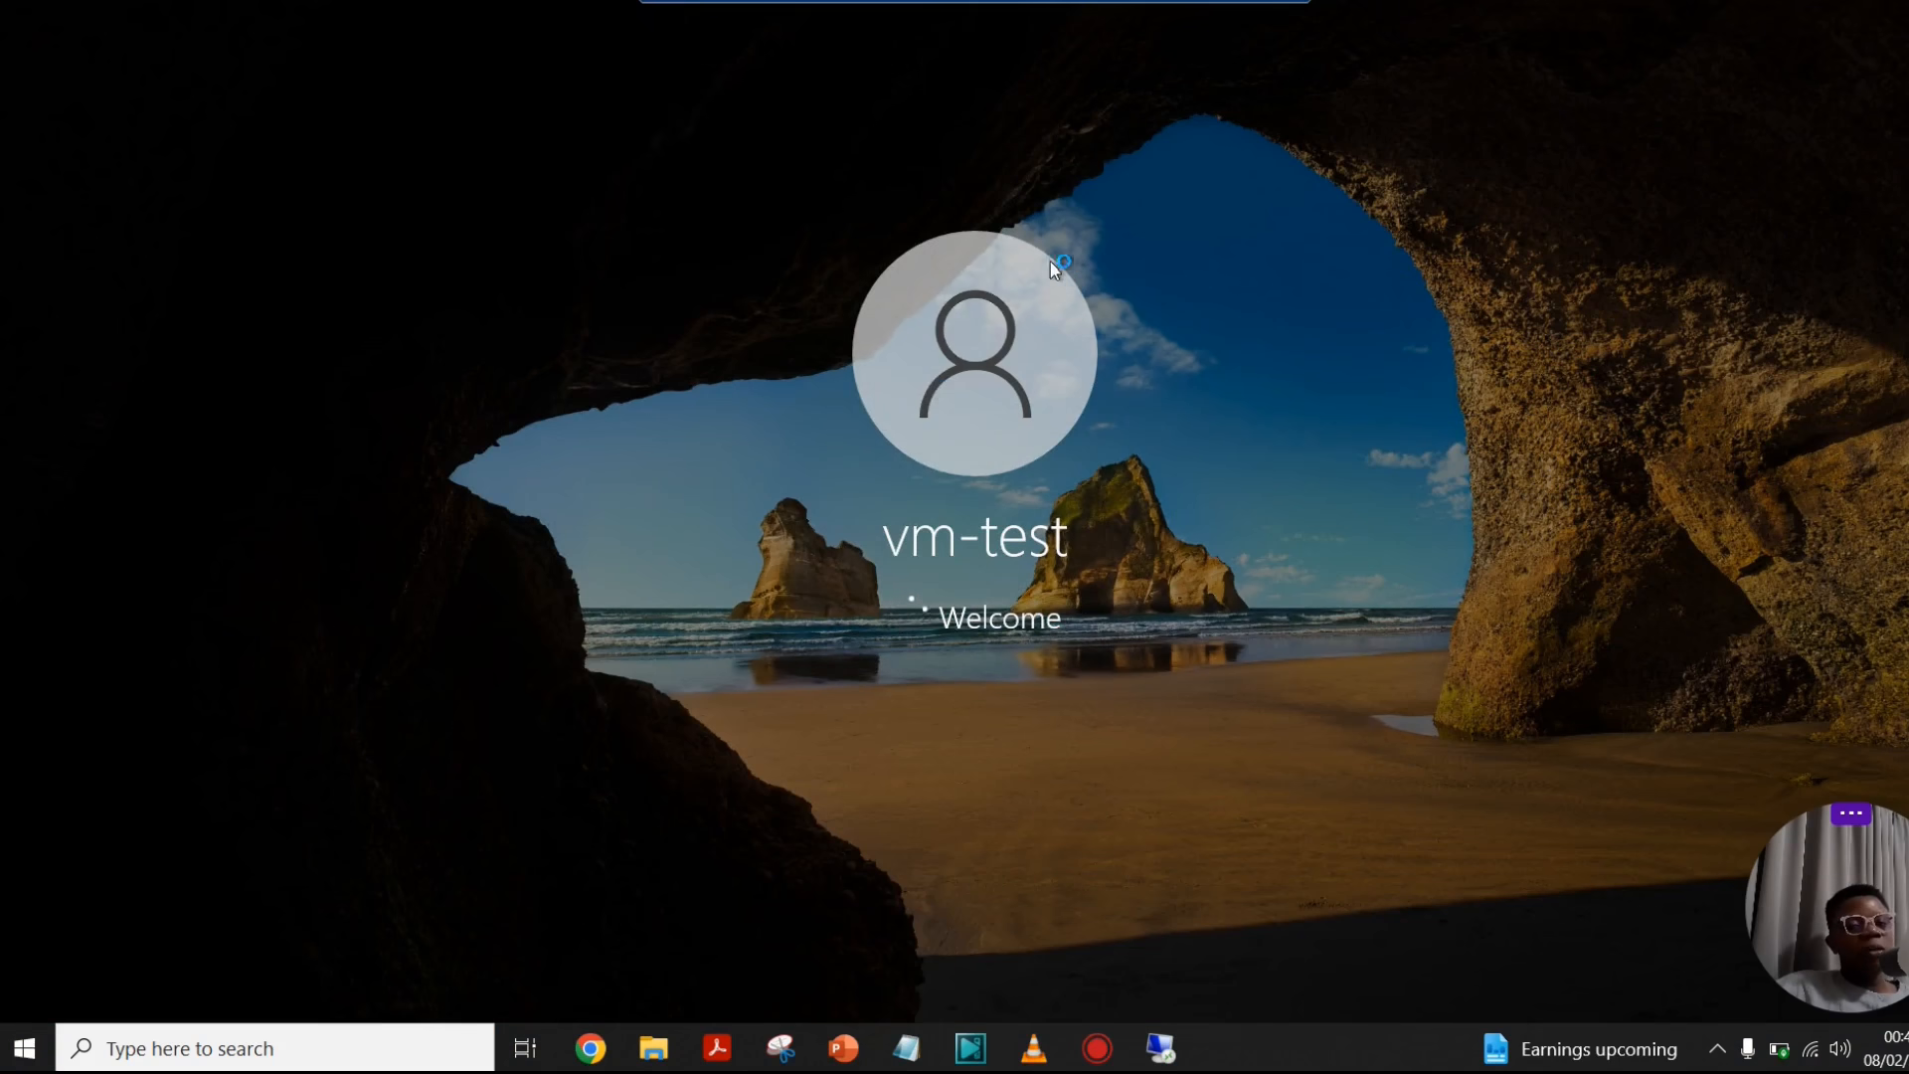
Step: Accept the offered privacy settings in the maximized remote session and decline making the PC discoverable on the network
left_click_drag(1031, 2, 944, 350)
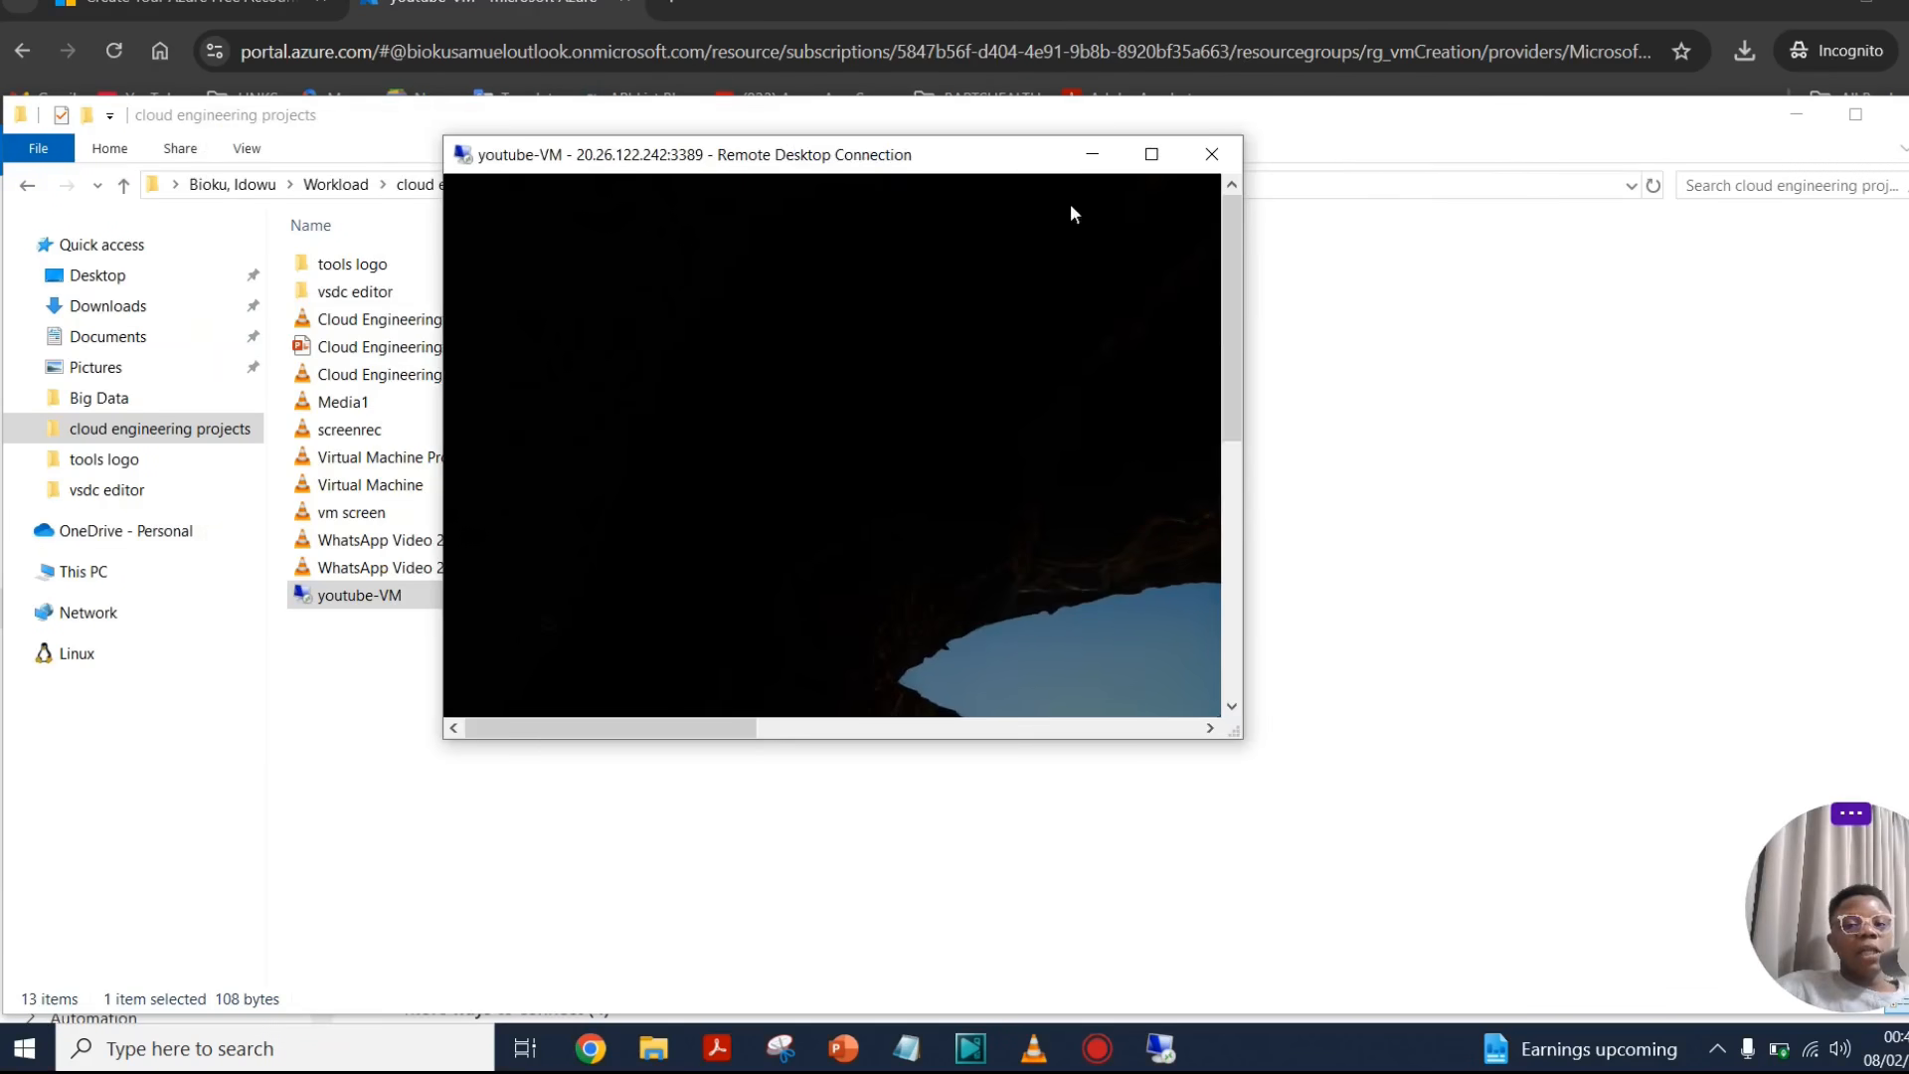
left_click(1147, 153)
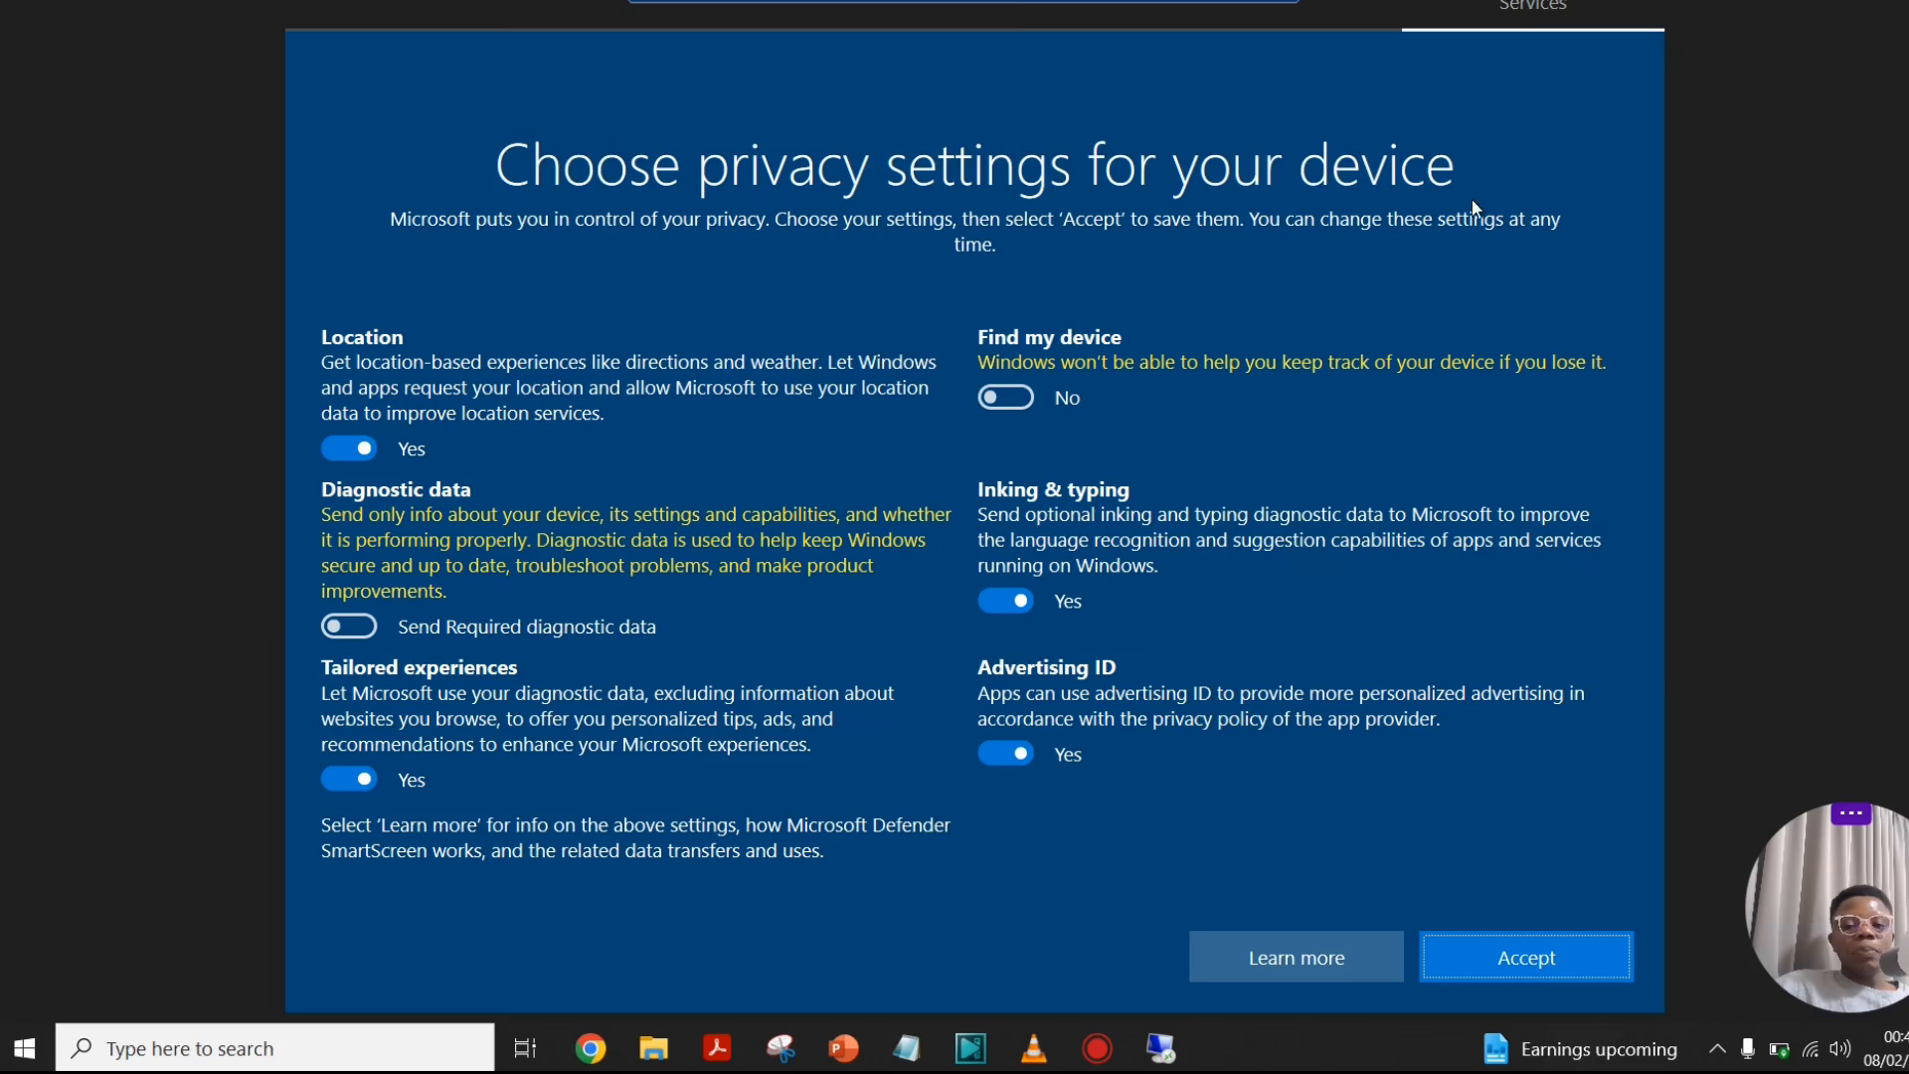
left_click(1591, 951)
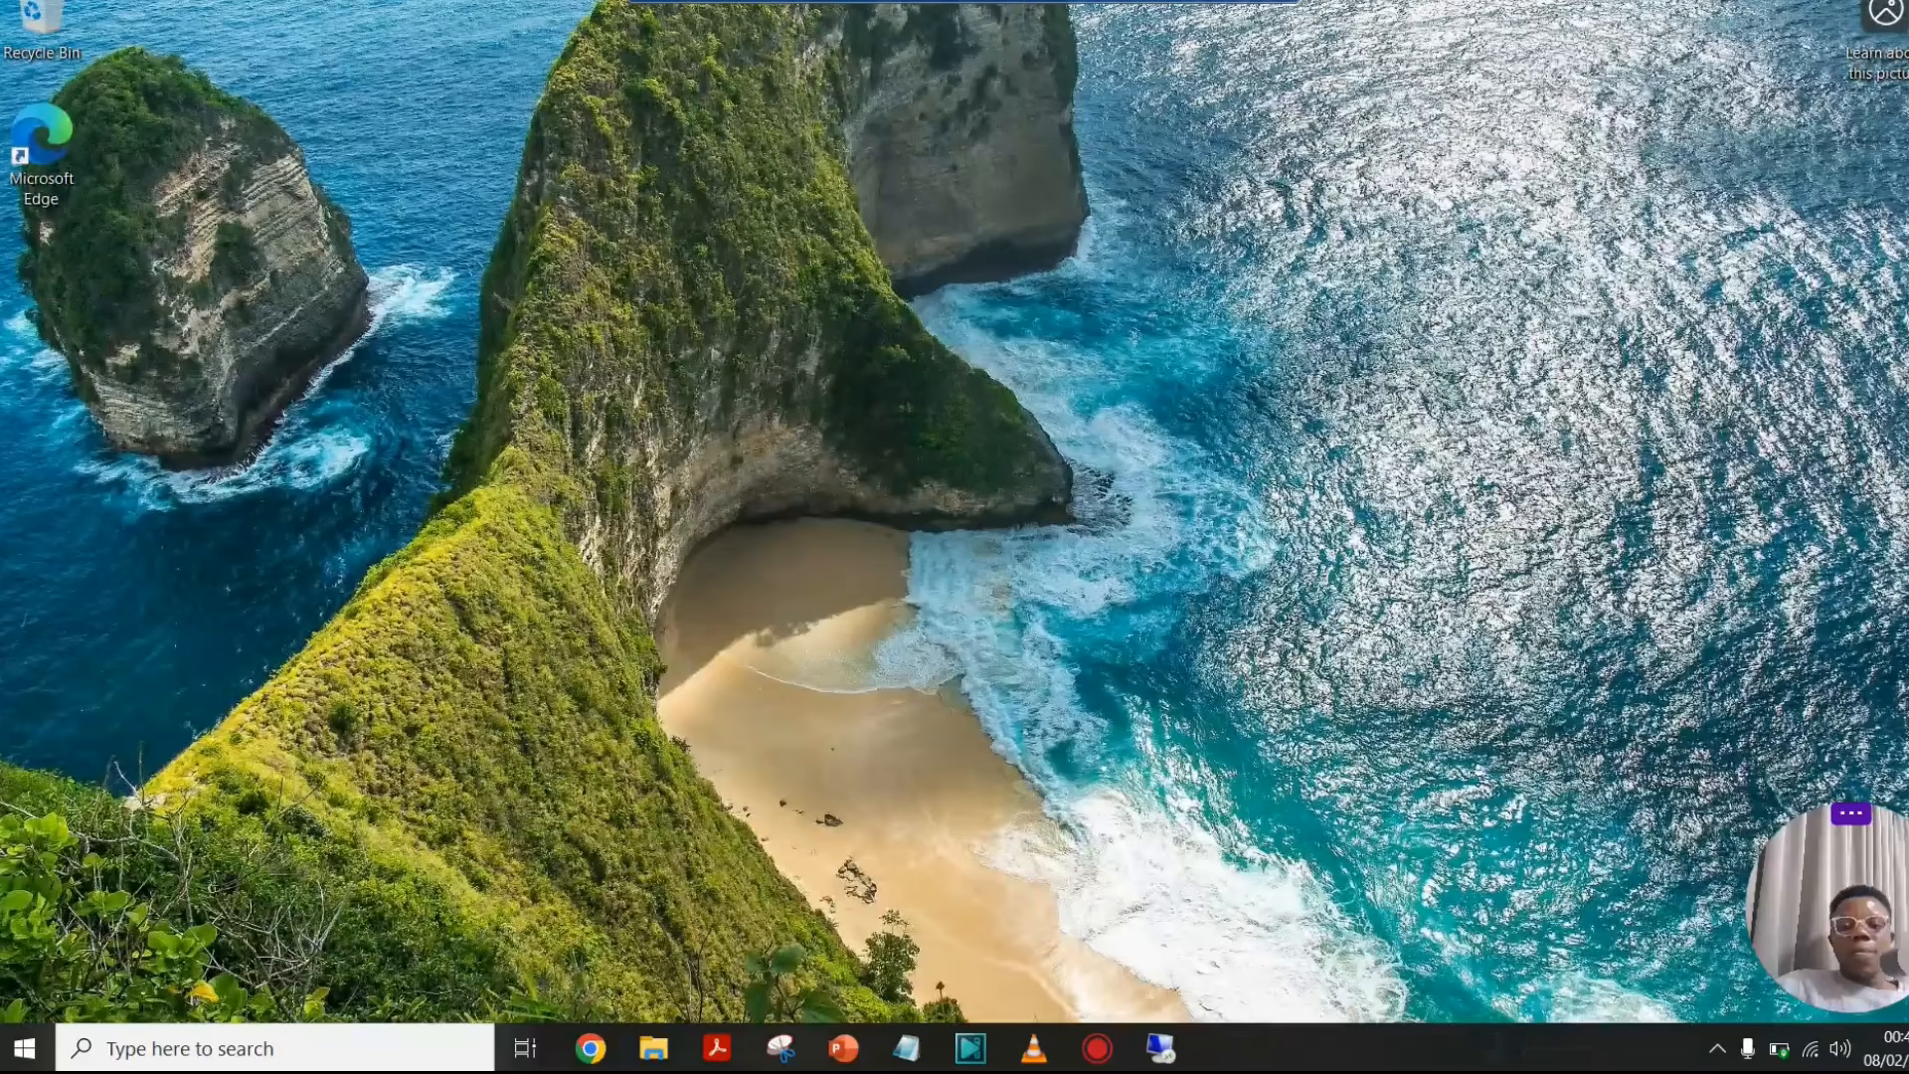
left_click_drag(903, 1, 998, 239)
left_click(1184, 141)
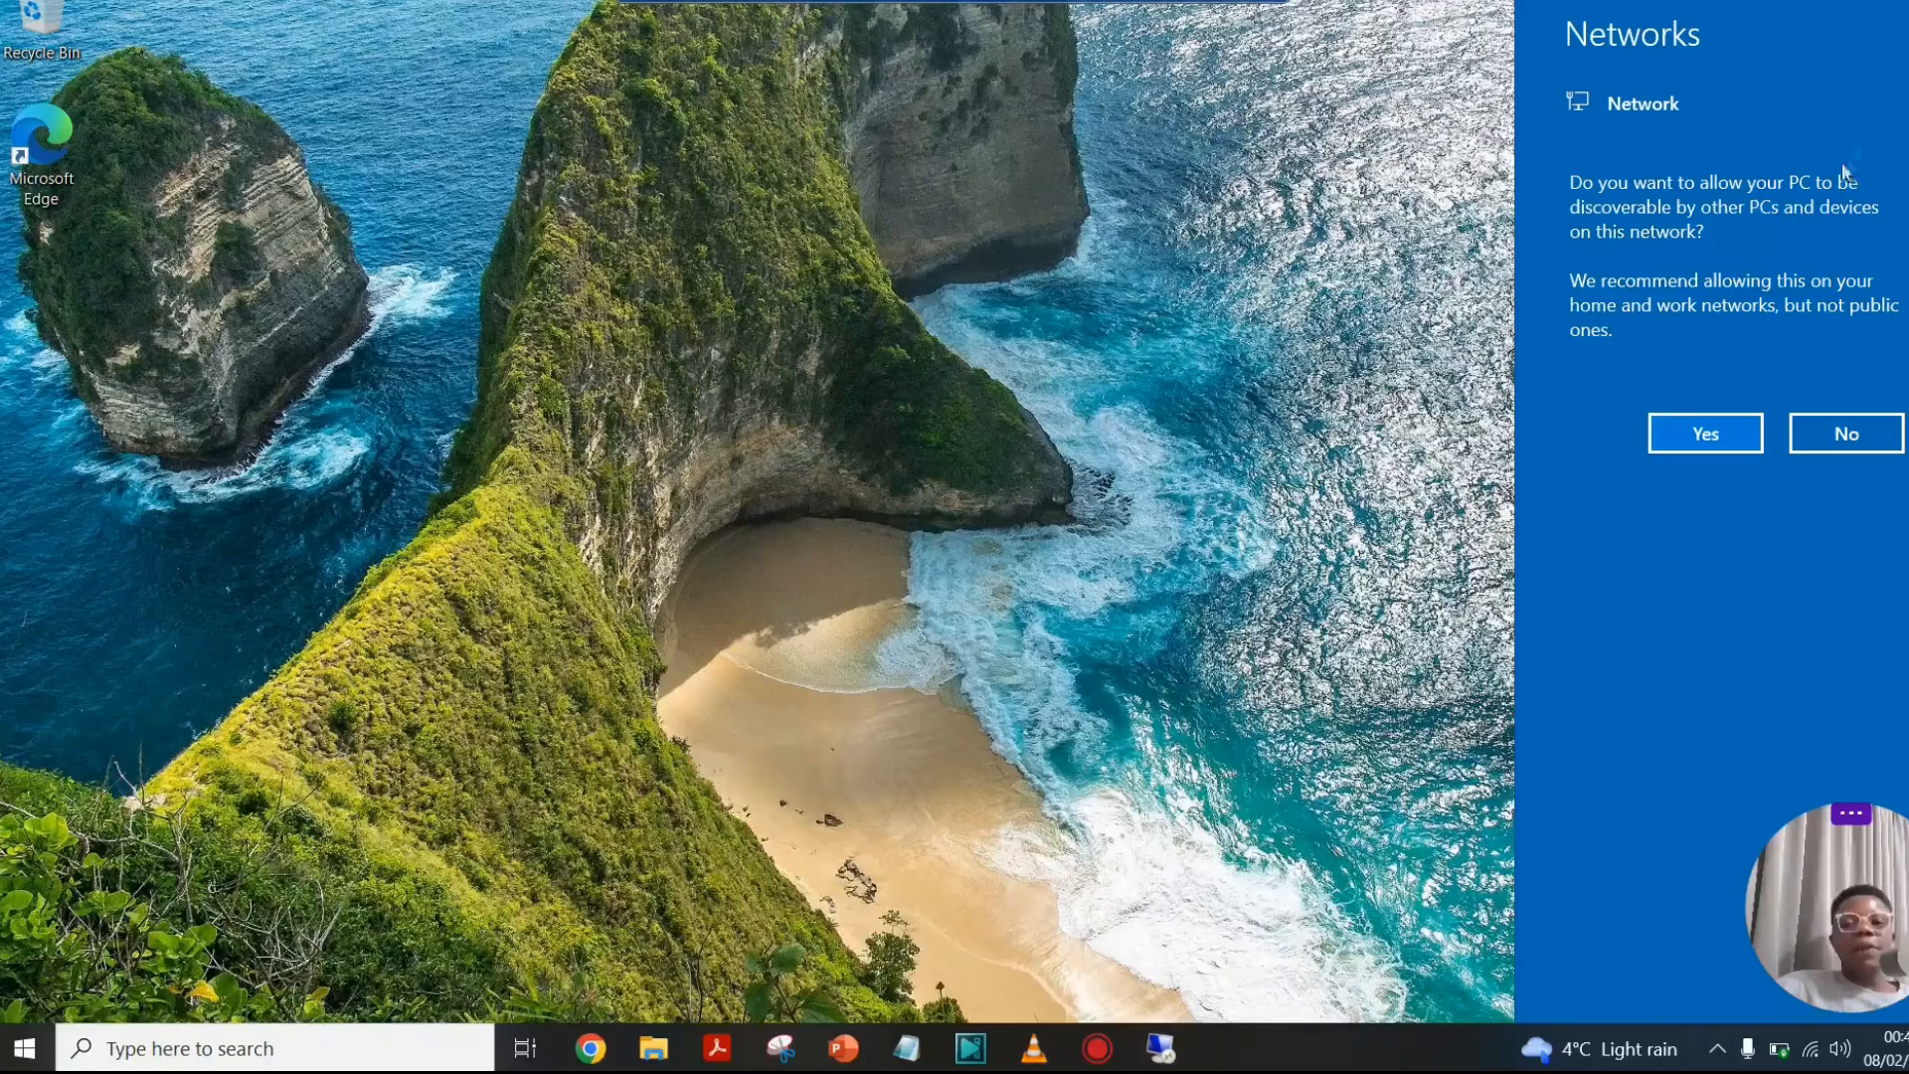
left_click(1846, 436)
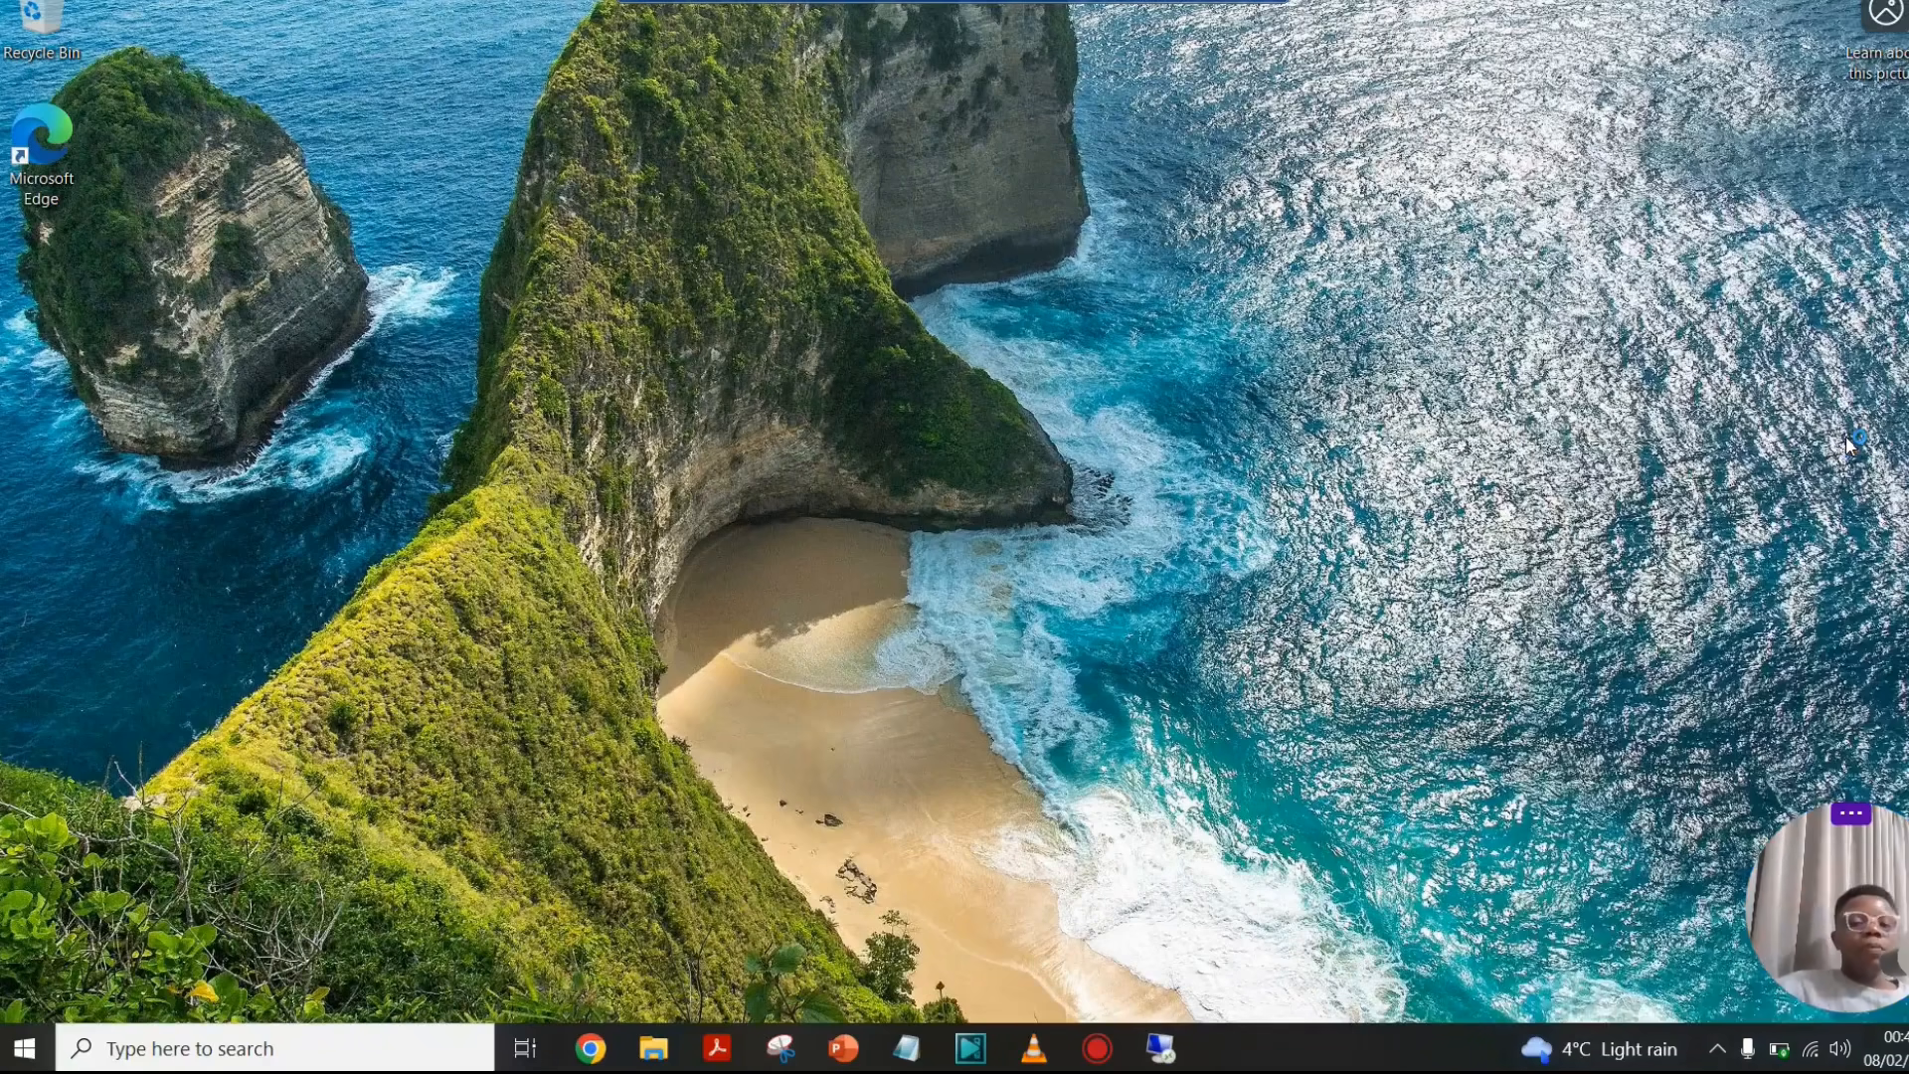
Step: Open Microsoft Edge on the virtual machine and finish its first-run setup without signing in or importing Google data
double_click(64, 128)
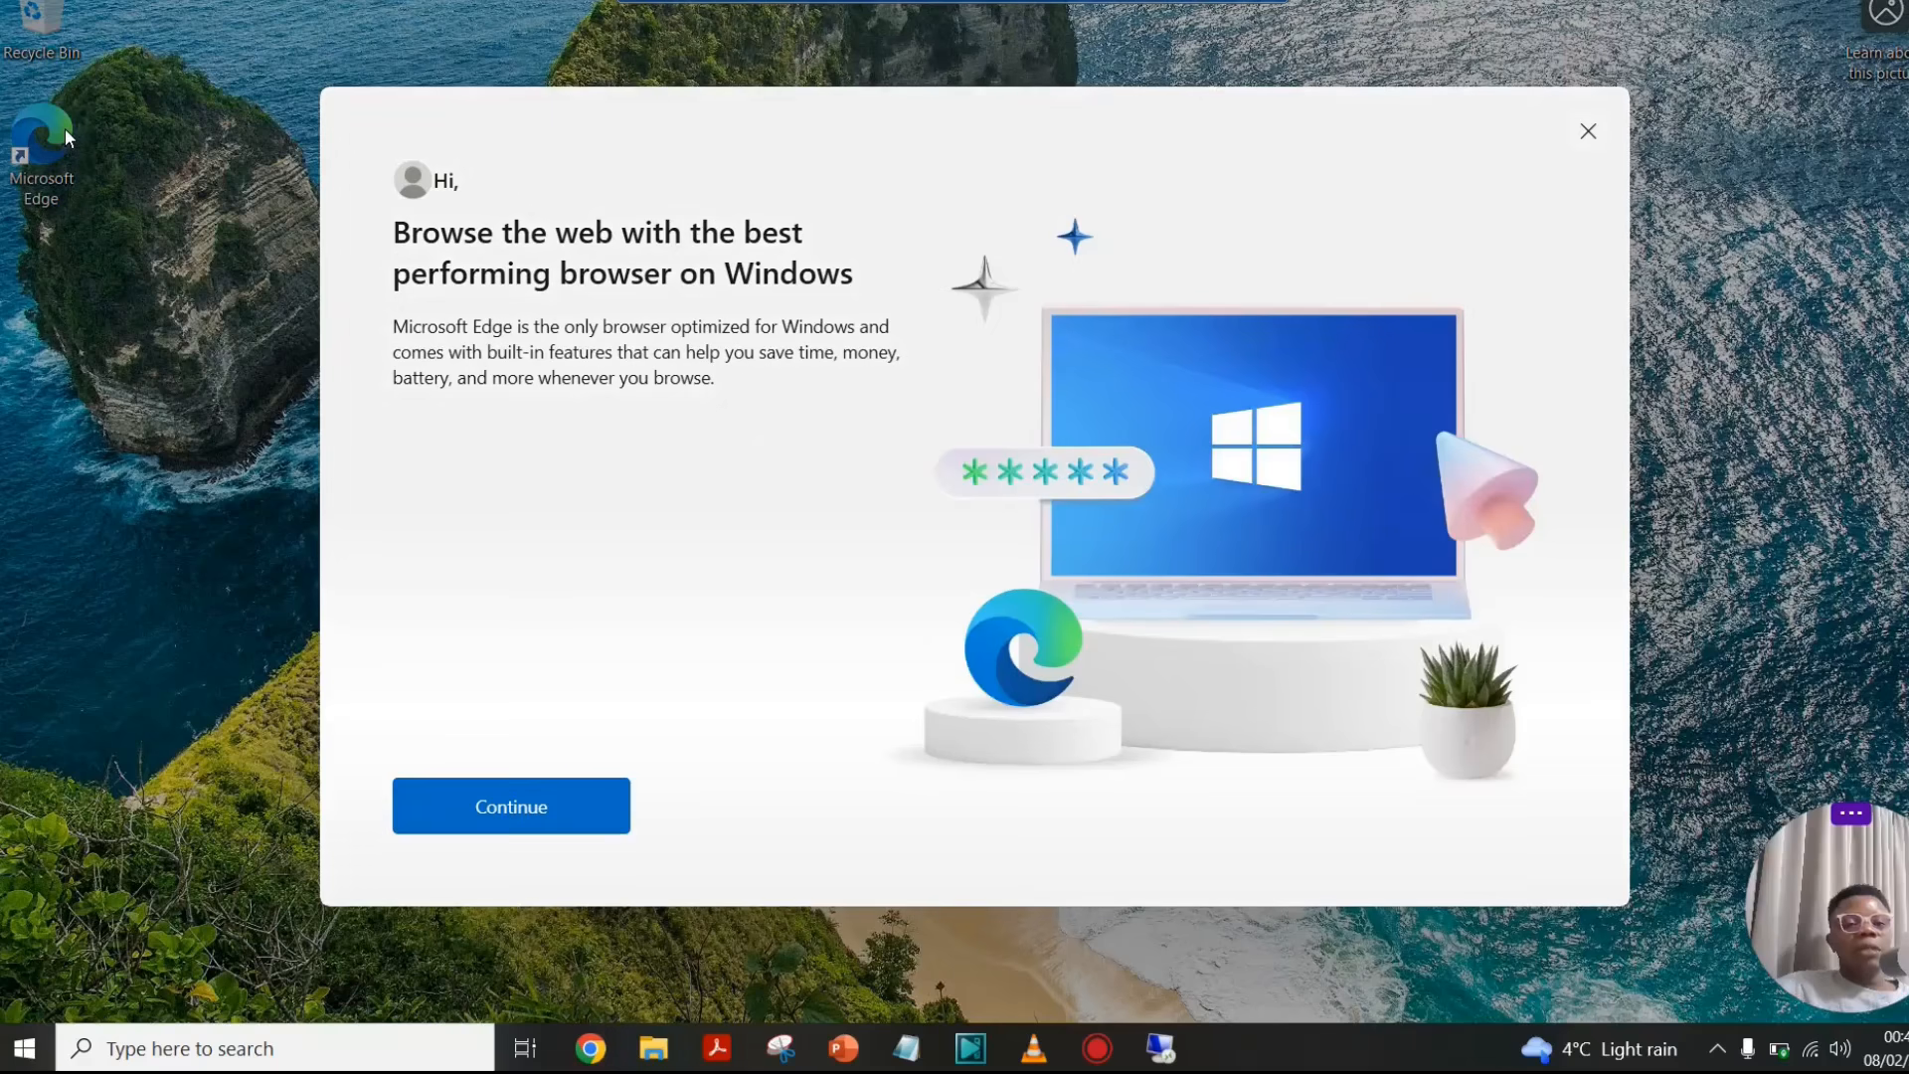
left_click(599, 808)
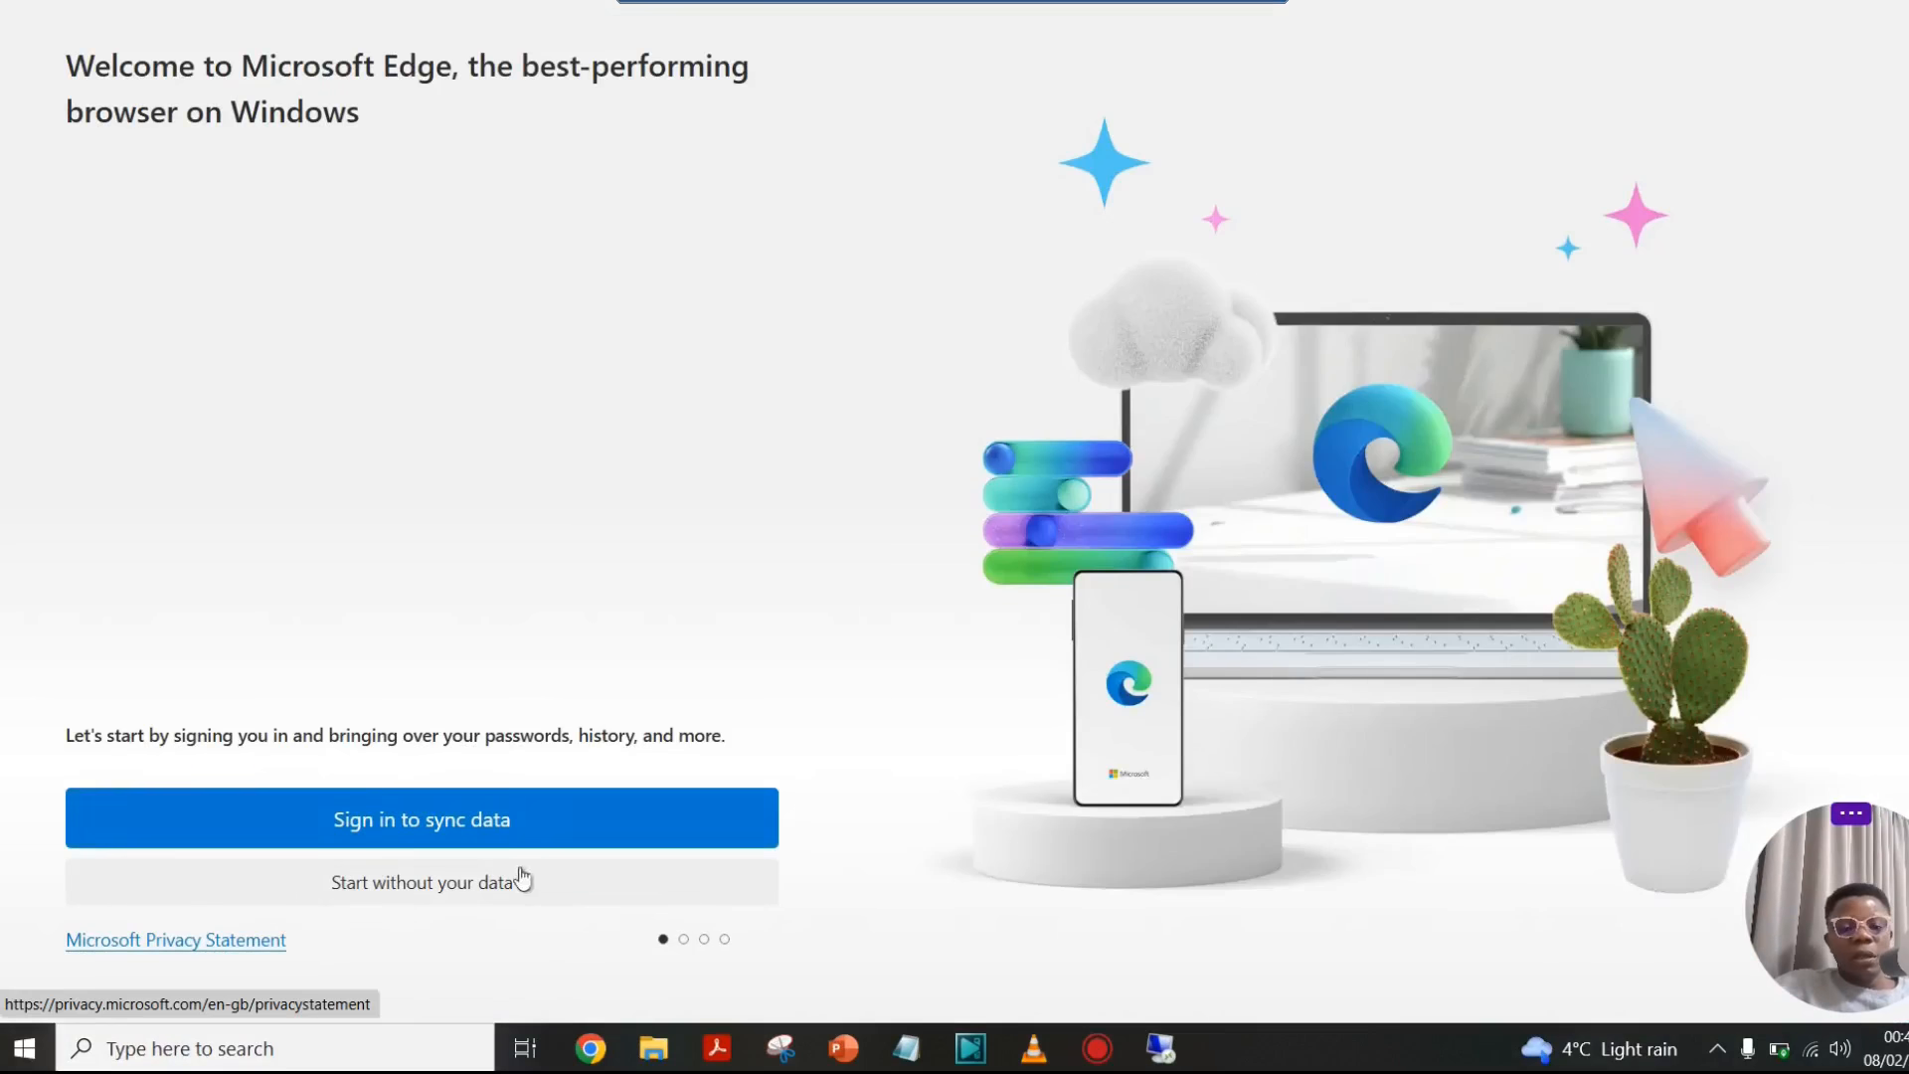
left_click(462, 890)
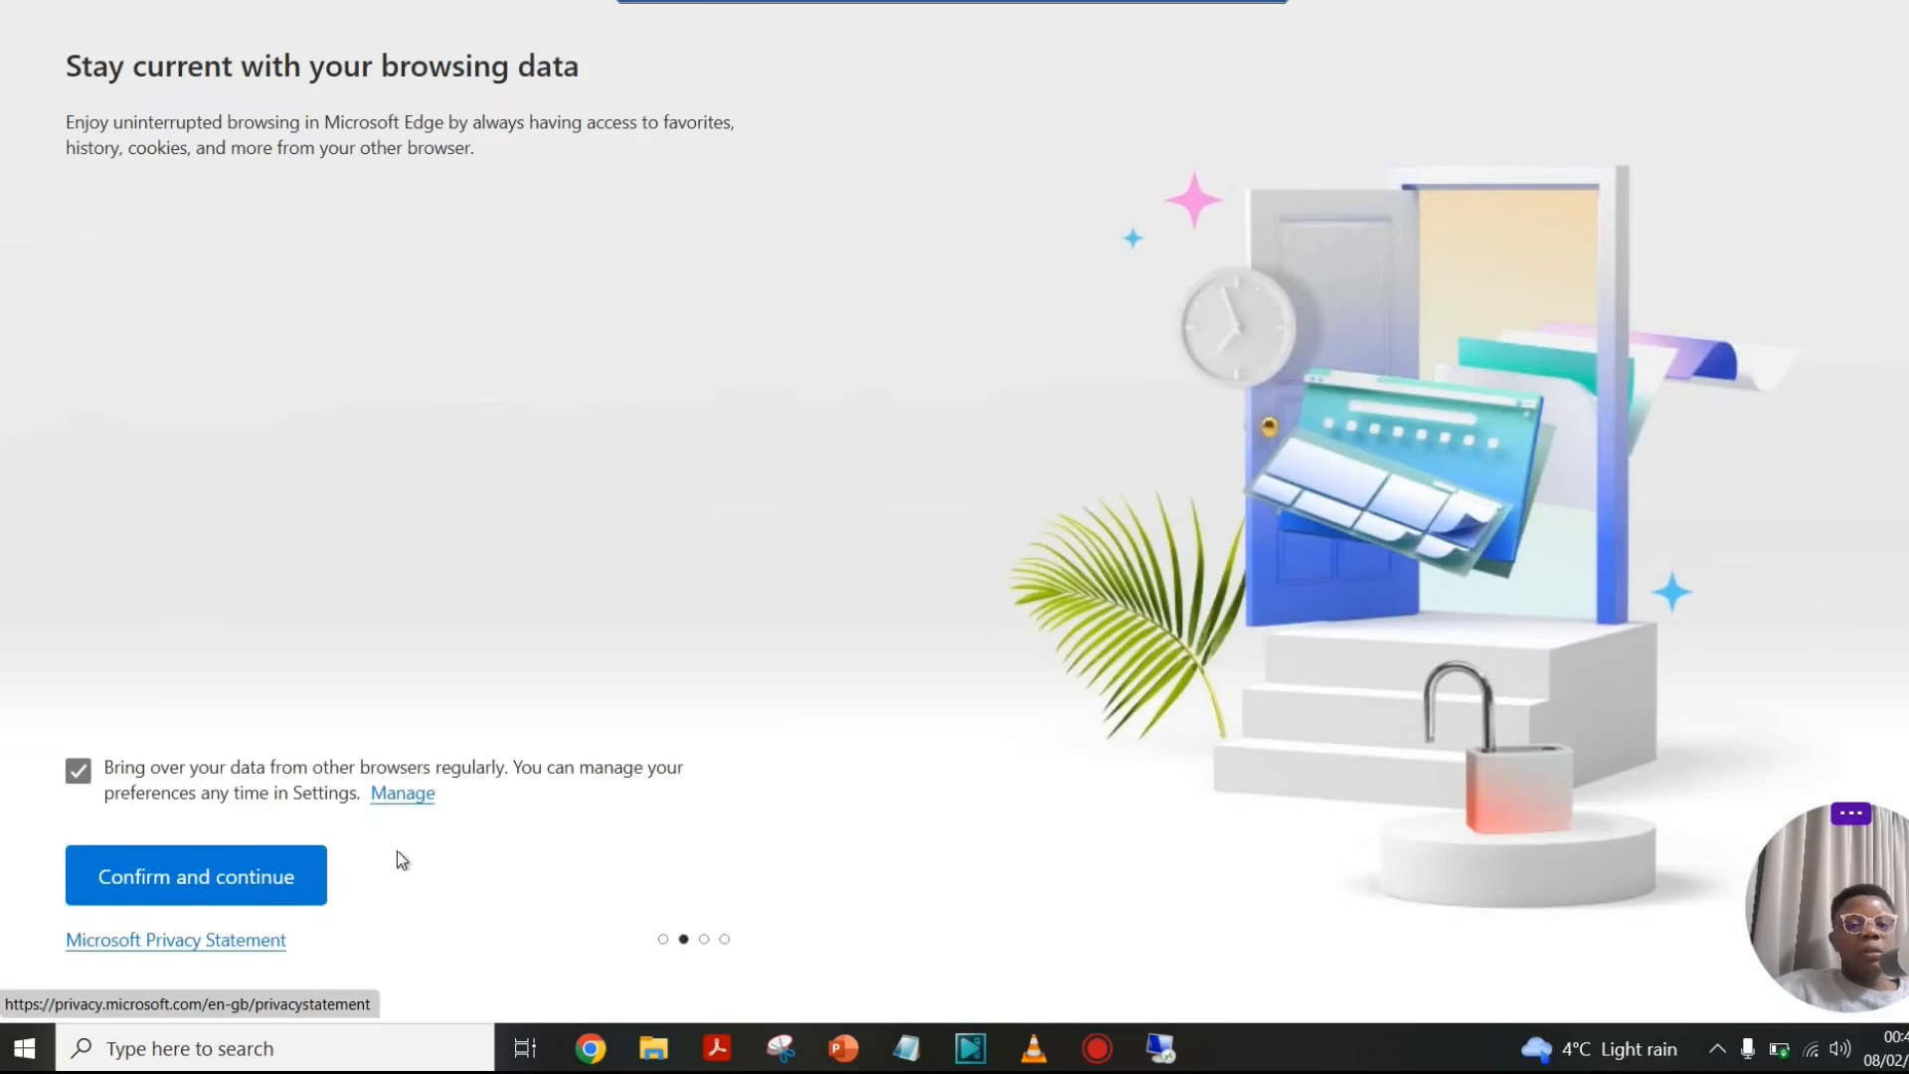
left_click(201, 873)
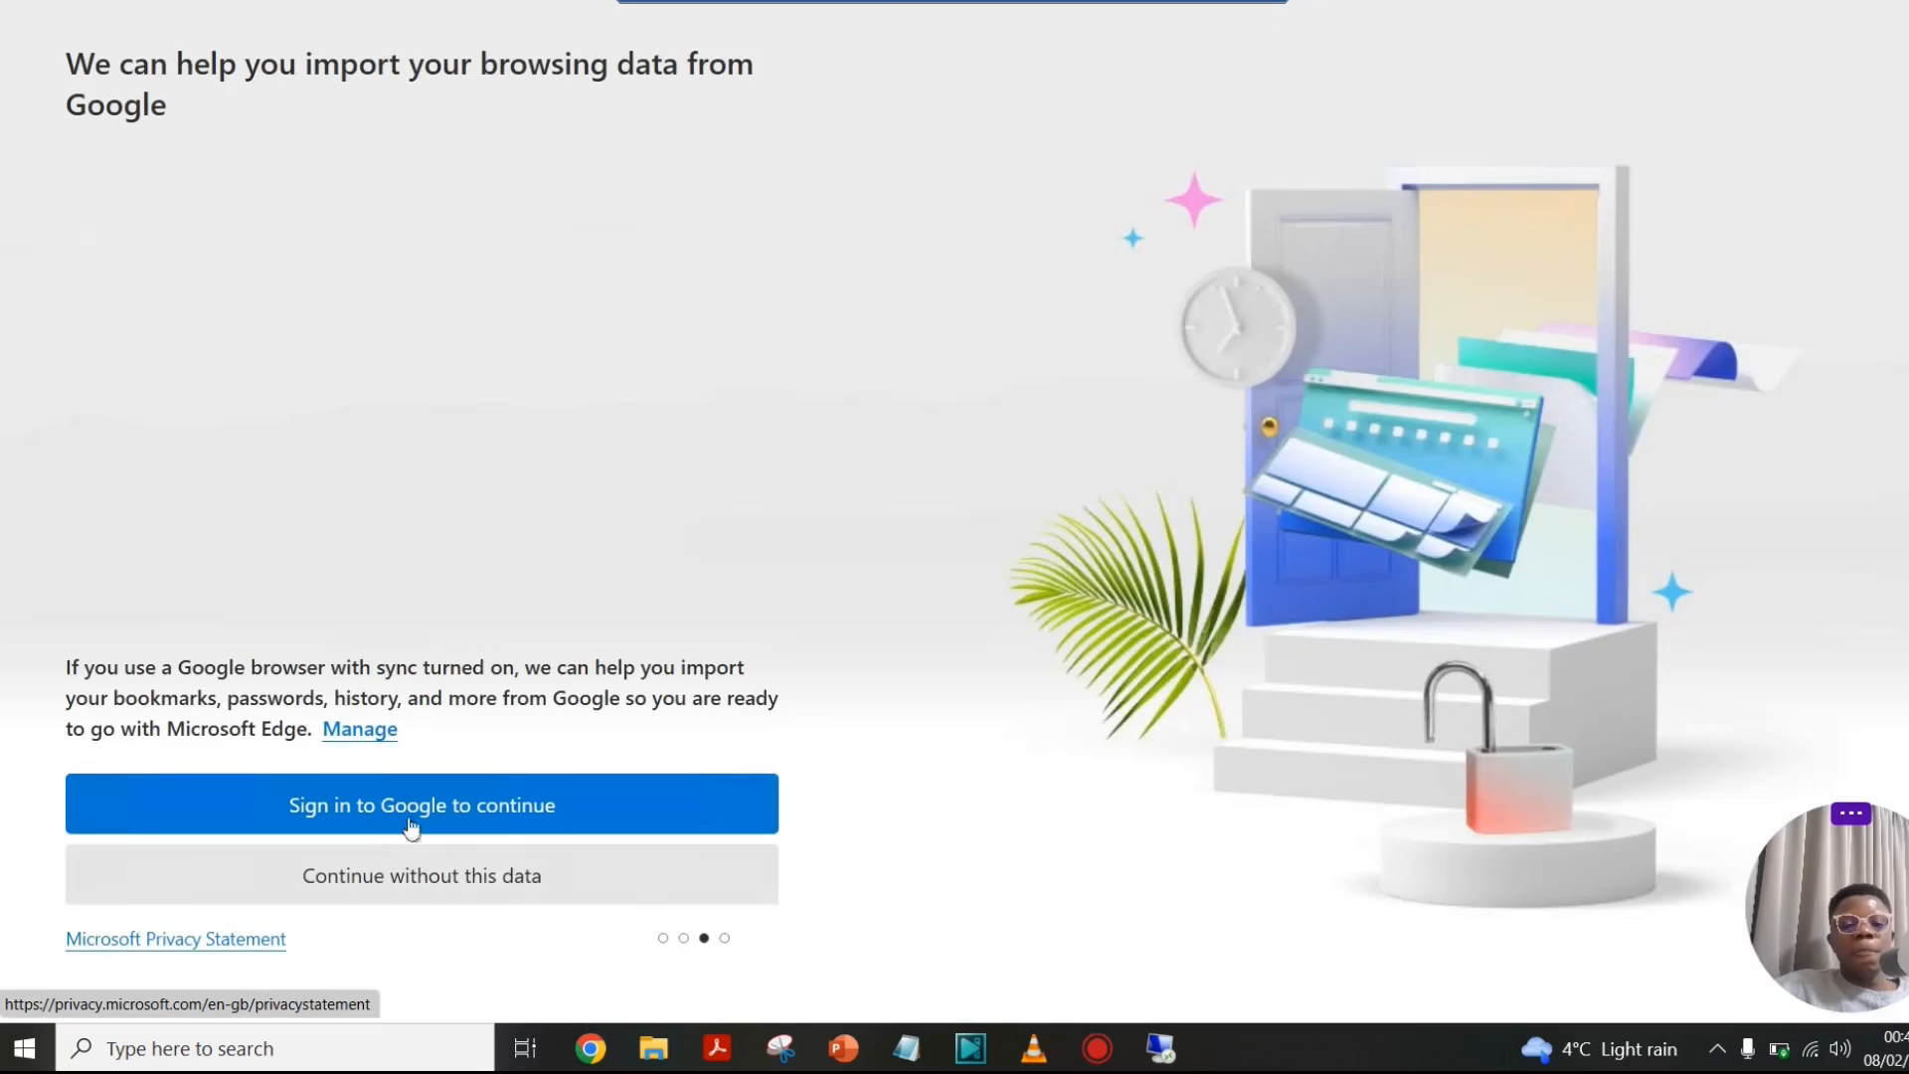
left_click(458, 880)
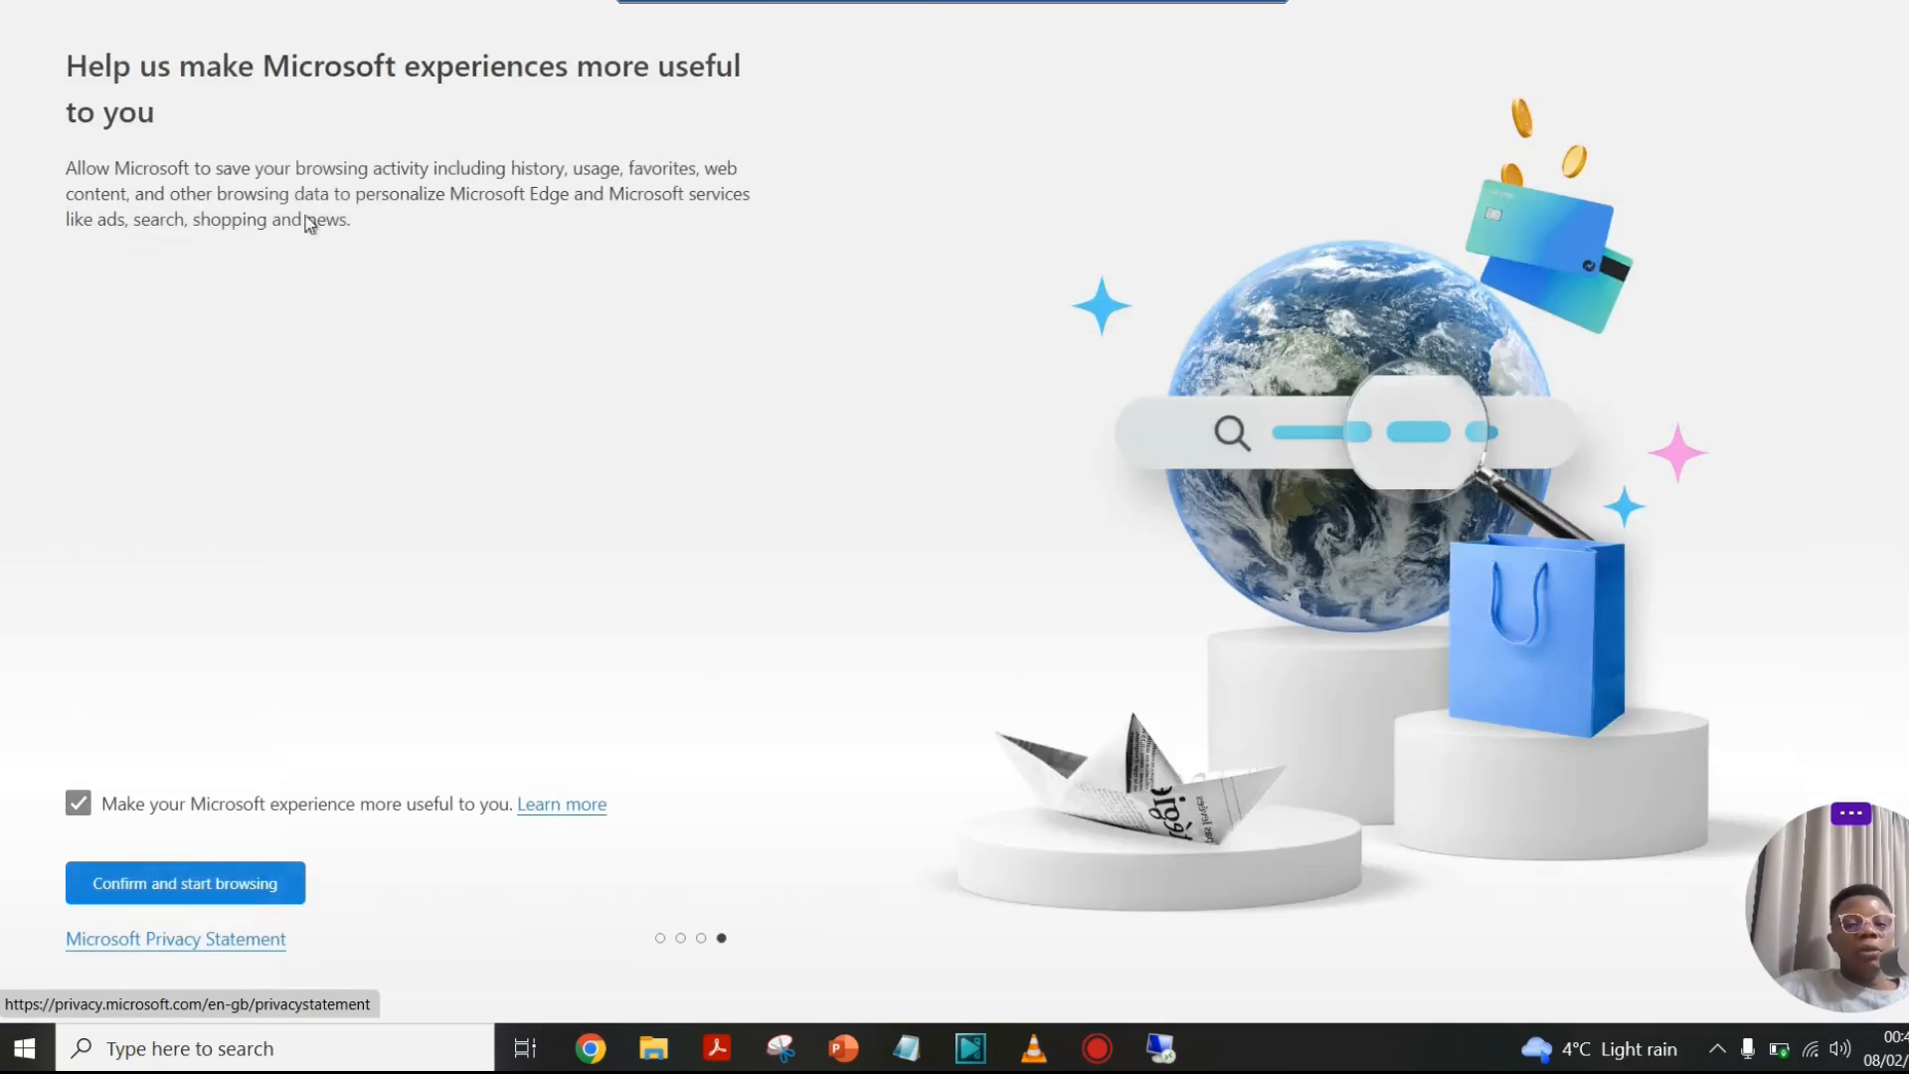
left_click(213, 904)
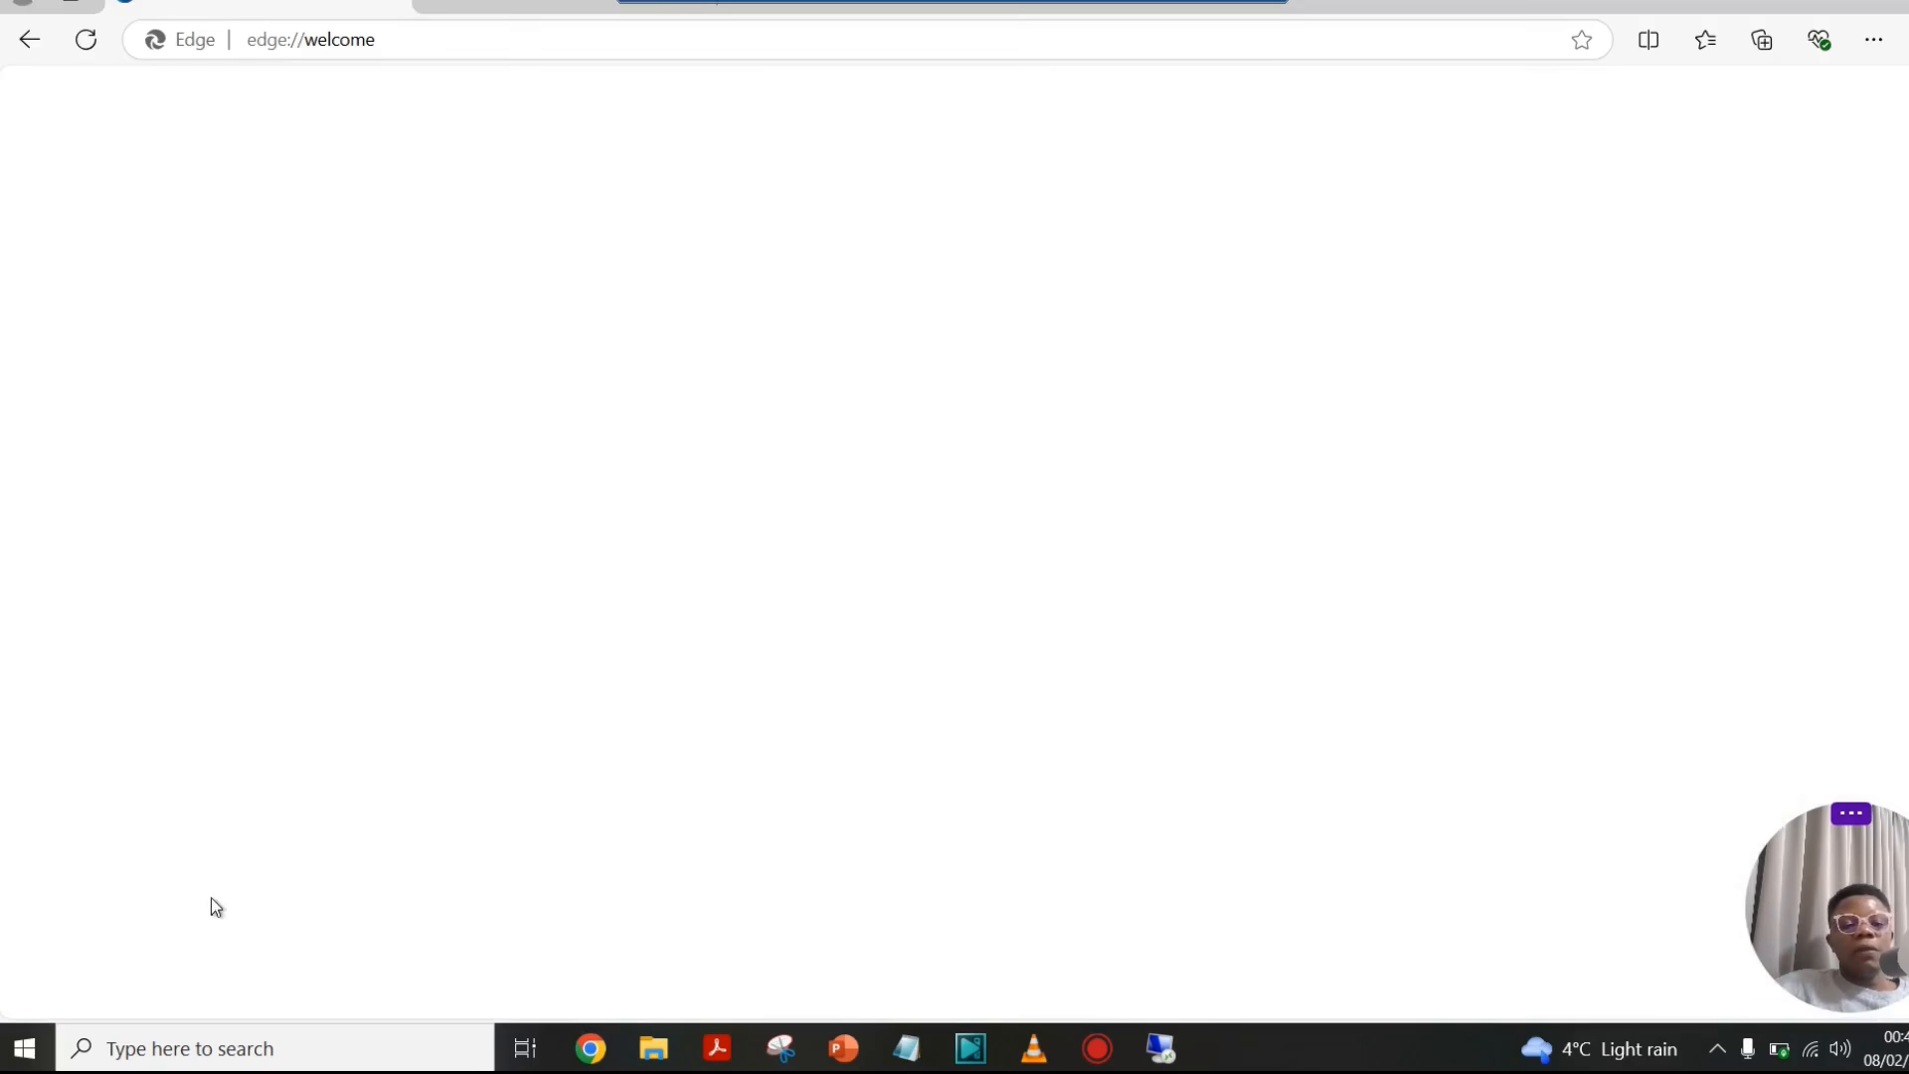
Step: Go to google.com in the virtual machine's browser and reject all of Google's optional cookies
left_click(421, 41)
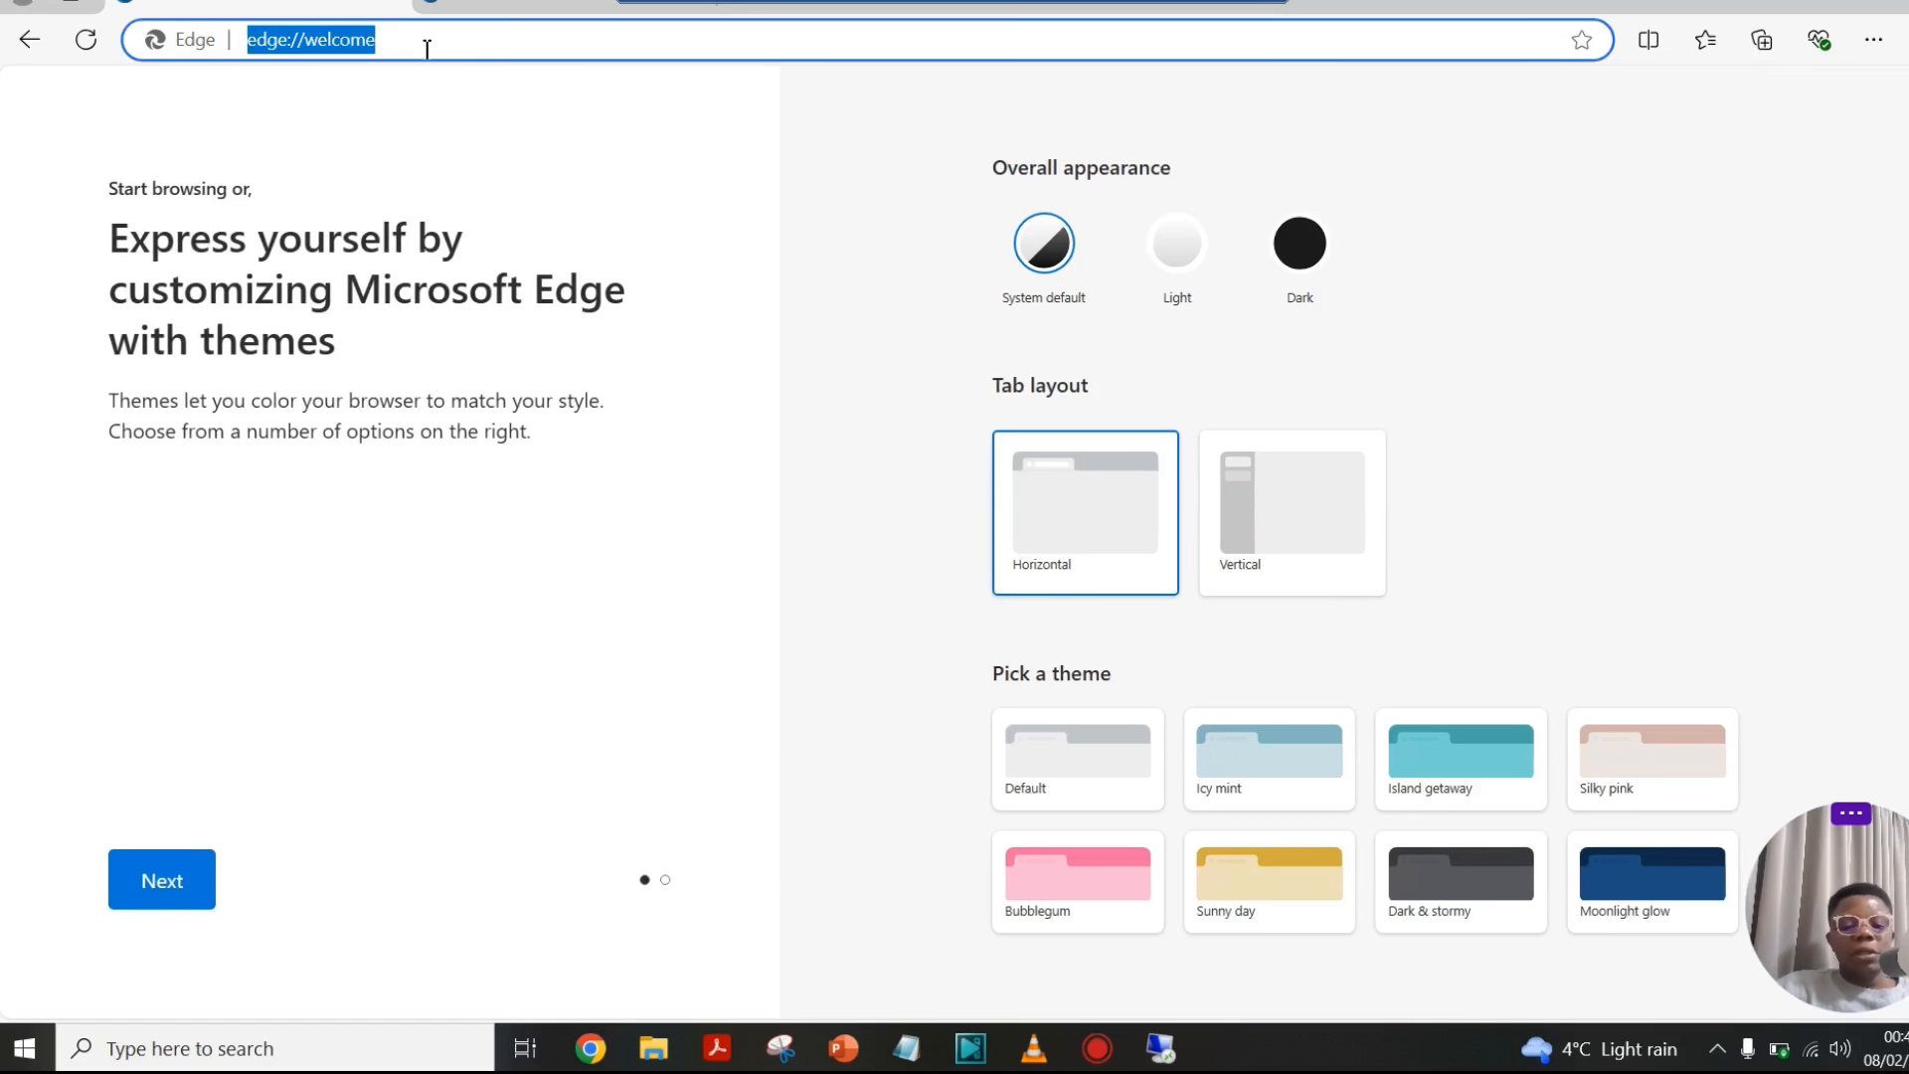
type("google")
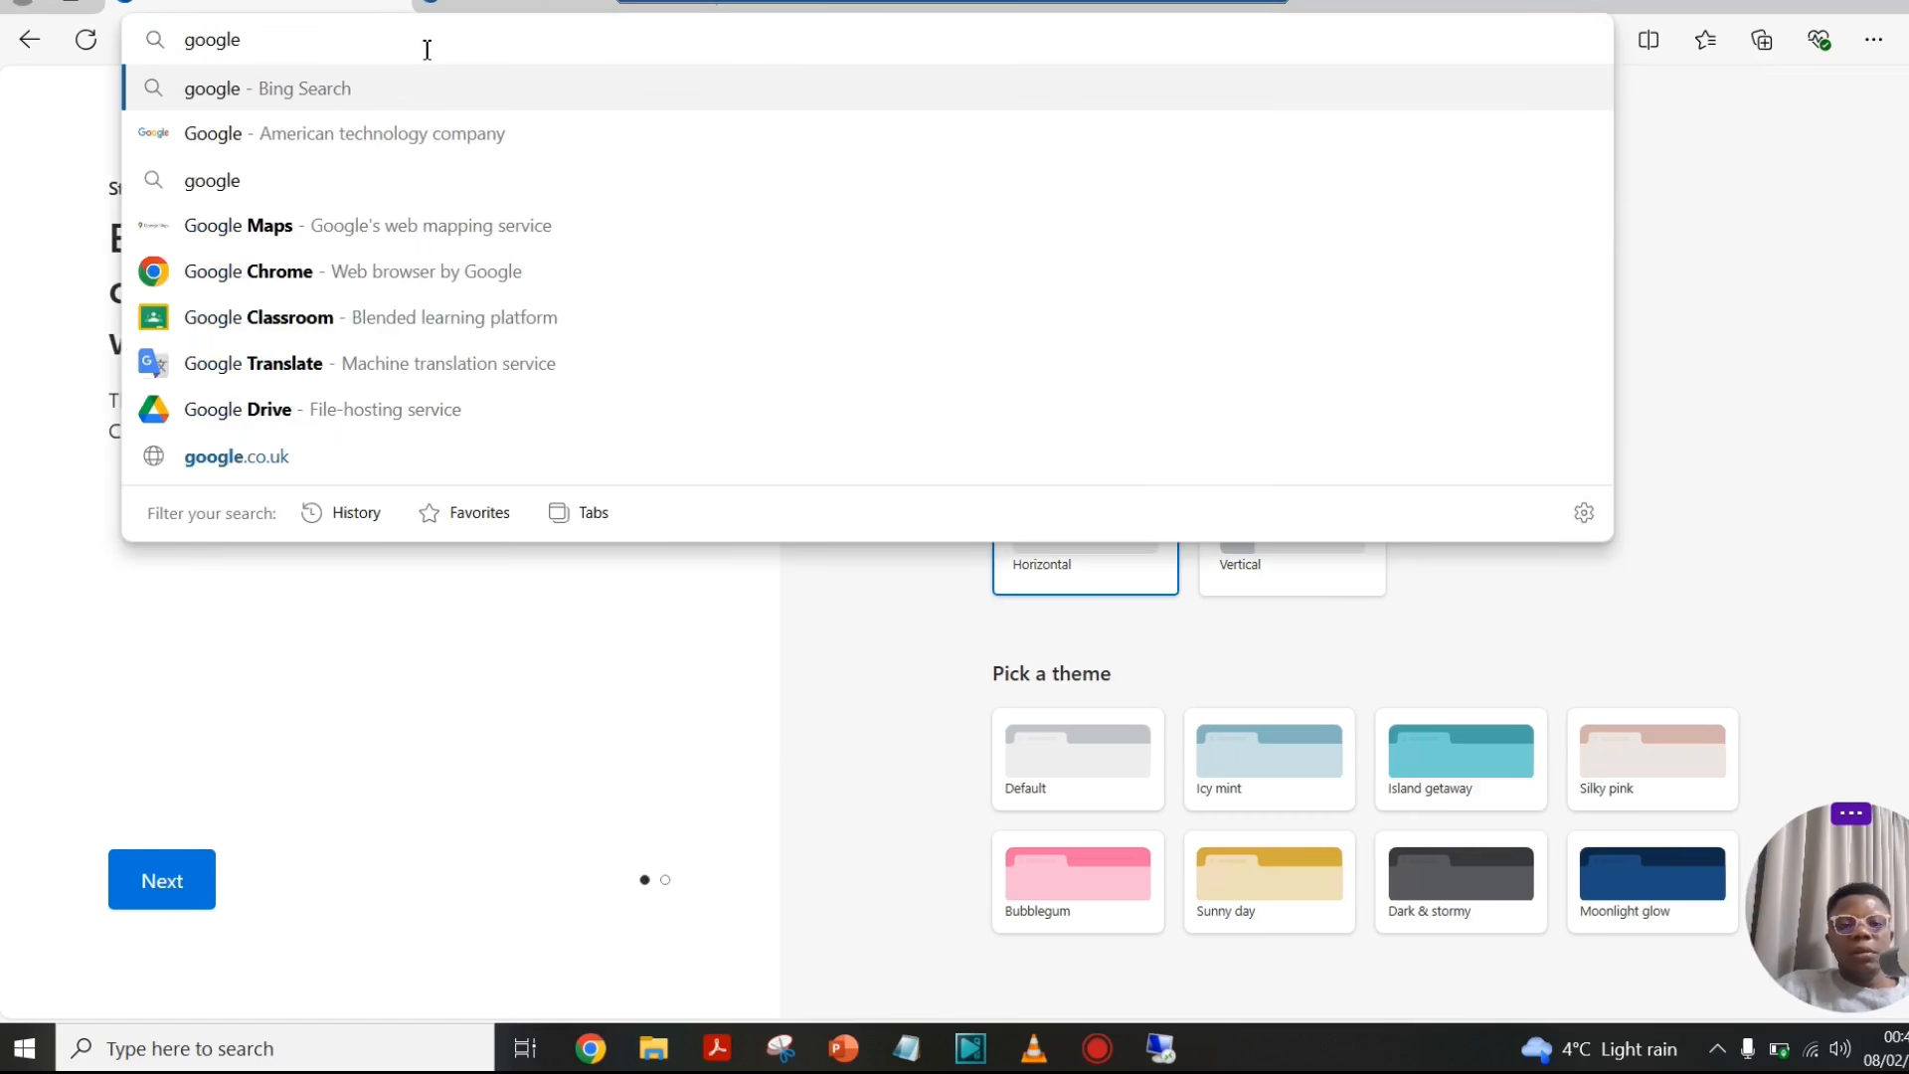
type(".com")
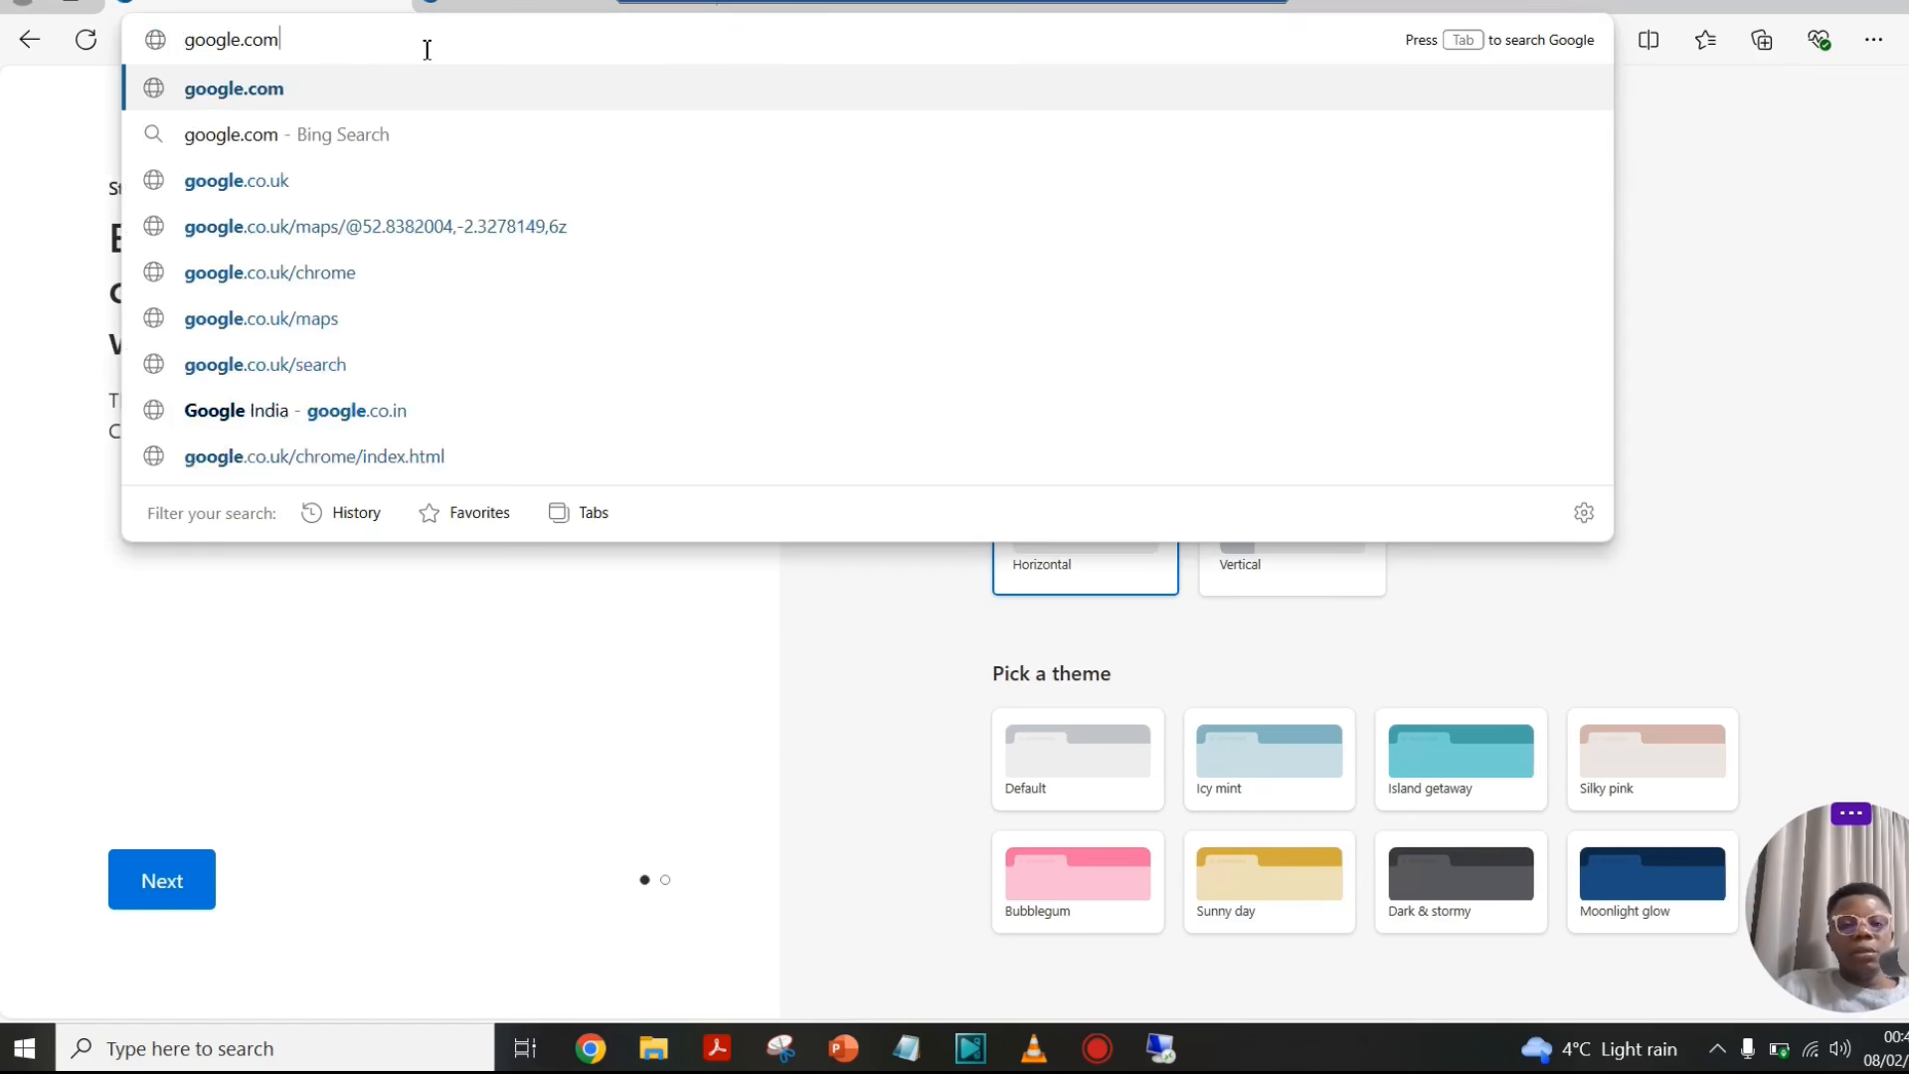
key("Return")
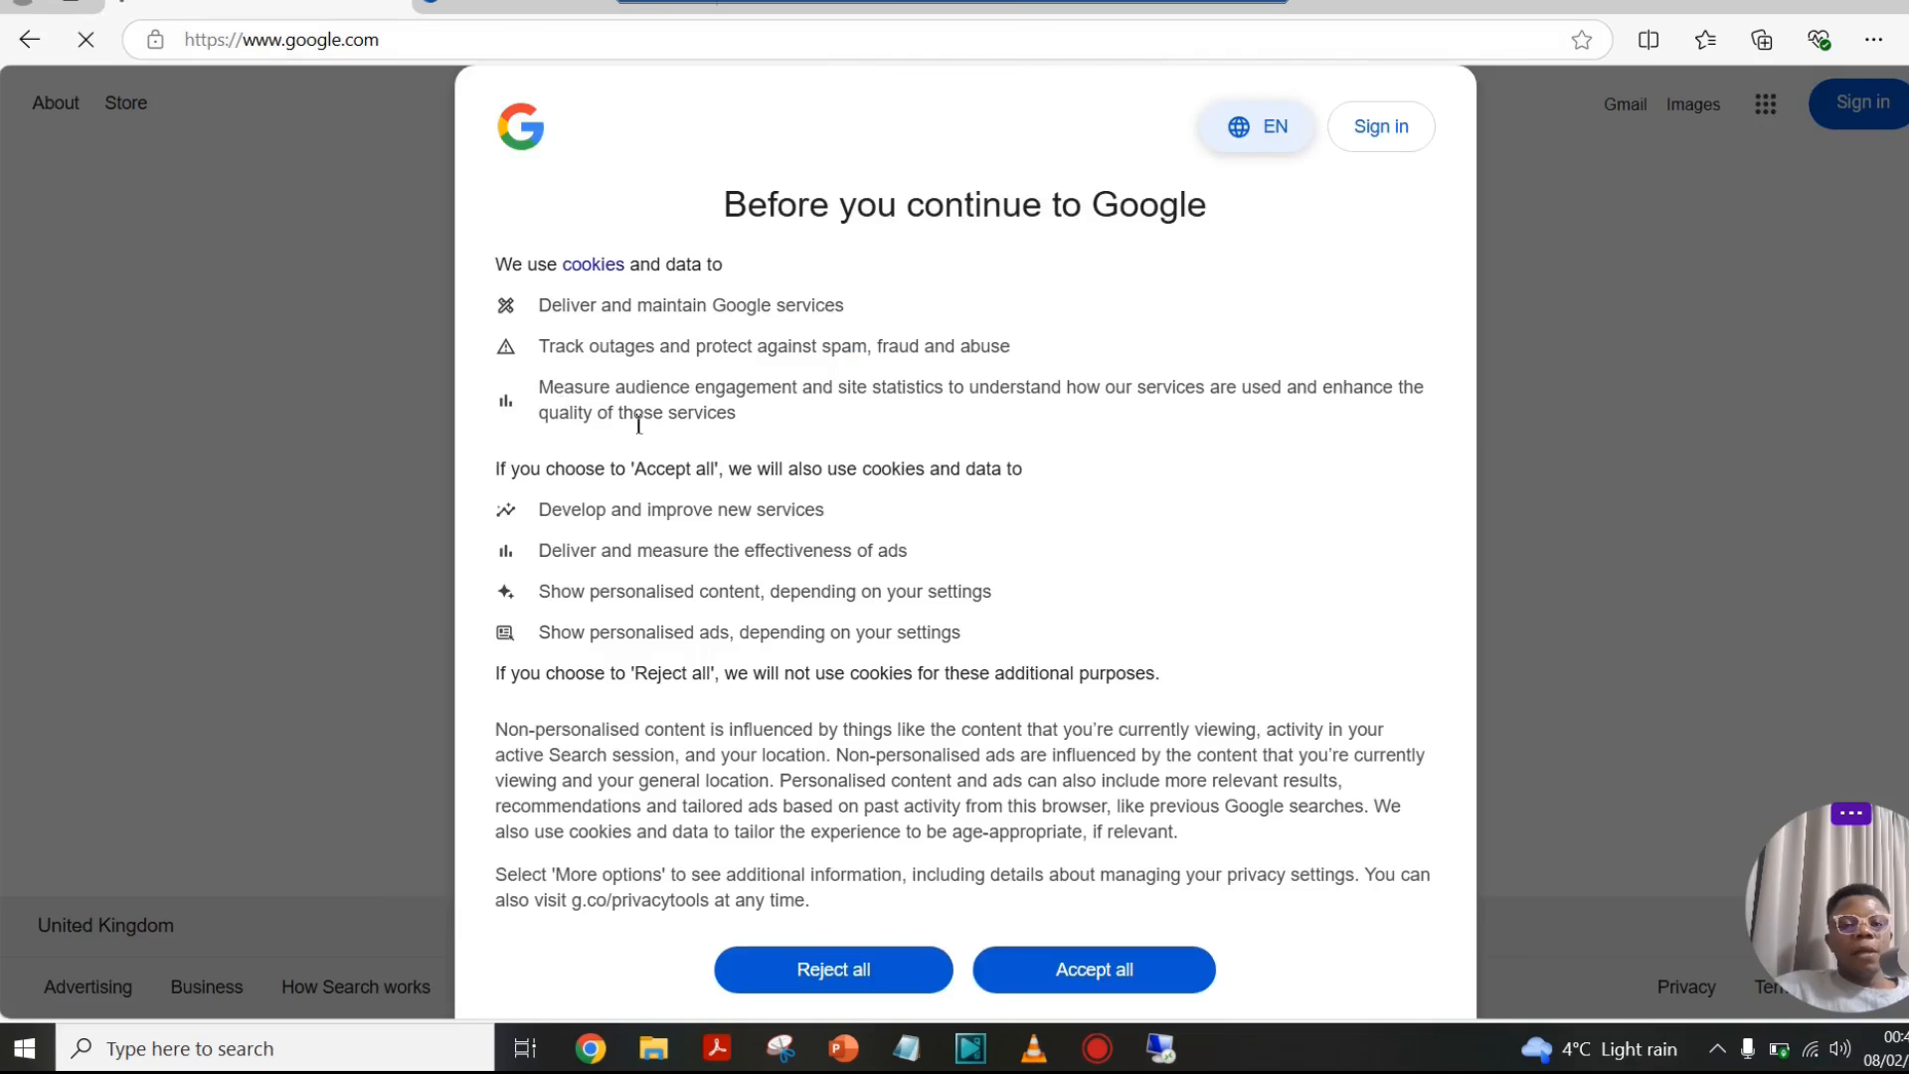
left_click(853, 970)
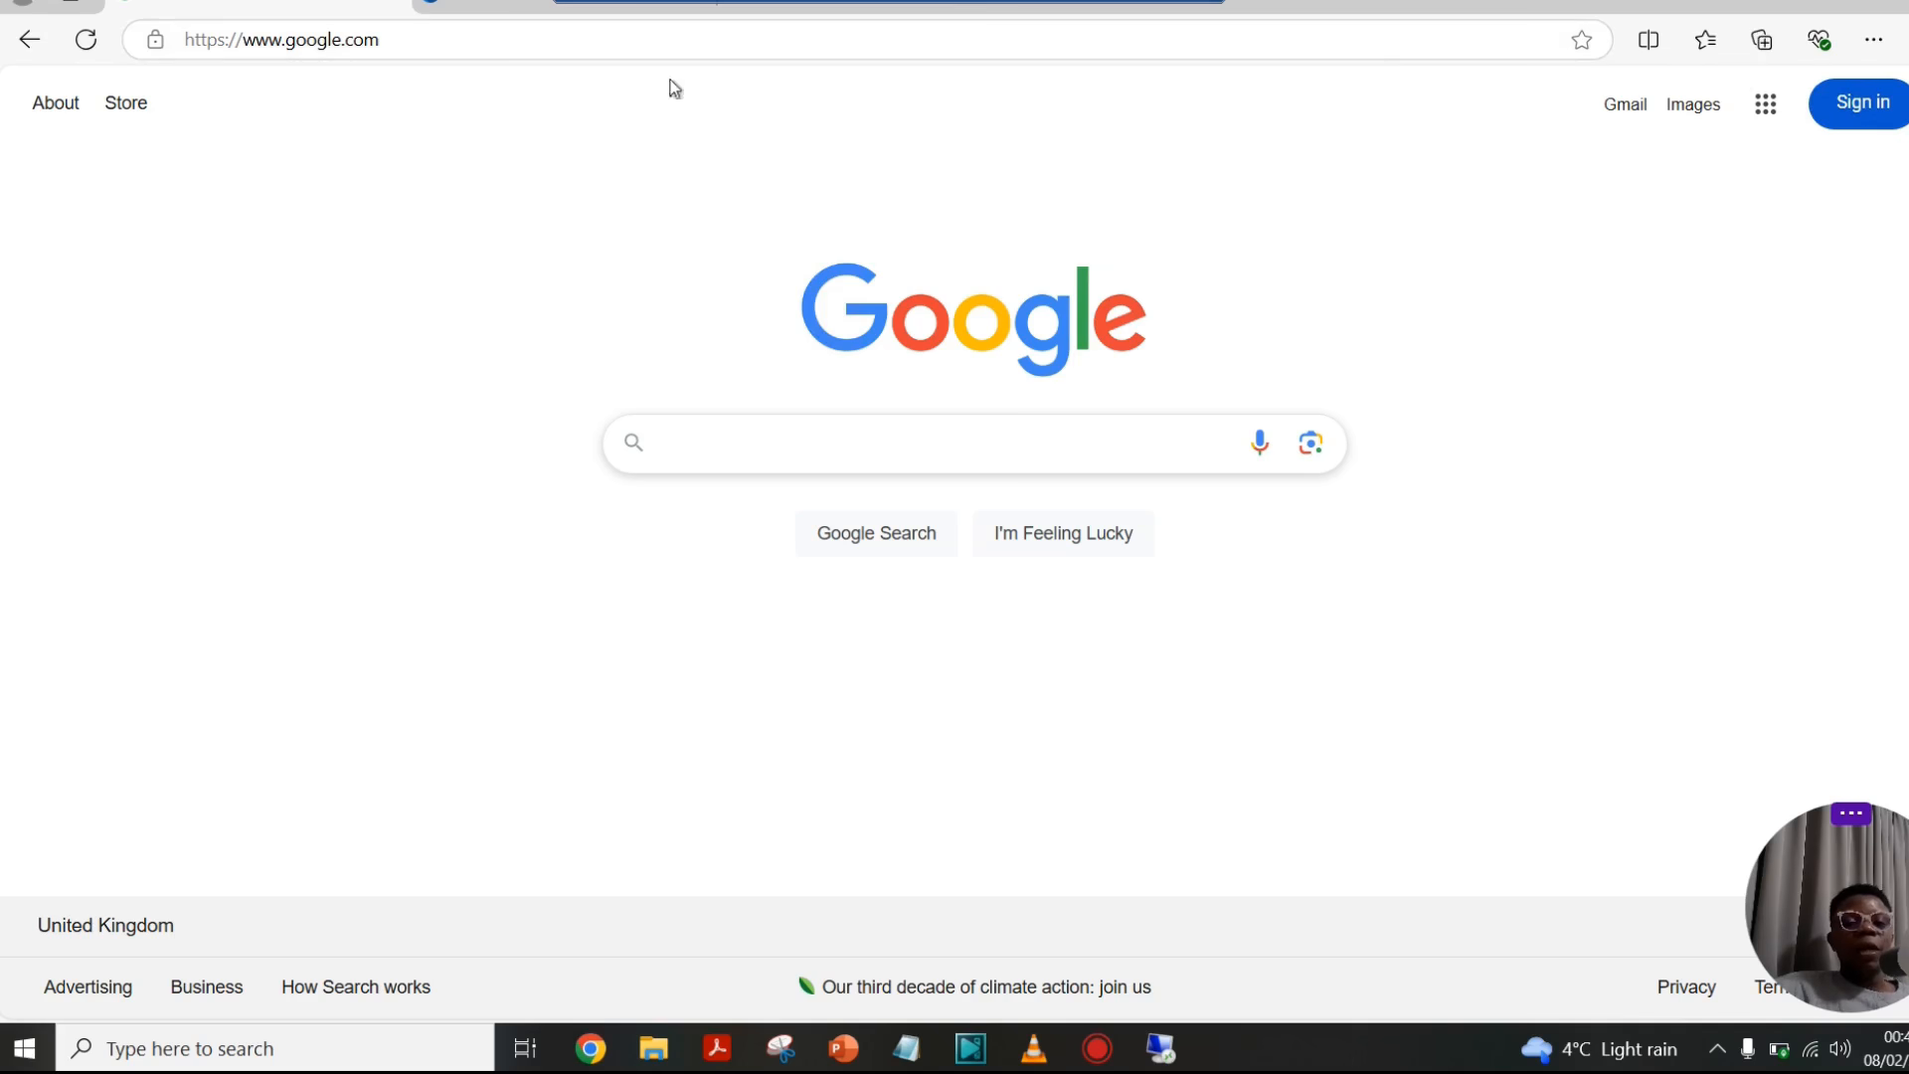
Step: Take the youtube-VM remote session out of full screen into a smaller window over the local desktop
left_click_drag(800, 2, 923, 39)
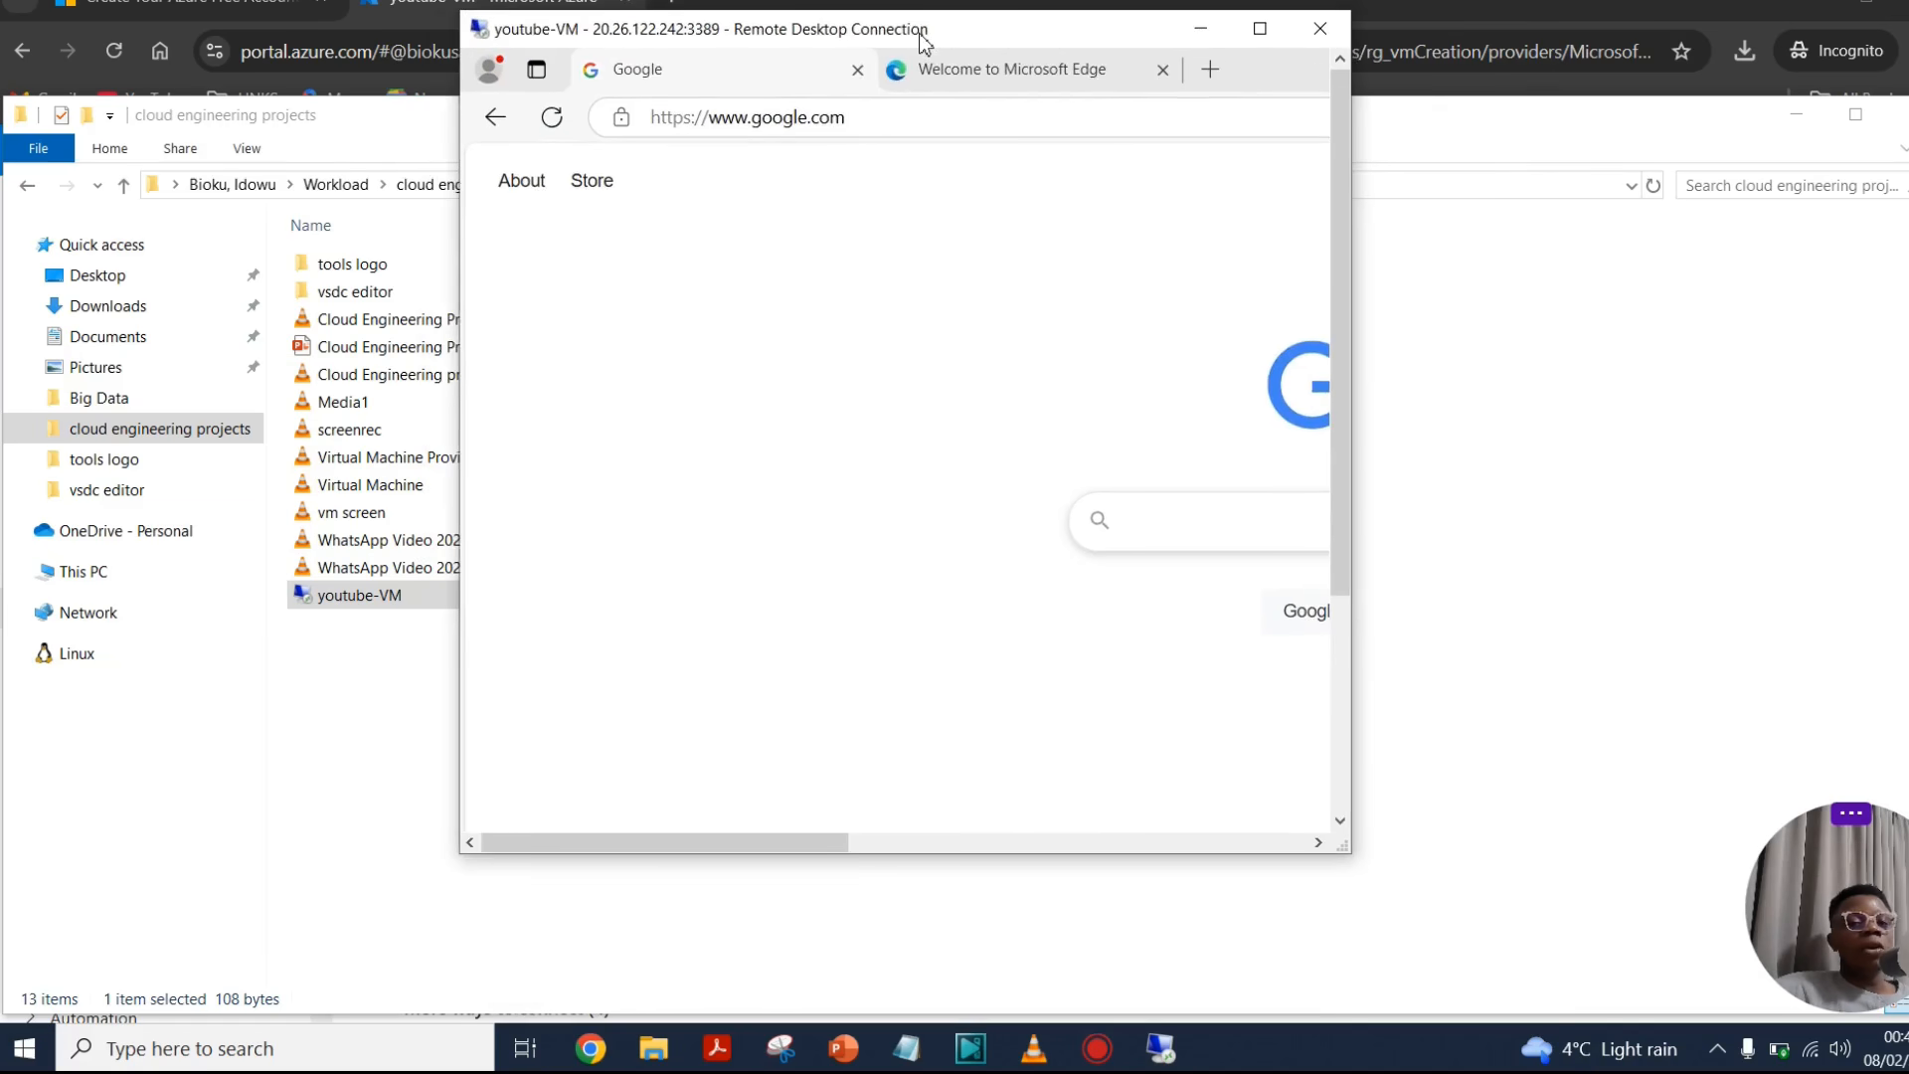